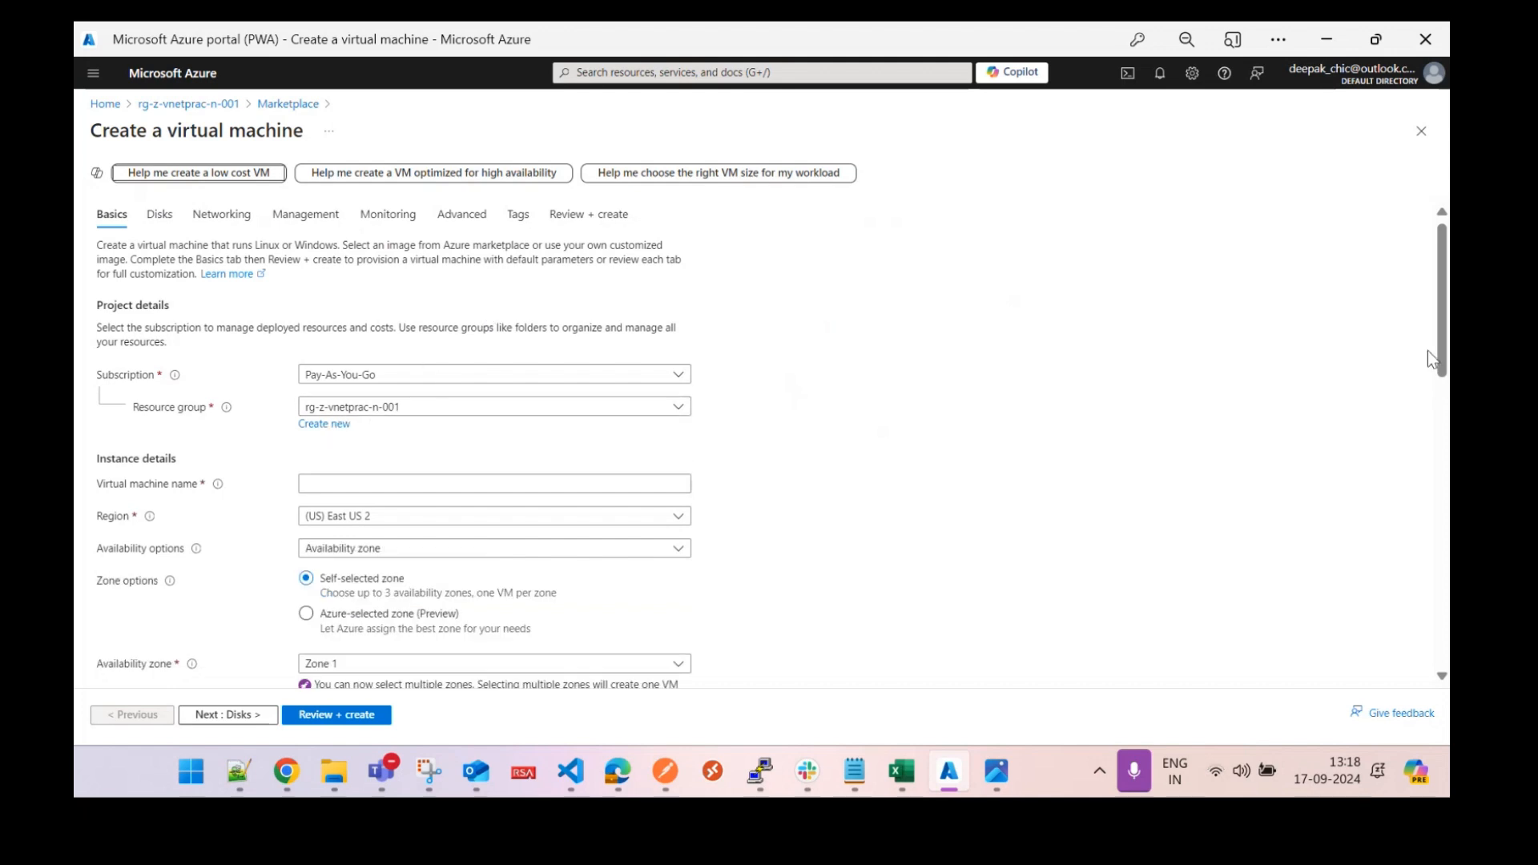
# Name the VM vm-z-vnetprac-n-001 and set its region to (Asia Pacific) Central India.
pyautogui.scroll(-1, 1115, 391)
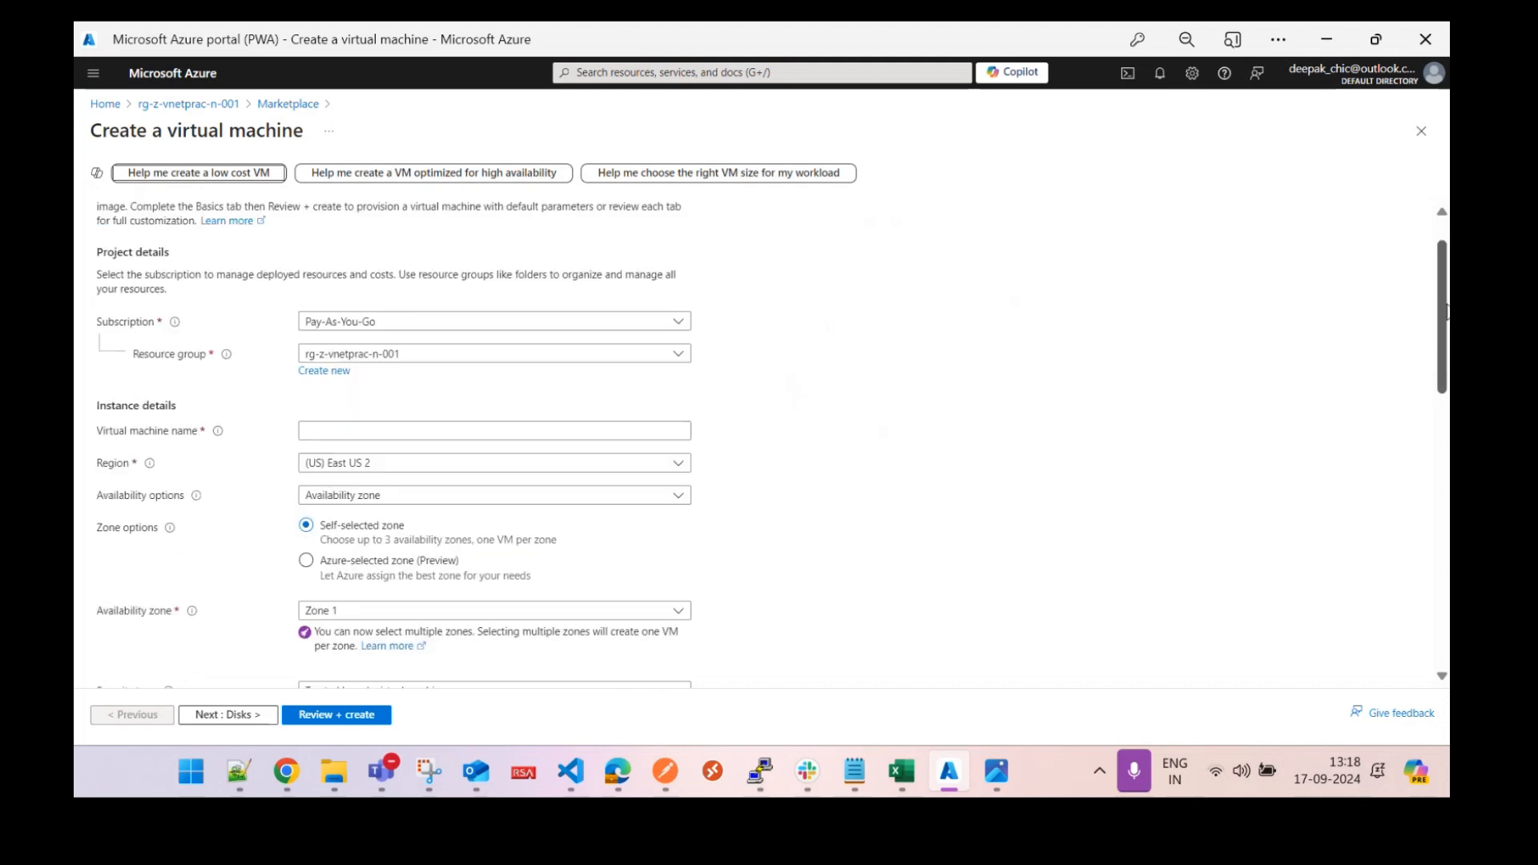
pyautogui.click(481, 434)
pyautogui.write('vm')
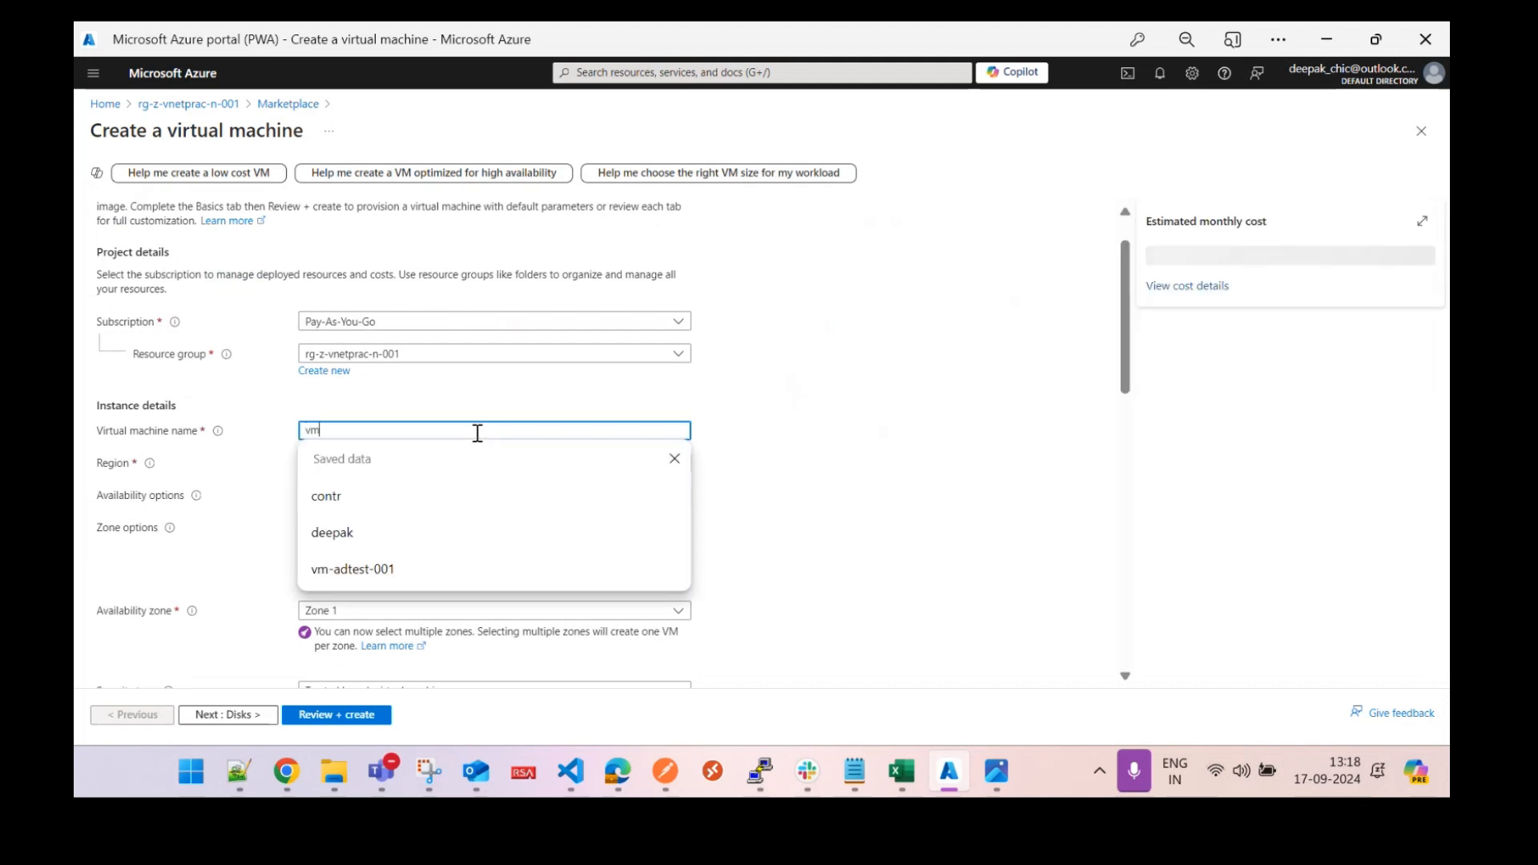
pyautogui.write('-z-')
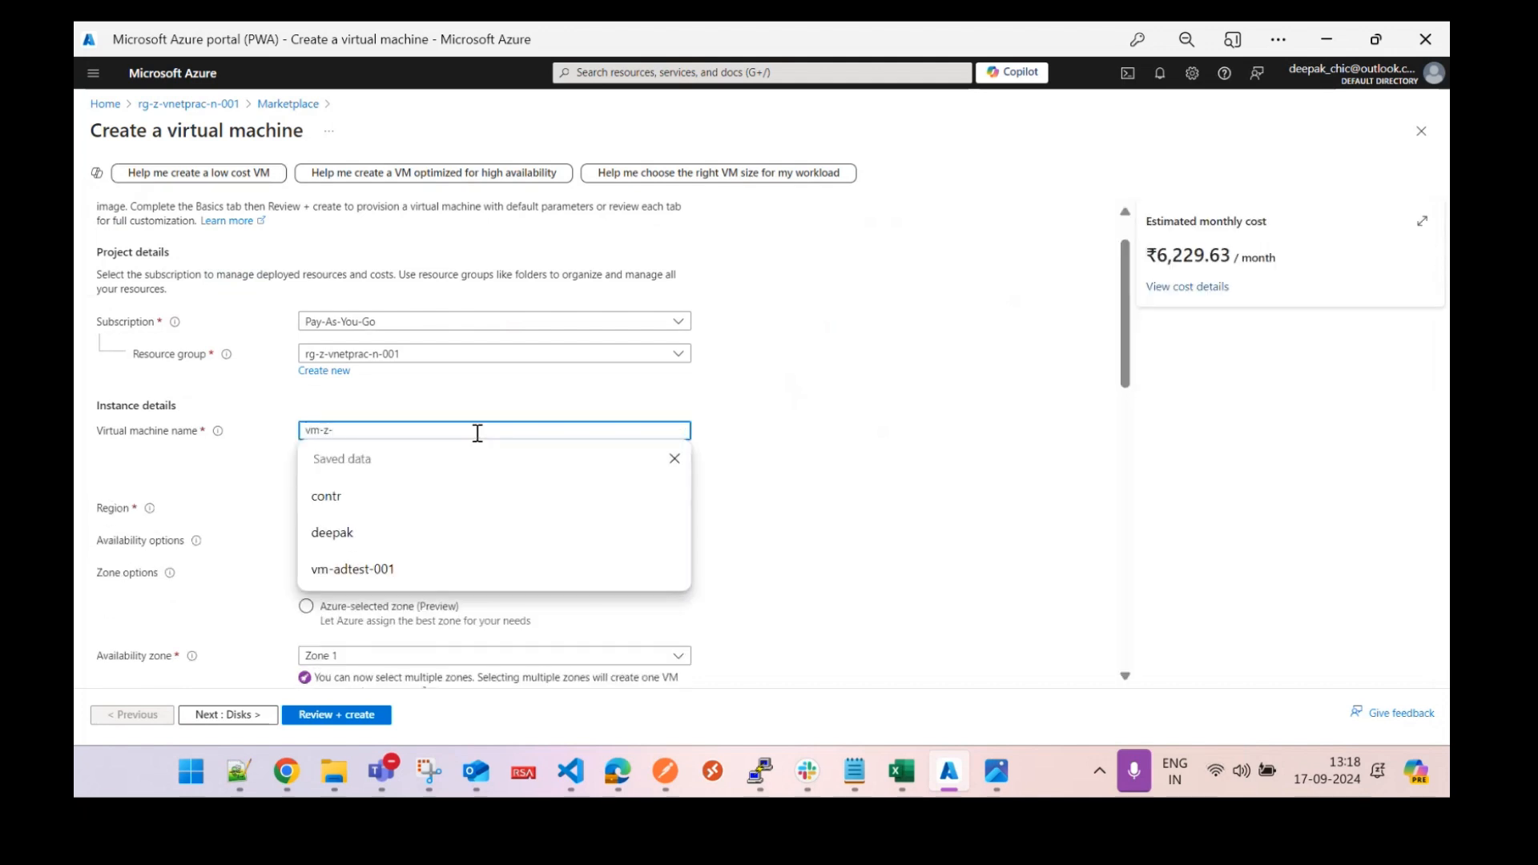
pyautogui.write('vnetprac')
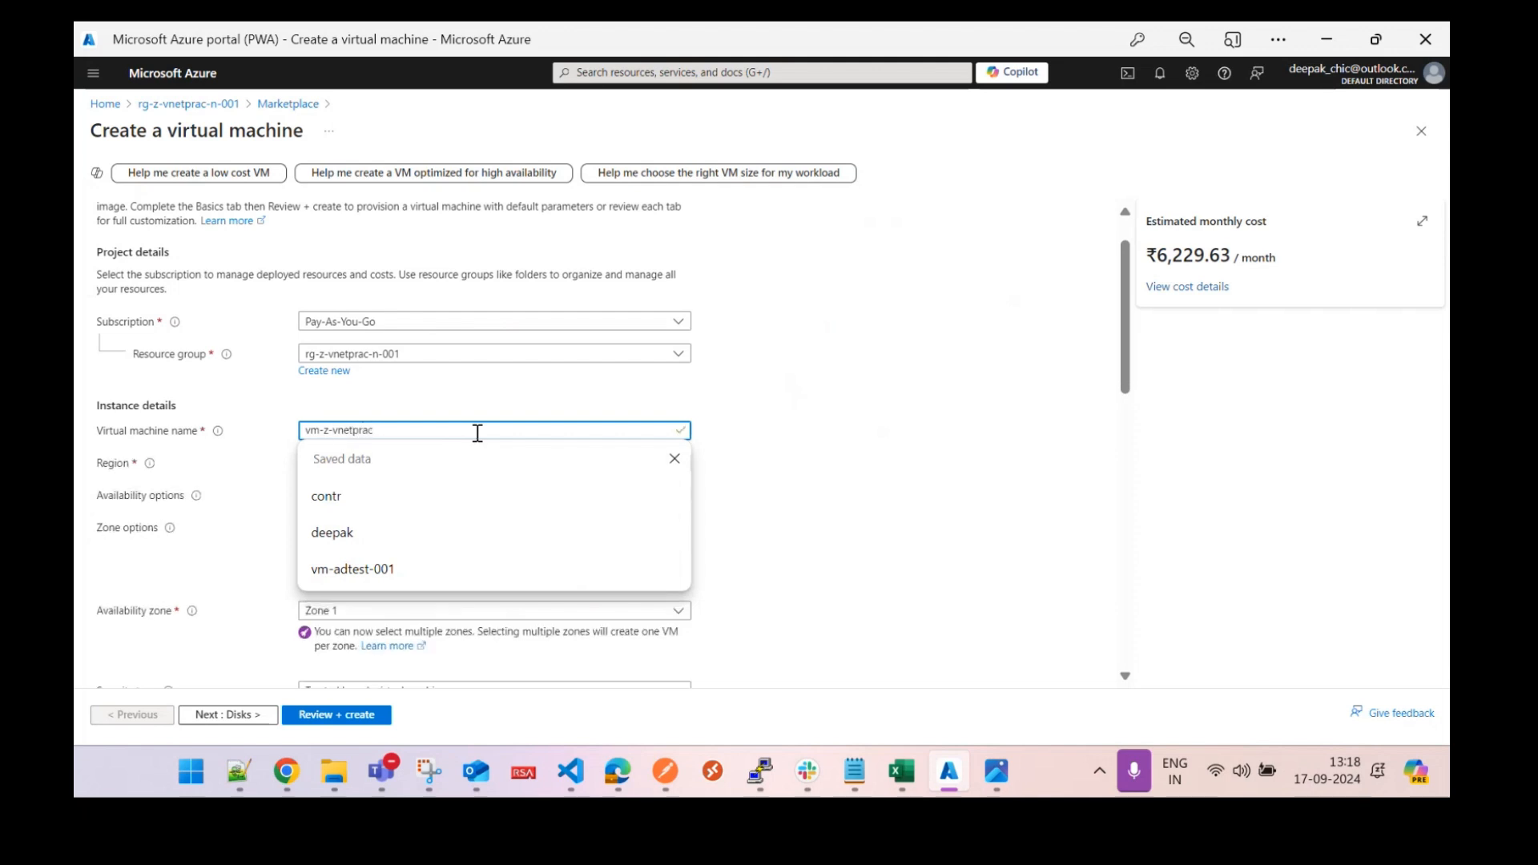
pyautogui.write('-n-001')
pyautogui.click(433, 467)
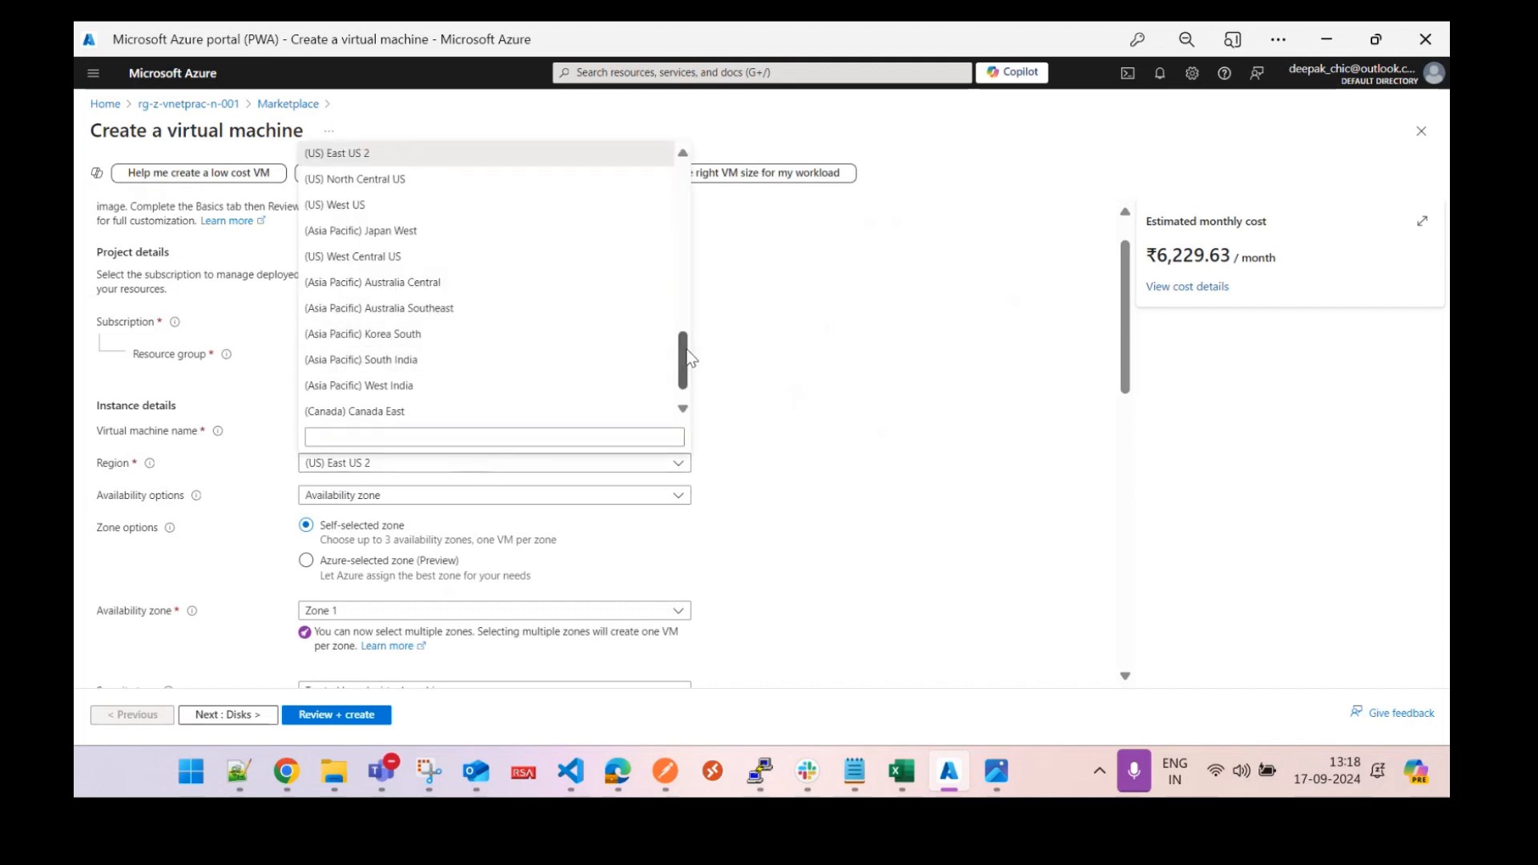
pyautogui.click(385, 437)
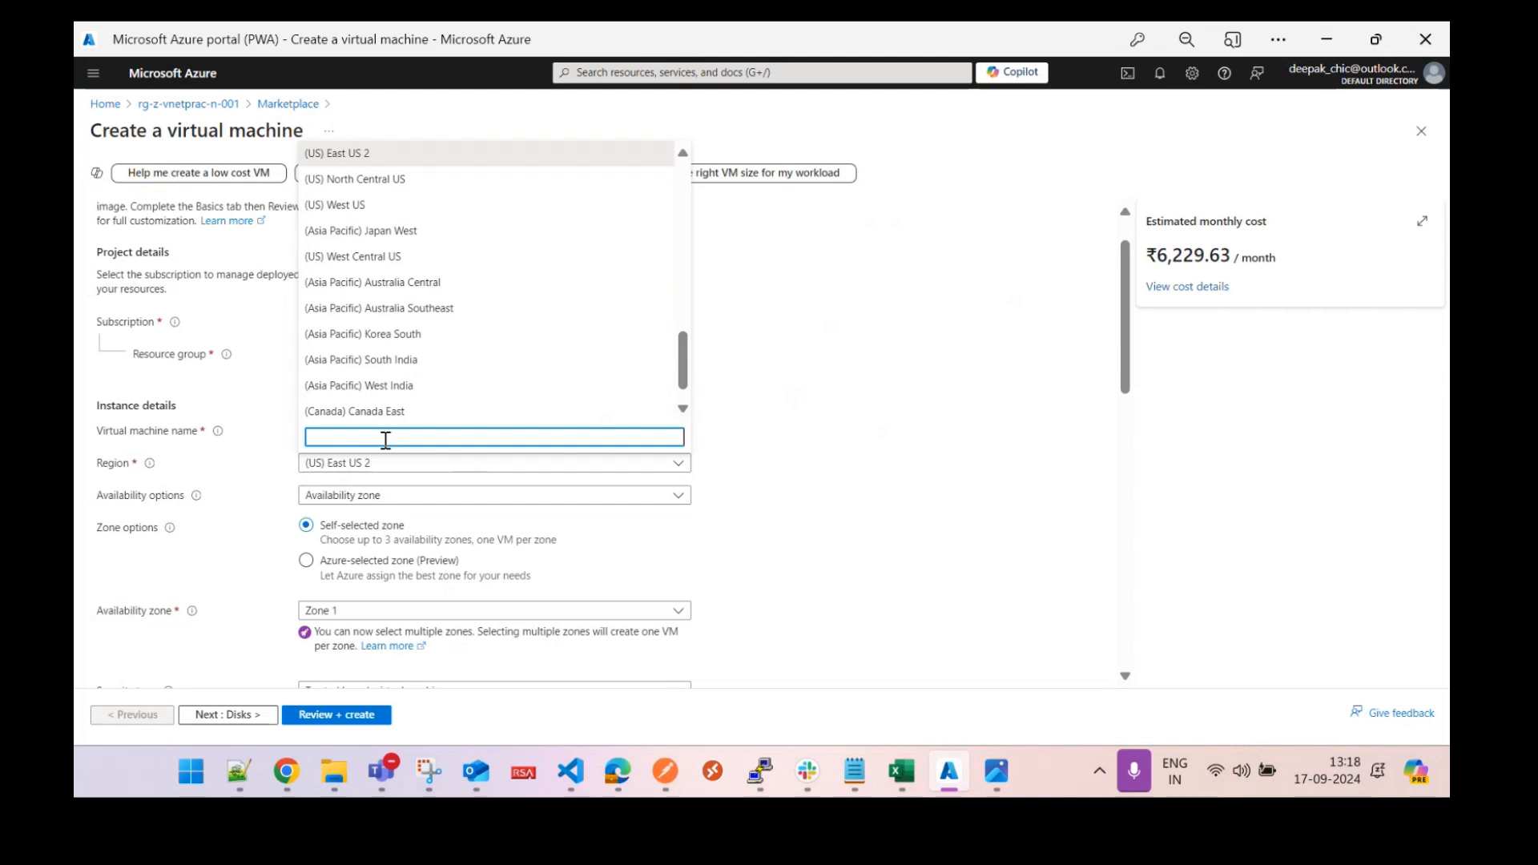
pyautogui.write('cenbtr')
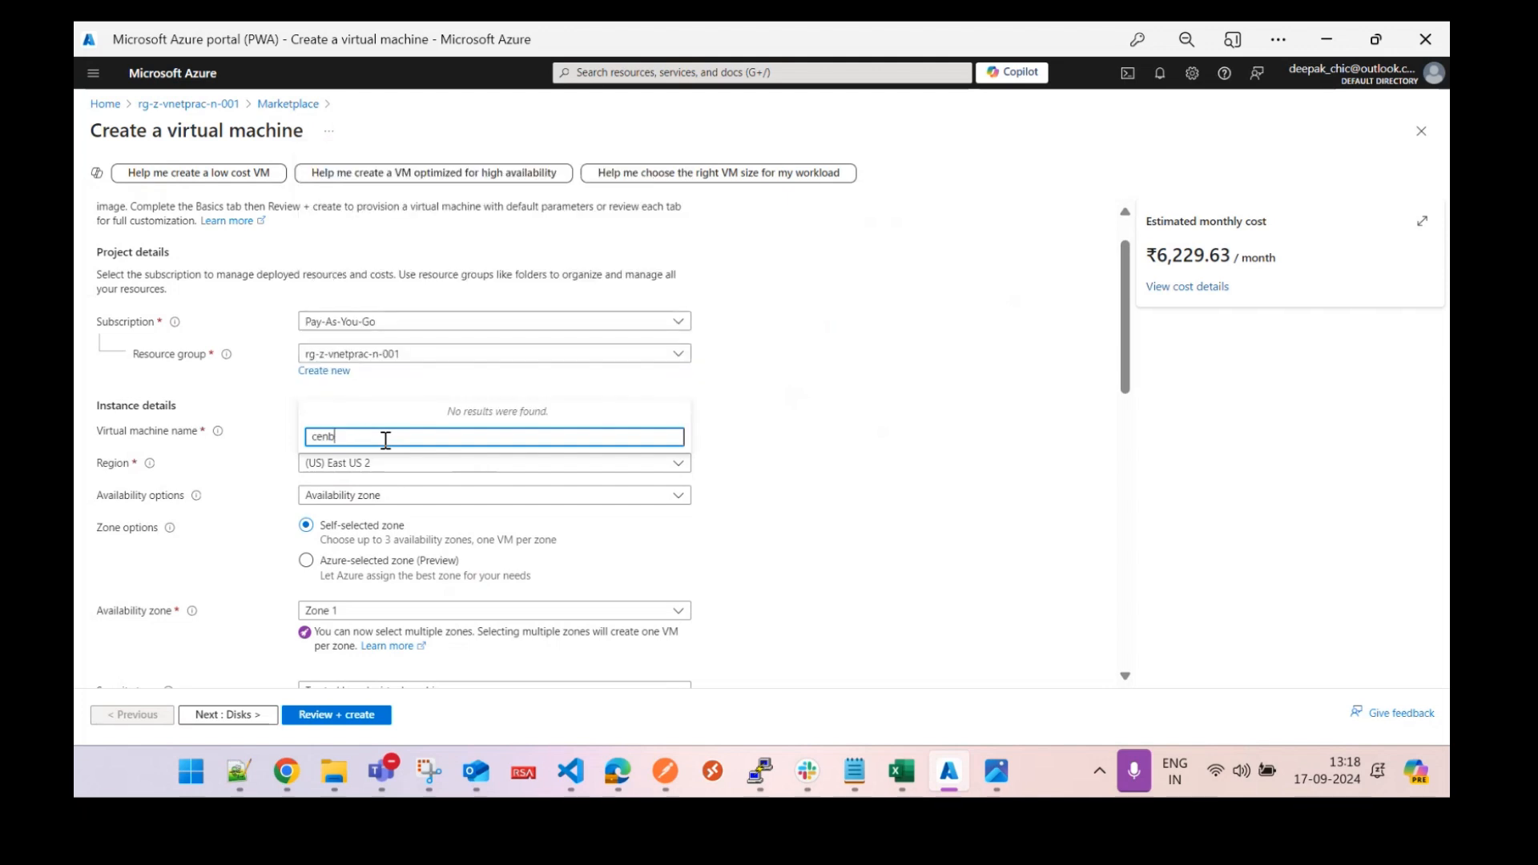
pyautogui.press('BackSpace')
pyautogui.press('BackSpace')
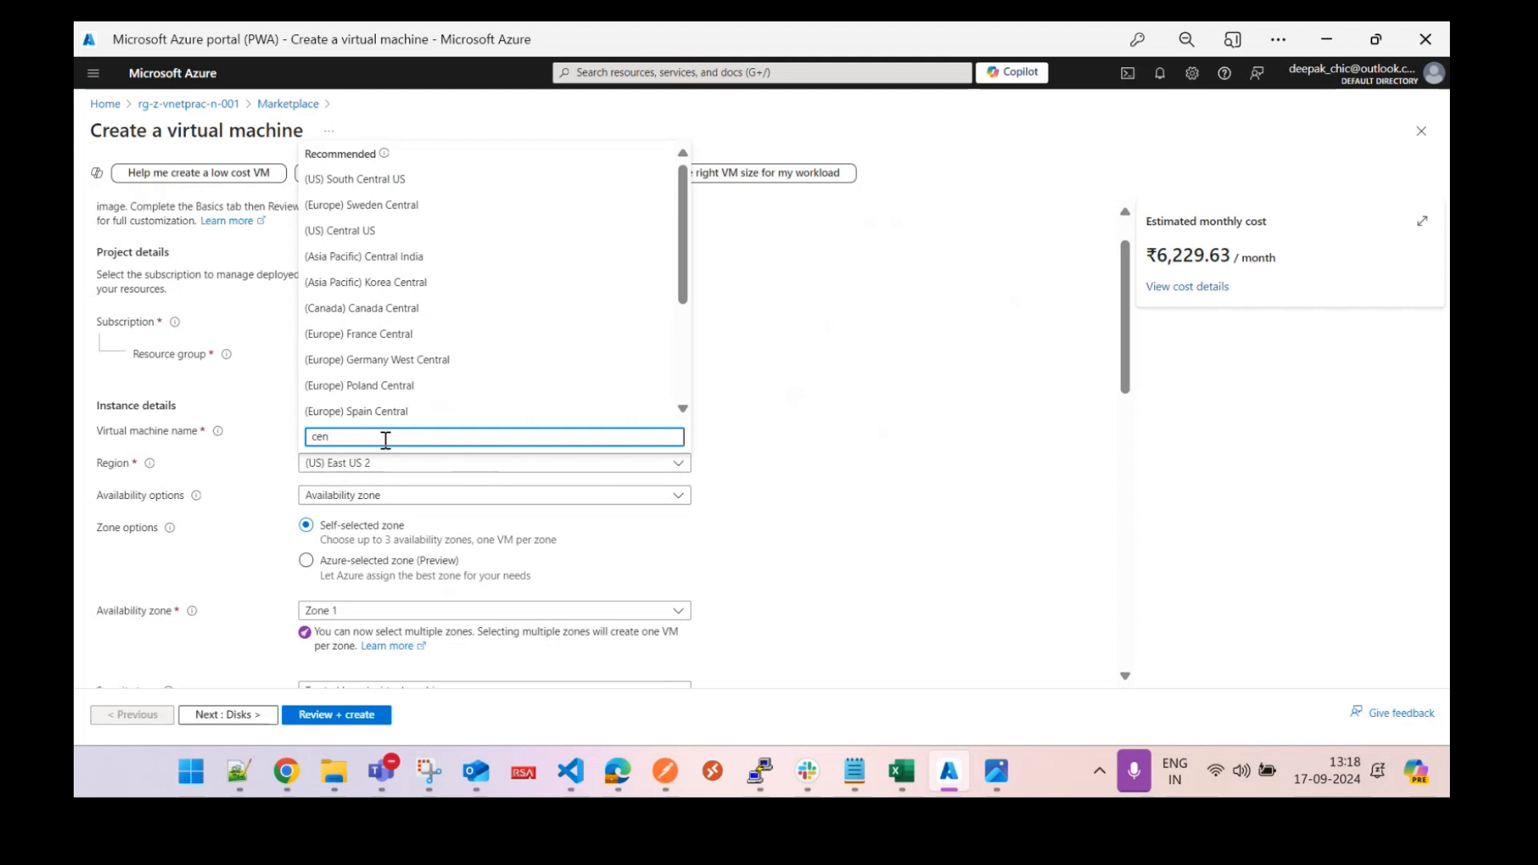
pyautogui.write('tra')
pyautogui.click(422, 258)
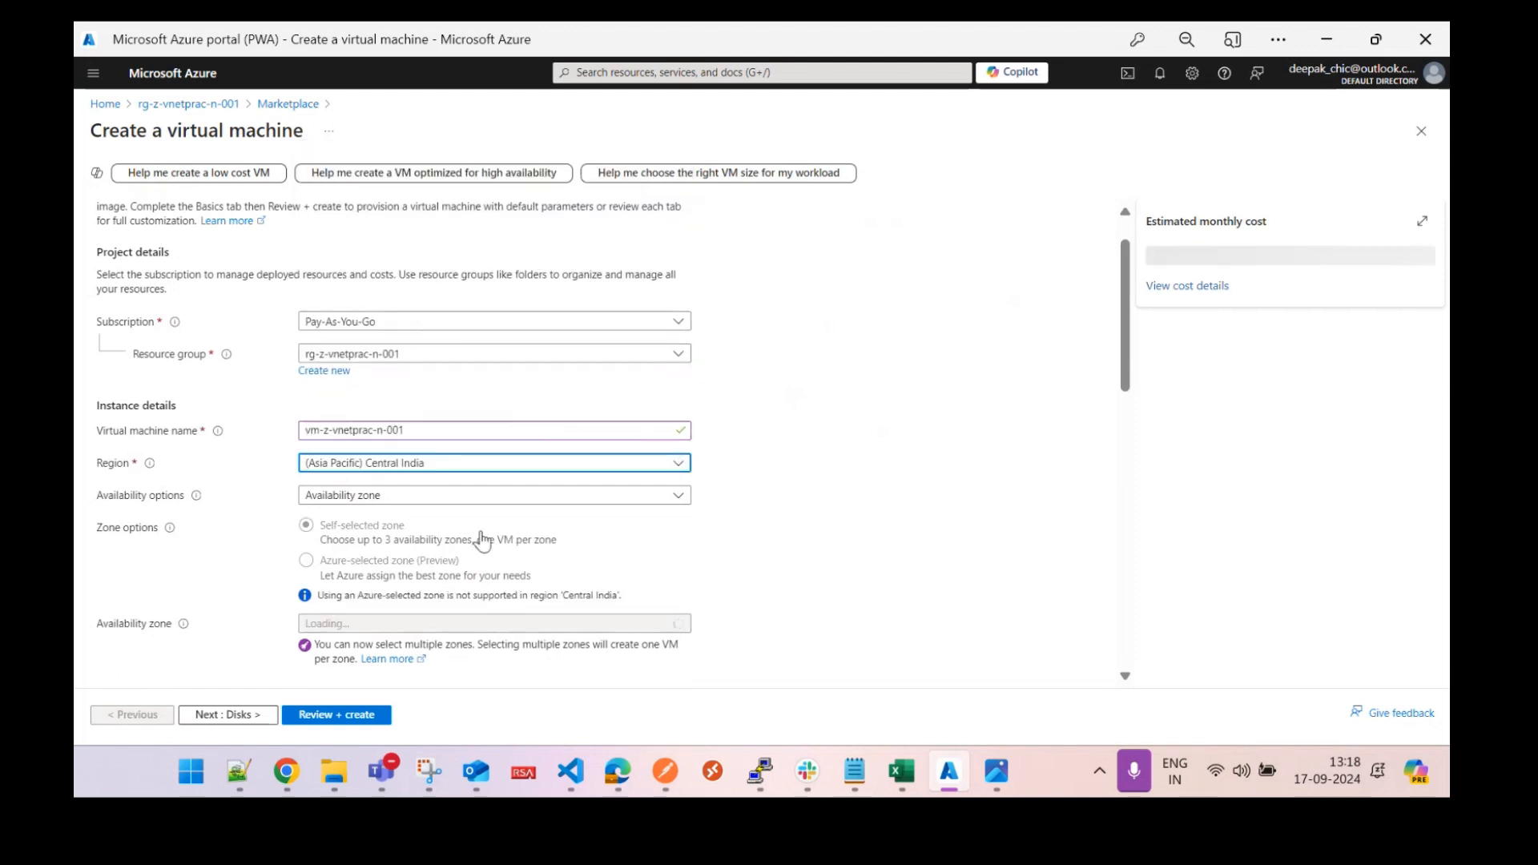
# Set availability options to No infrastructure redundancy required and security type to Standard.
pyautogui.click(470, 497)
pyautogui.click(470, 516)
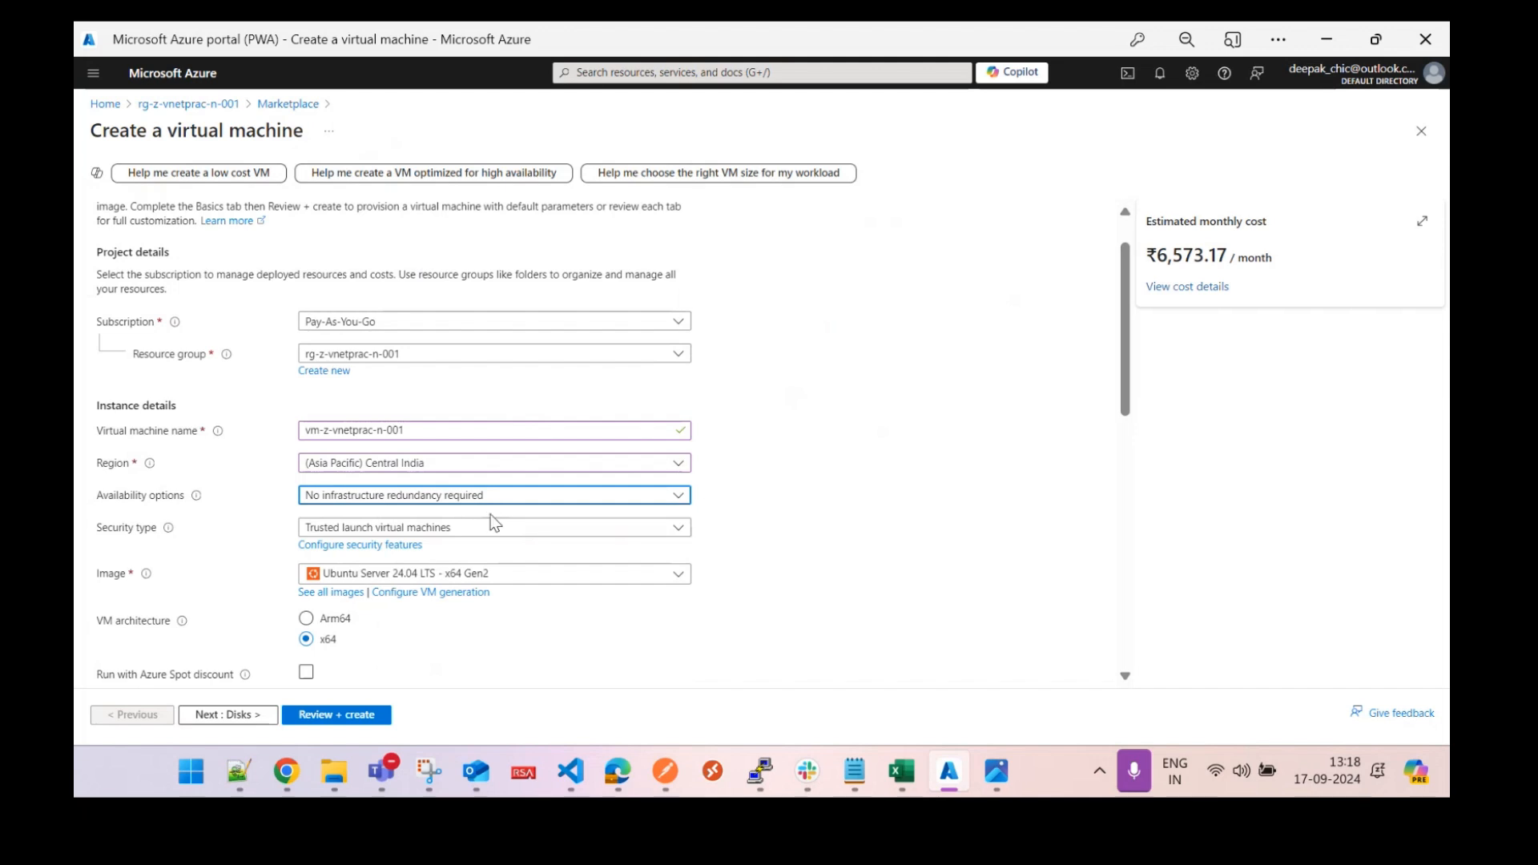
pyautogui.click(459, 527)
pyautogui.click(452, 550)
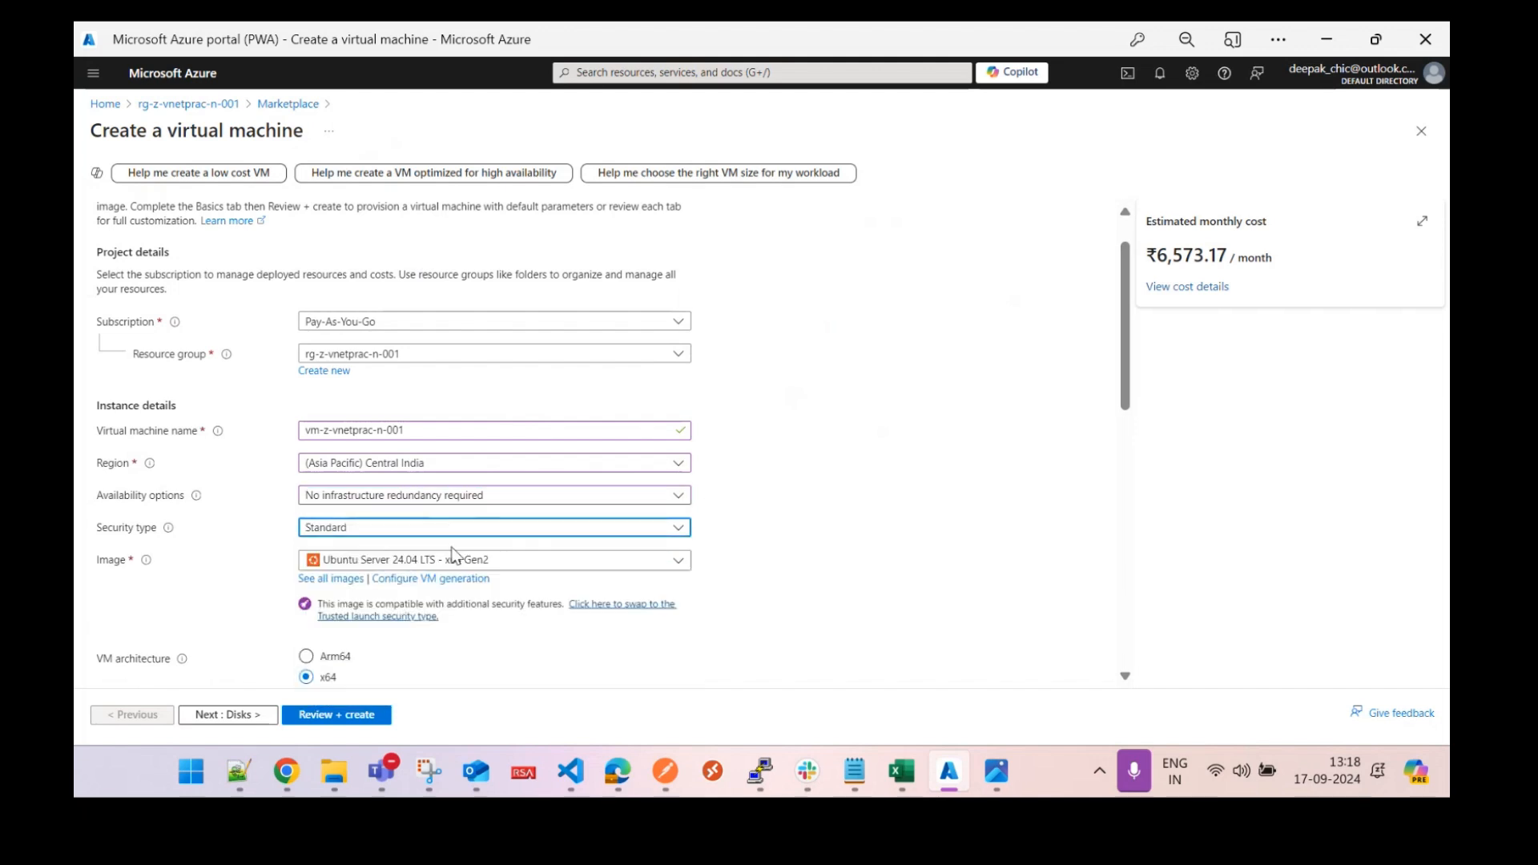
pyautogui.scroll(-2, 1118, 373)
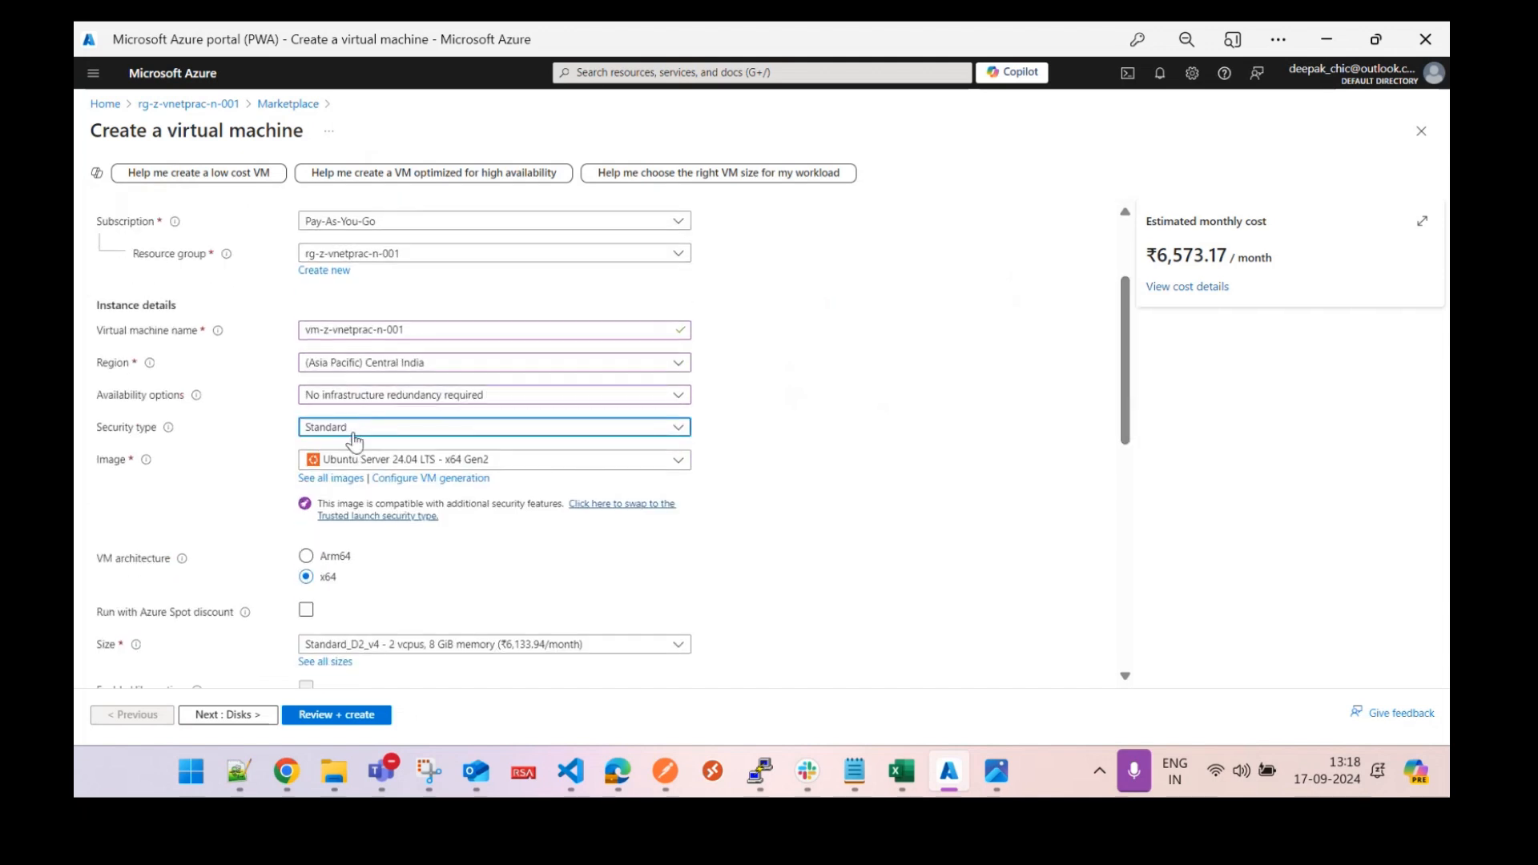
# Choose the Windows Server 2022 Datacenter image and the Standard_B2s size.
pyautogui.click(535, 471)
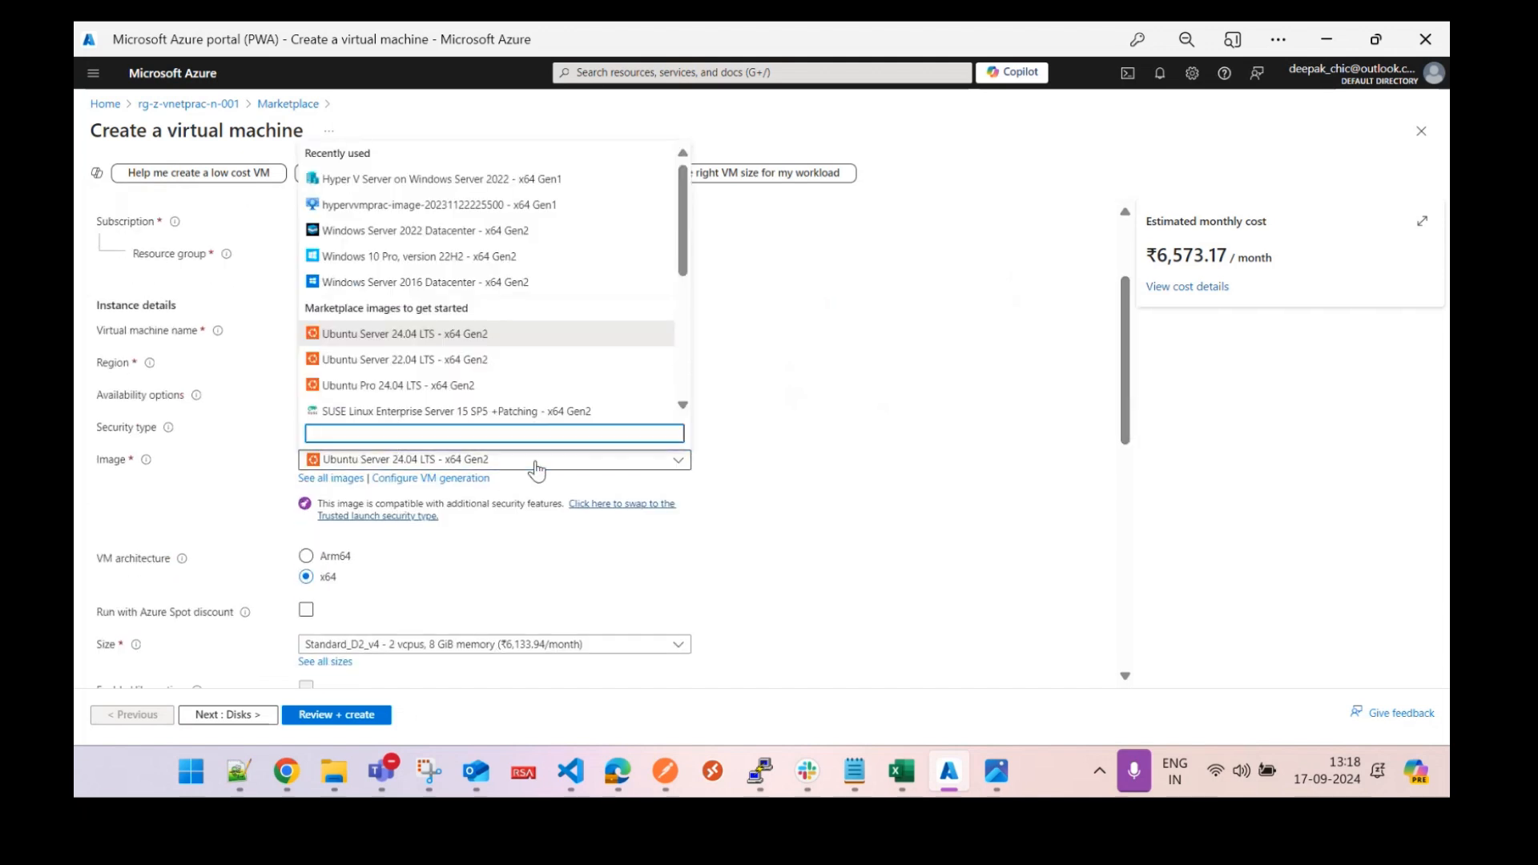
pyautogui.click(469, 233)
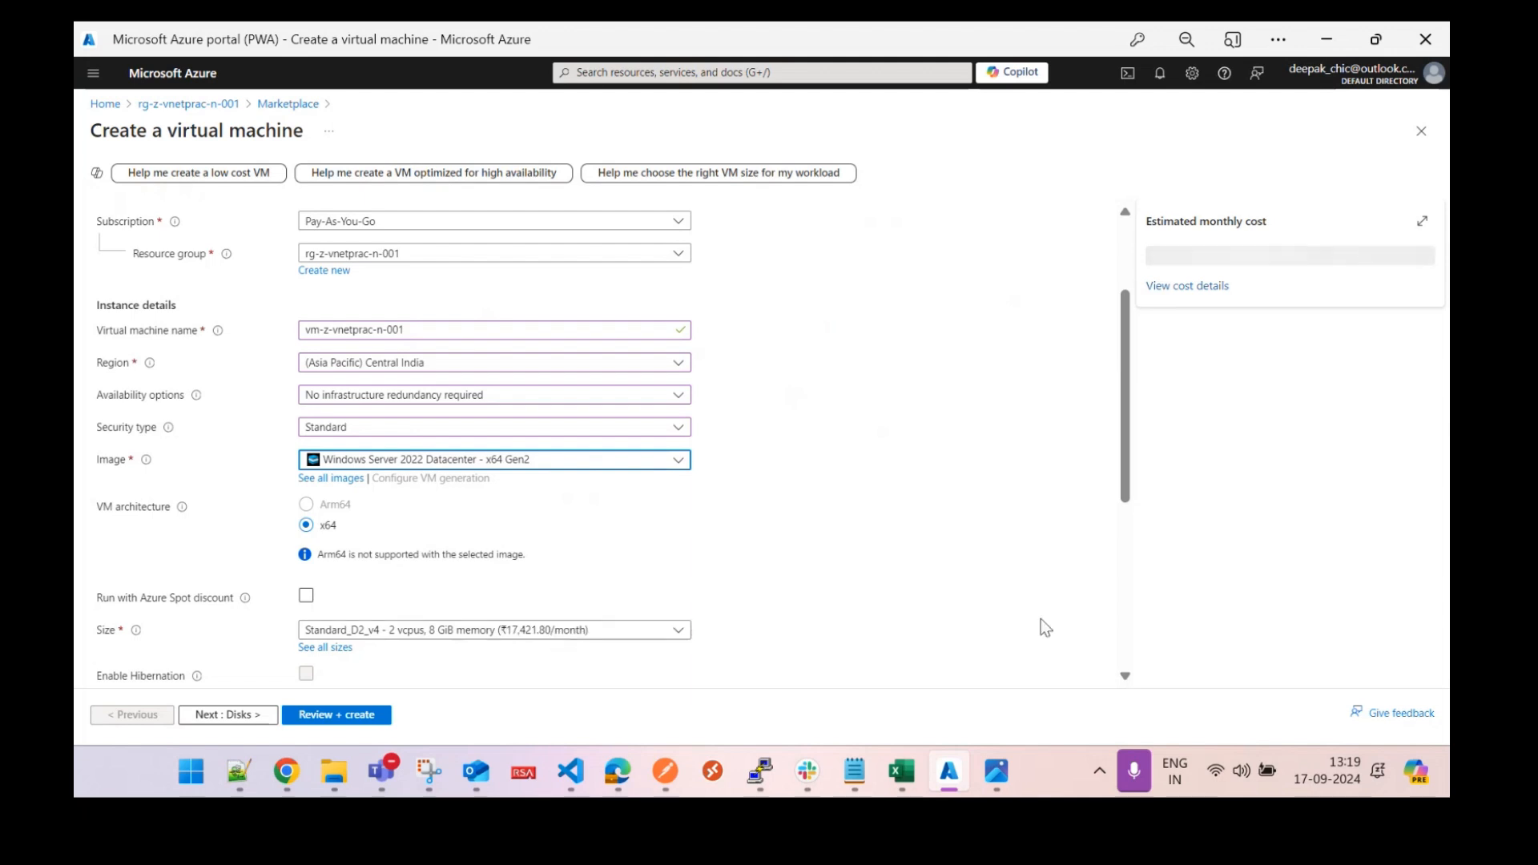
pyautogui.moveTo(1122, 455); pyautogui.dragTo(1132, 519)
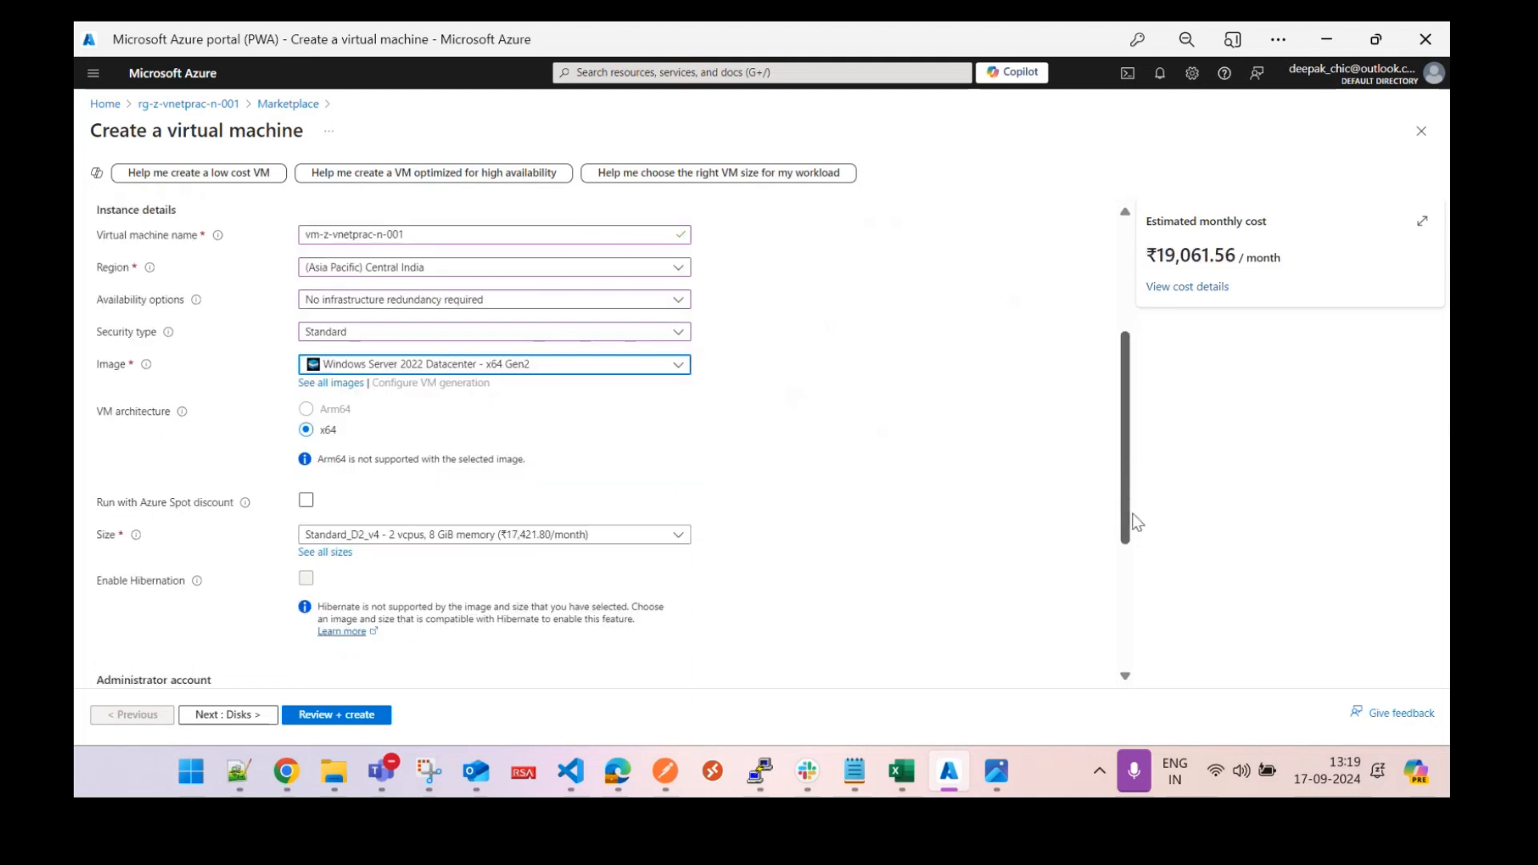
pyautogui.click(603, 500)
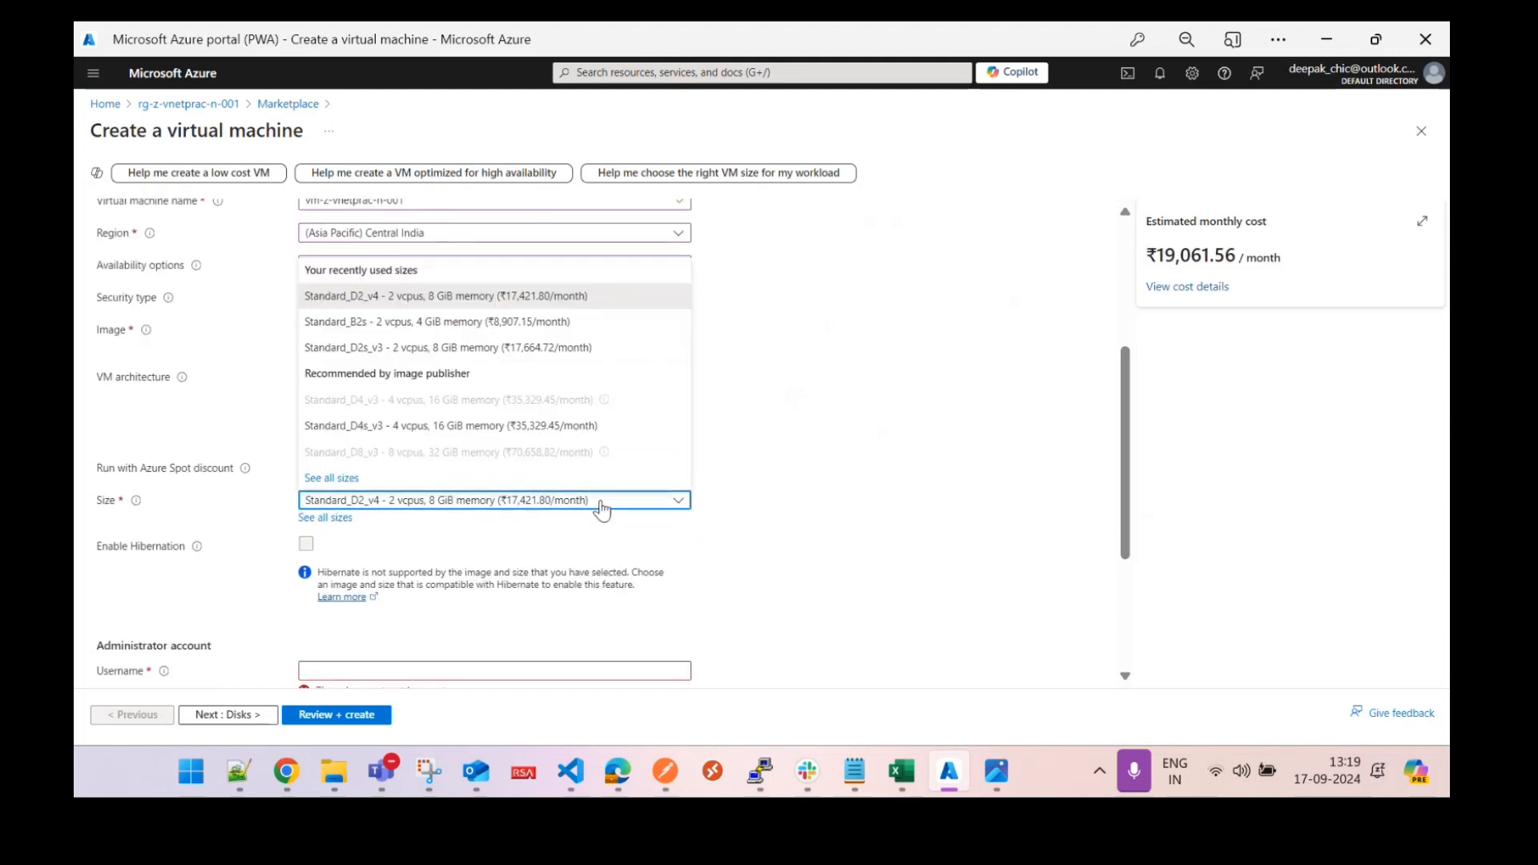
pyautogui.click(526, 322)
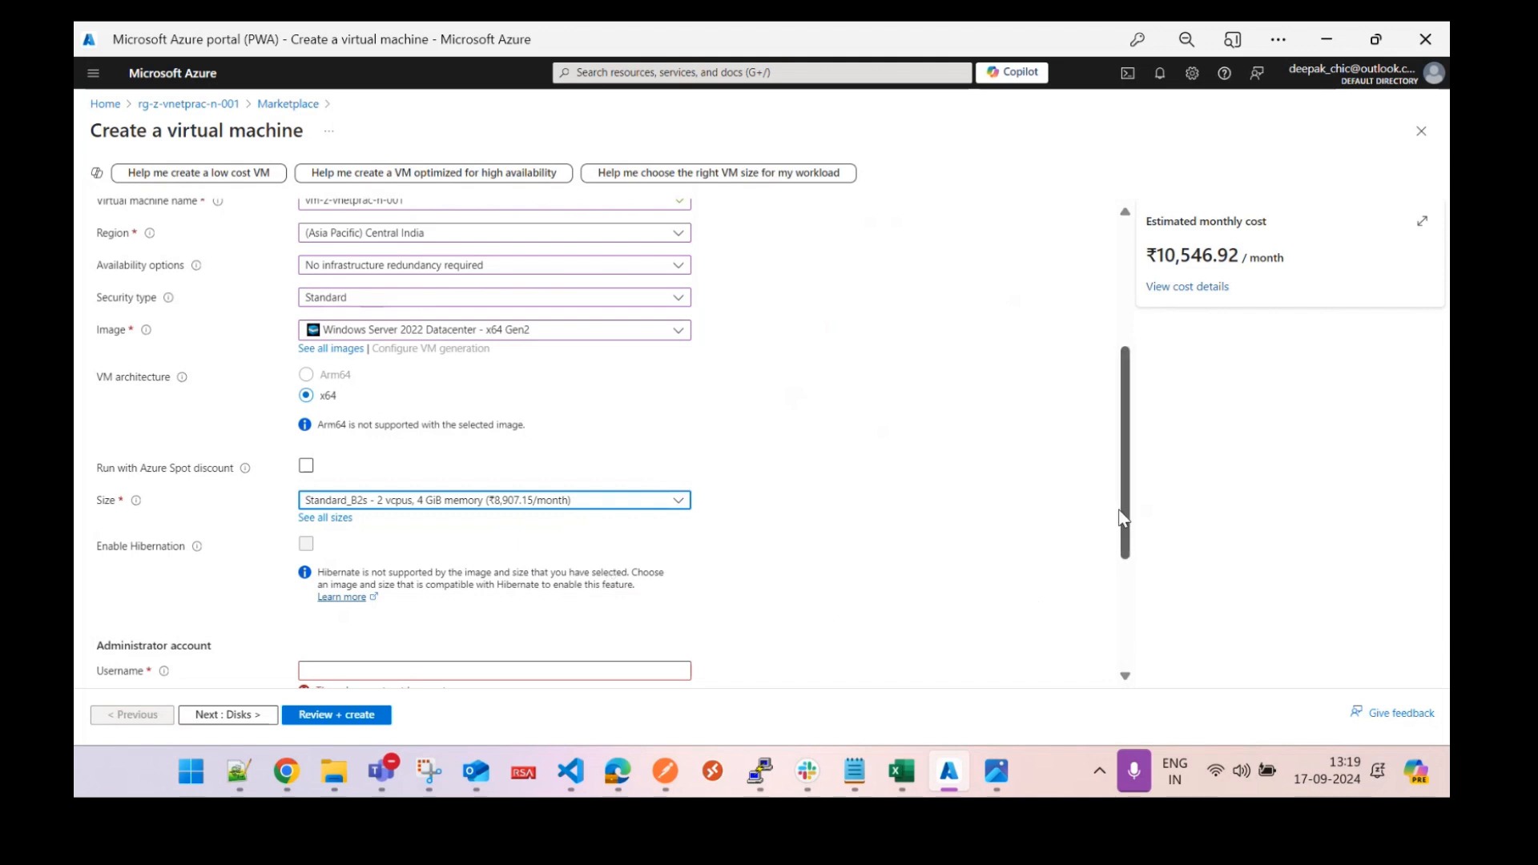
pyautogui.moveTo(1130, 513); pyautogui.dragTo(1133, 601)
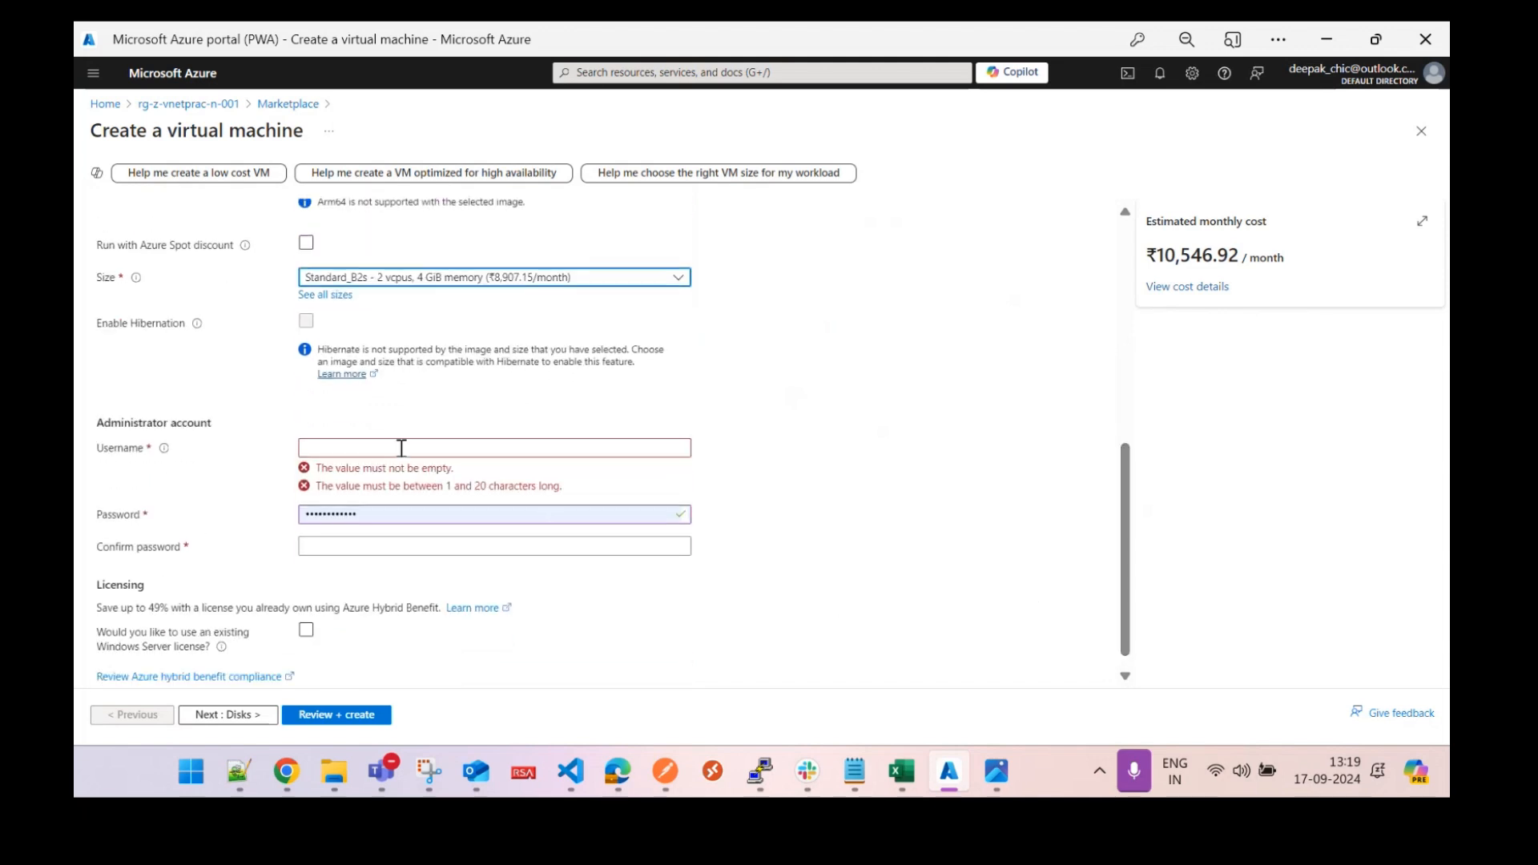
# Fill in the administrator username and a matching password, then go to Disks.
pyautogui.click(394, 445)
pyautogui.write('a')
pyautogui.press('Tab')
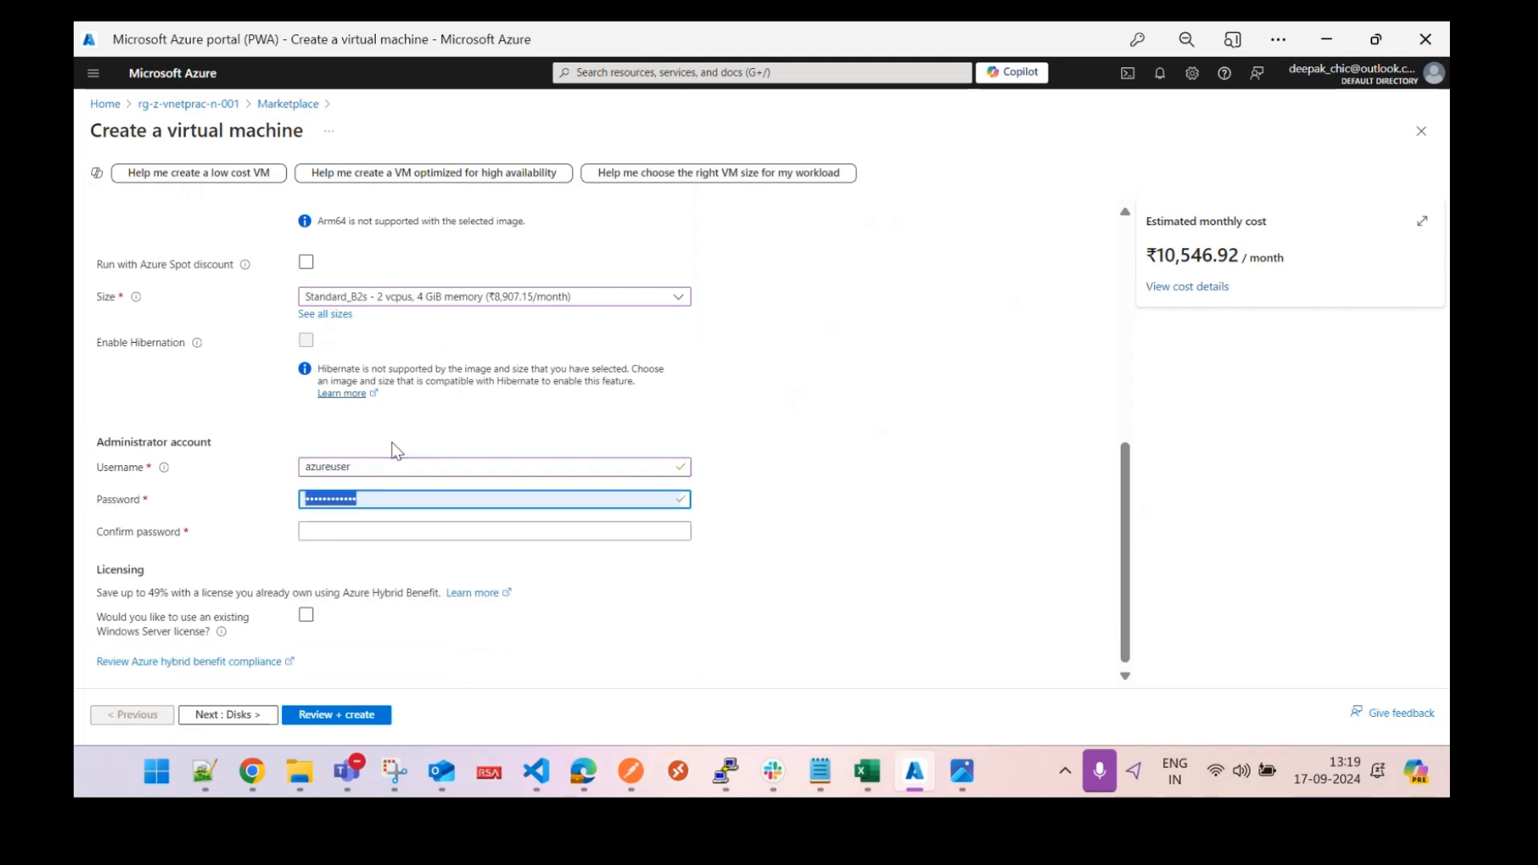
pyautogui.write('•••••••••')
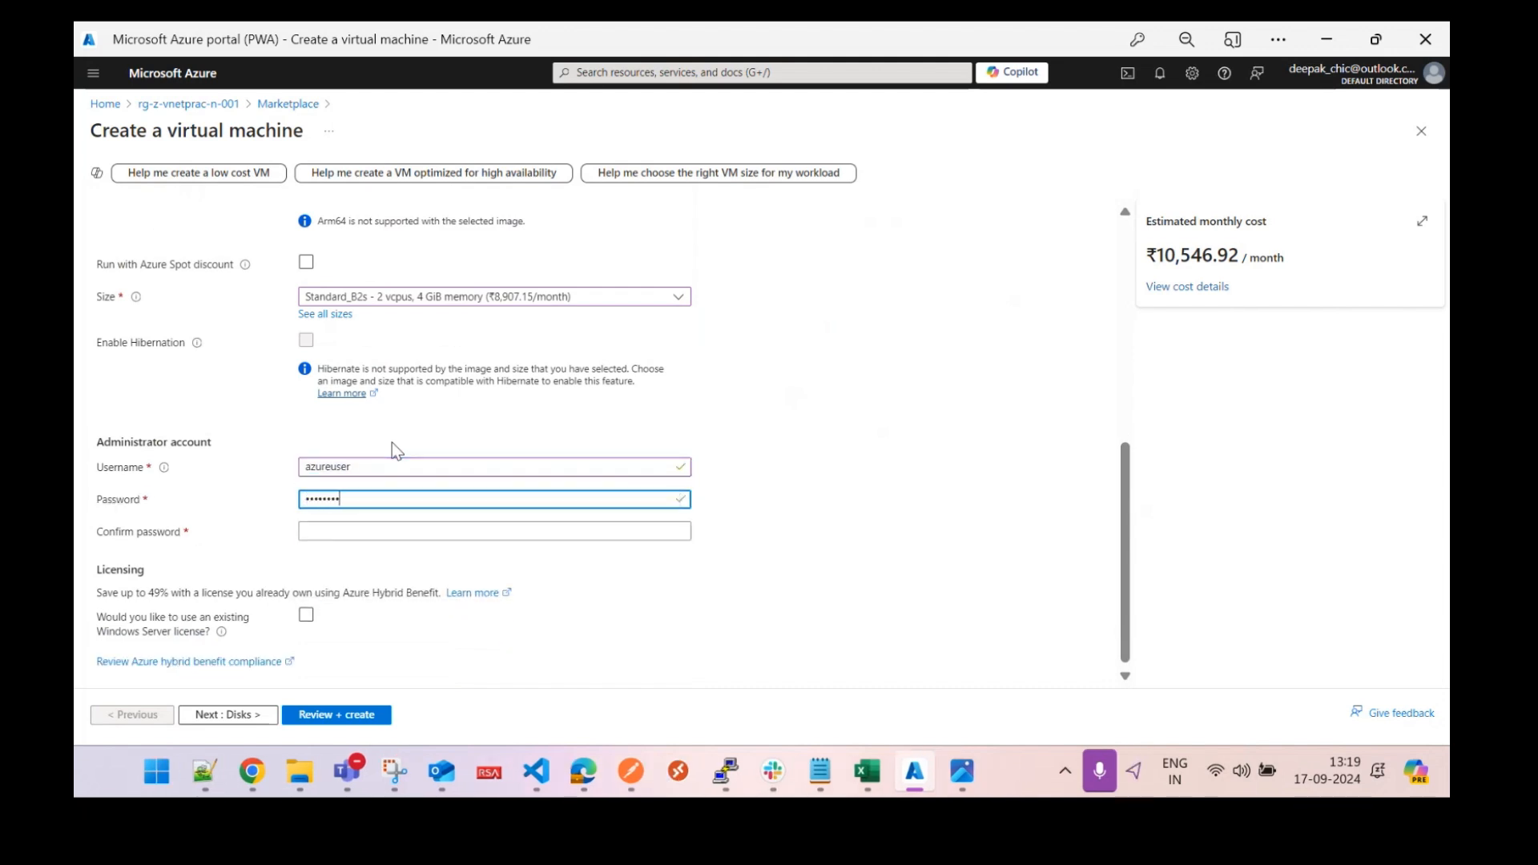
pyautogui.write('•••')
pyautogui.press('Tab')
pyautogui.write('••••••••••••')
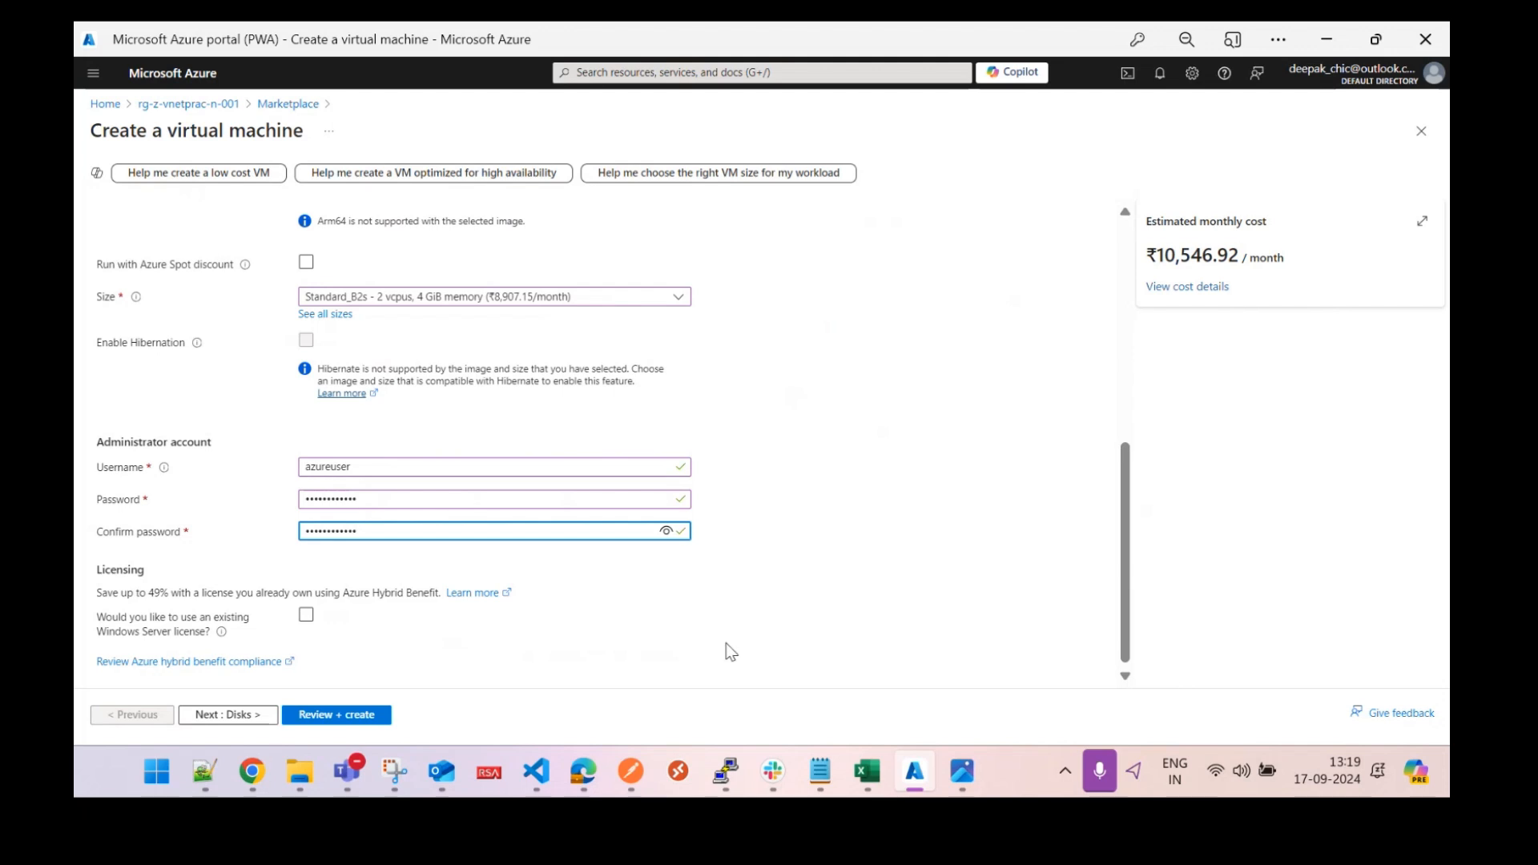
pyautogui.click(235, 715)
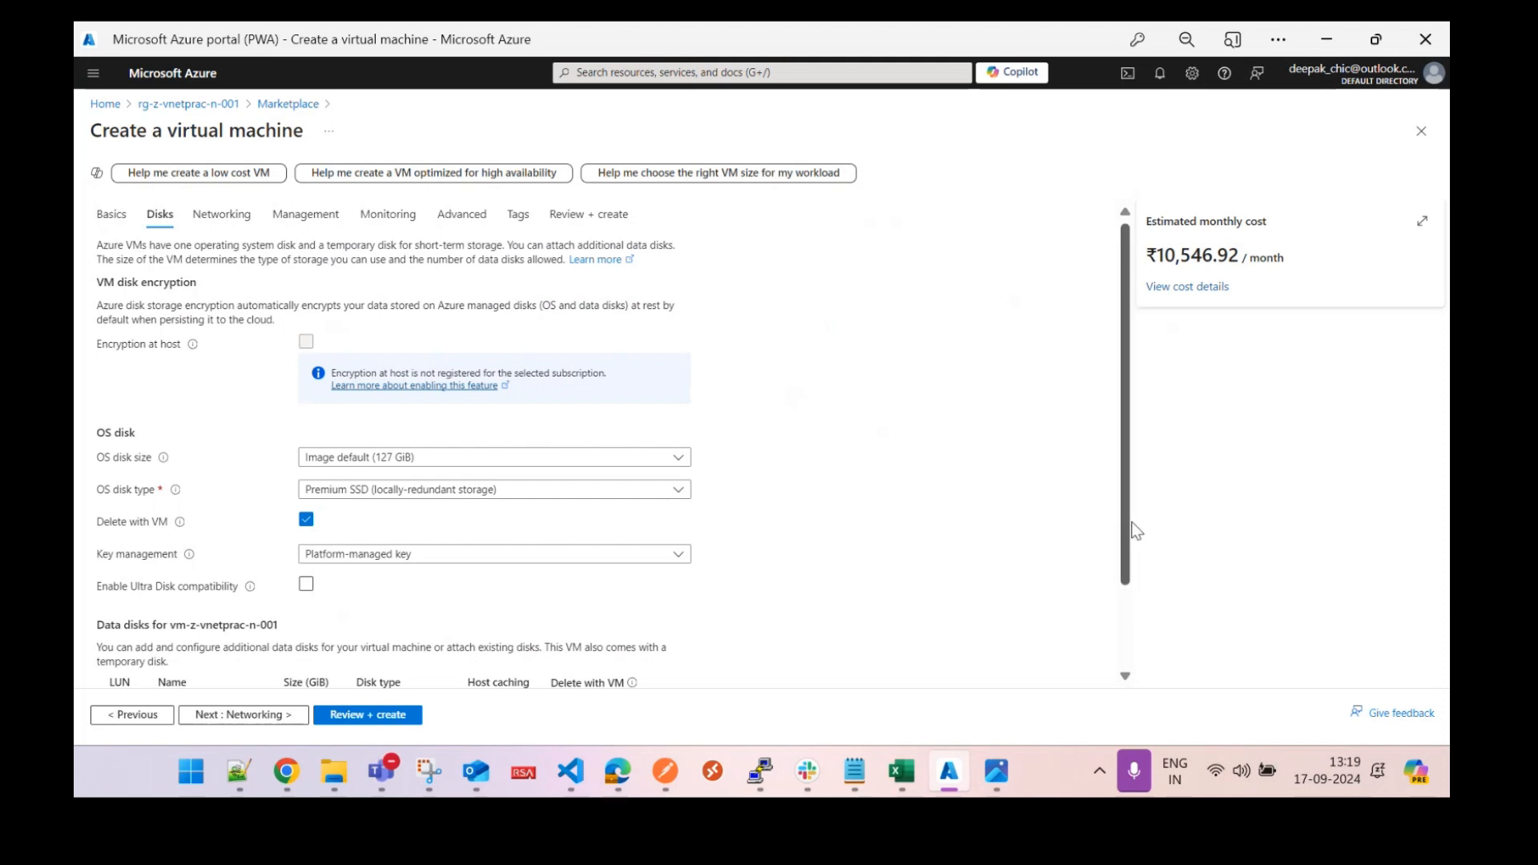
# Accept the default Disks tab settings and advance to the Networking tab.
pyautogui.scroll(-1, 1137, 553)
pyautogui.scroll(-2, 1137, 560)
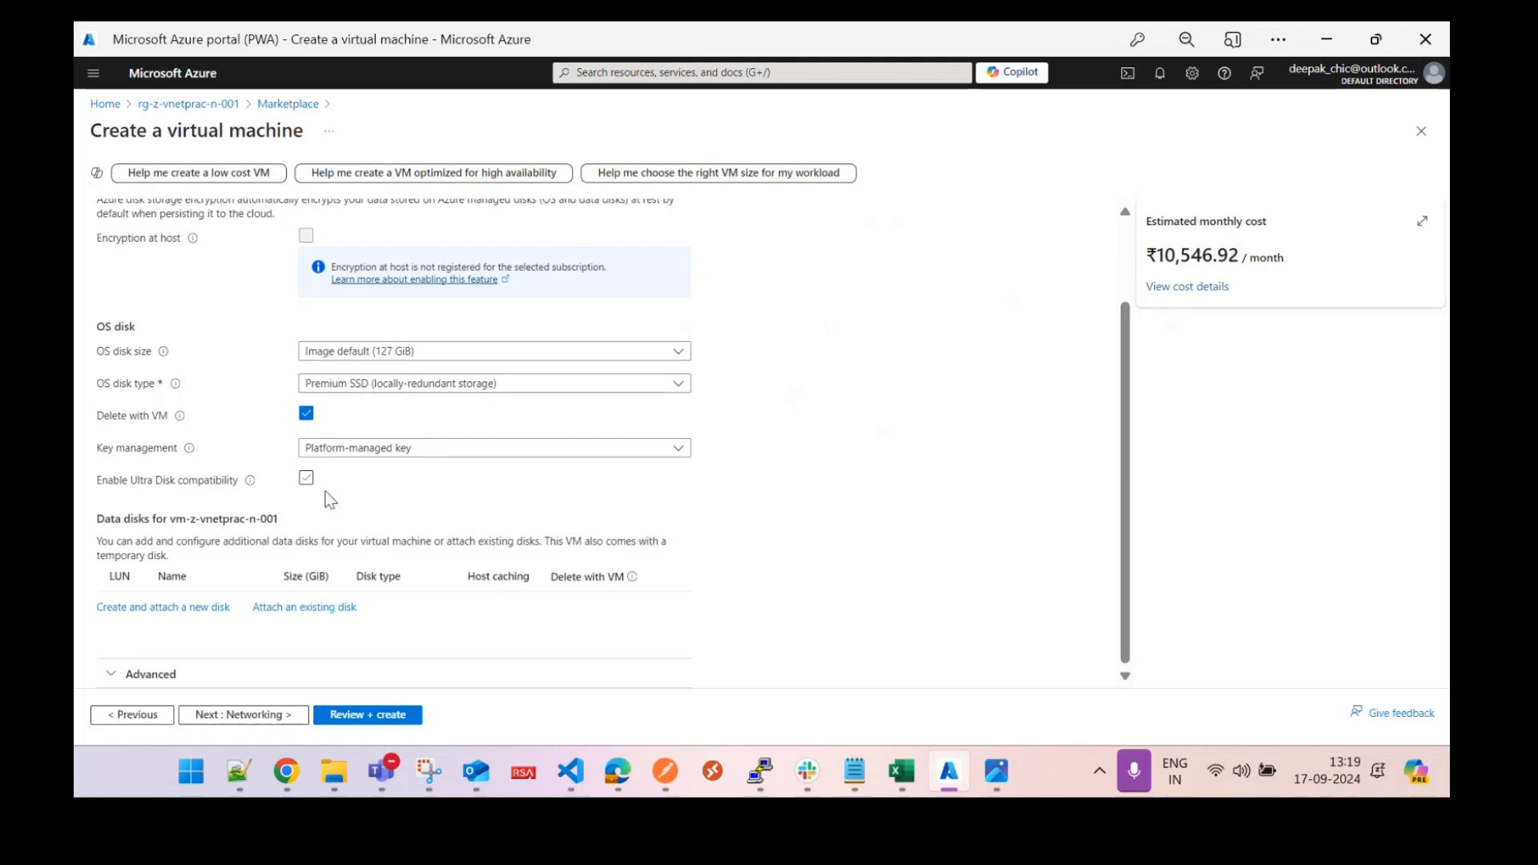
pyautogui.click(281, 715)
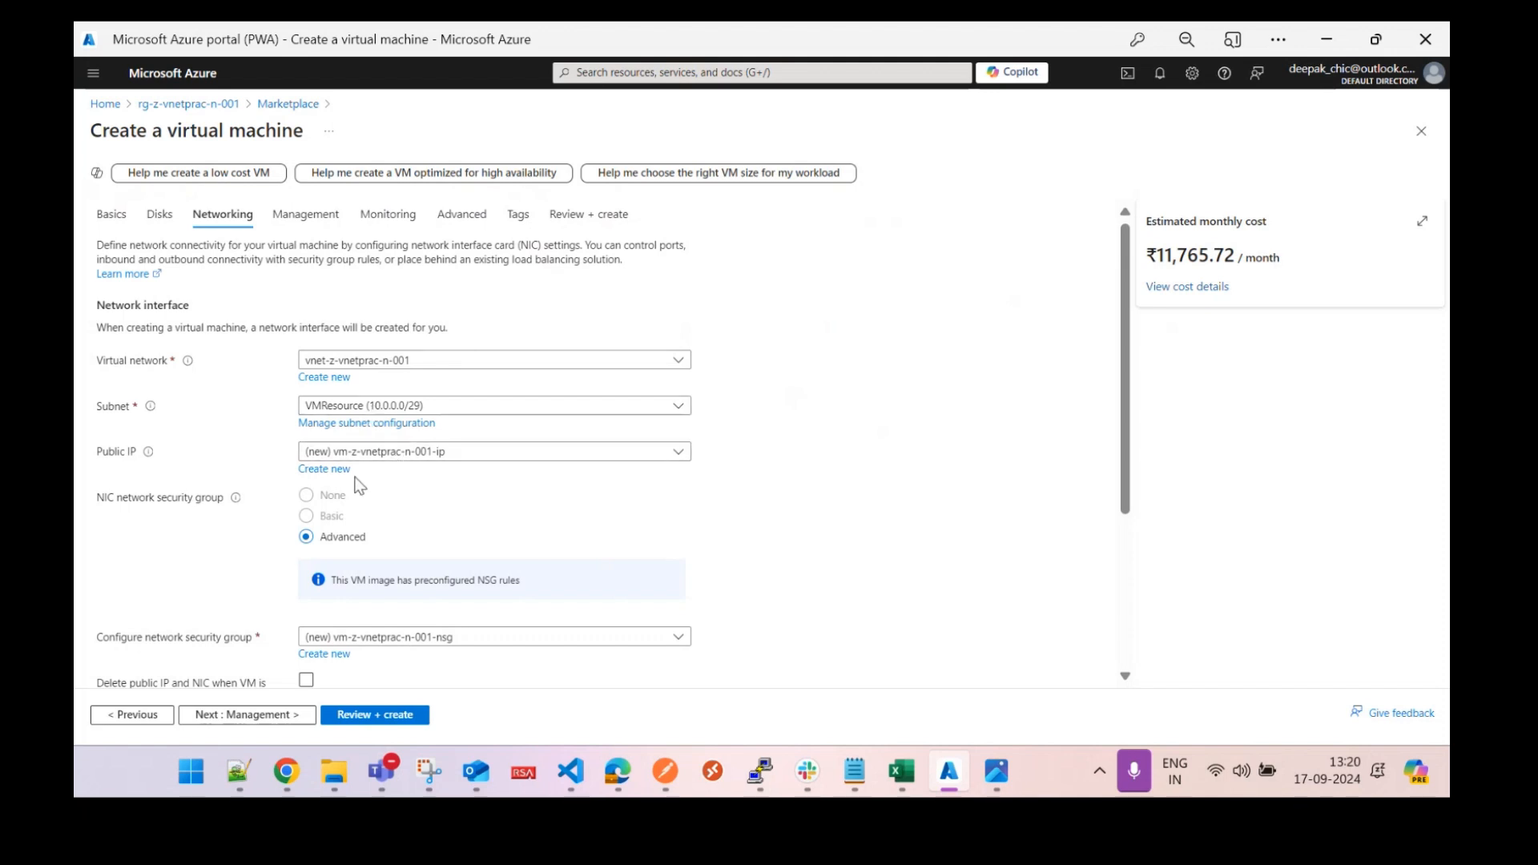
# Set public IP to None, leave 'Delete NIC when VM is deleted' unchecked, and advance to Management.
pyautogui.click(375, 453)
pyautogui.click(380, 497)
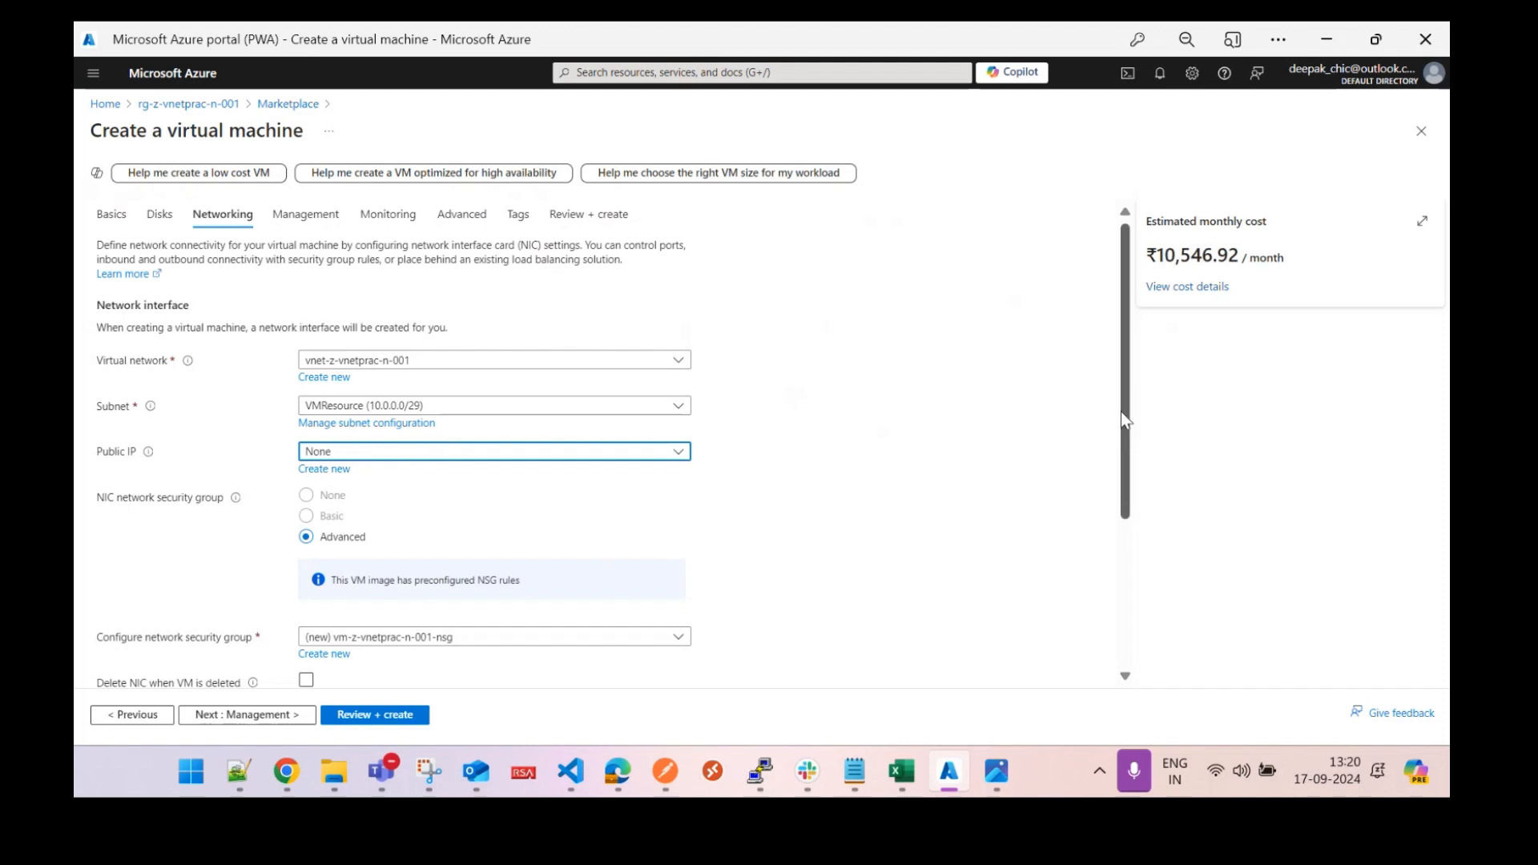
pyautogui.moveTo(1121, 425); pyautogui.dragTo(1131, 469)
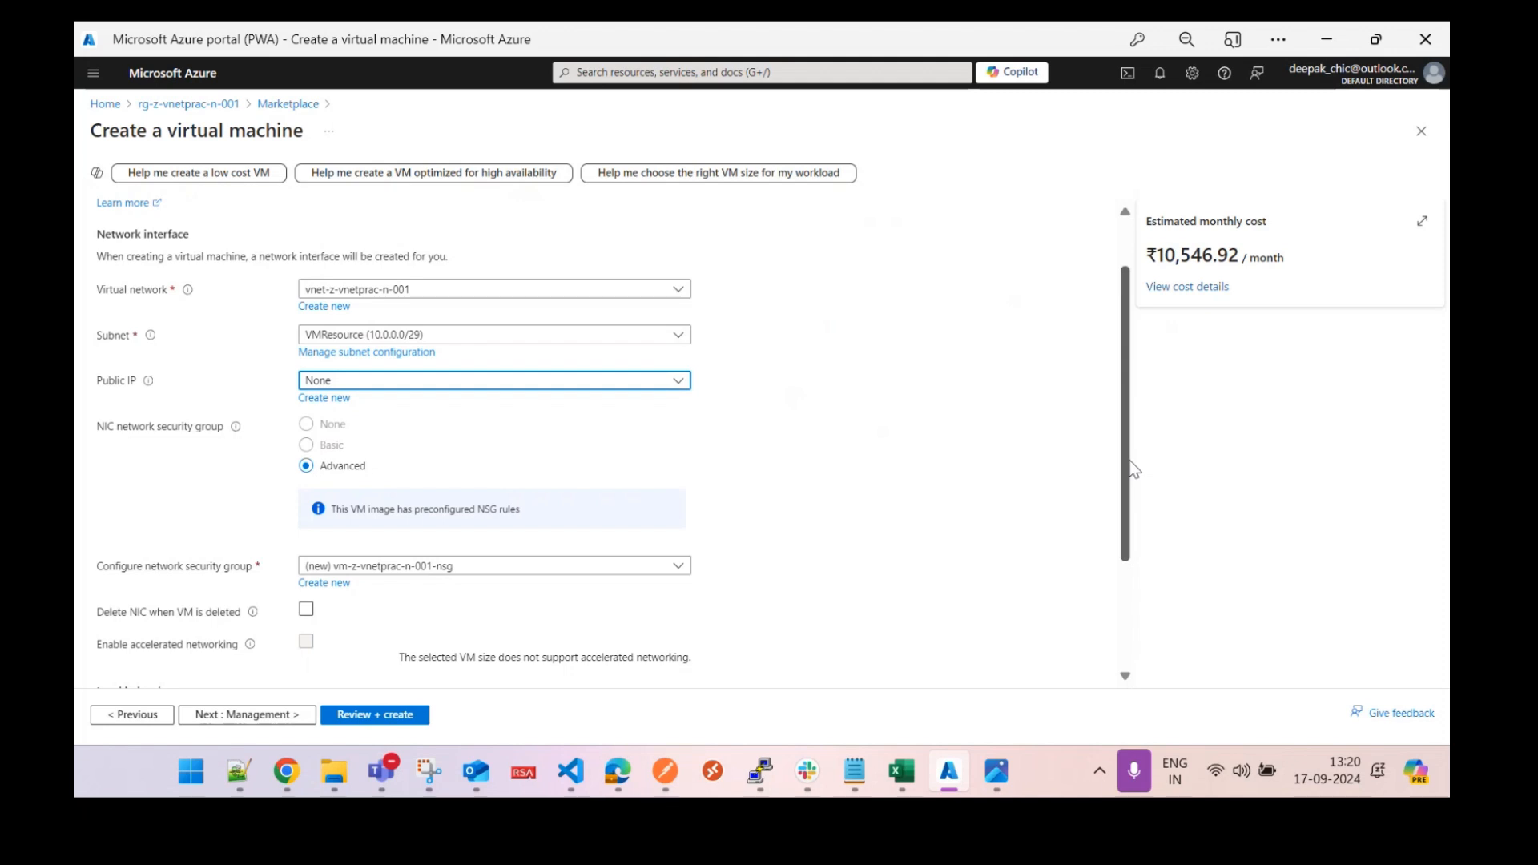
pyautogui.moveTo(1131, 463); pyautogui.dragTo(1139, 559)
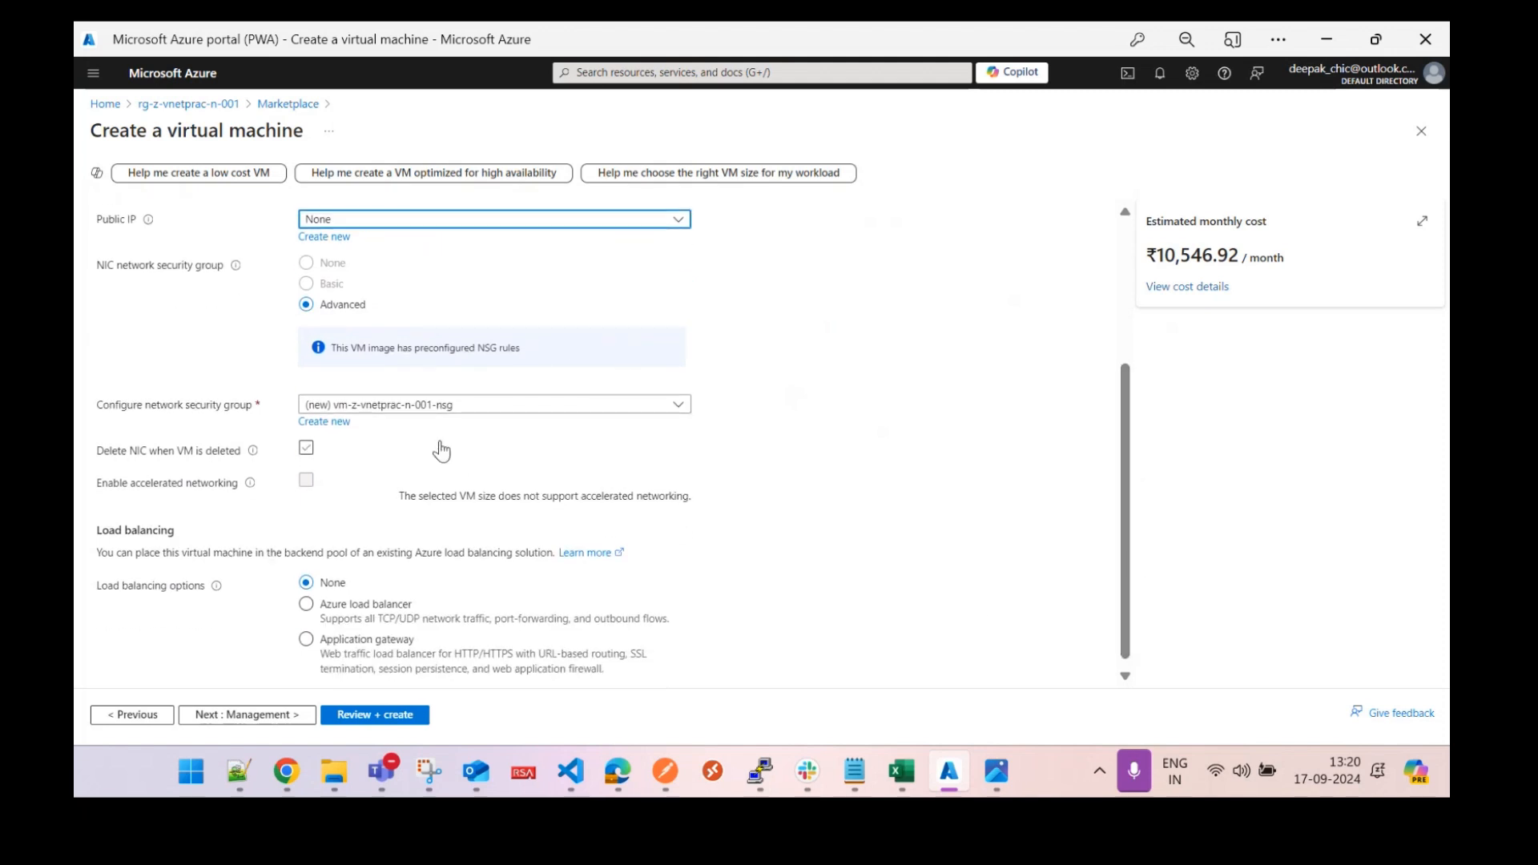
pyautogui.moveTo(1121, 544); pyautogui.dragTo(1136, 596)
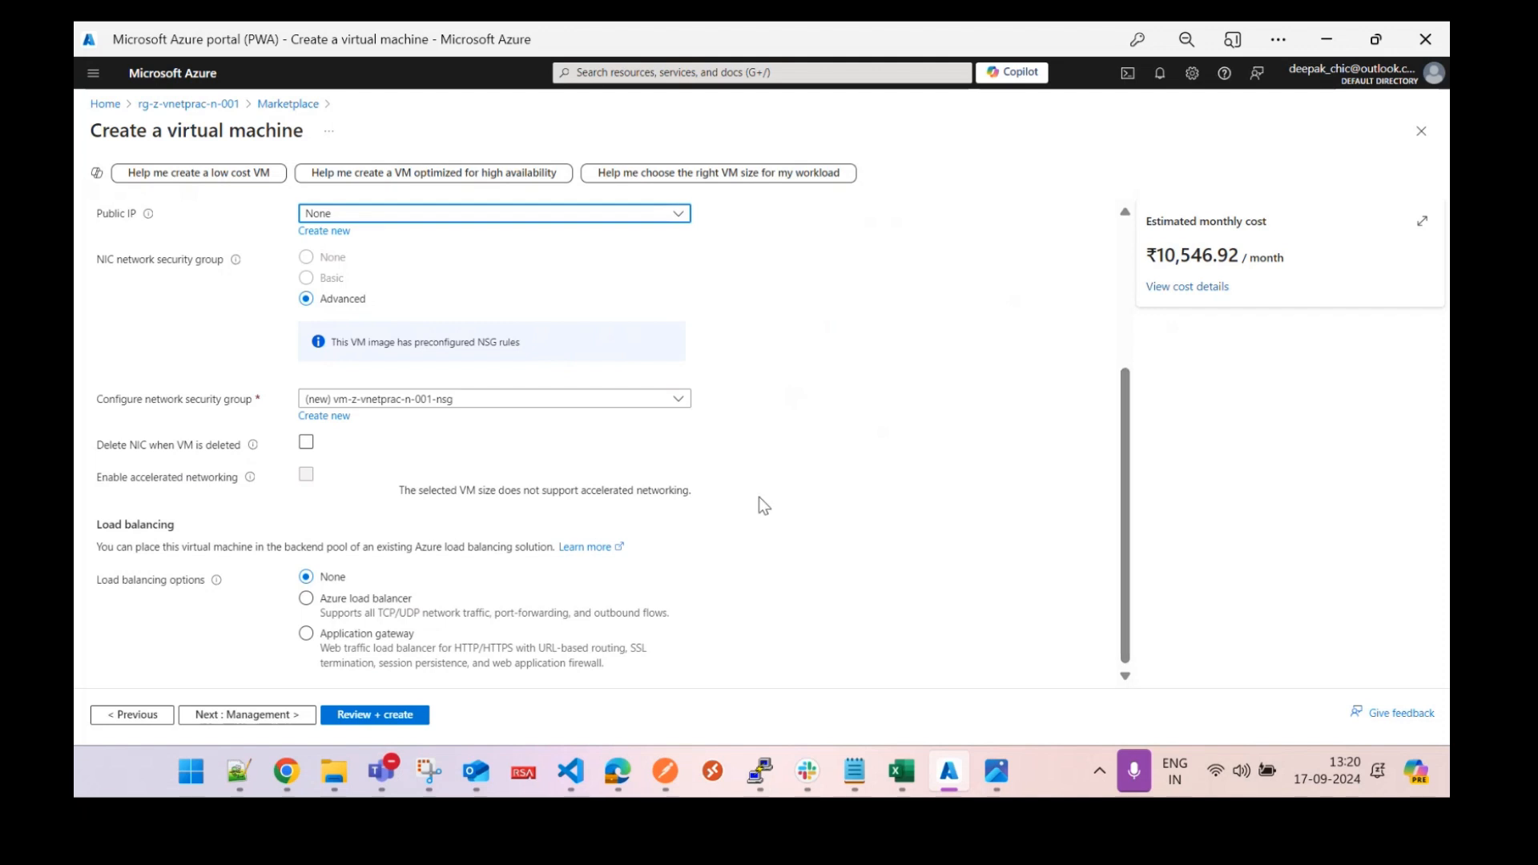
pyautogui.click(402, 444)
pyautogui.click(402, 445)
pyautogui.moveTo(1128, 508); pyautogui.dragTo(1129, 361)
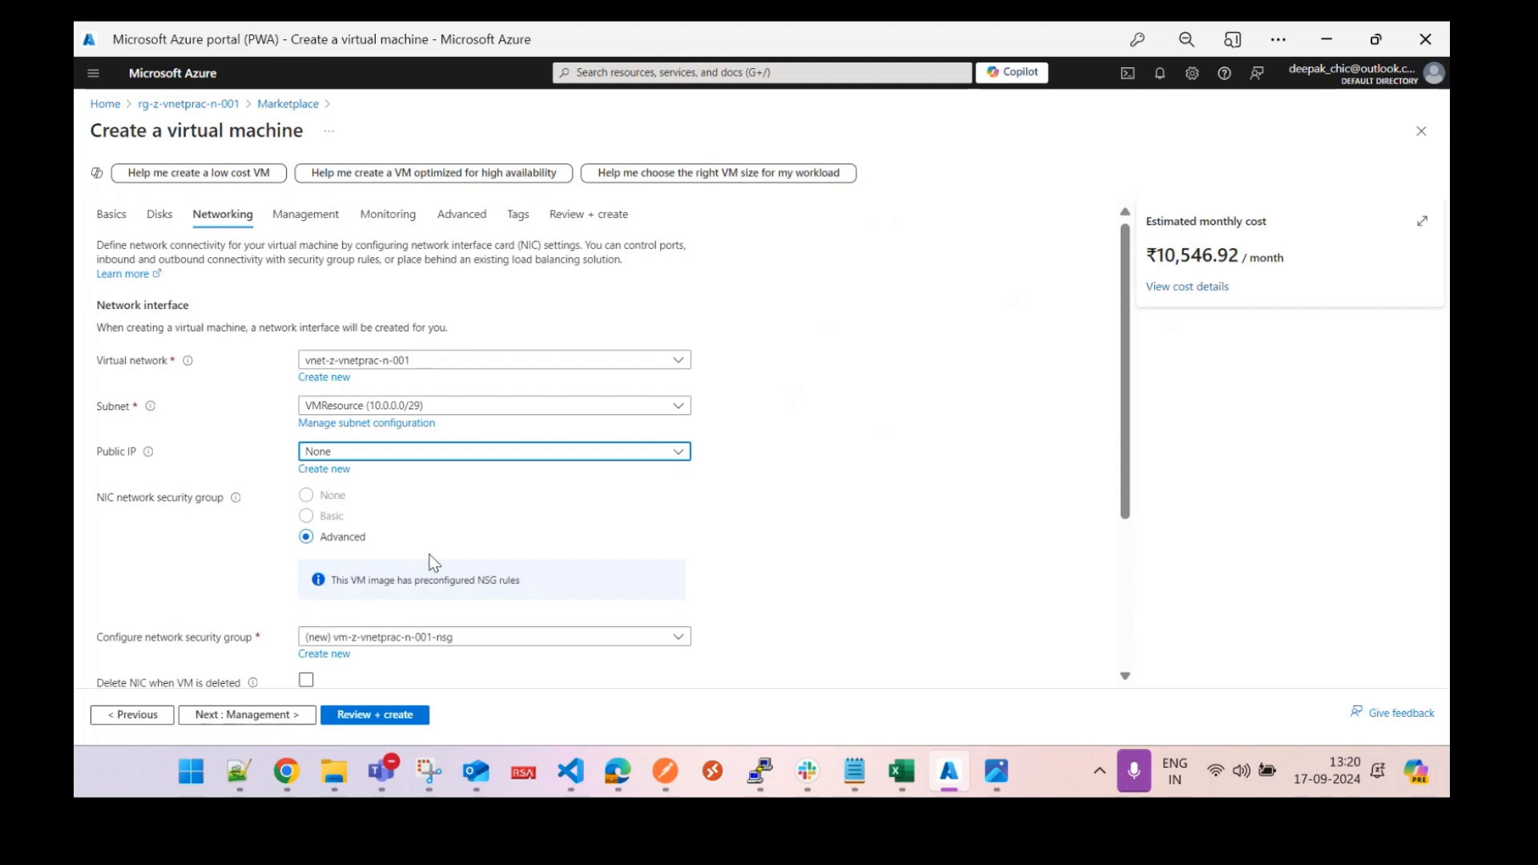
pyautogui.click(276, 714)
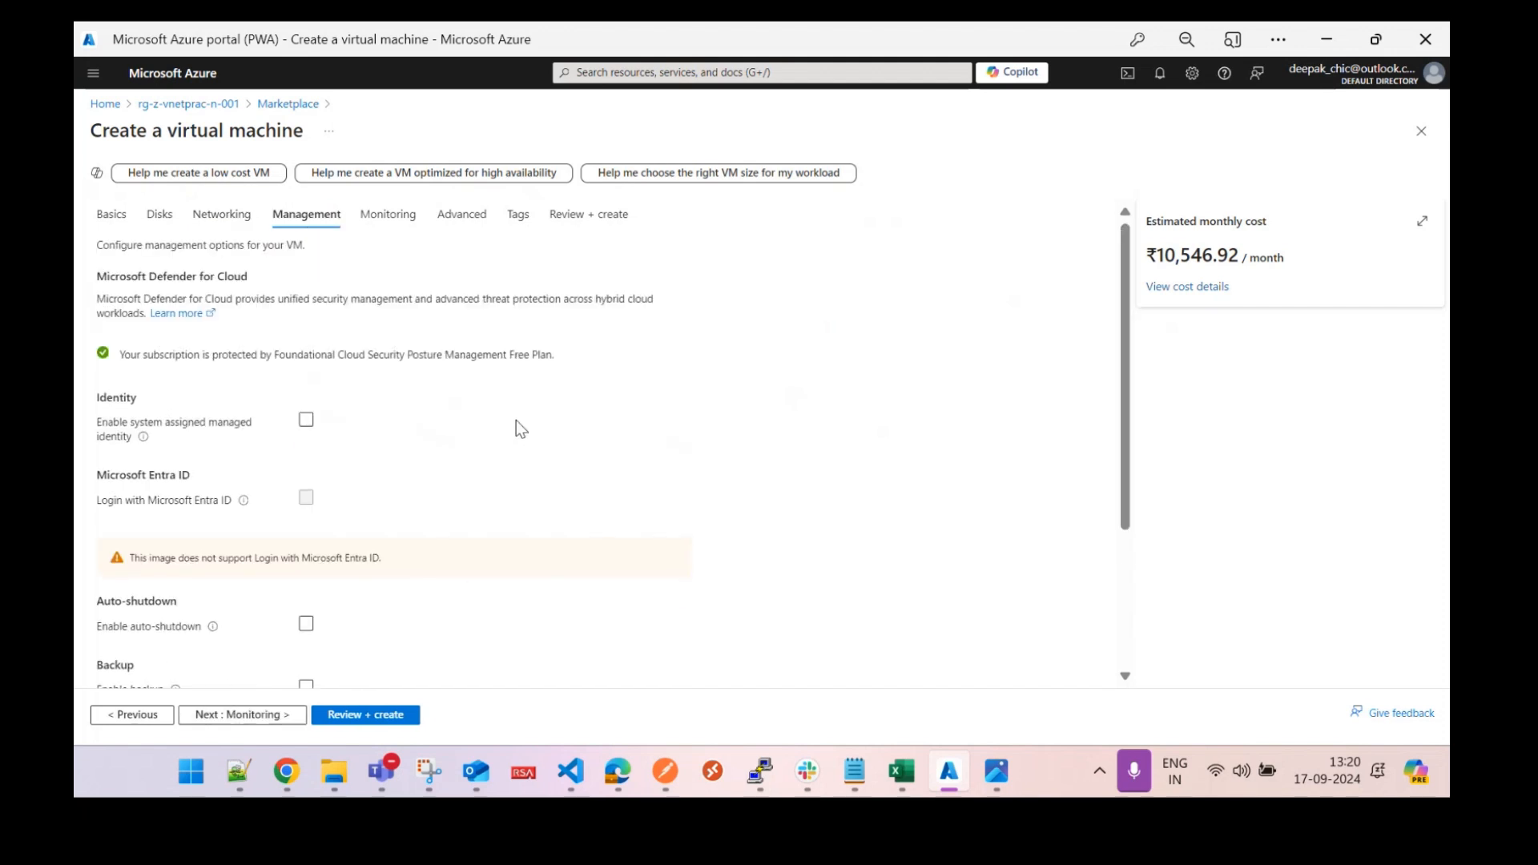
# Disable boot diagnostics on the Monitoring tab, then review the Advanced tab.
pyautogui.click(244, 715)
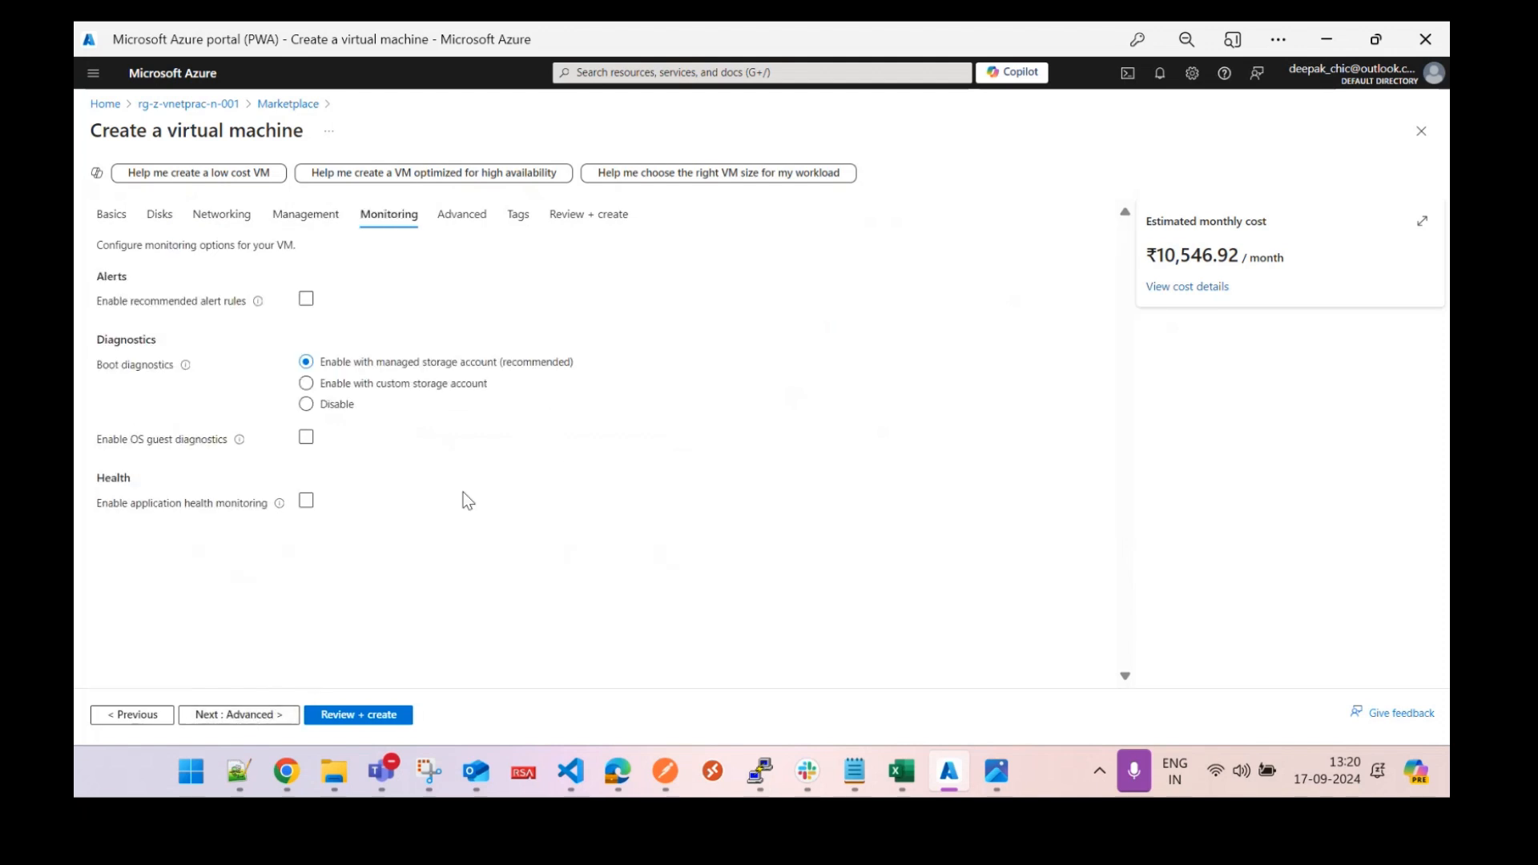
pyautogui.click(306, 403)
pyautogui.click(245, 715)
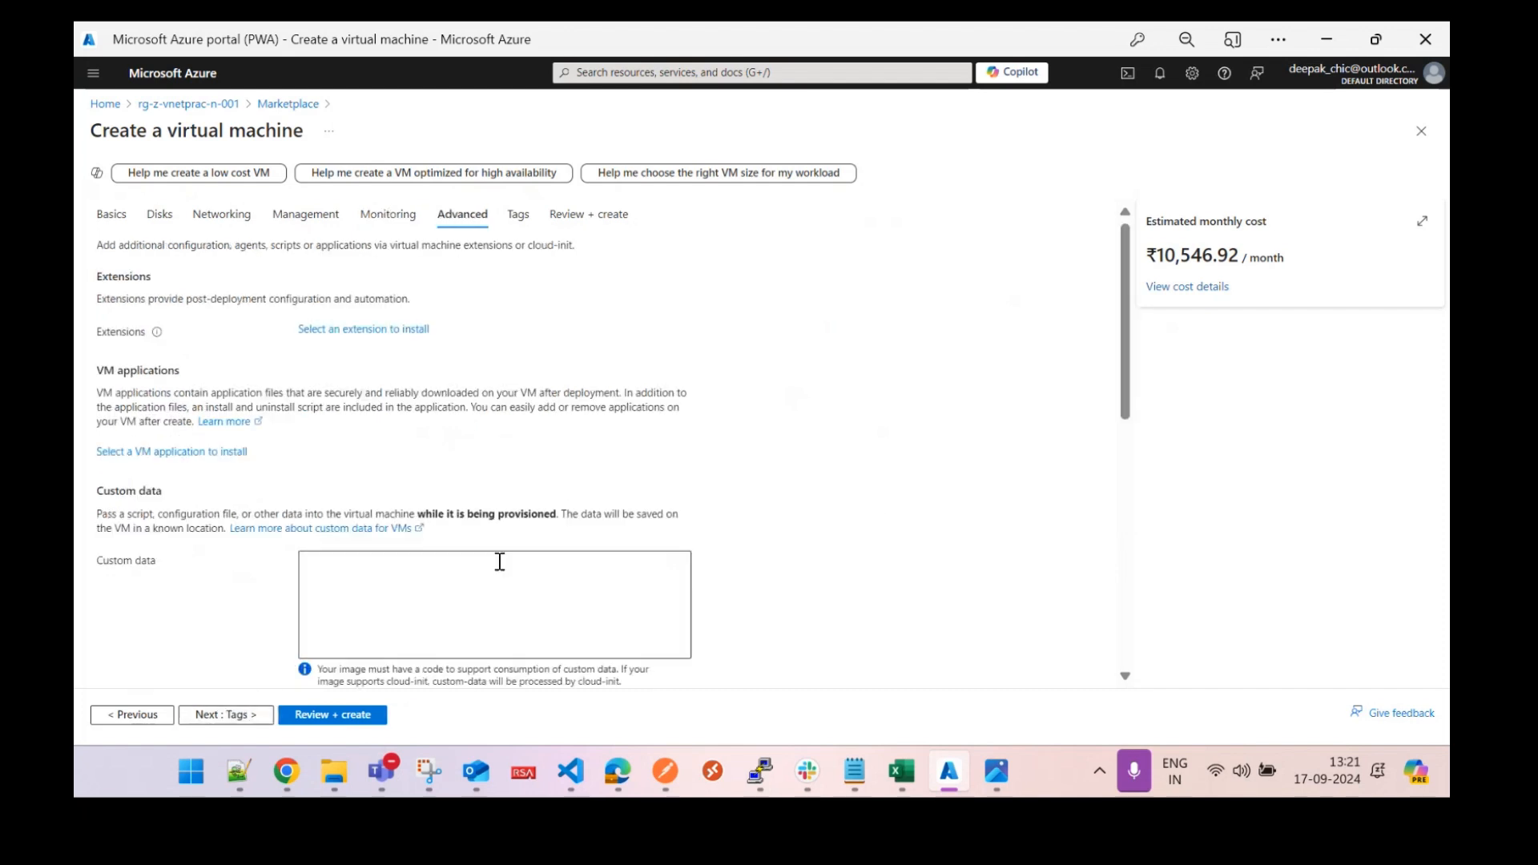
pyautogui.scroll(-8, 1121, 497)
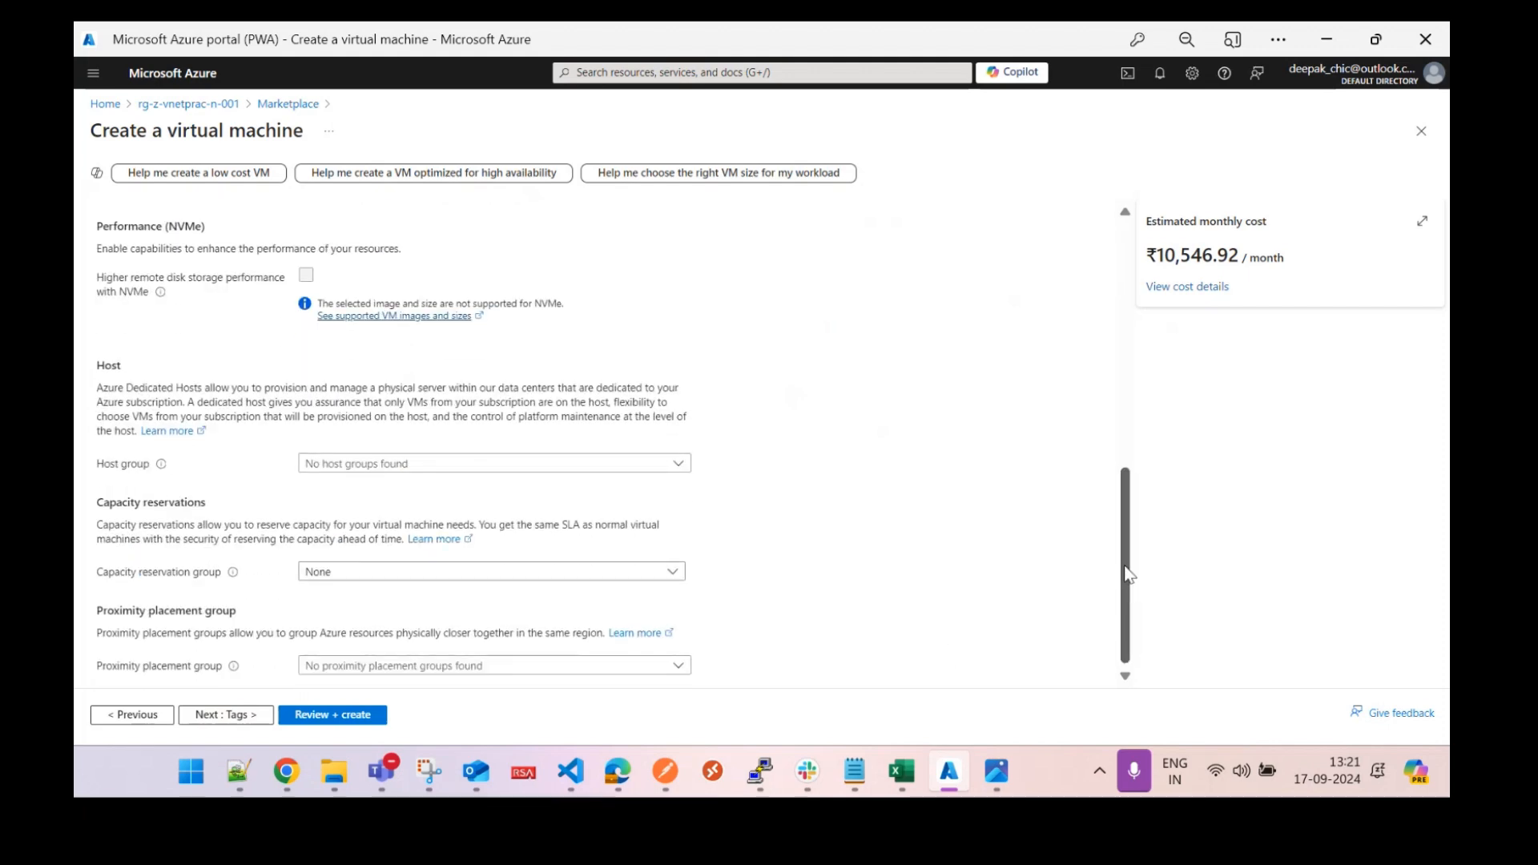
pyautogui.moveTo(1131, 584); pyautogui.dragTo(1112, 238)
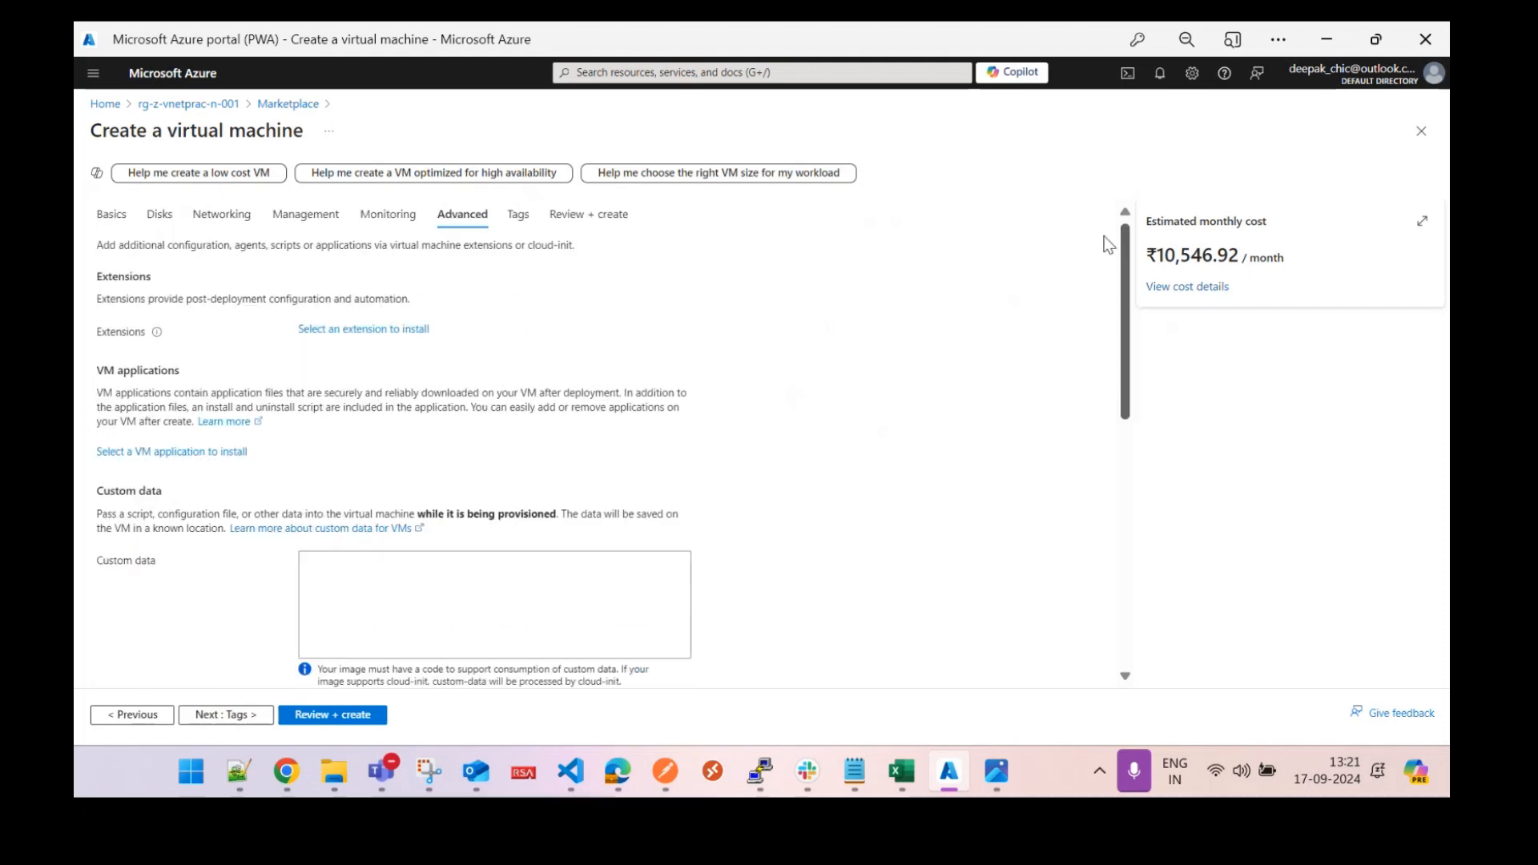
# Run Review + create validation on the VM configuration.
pyautogui.click(330, 715)
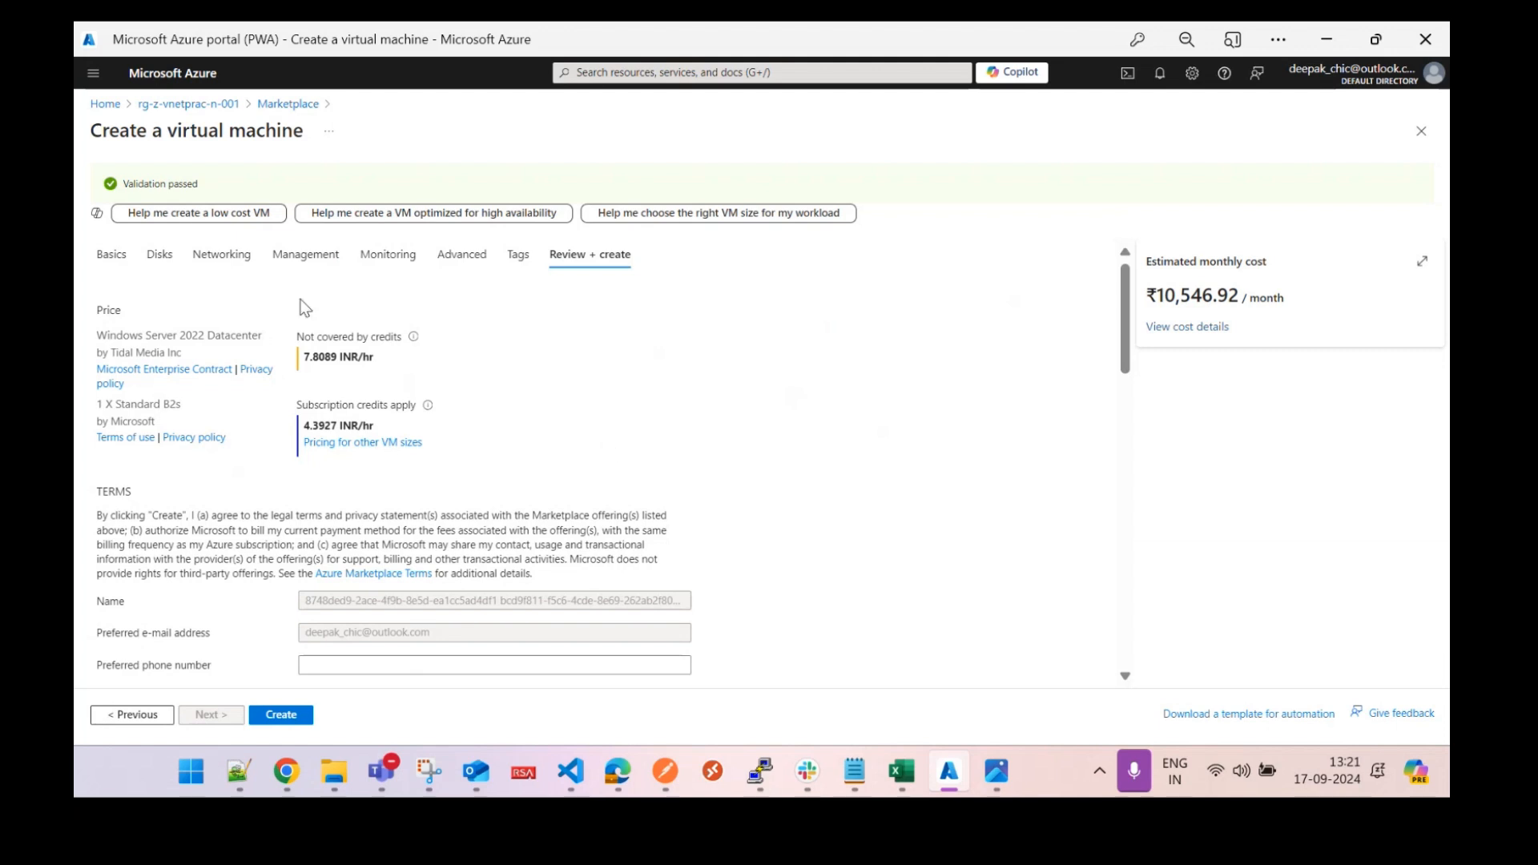
# Switch the image to Windows Server 2019 Datacenter - x64 Gen2 and revalidate in Review + create.
pyautogui.click(111, 254)
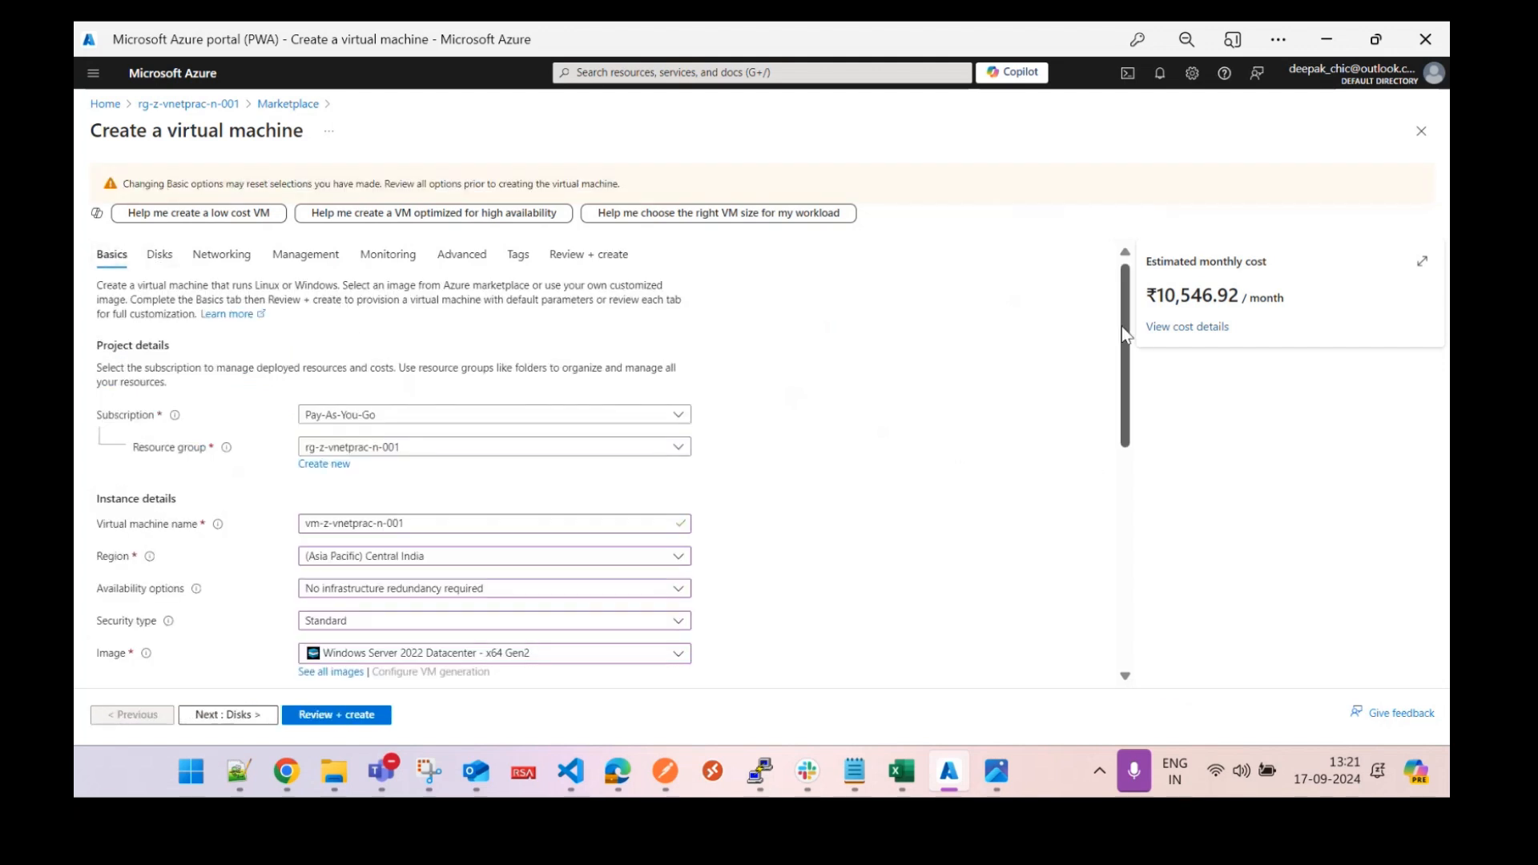
pyautogui.moveTo(1121, 325); pyautogui.dragTo(1133, 401)
pyautogui.click(641, 483)
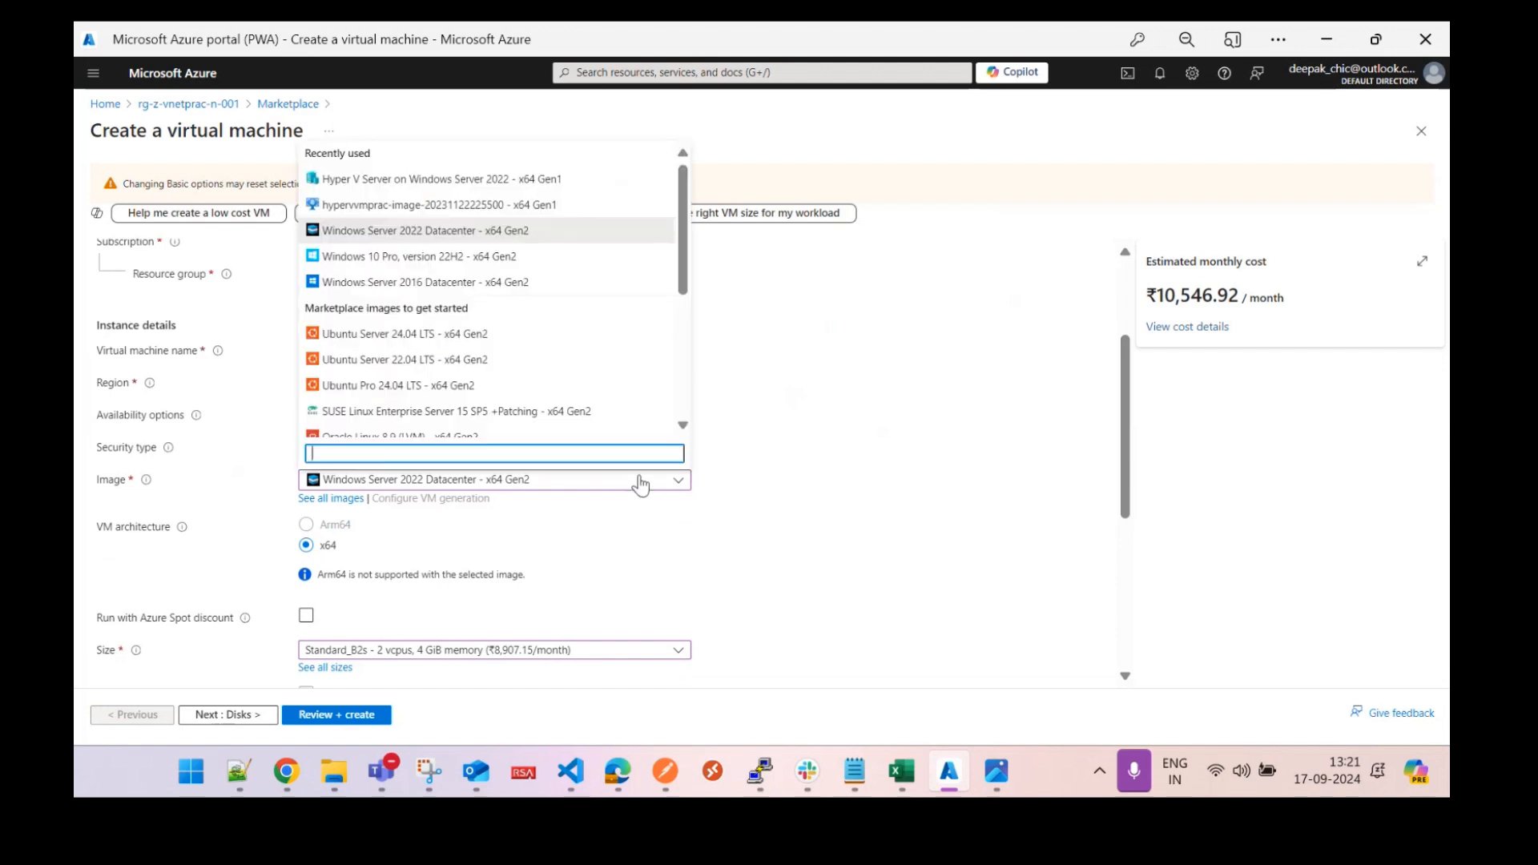
pyautogui.moveTo(683, 271); pyautogui.dragTo(692, 364)
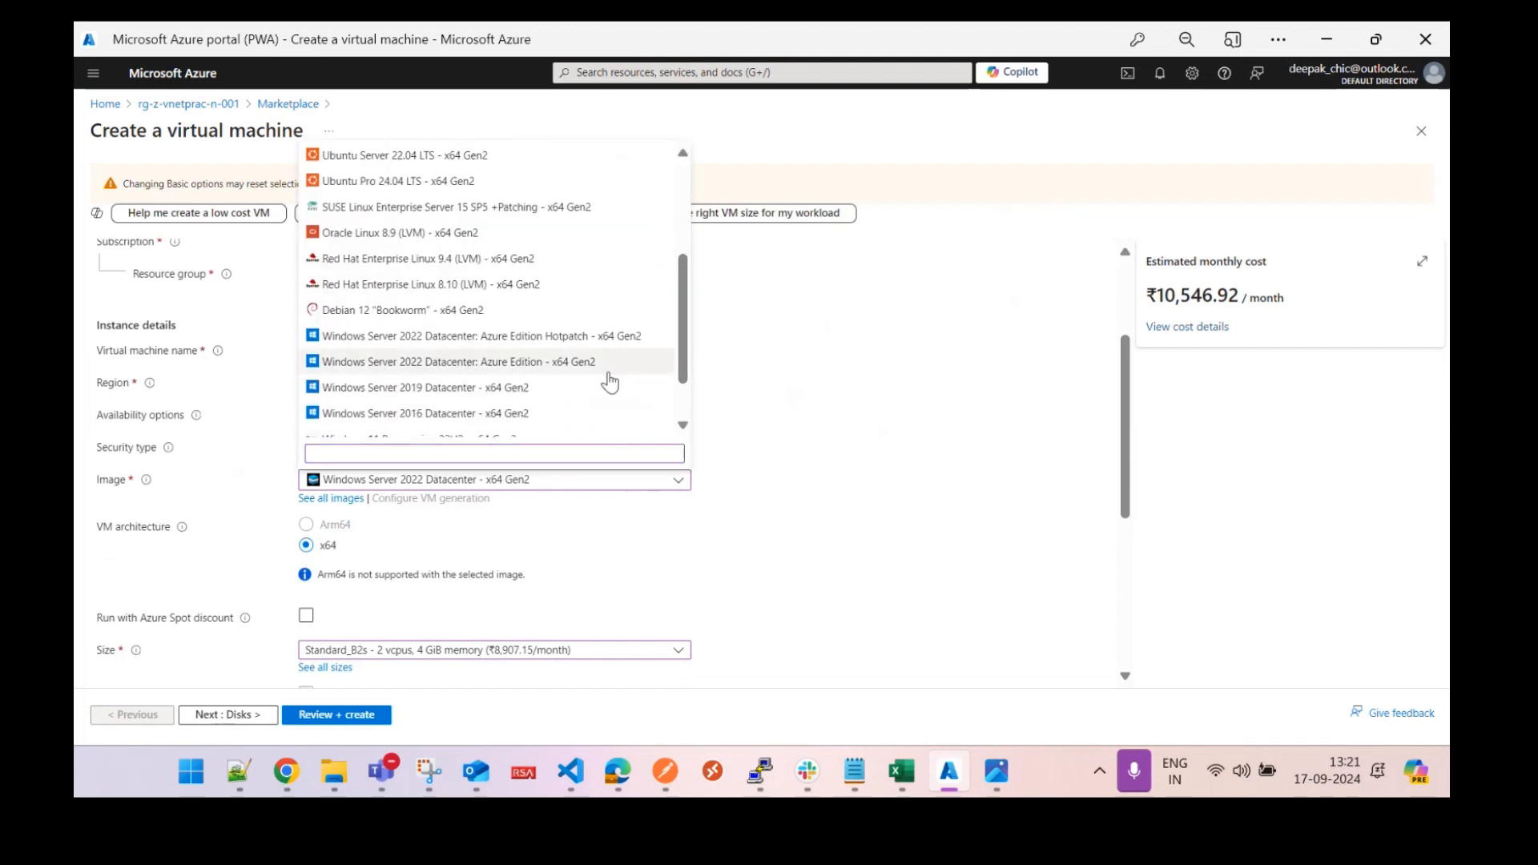
pyautogui.click(515, 387)
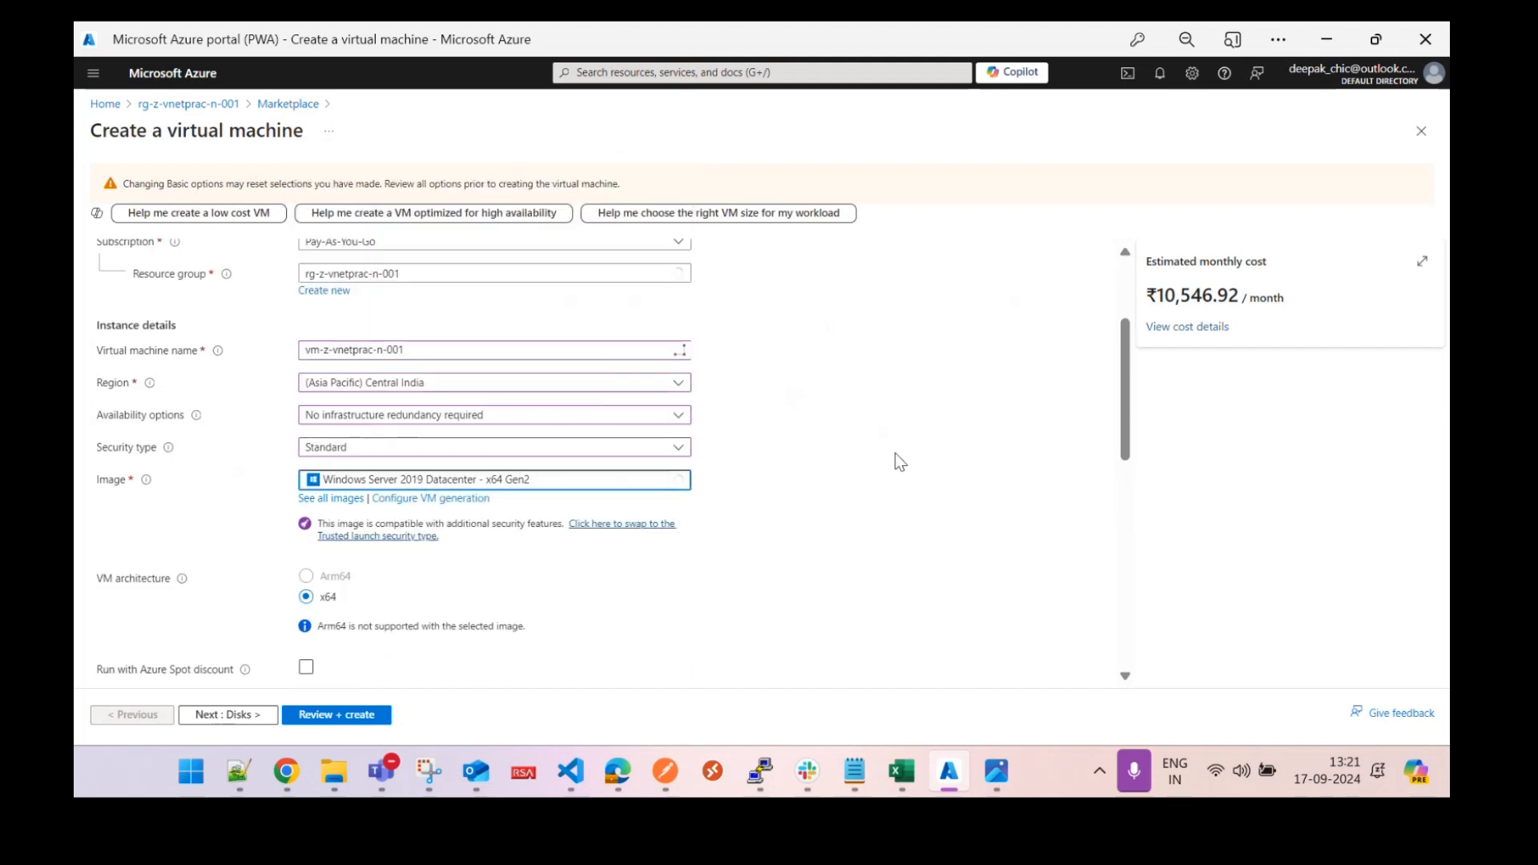
pyautogui.scroll(3, 1135, 377)
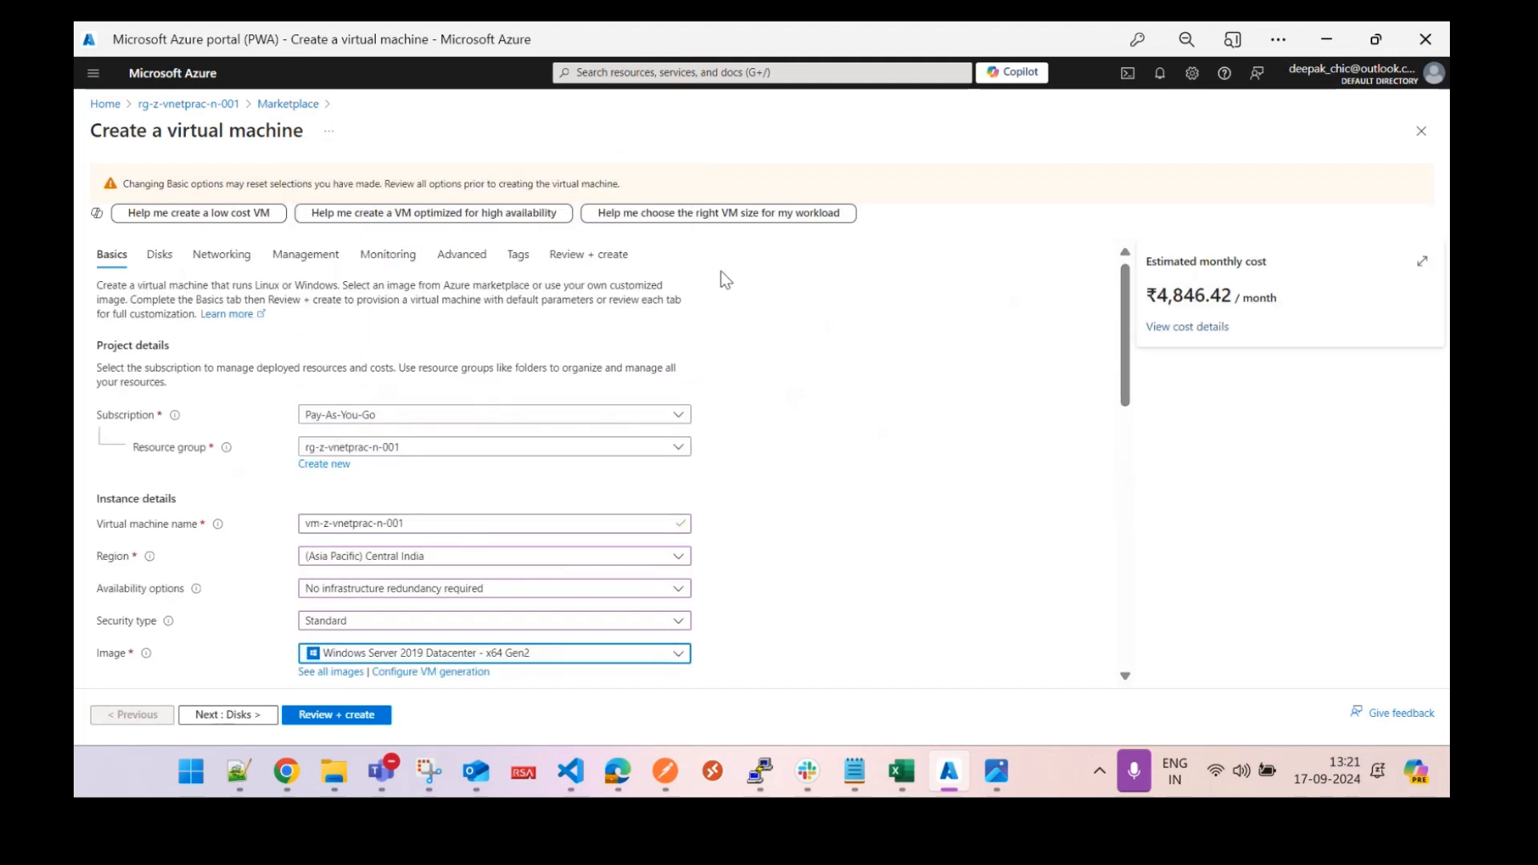
pyautogui.click(602, 252)
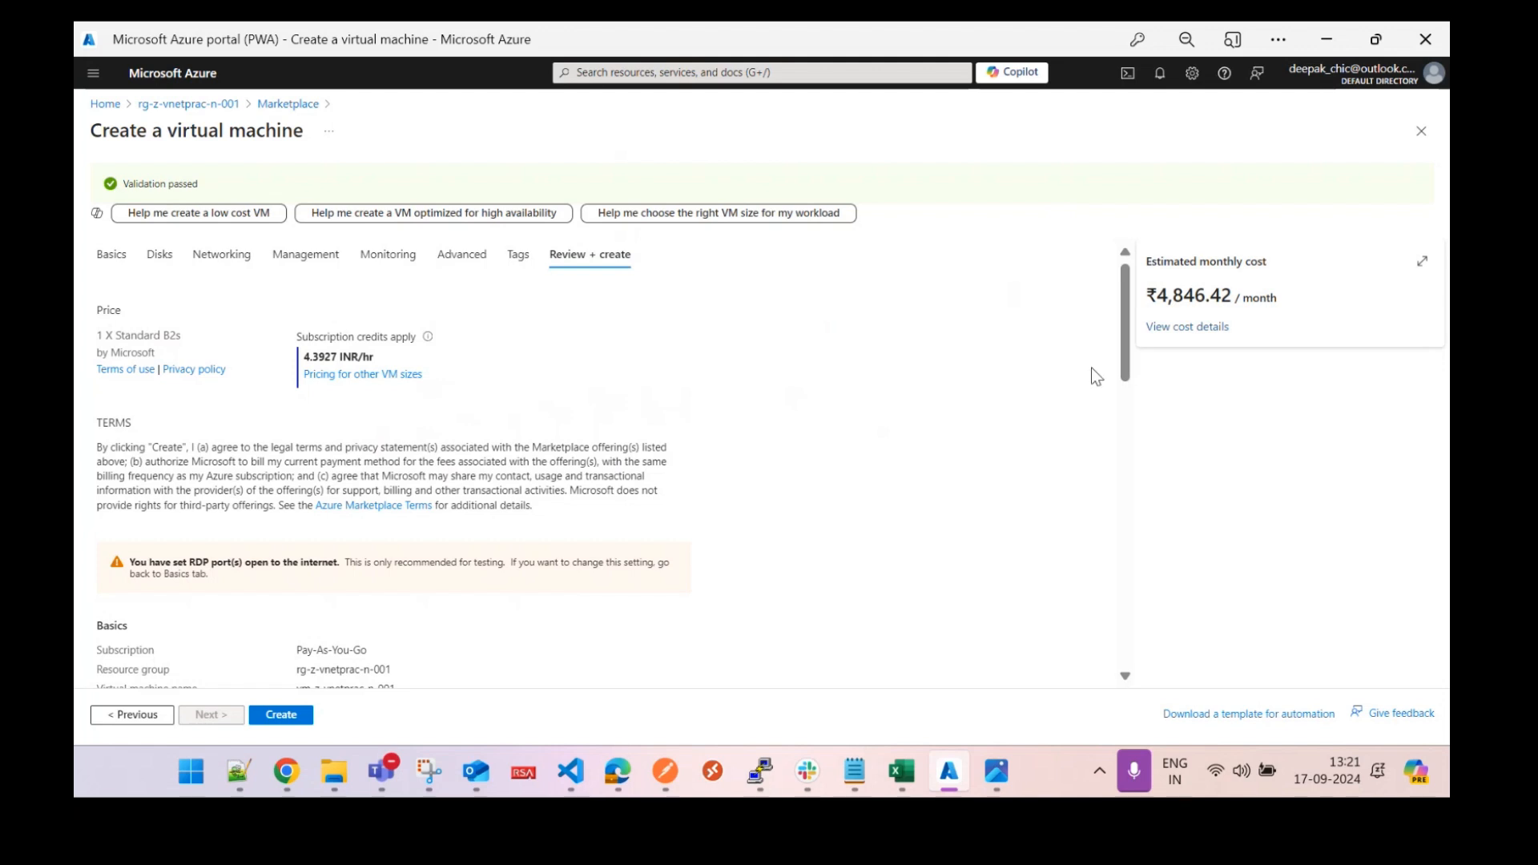
# Set public inbound ports to None on the Basics tab.
pyautogui.moveTo(1126, 335)
pyautogui.mouseDown()
pyautogui.moveTo(1130, 408)
pyautogui.moveTo(1127, 306)
pyautogui.mouseUp()
pyautogui.click(109, 255)
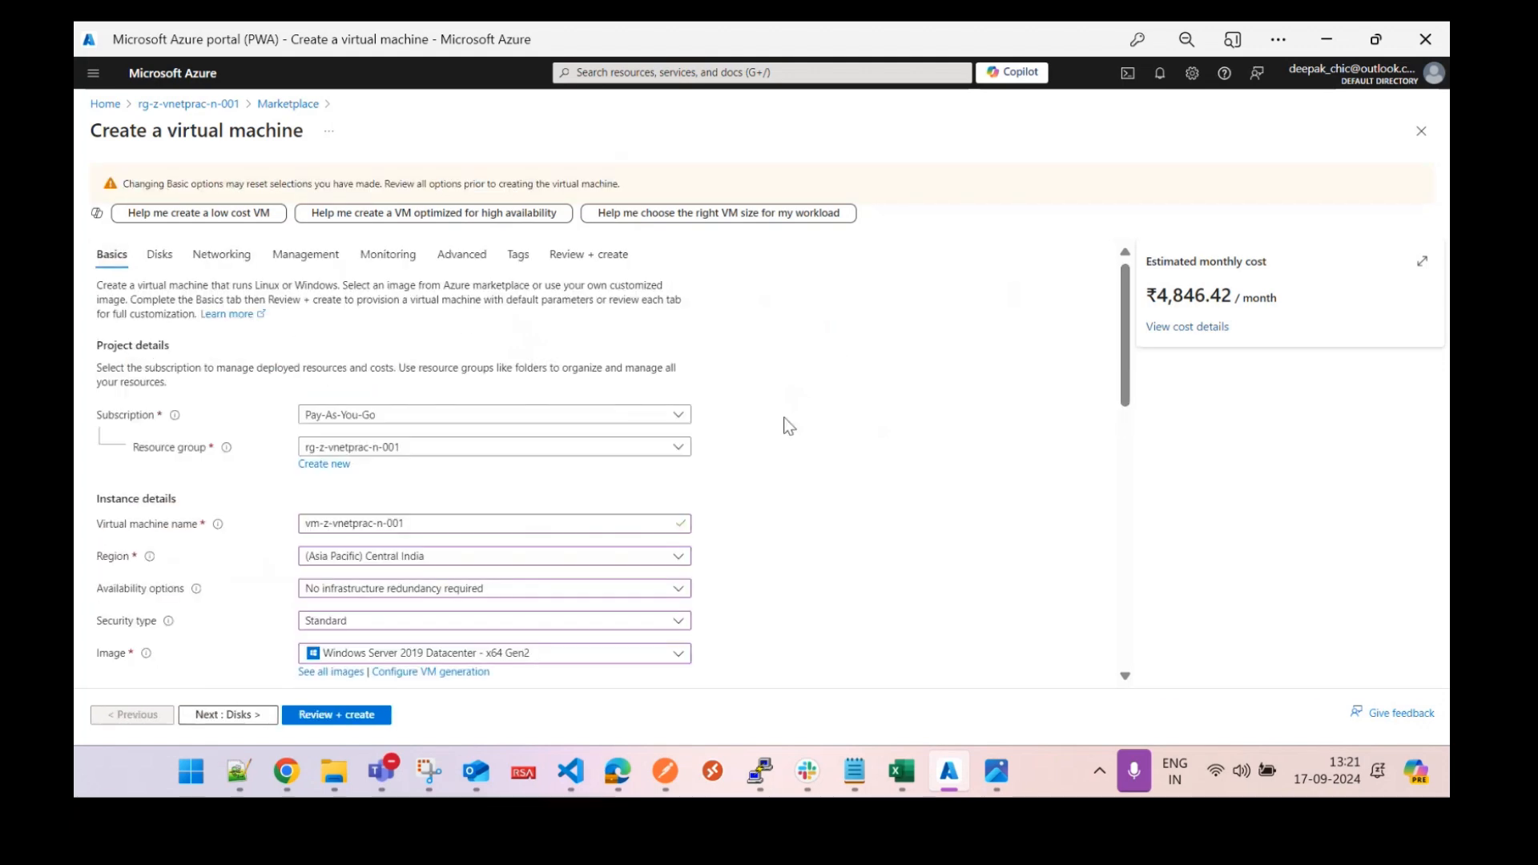
pyautogui.moveTo(1126, 345); pyautogui.dragTo(1133, 708)
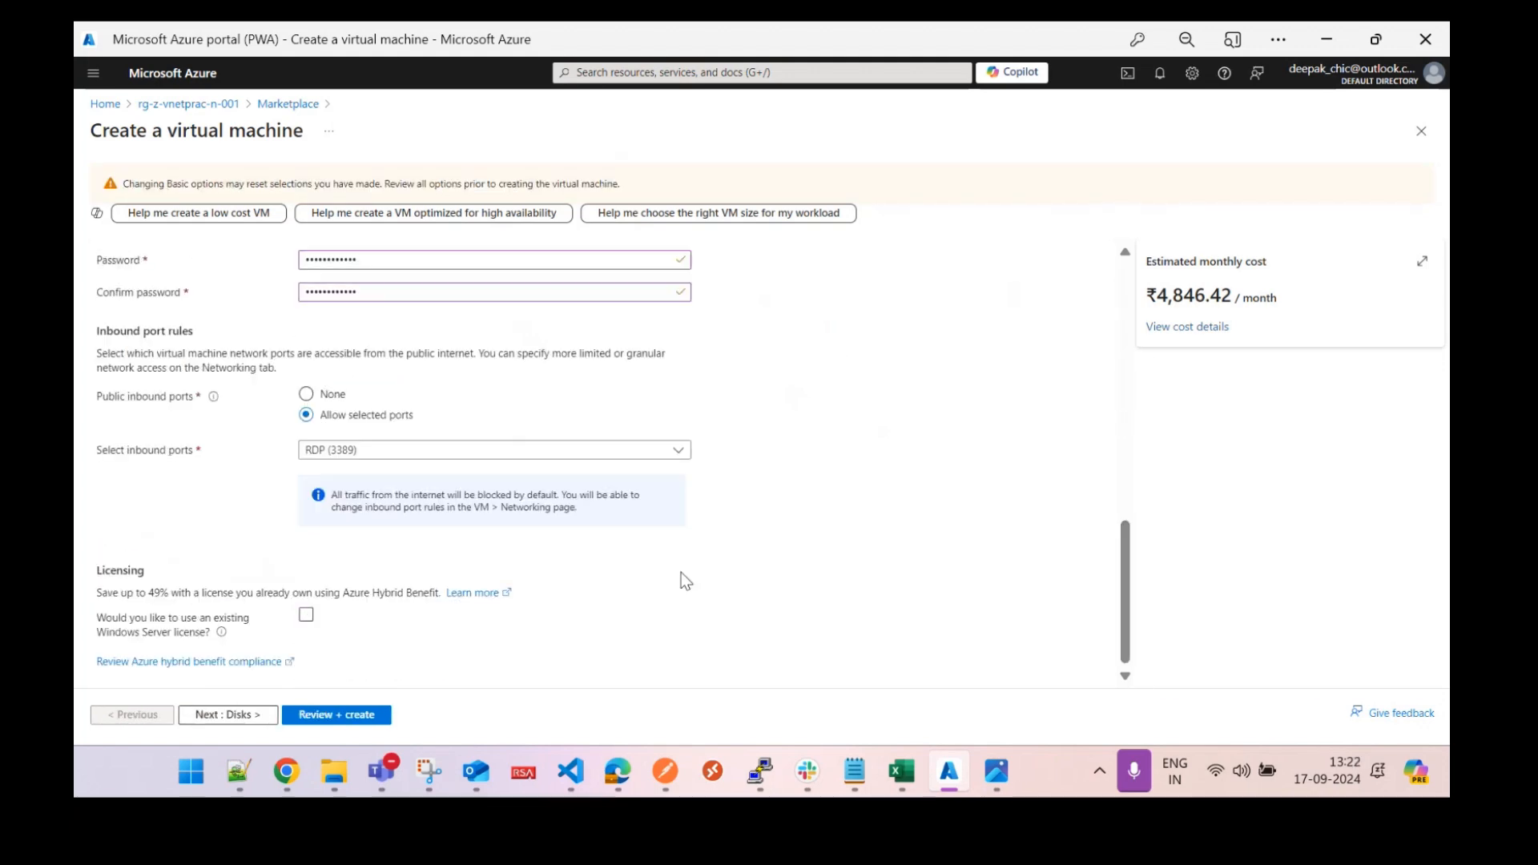
pyautogui.click(333, 397)
# Revalidate the VM in Review + create and submit it for creation.
pyautogui.moveTo(1126, 592); pyautogui.dragTo(1120, 233)
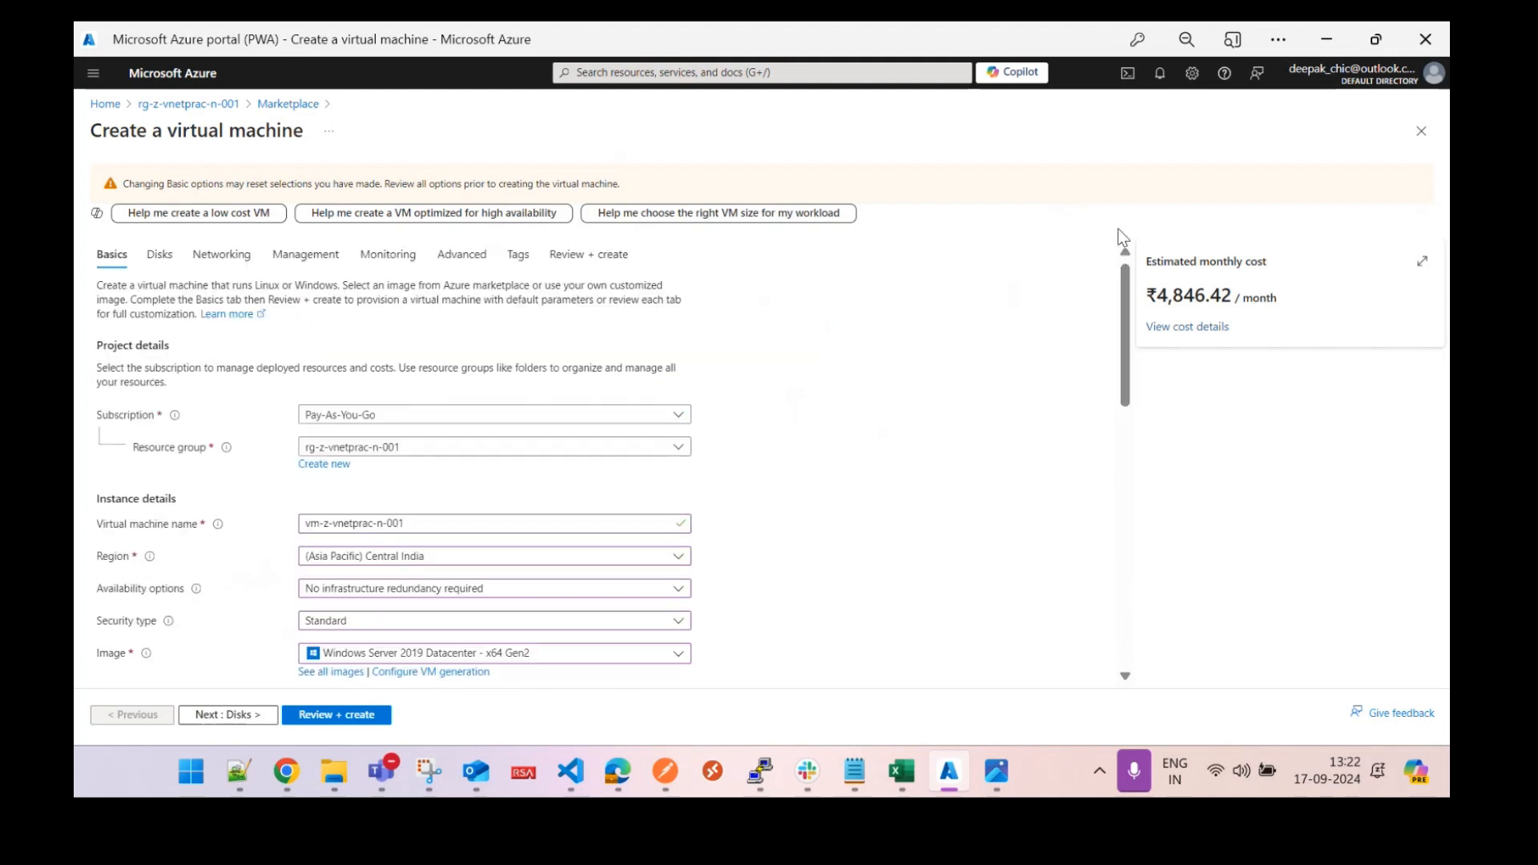
pyautogui.click(597, 251)
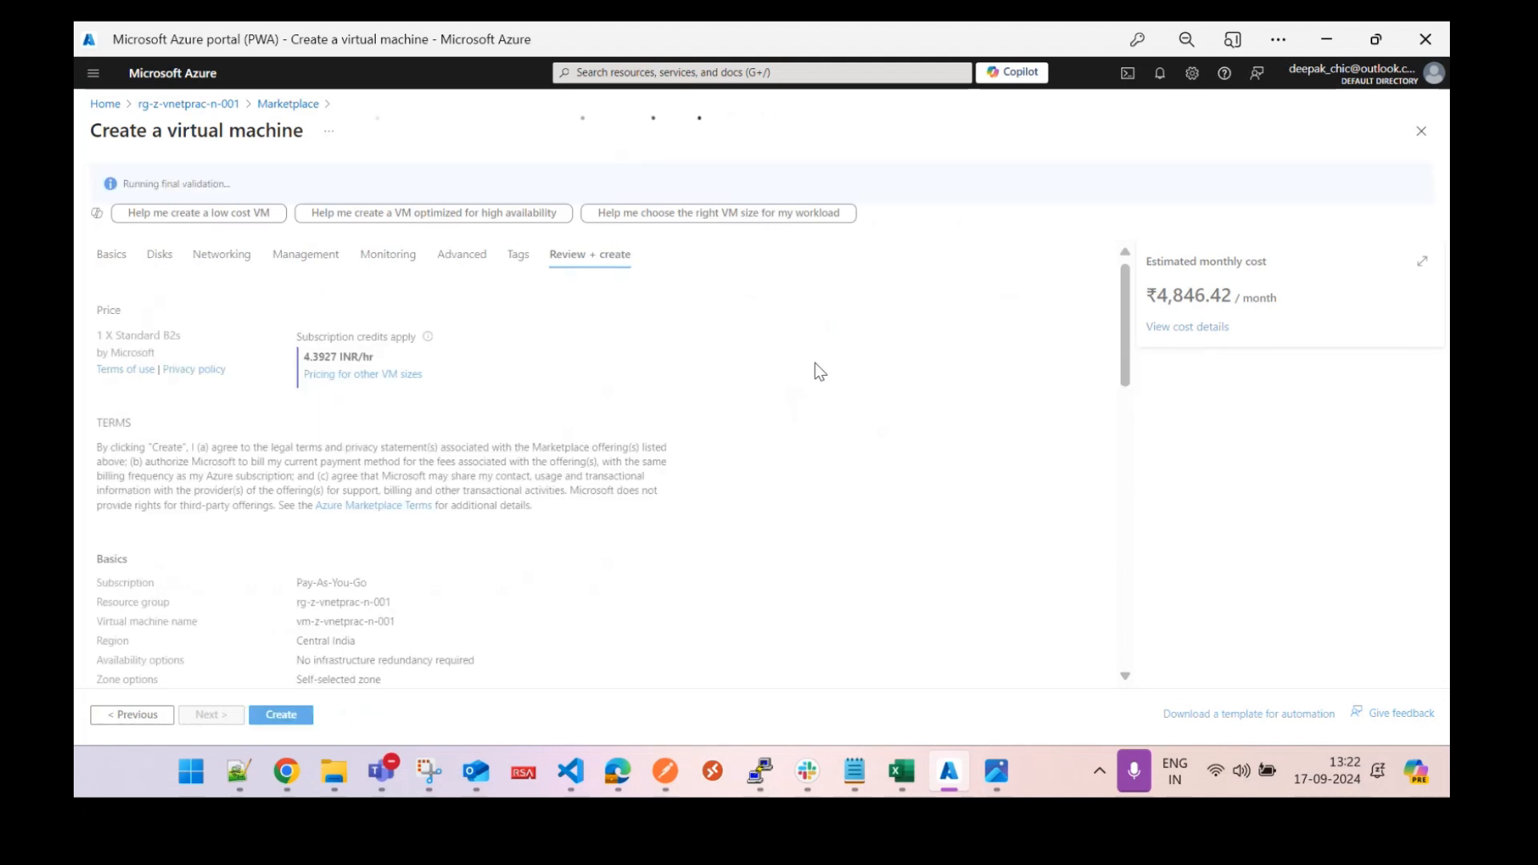
pyautogui.moveTo(1123, 337); pyautogui.dragTo(1140, 644)
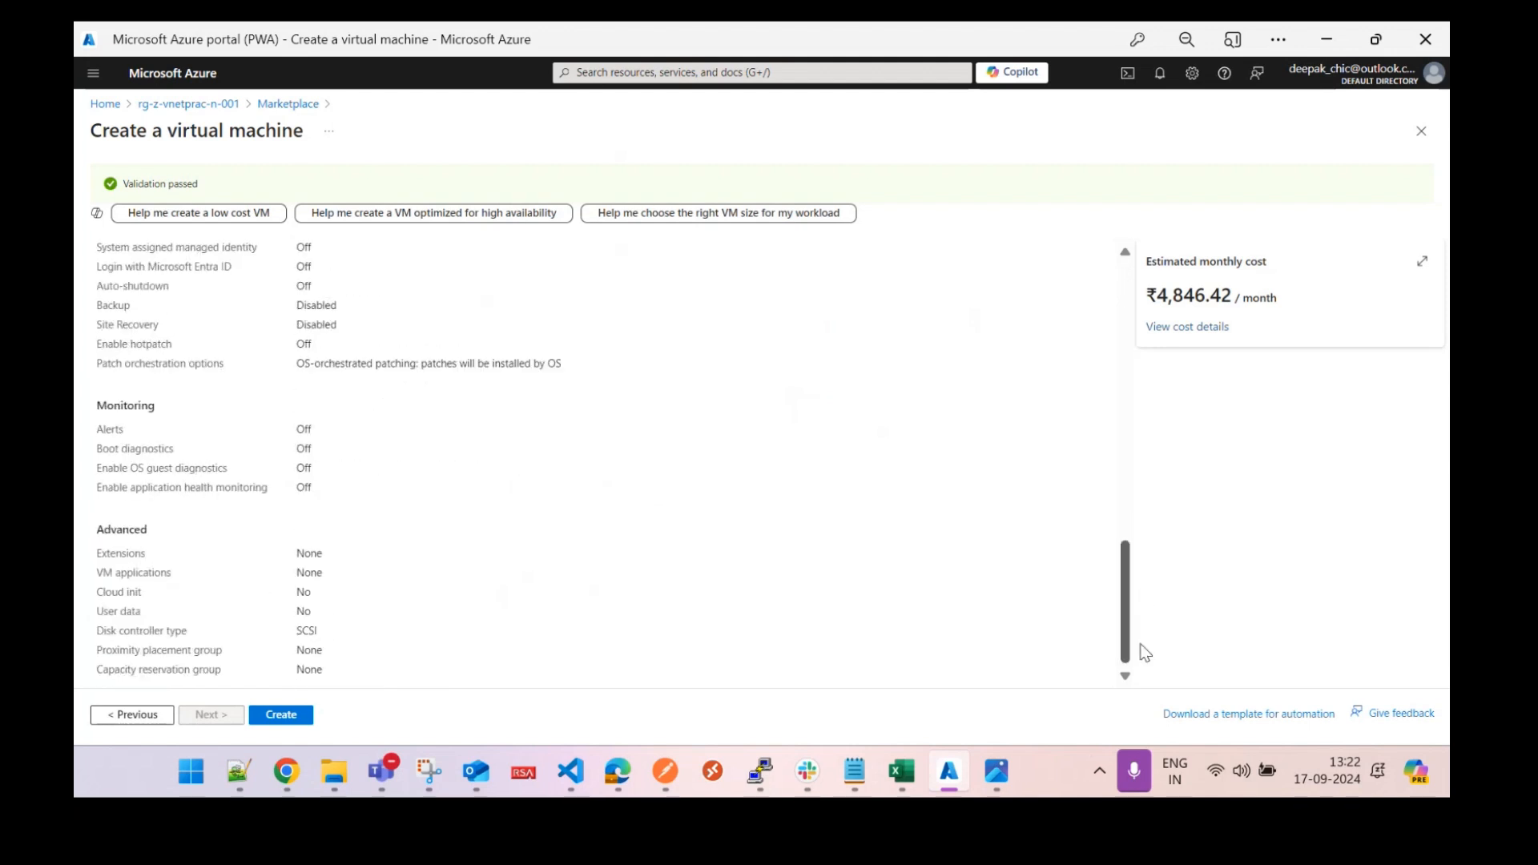
pyautogui.click(289, 719)
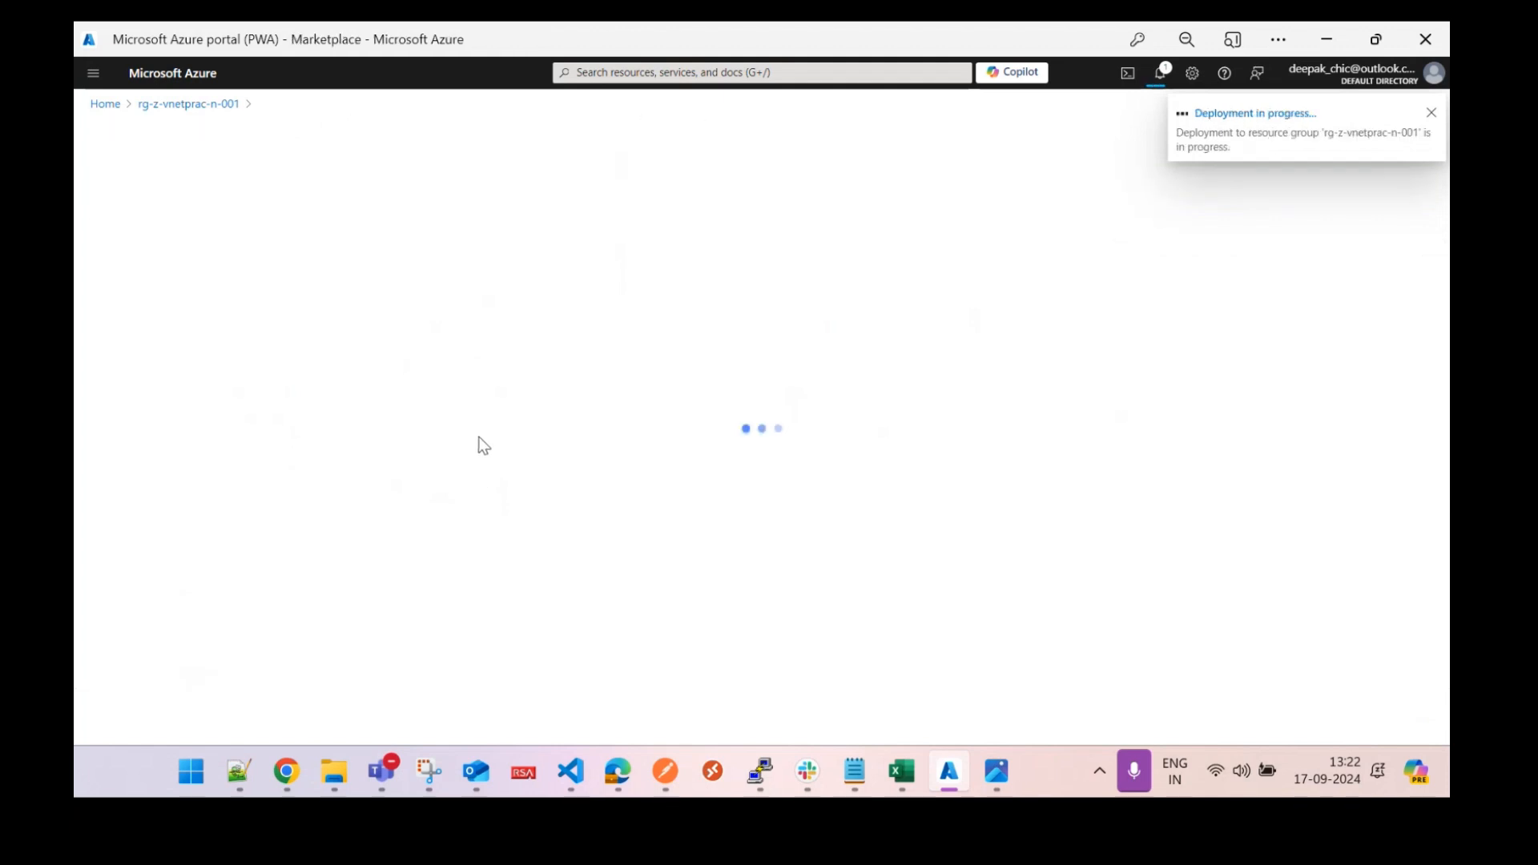
# From resource group rg-z-vnetprac-n-002, find 'virtual machine' in Marketplace and start a new VM.
pyautogui.click(105, 103)
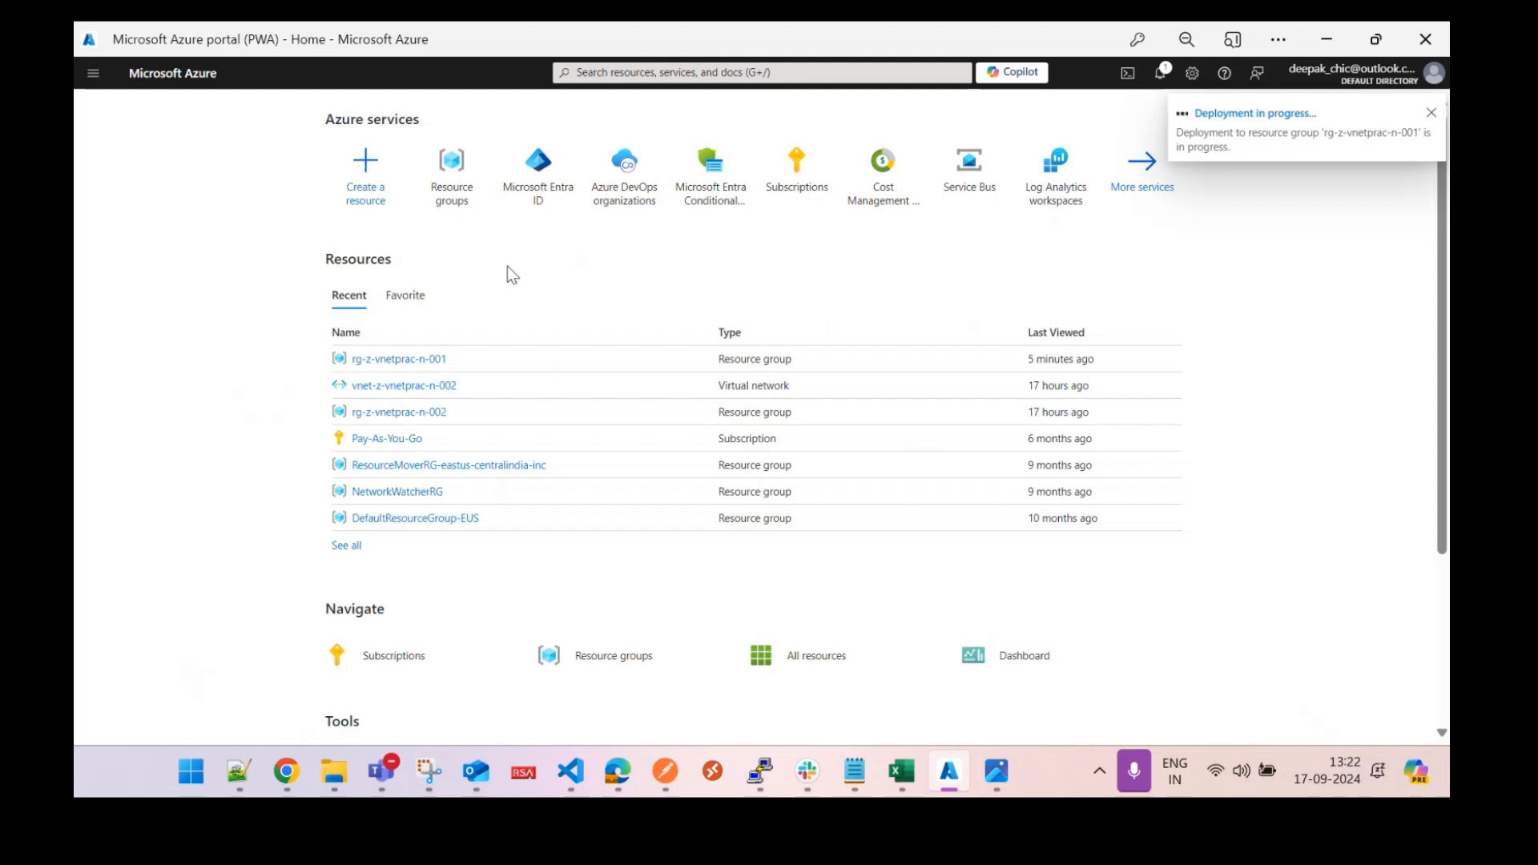
pyautogui.click(424, 412)
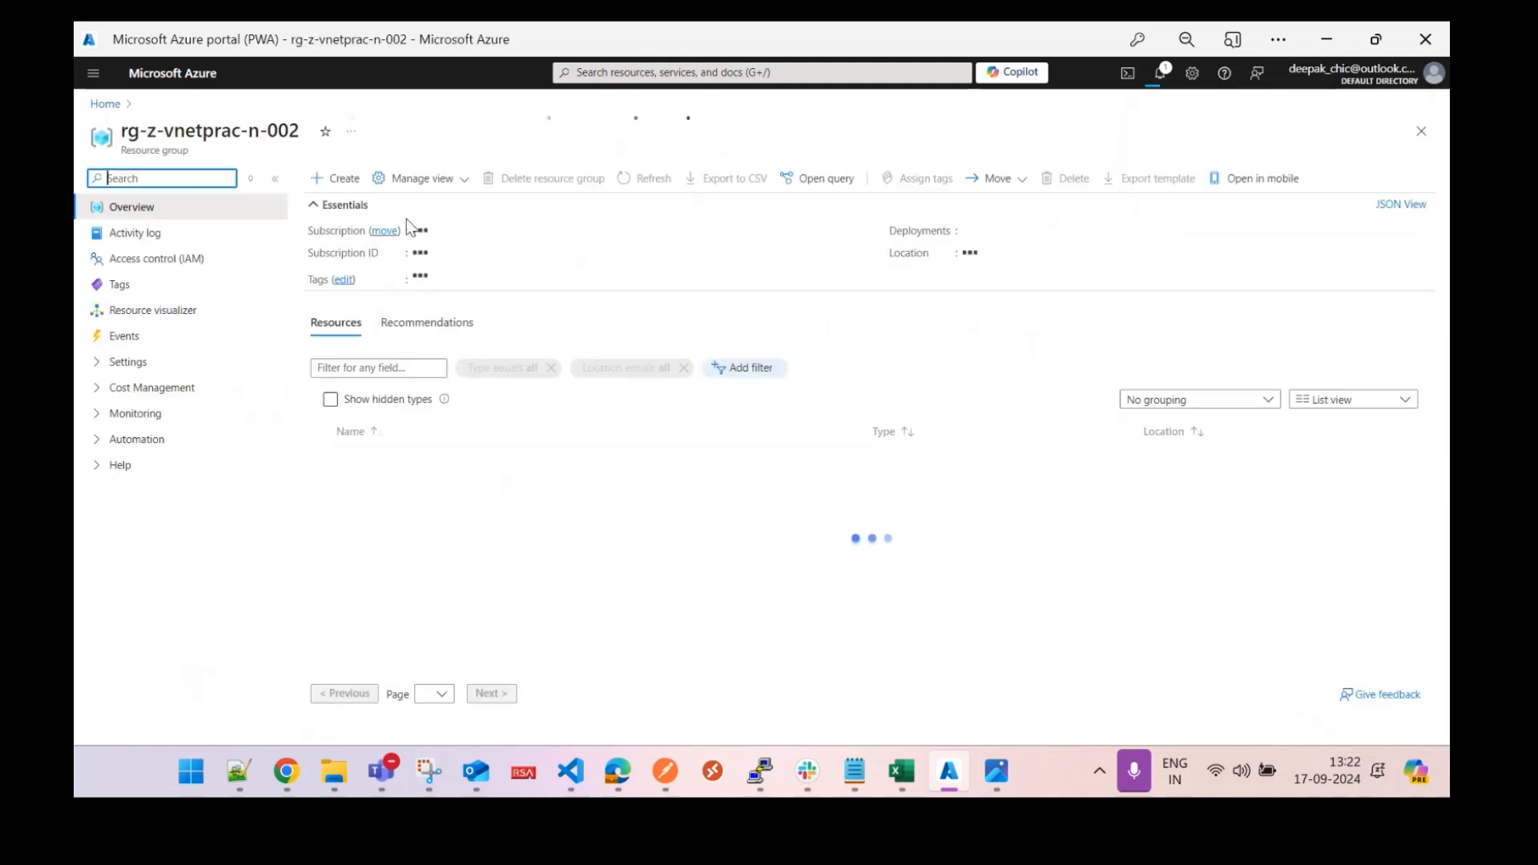
pyautogui.click(333, 177)
pyautogui.click(383, 193)
pyautogui.write('virtual ma')
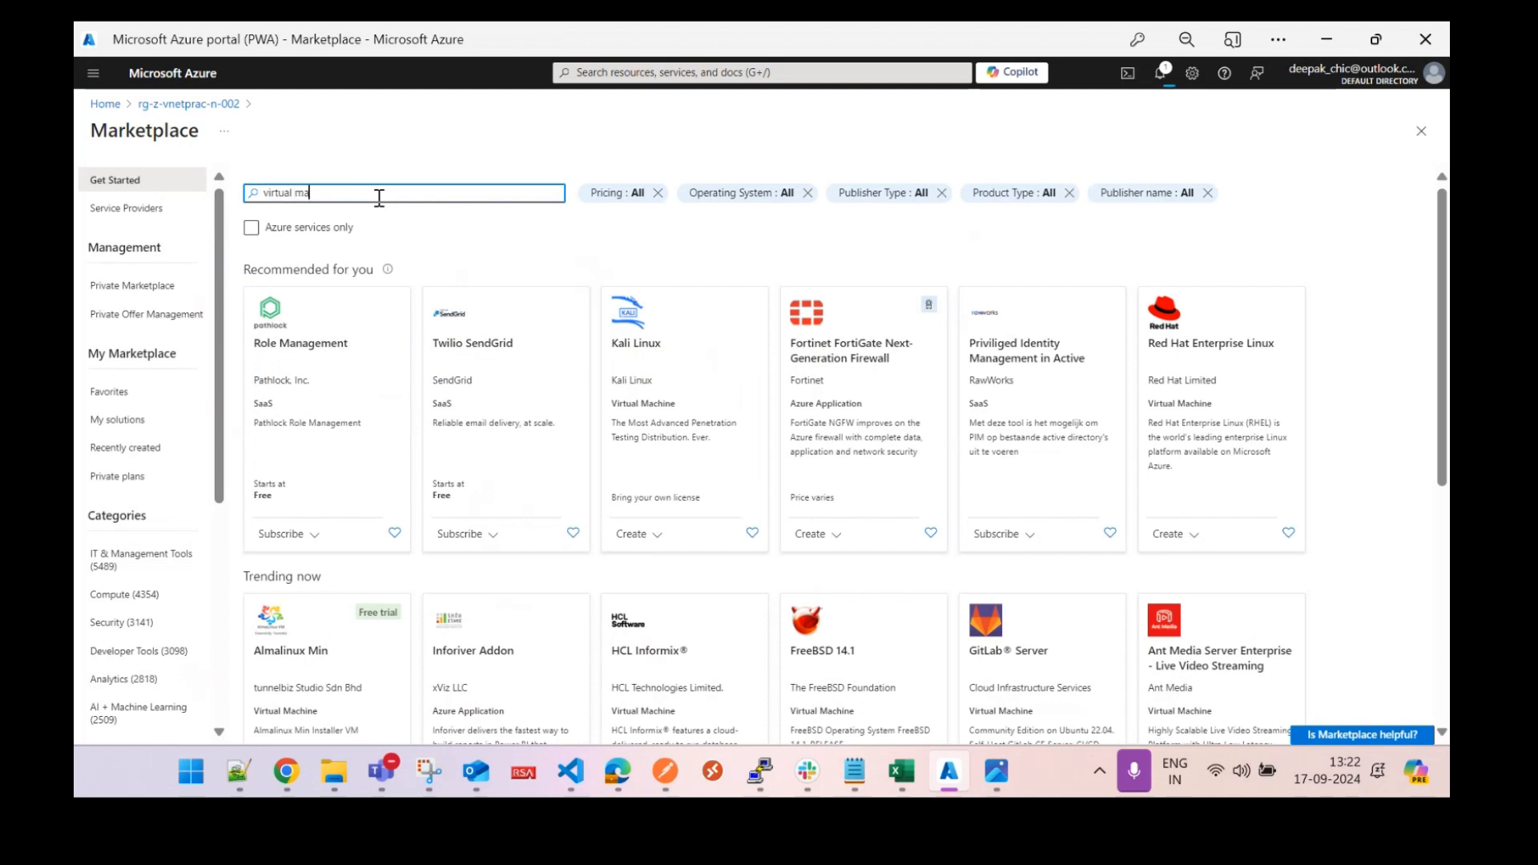
pyautogui.click(307, 229)
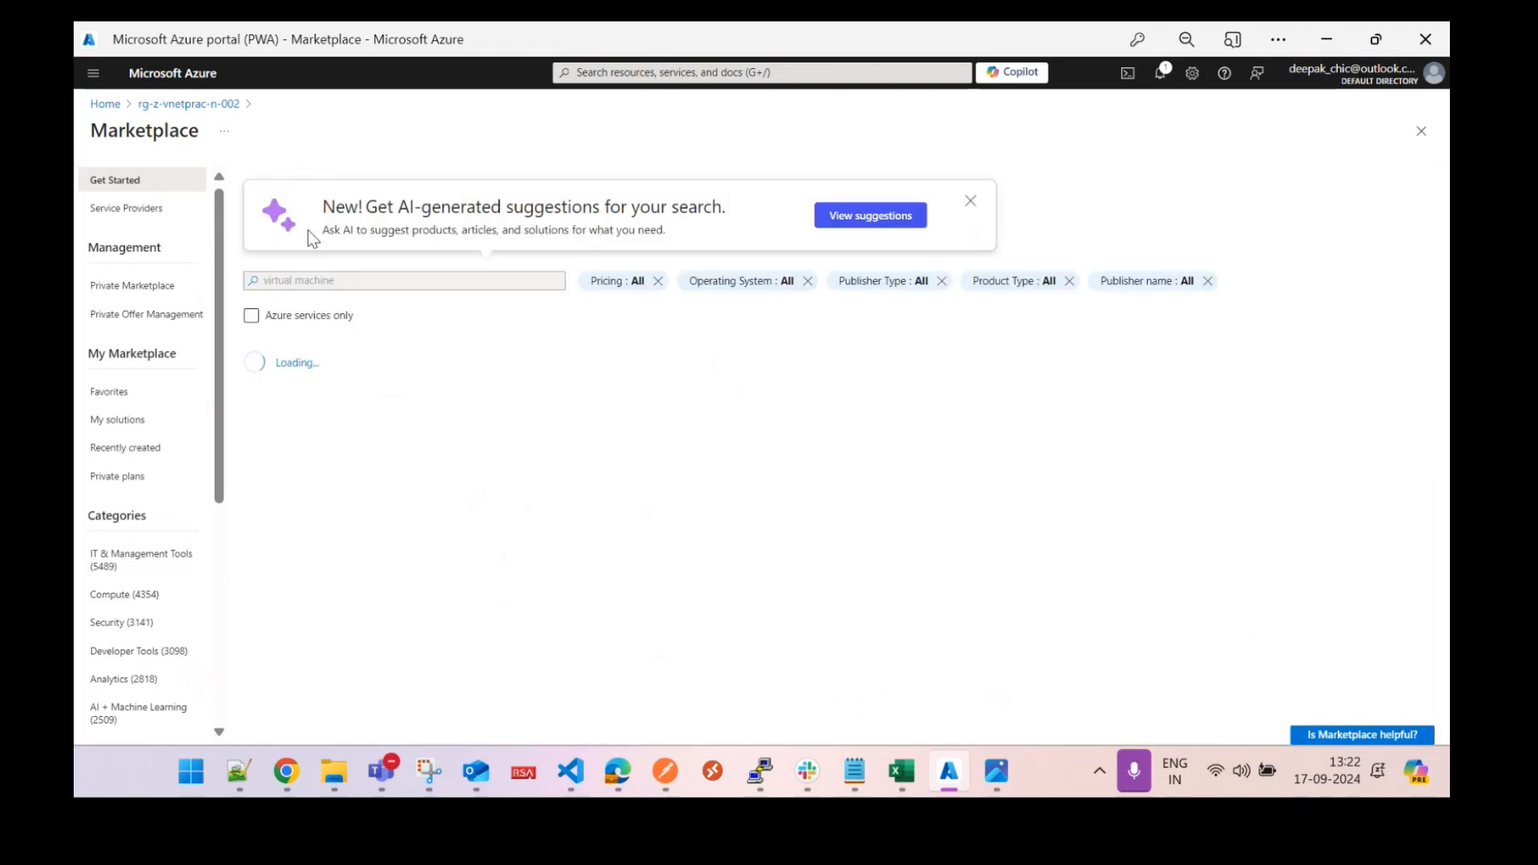
pyautogui.click(293, 623)
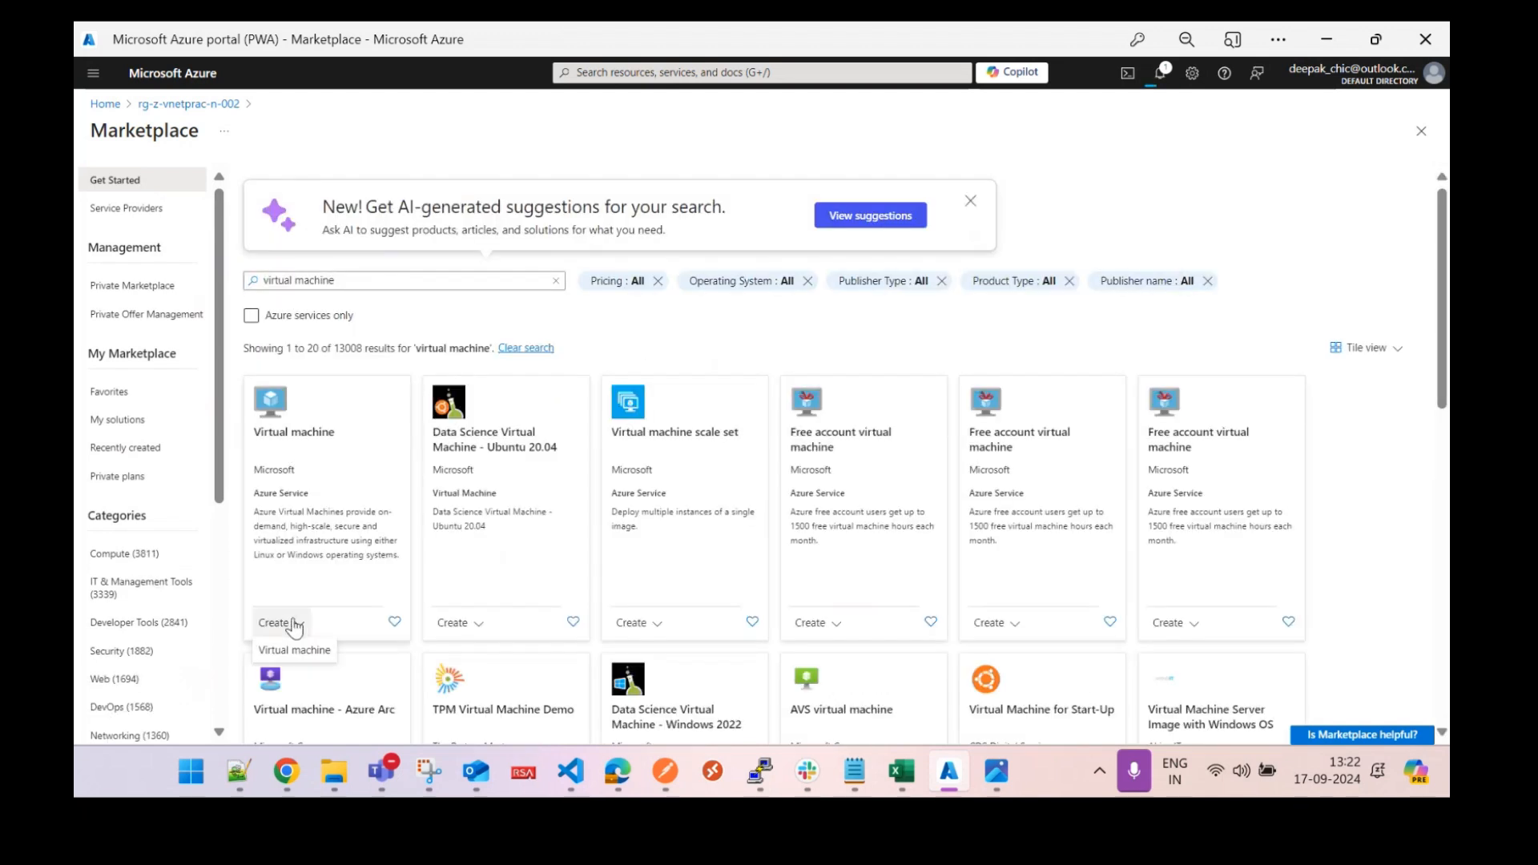
pyautogui.click(297, 648)
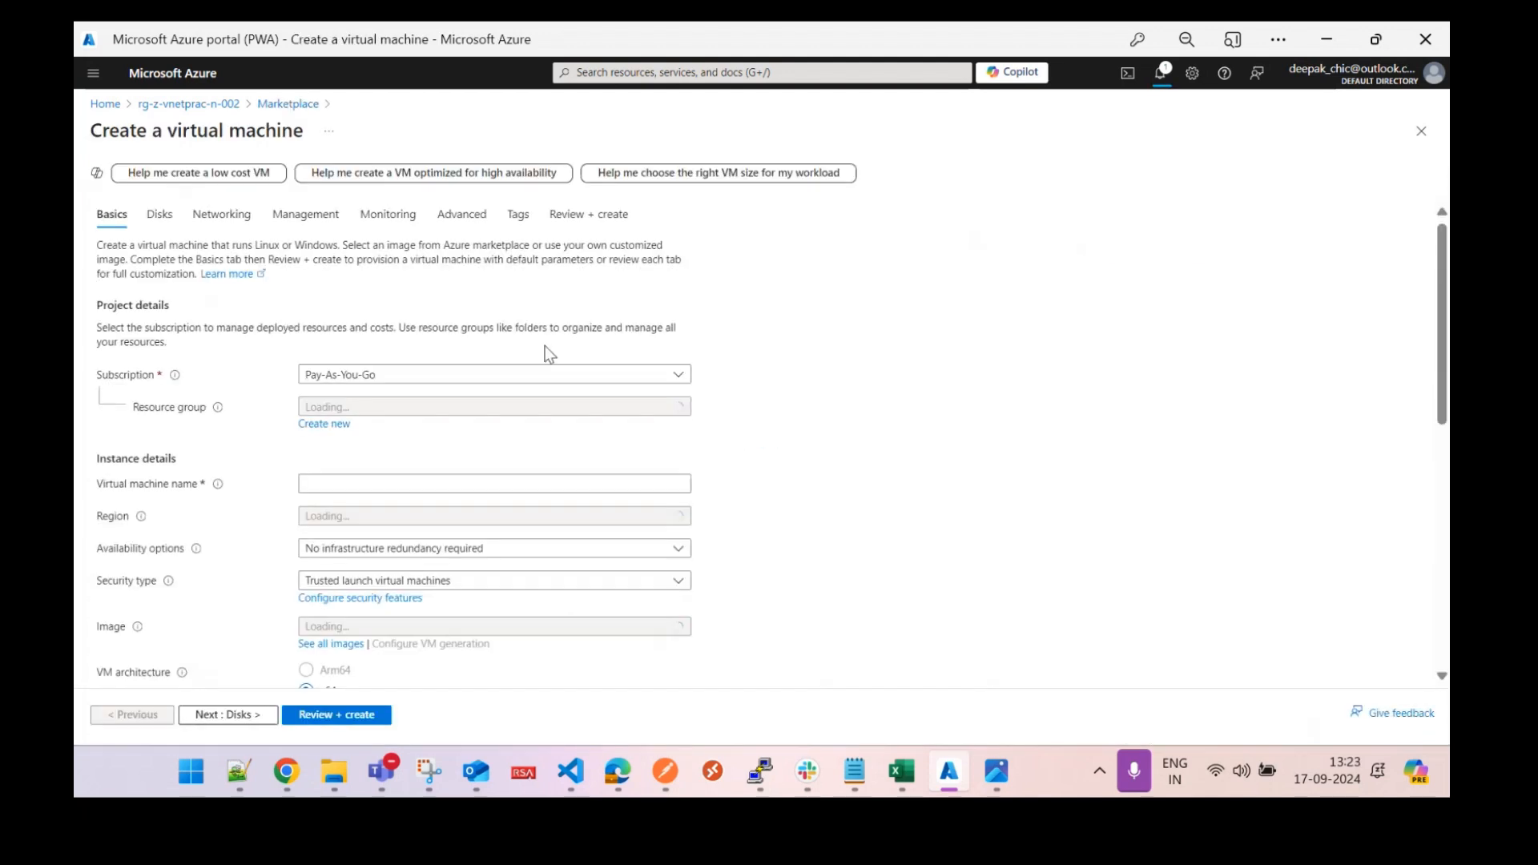
# Name the VM vm-z-vnetprac-n-002 with No infrastructure redundancy required.
pyautogui.click(384, 484)
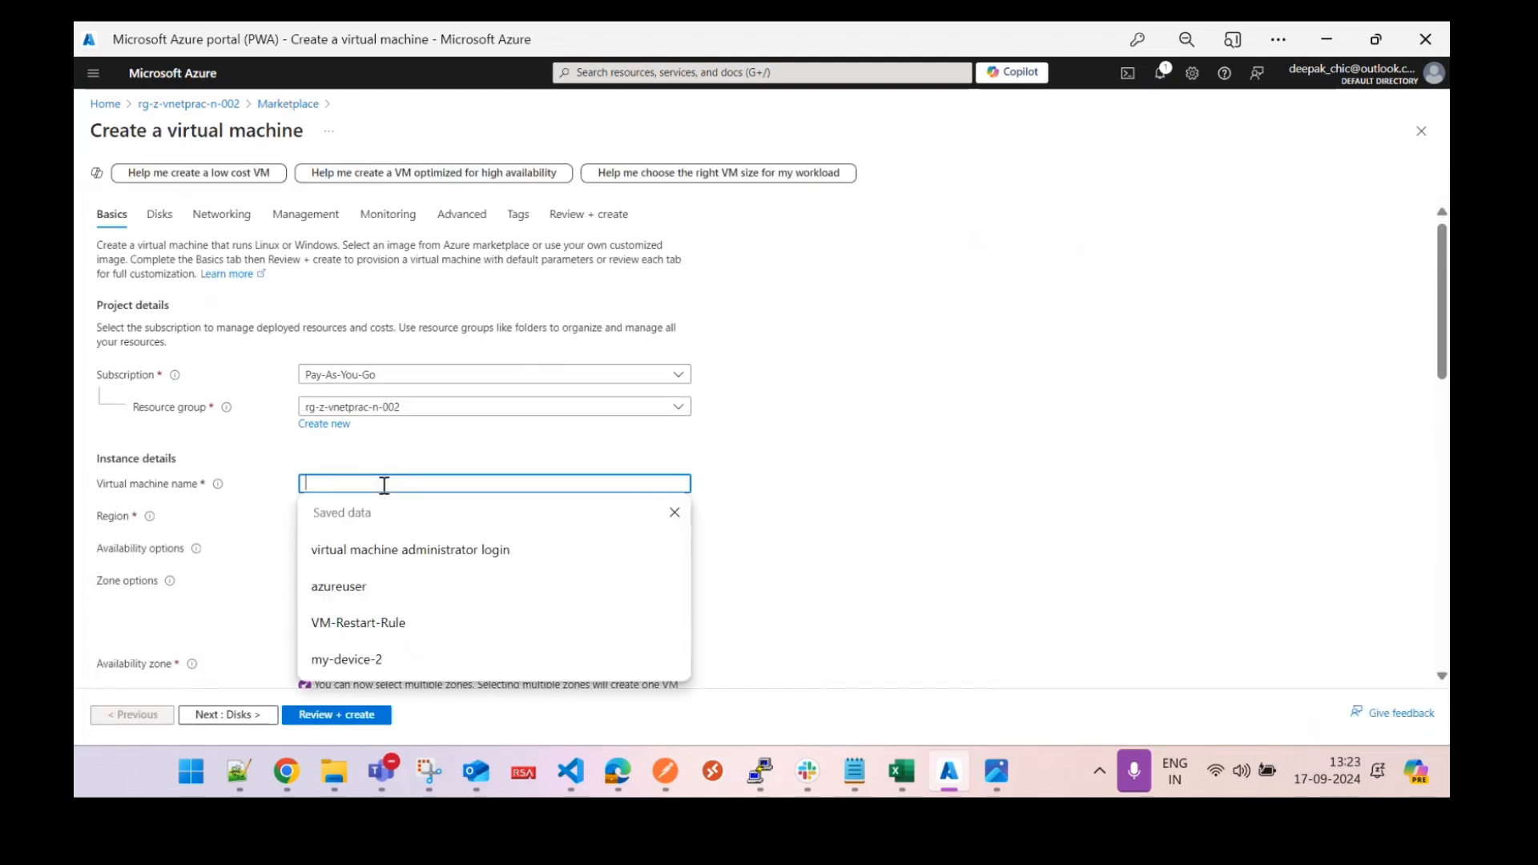
pyautogui.write('vm')
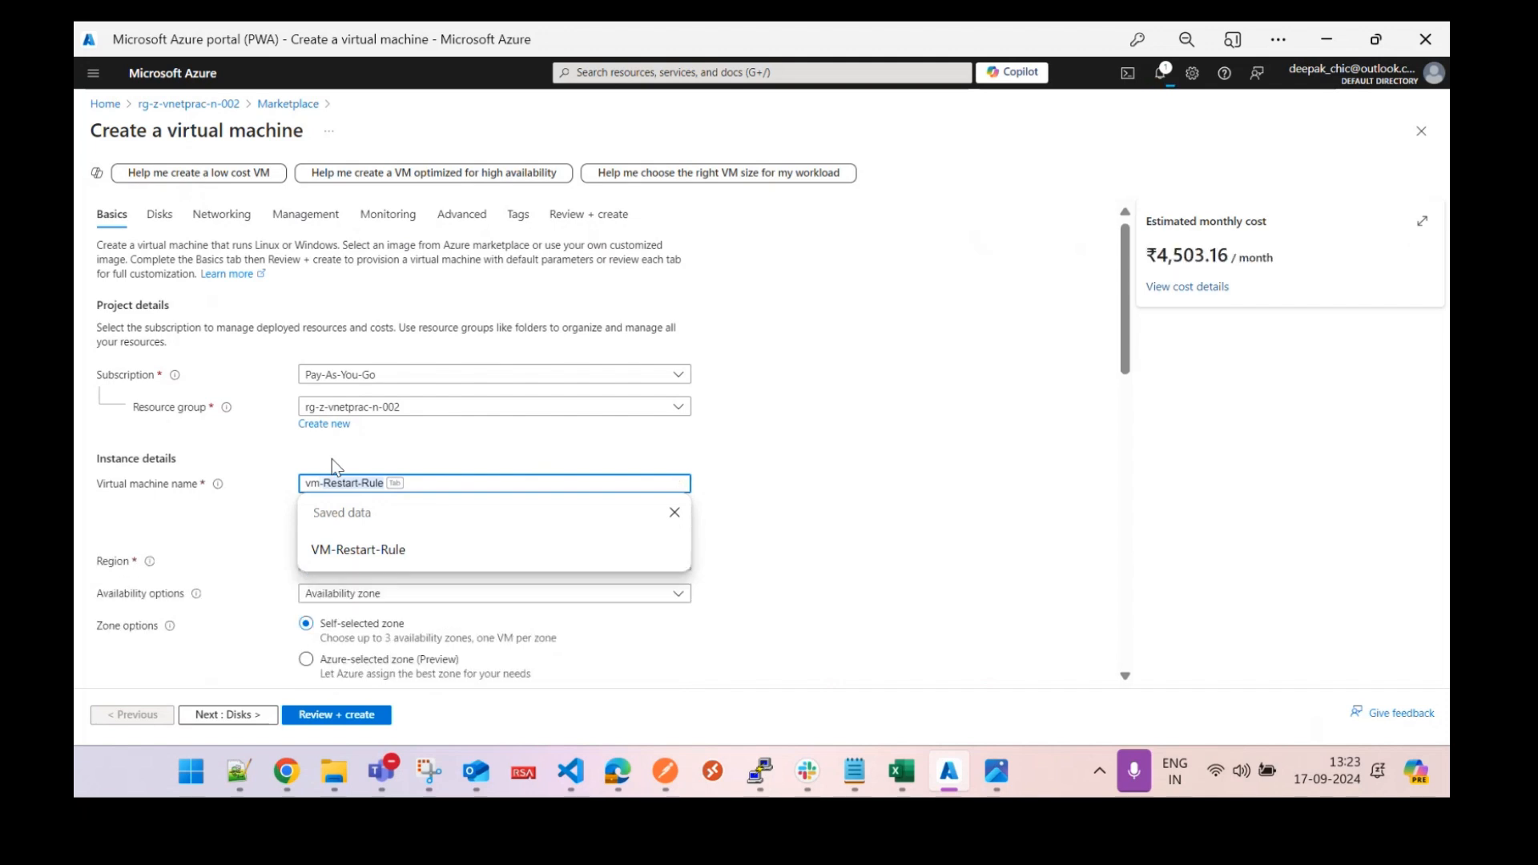
pyautogui.write('-z-vn')
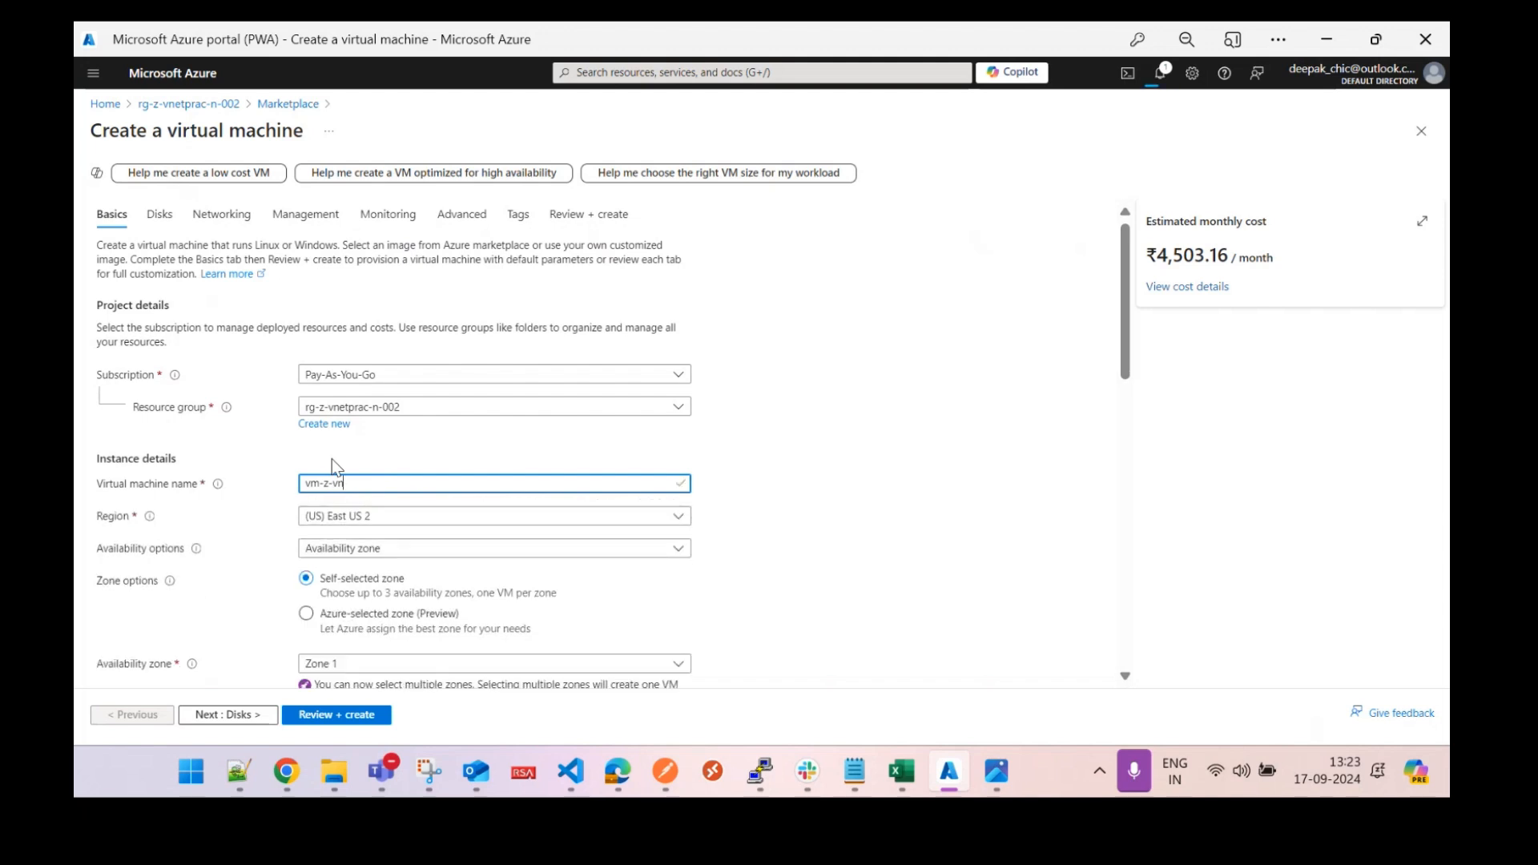
pyautogui.write('etprac-n-002')
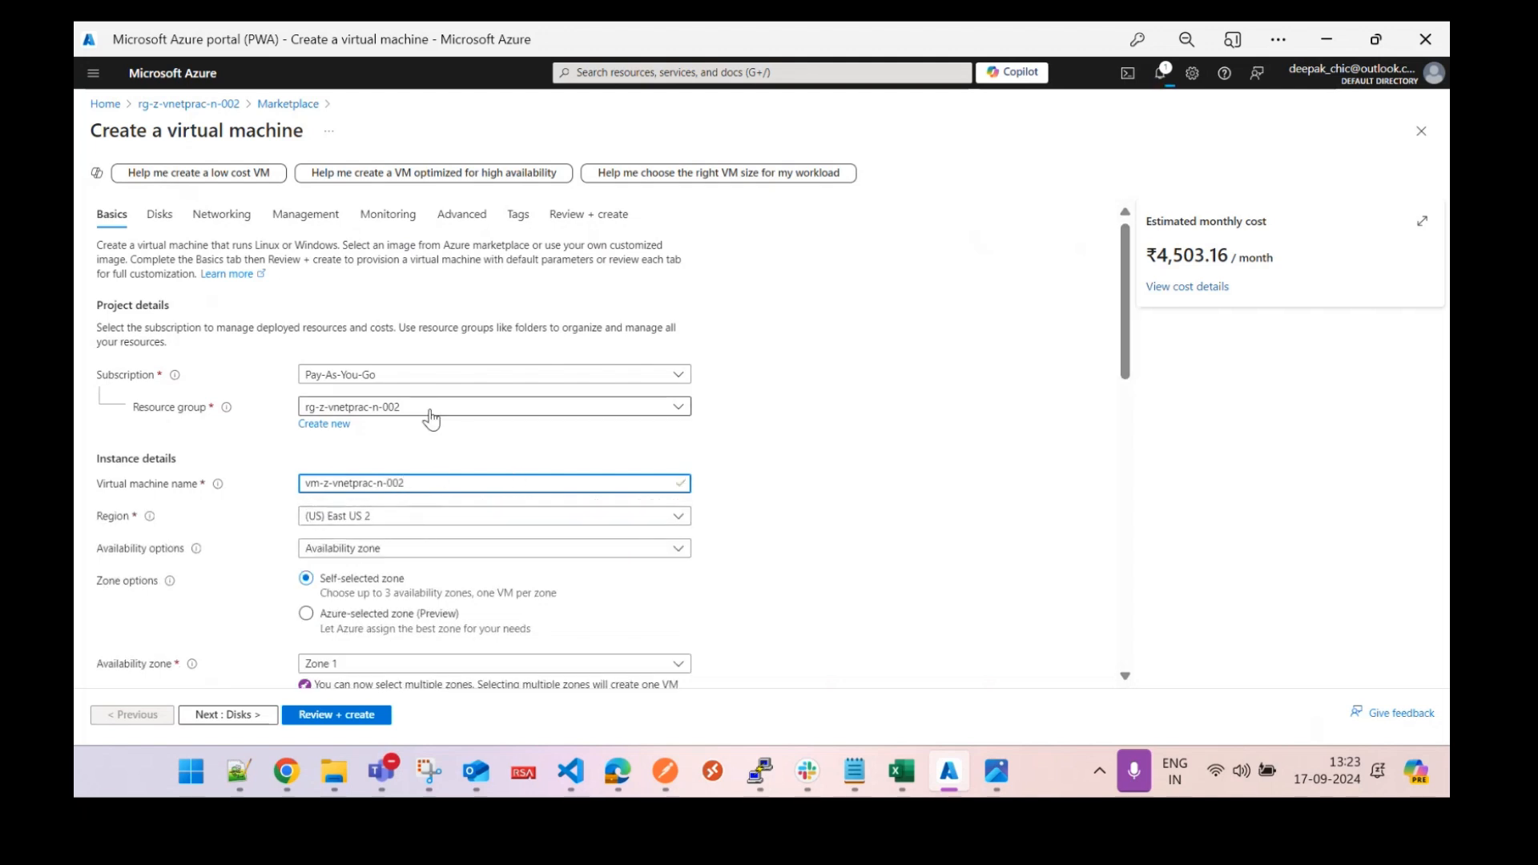
pyautogui.moveTo(1132, 367); pyautogui.dragTo(1141, 422)
pyautogui.click(520, 341)
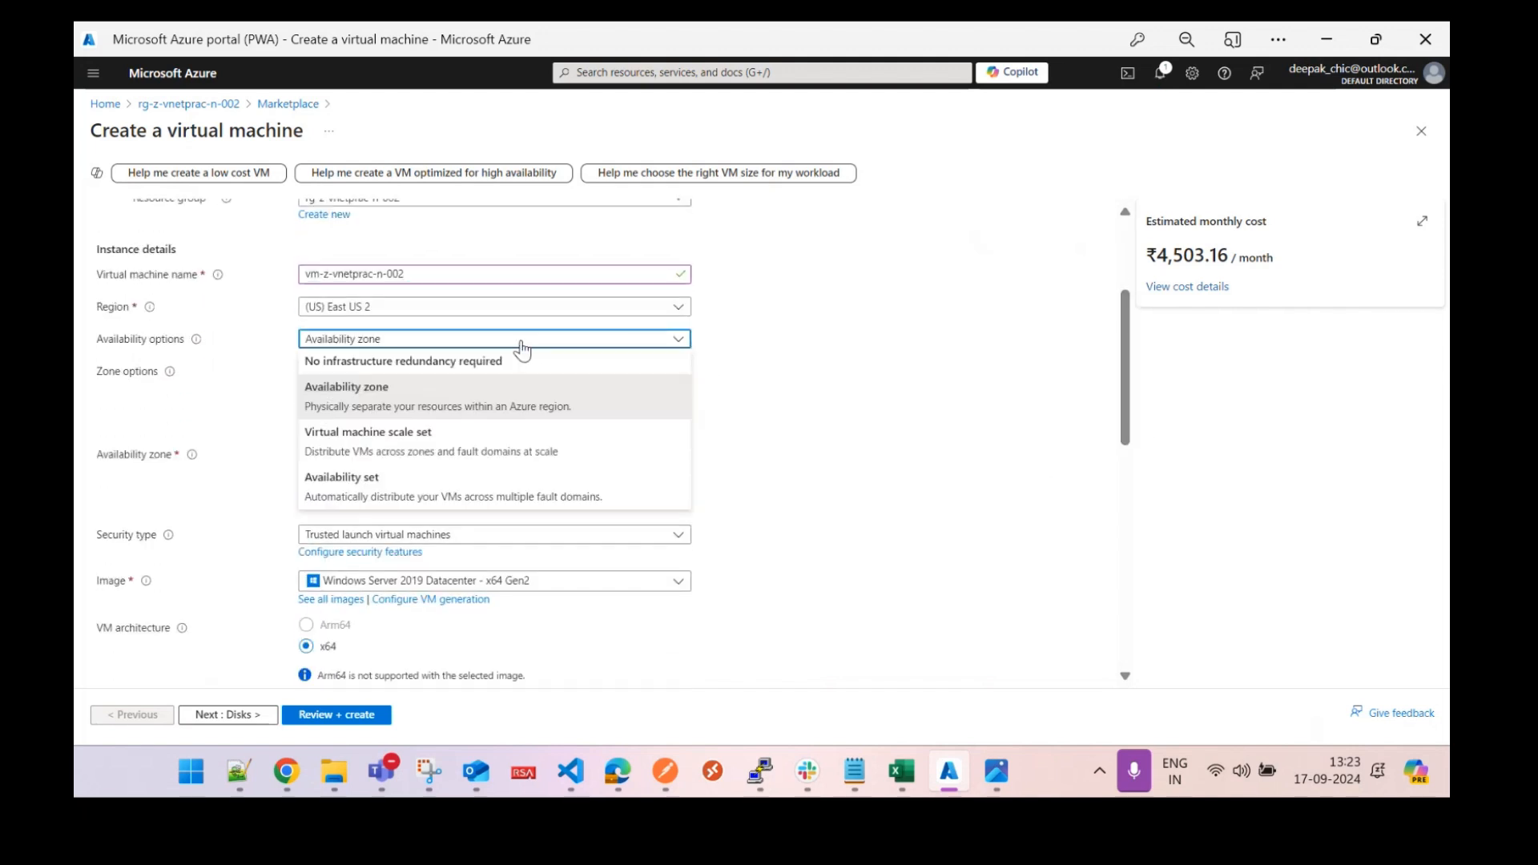
pyautogui.click(461, 361)
# Set security type to Standard and the image to Windows Server 2019 Datacenter - x64 Gen2.
pyautogui.click(455, 377)
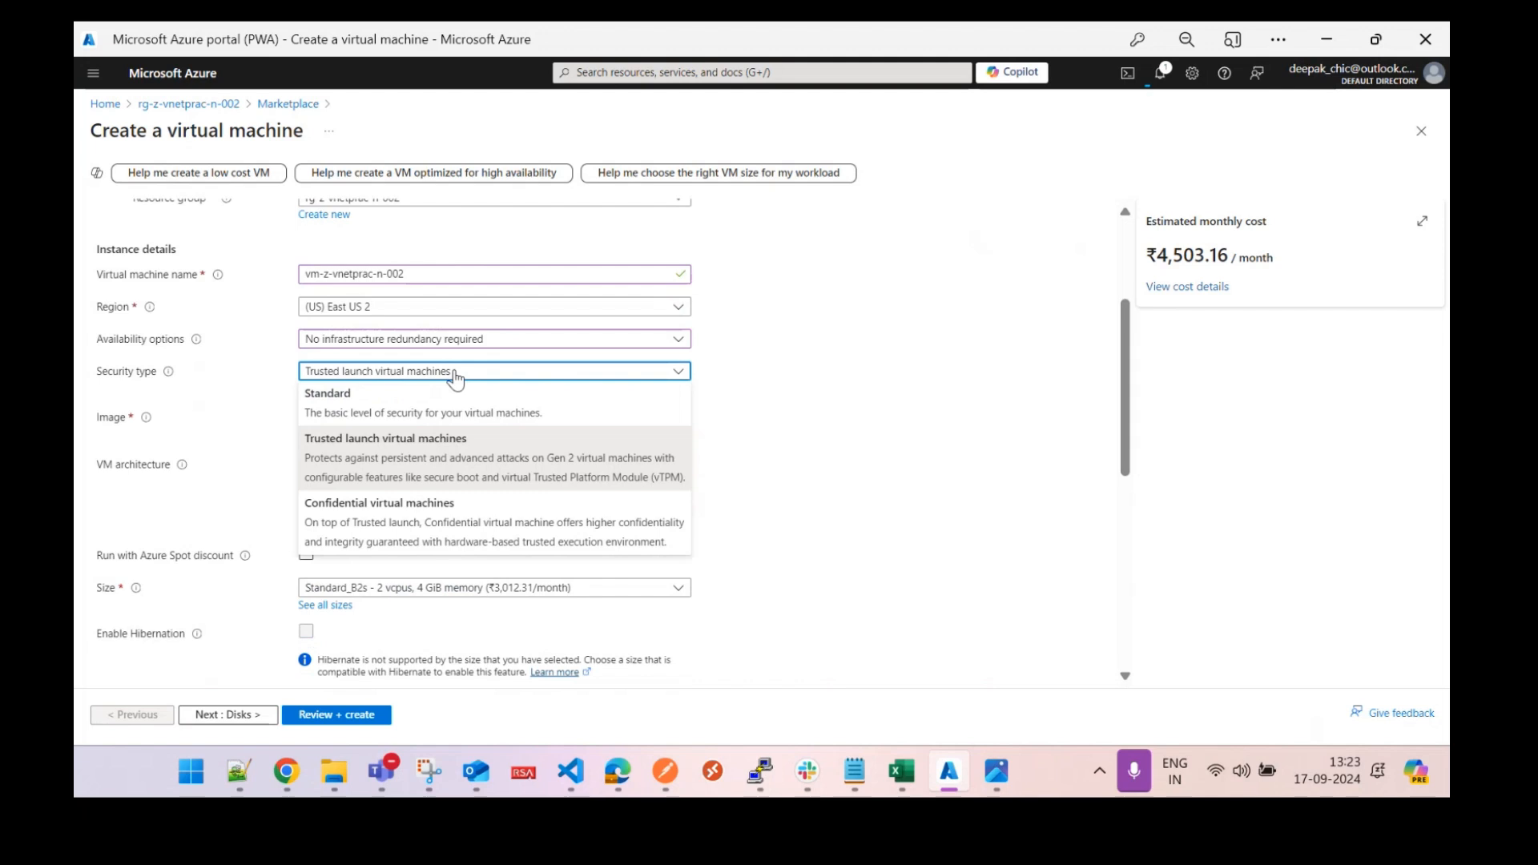
pyautogui.click(439, 399)
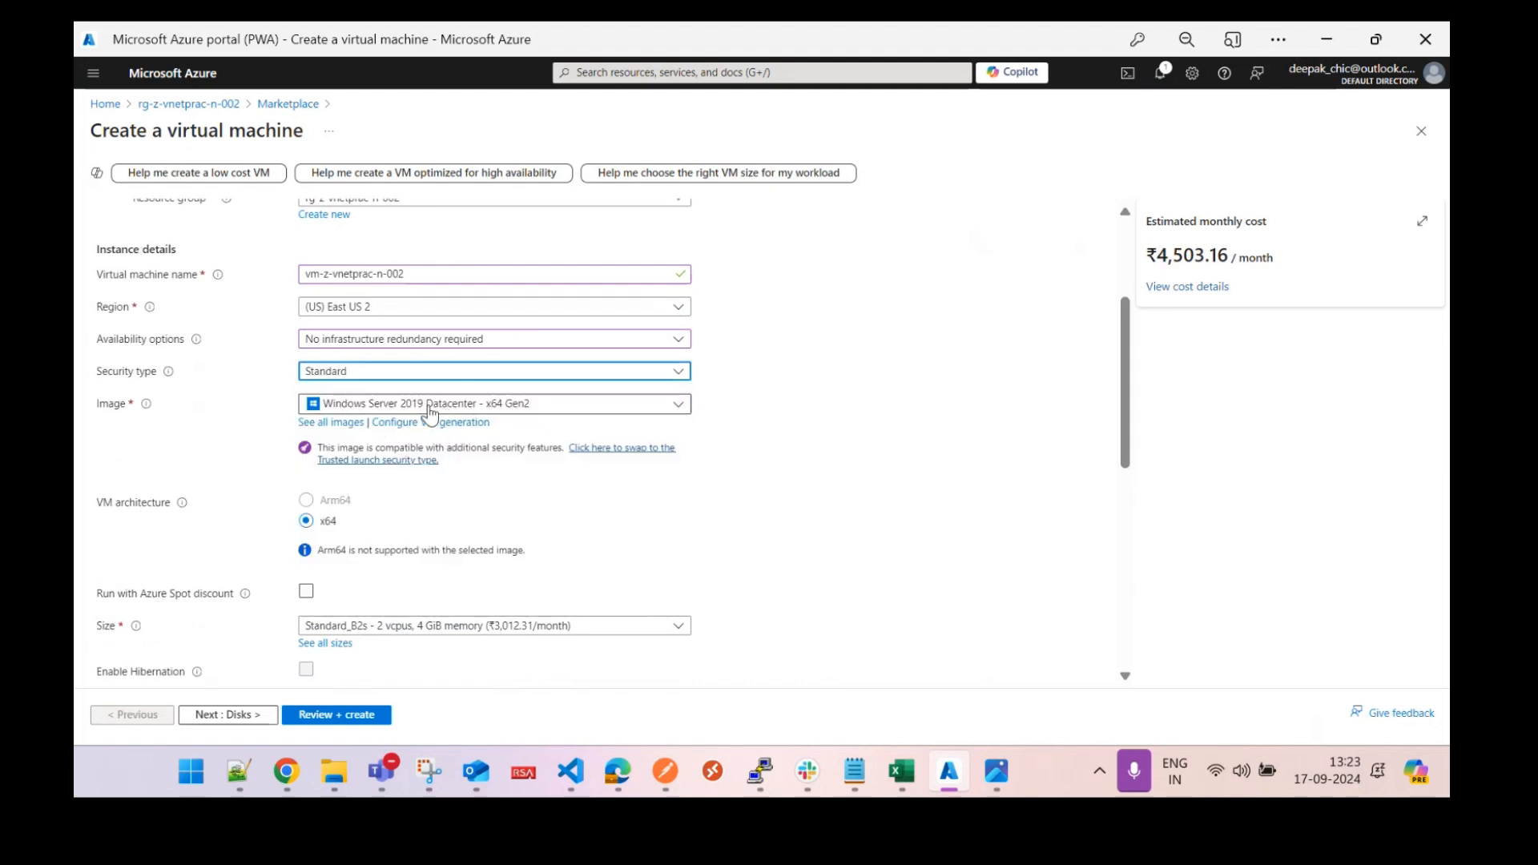
pyautogui.click(430, 404)
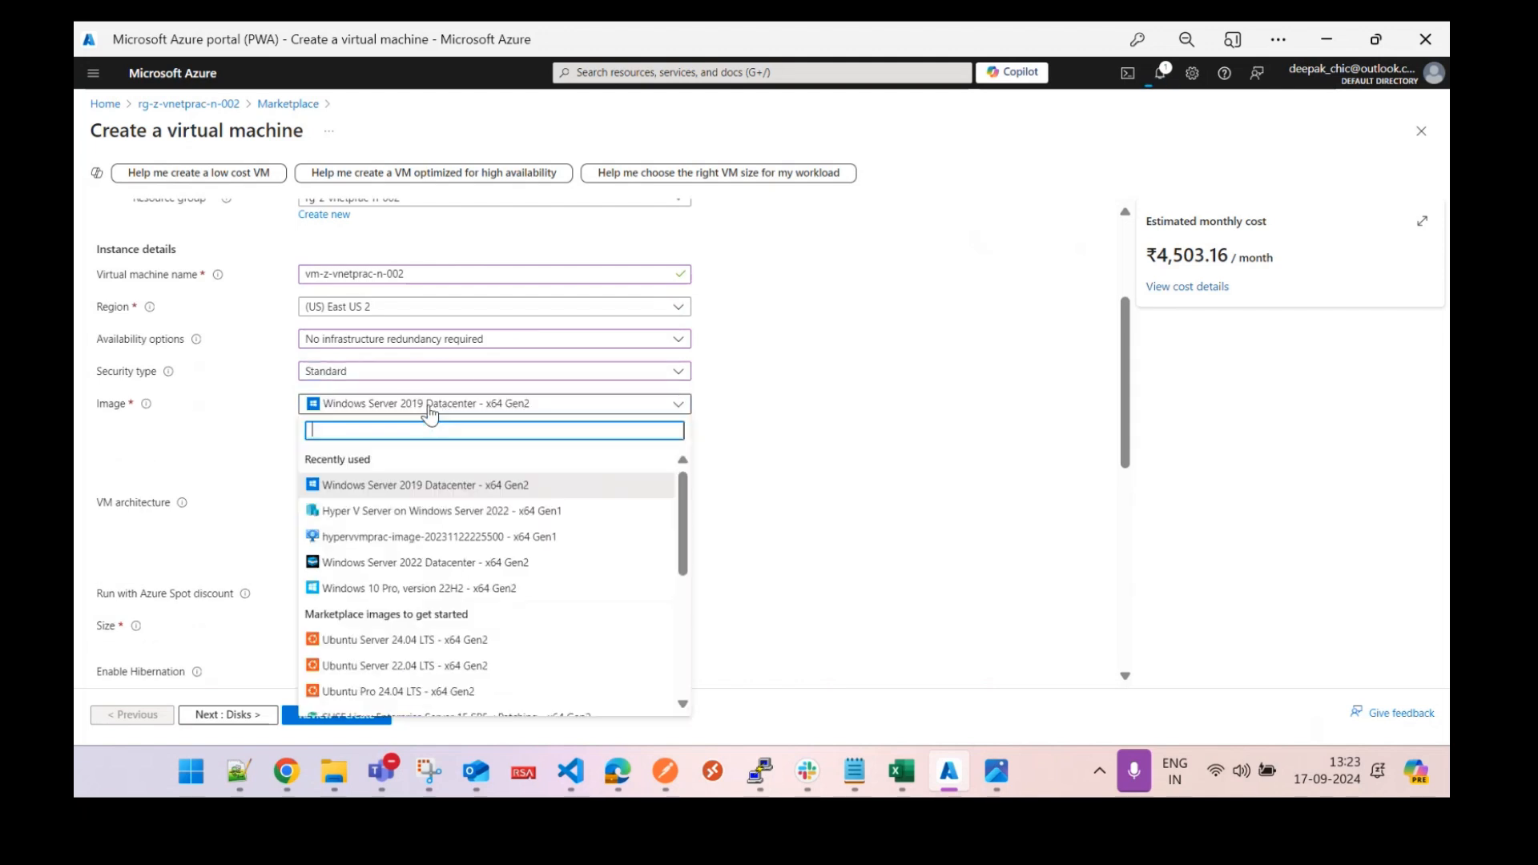
pyautogui.moveTo(684, 535); pyautogui.dragTo(696, 641)
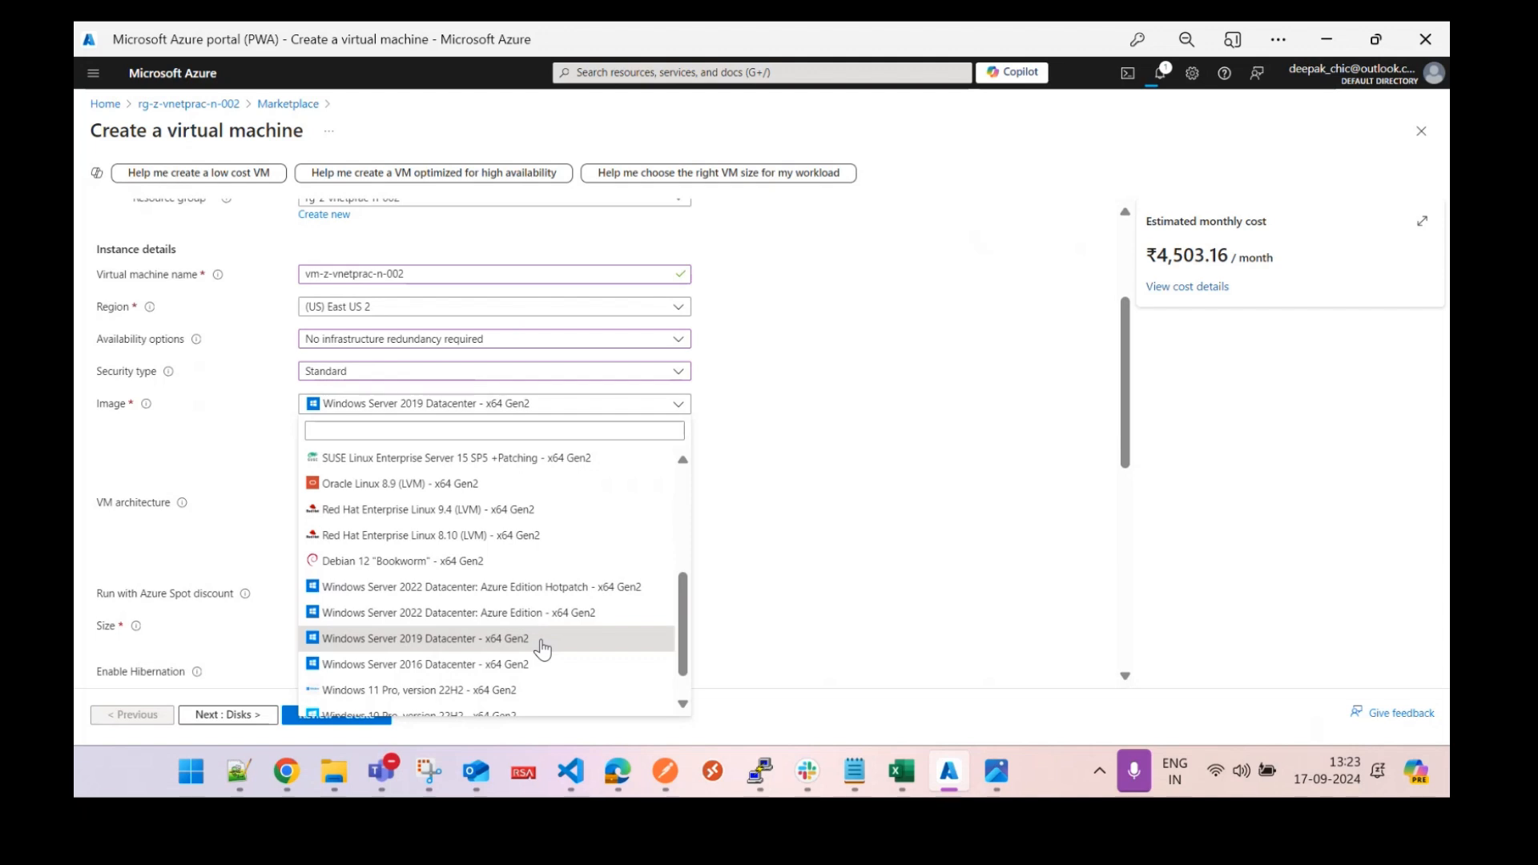
pyautogui.click(520, 641)
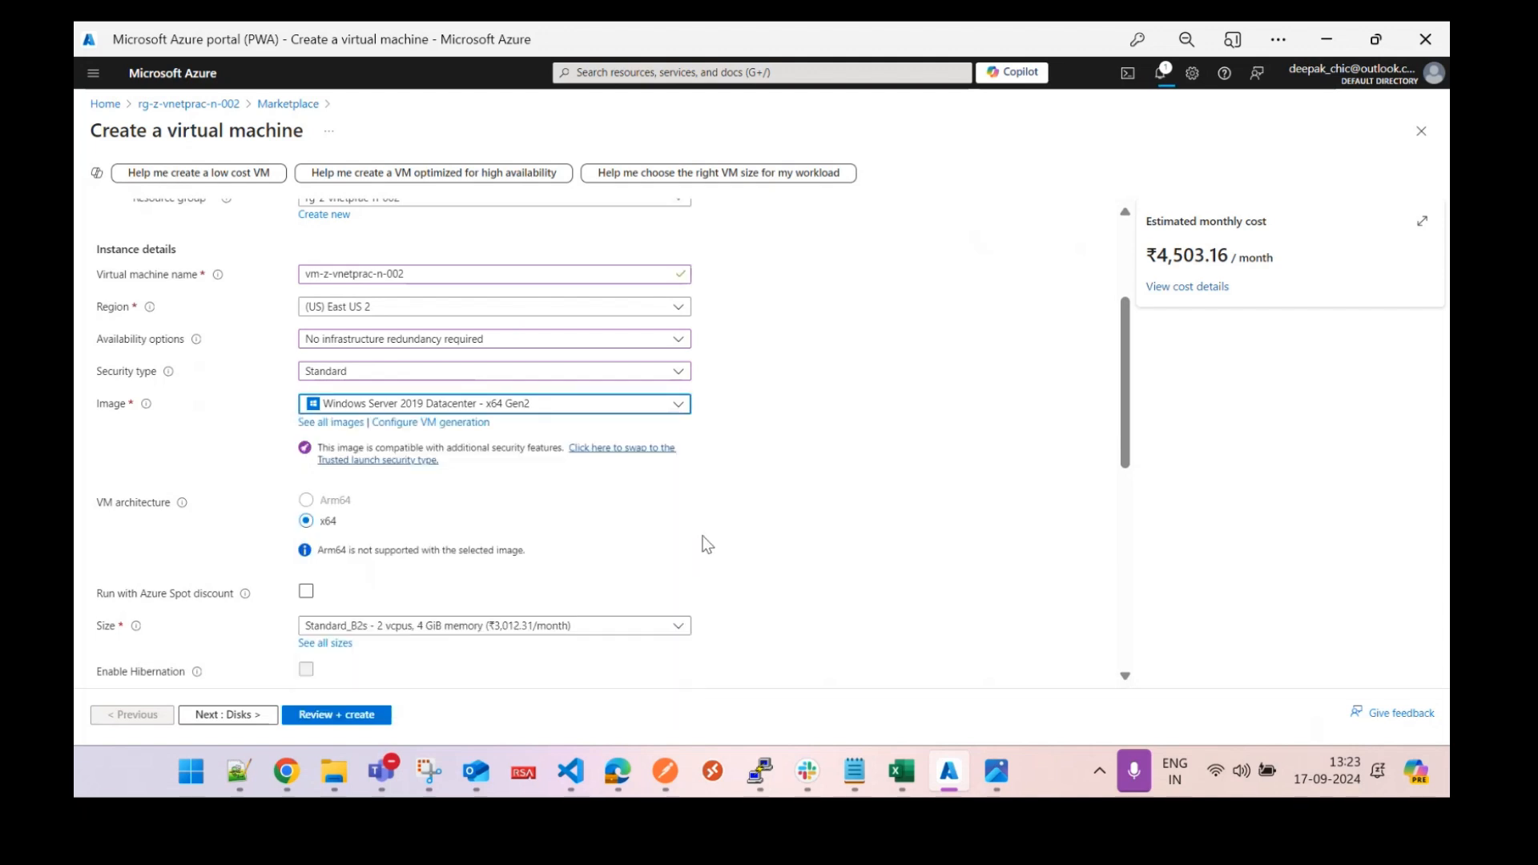
# Enter the second VM's administrator username, password and matching password confirmation.
pyautogui.moveTo(1125, 450); pyautogui.dragTo(1132, 487)
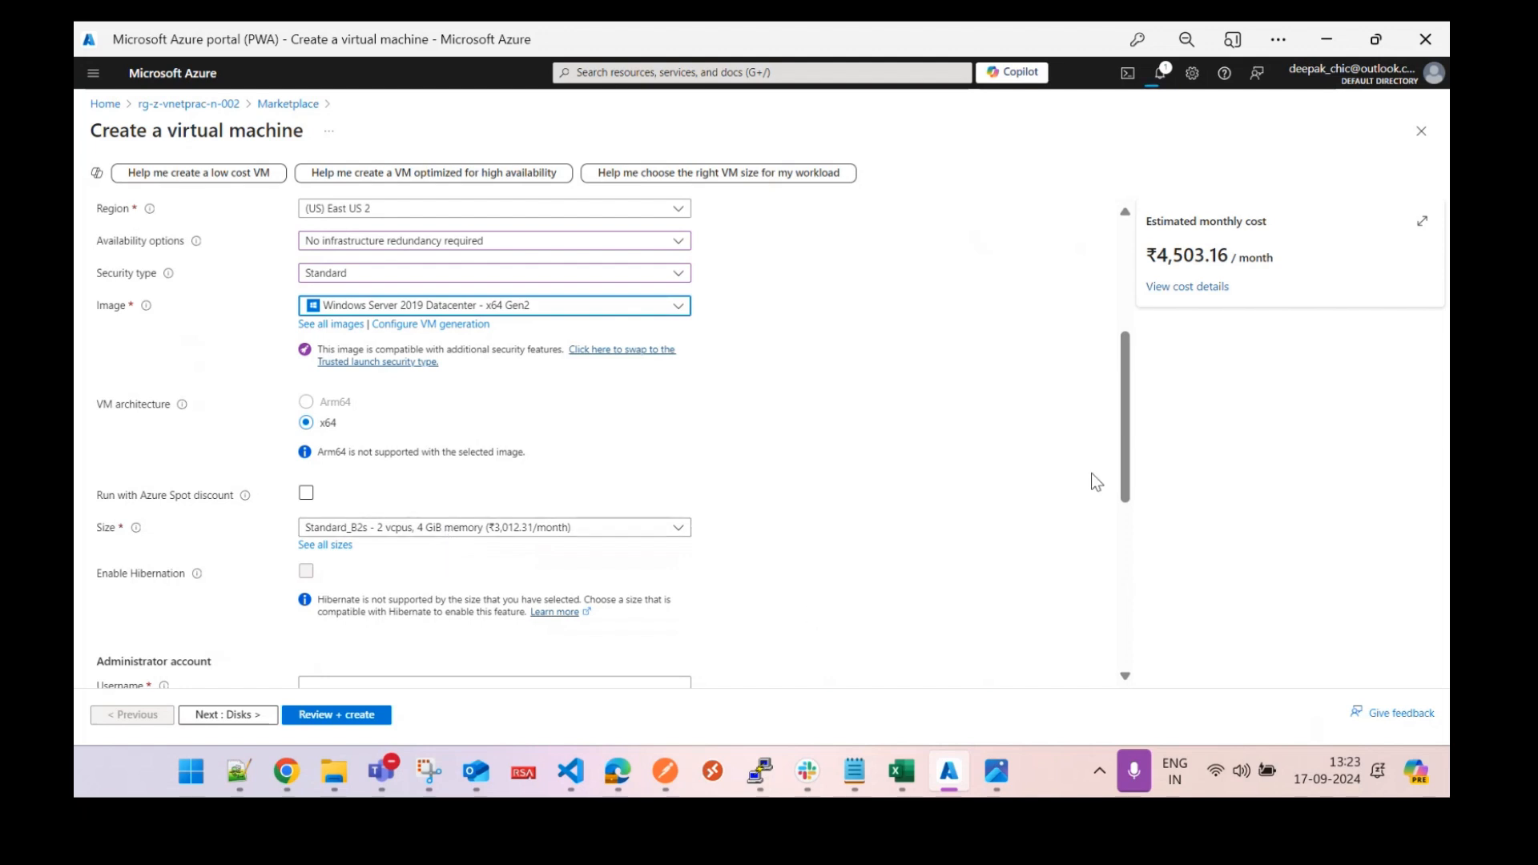
pyautogui.moveTo(1125, 458); pyautogui.dragTo(1142, 559)
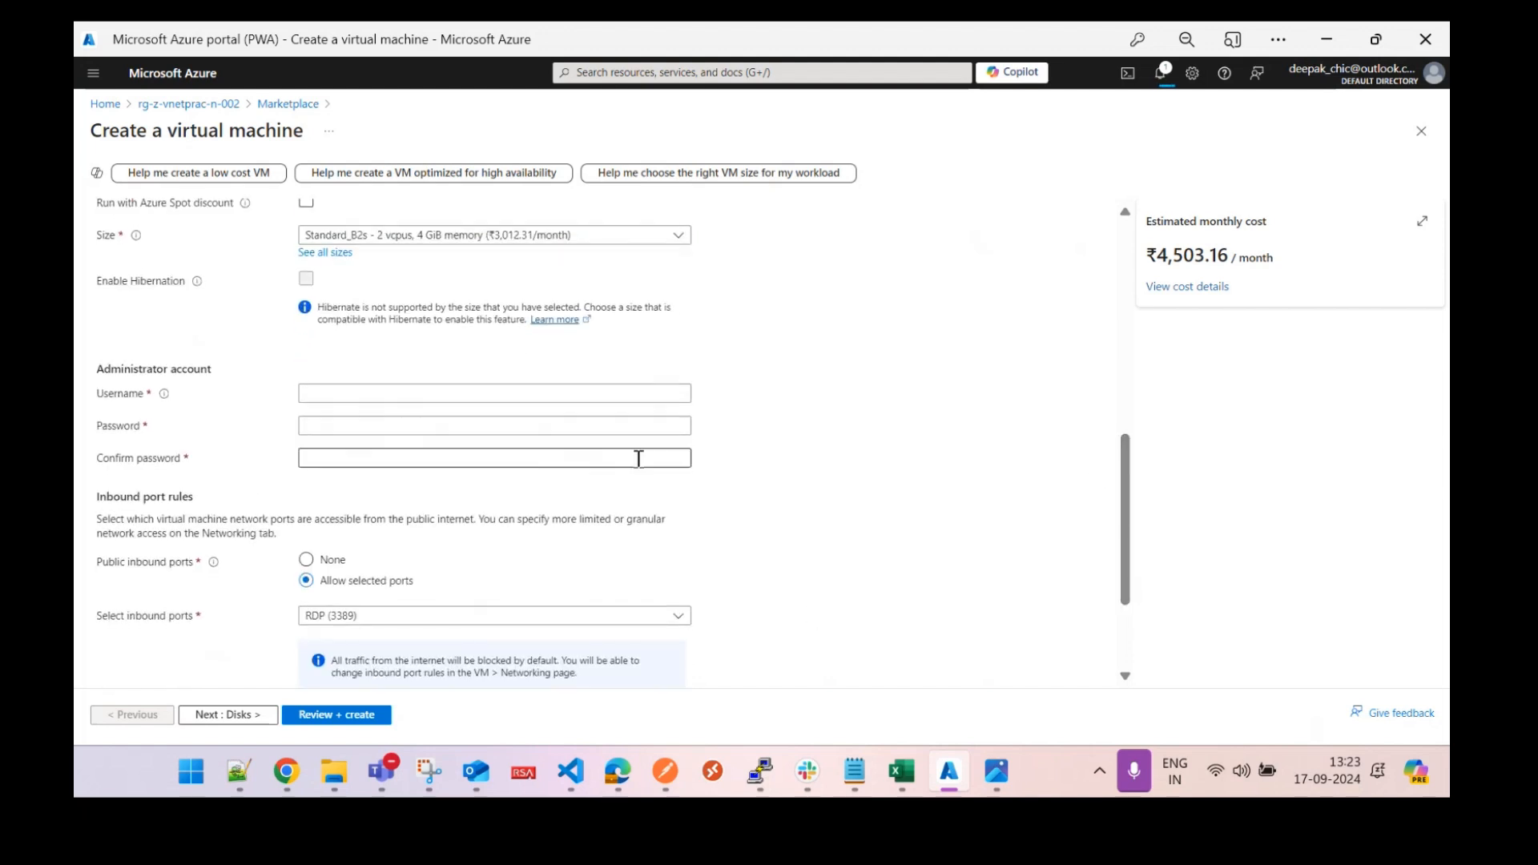
pyautogui.click(540, 393)
pyautogui.write('azureuser')
pyautogui.press('Tab')
pyautogui.write('••••••••••••')
pyautogui.press('Tab')
pyautogui.write('•••••••••••')
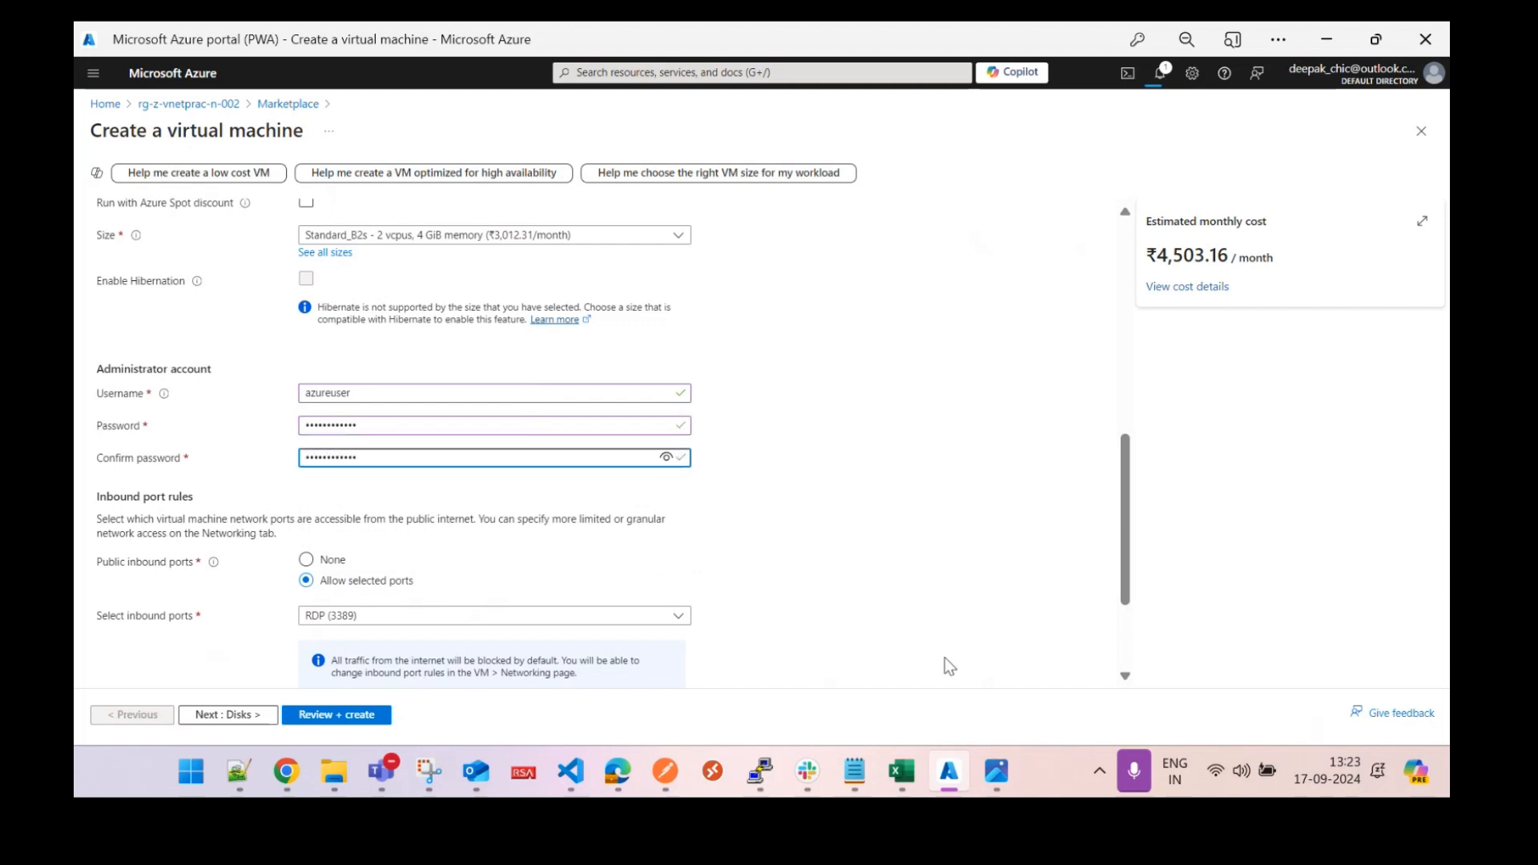
pyautogui.scroll(-2, 572, 584)
# Allow no public inbound ports and advance past Disks to the Networking settings.
pyautogui.click(306, 419)
pyautogui.click(306, 429)
pyautogui.click(227, 719)
pyautogui.click(245, 720)
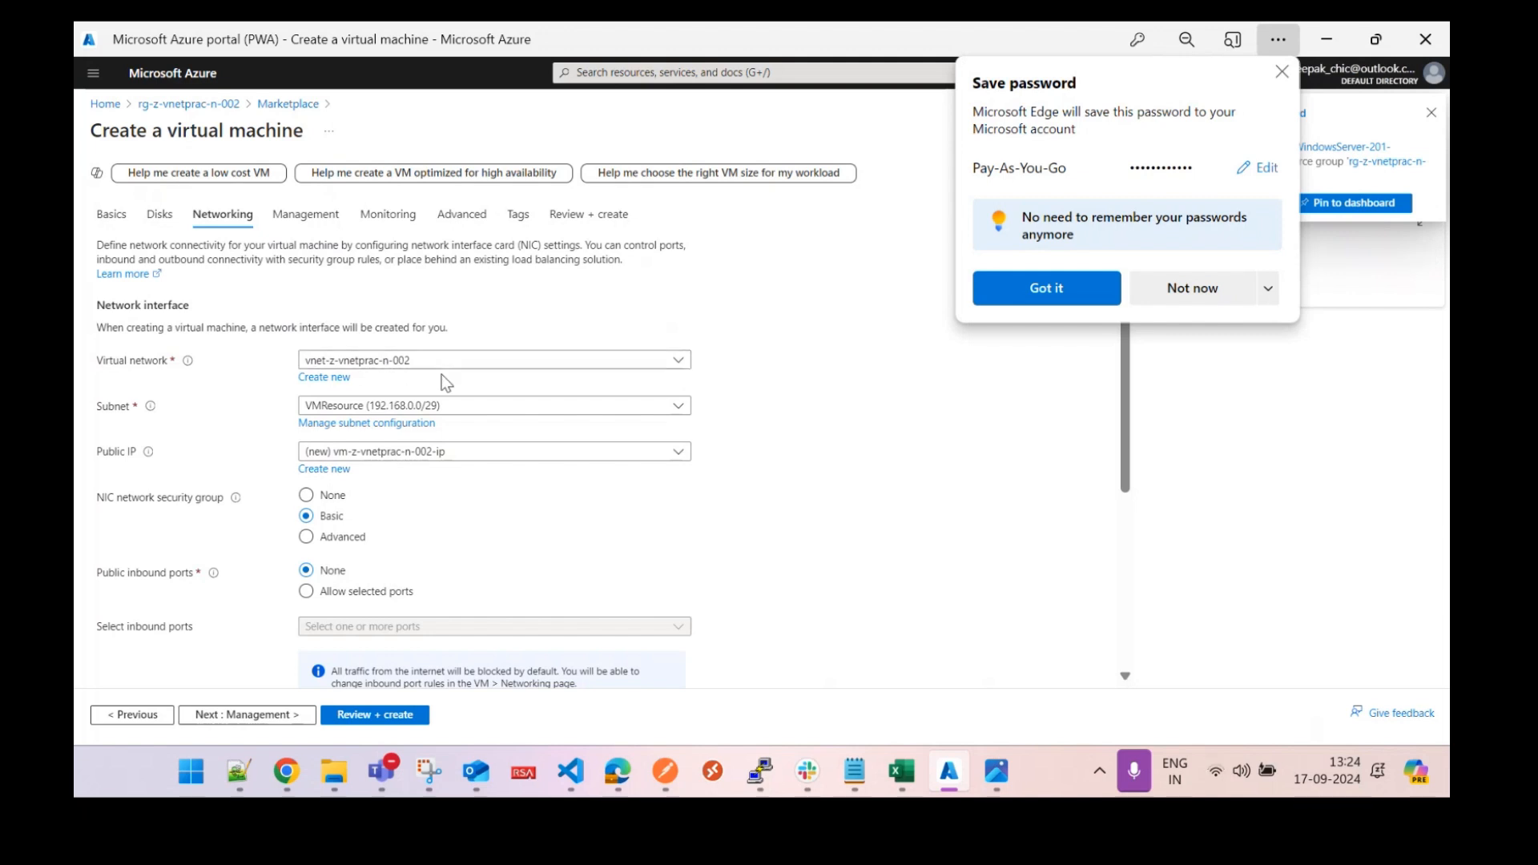
# Set the VM's public IP to None and dismiss the browser's save-password prompt.
pyautogui.click(402, 453)
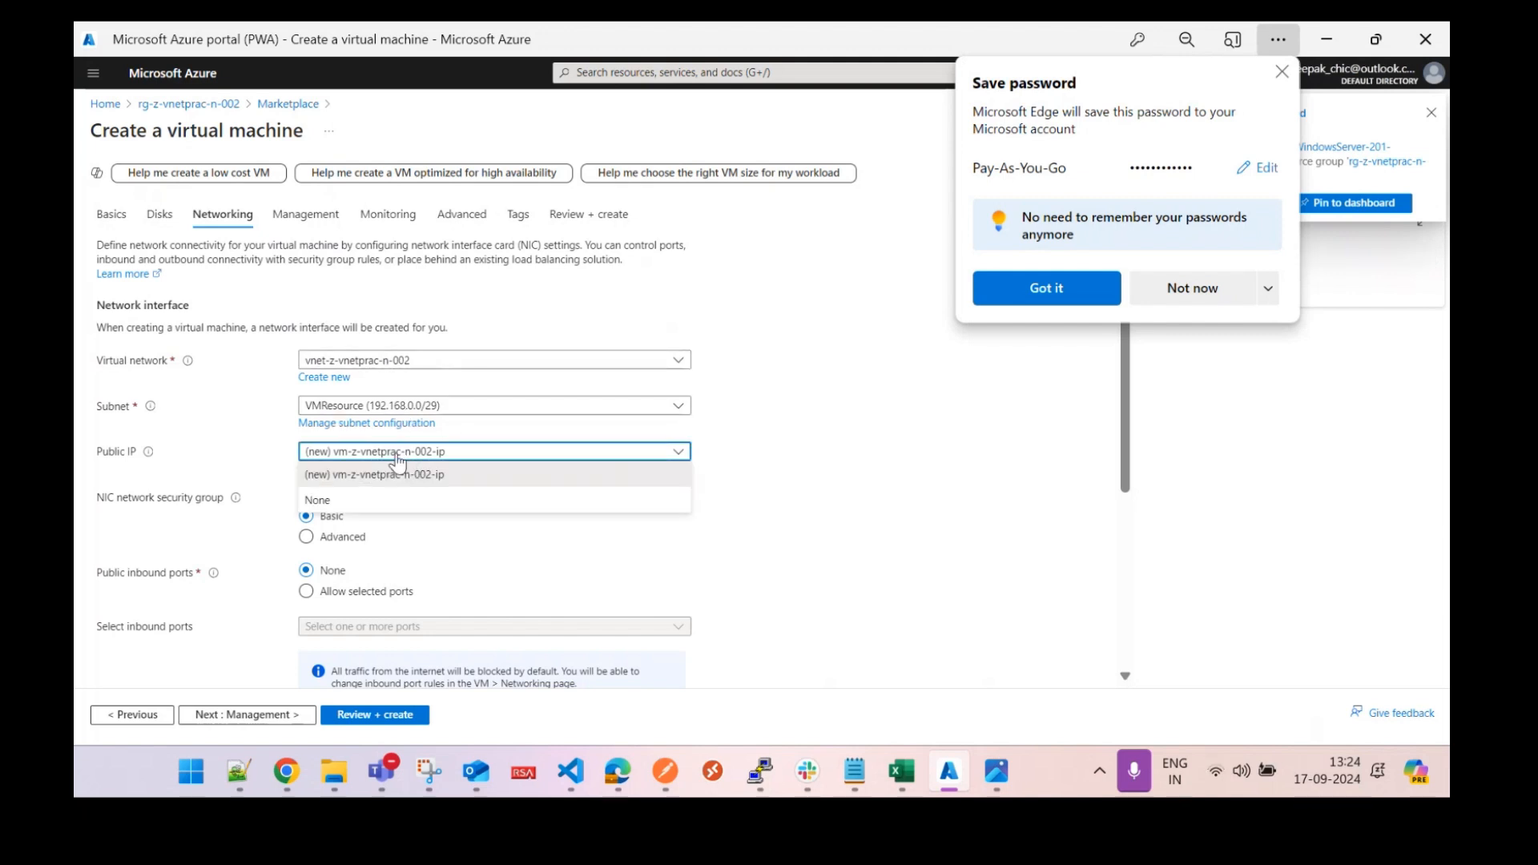
pyautogui.click(383, 500)
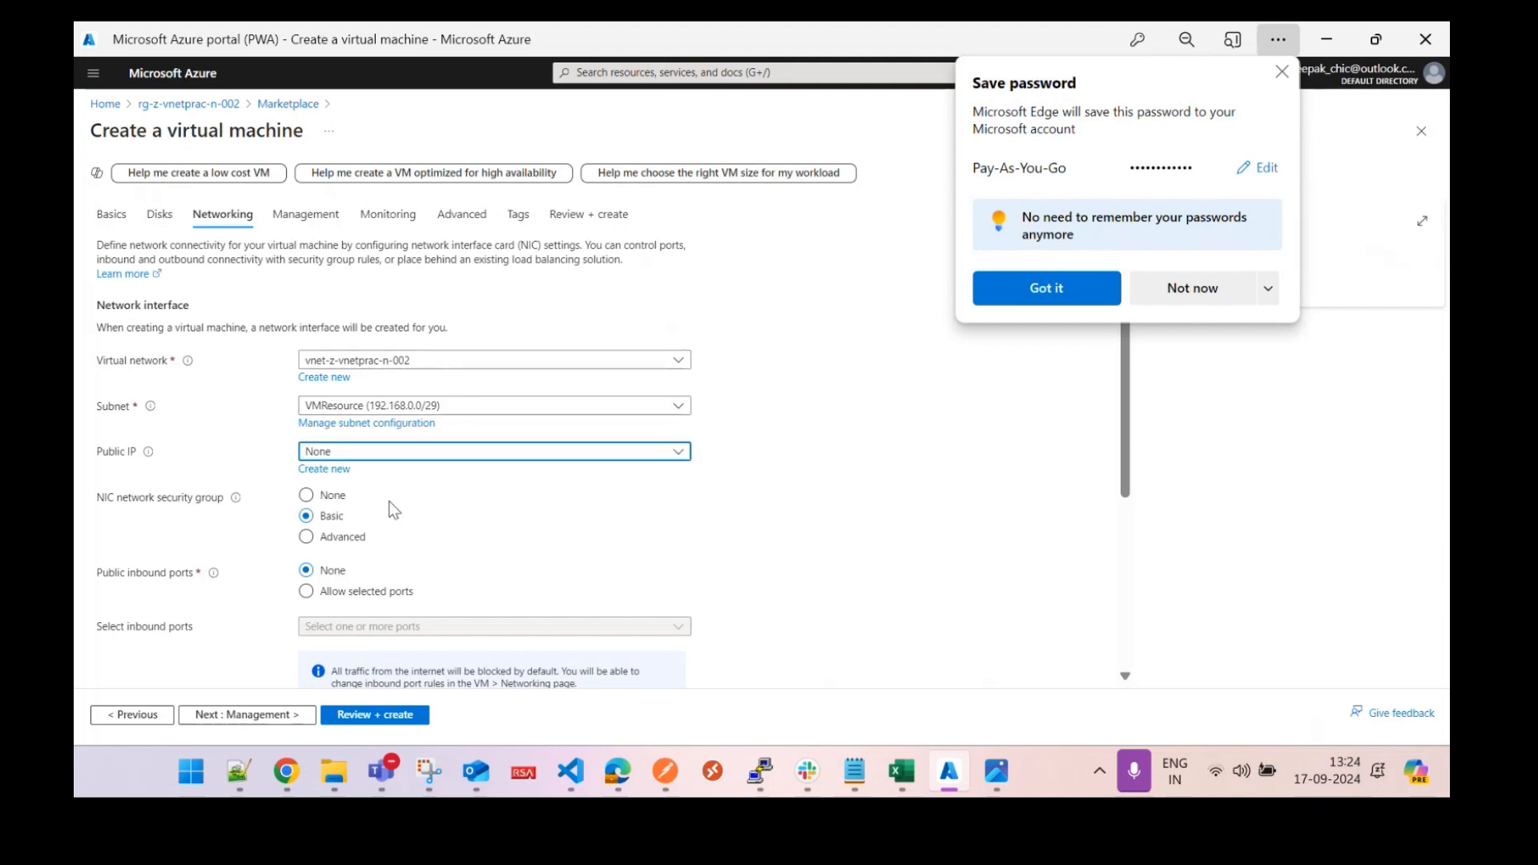
pyautogui.click(1282, 71)
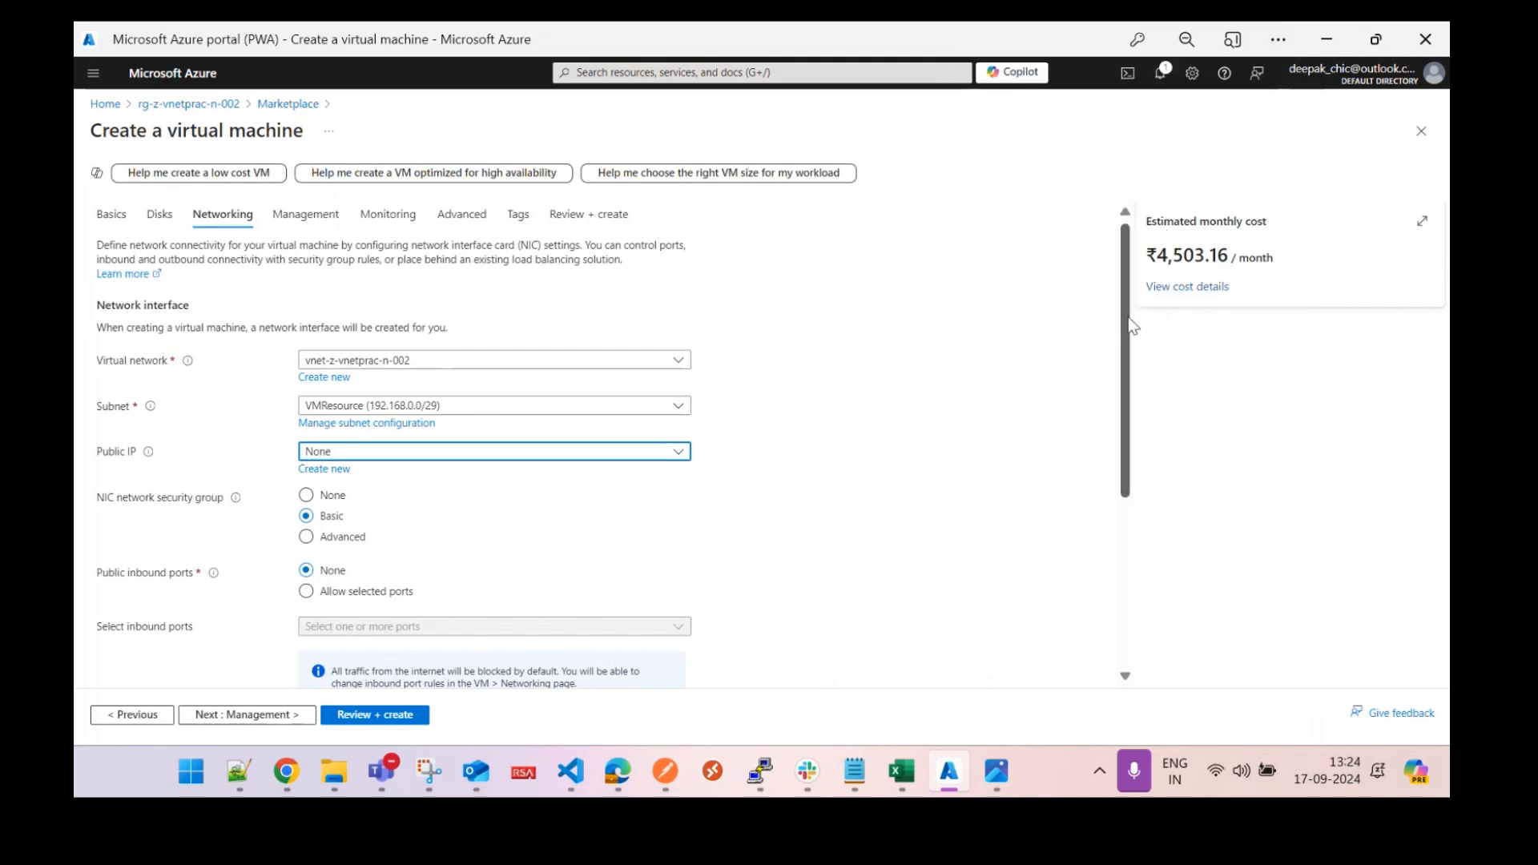
pyautogui.scroll(-3, 1121, 405)
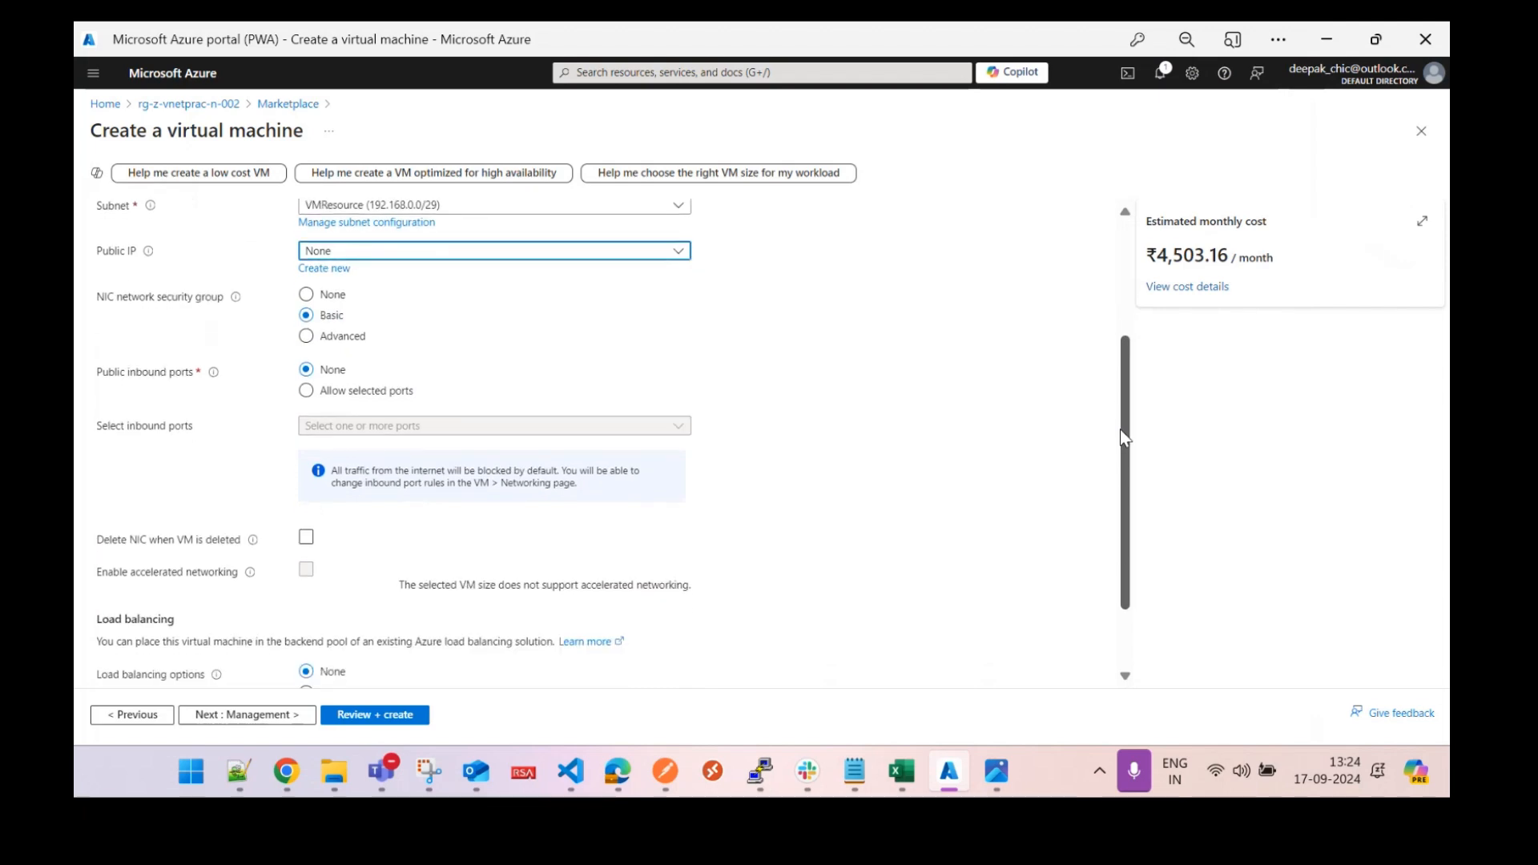
pyautogui.scroll(-2, 1120, 430)
pyautogui.scroll(2, 1136, 414)
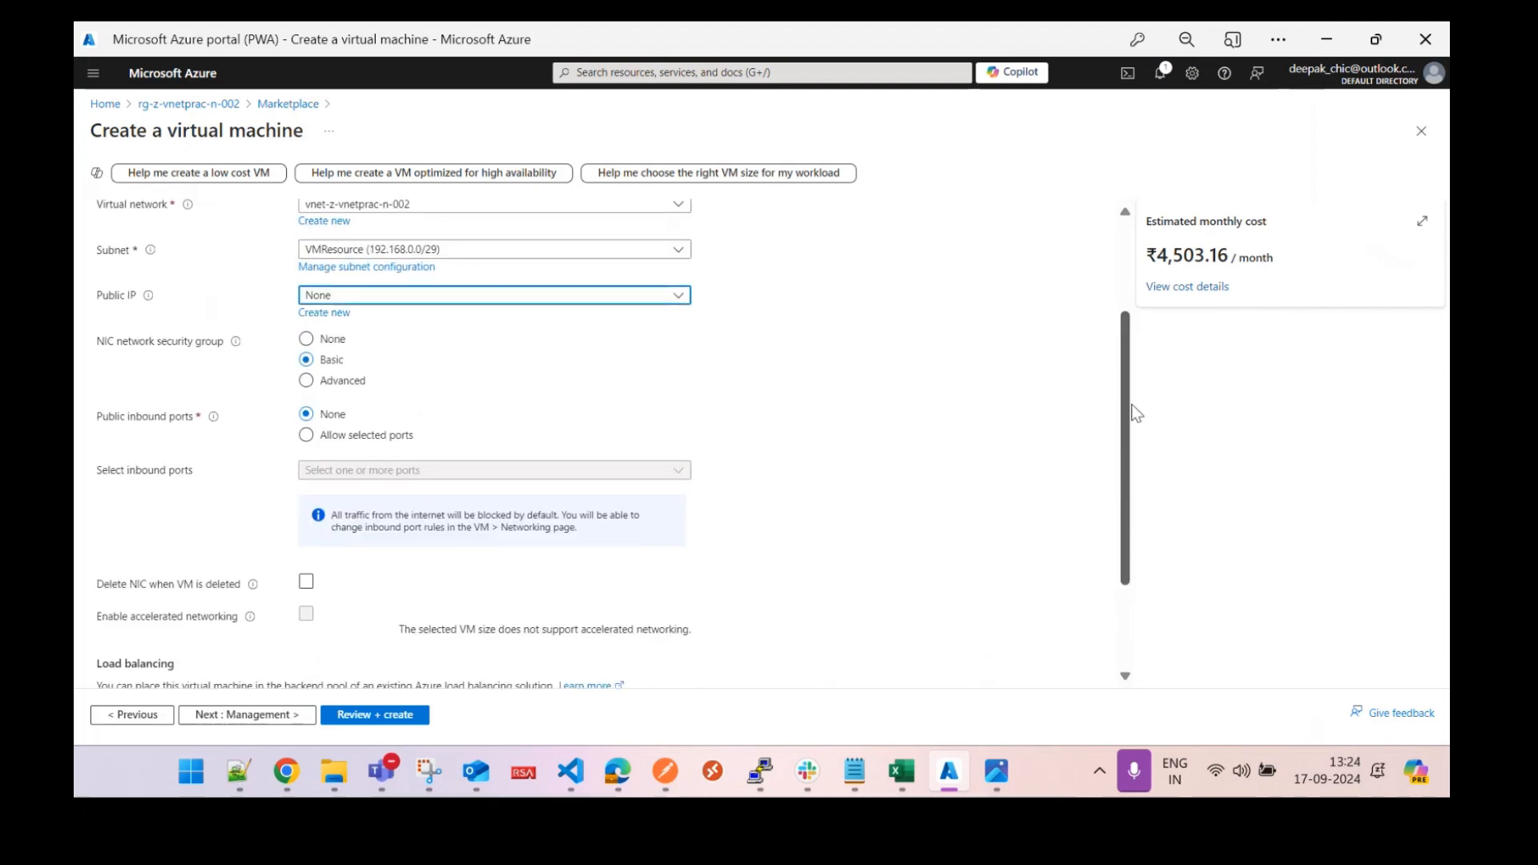
pyautogui.scroll(-2, 1135, 412)
pyautogui.scroll(5, 1136, 352)
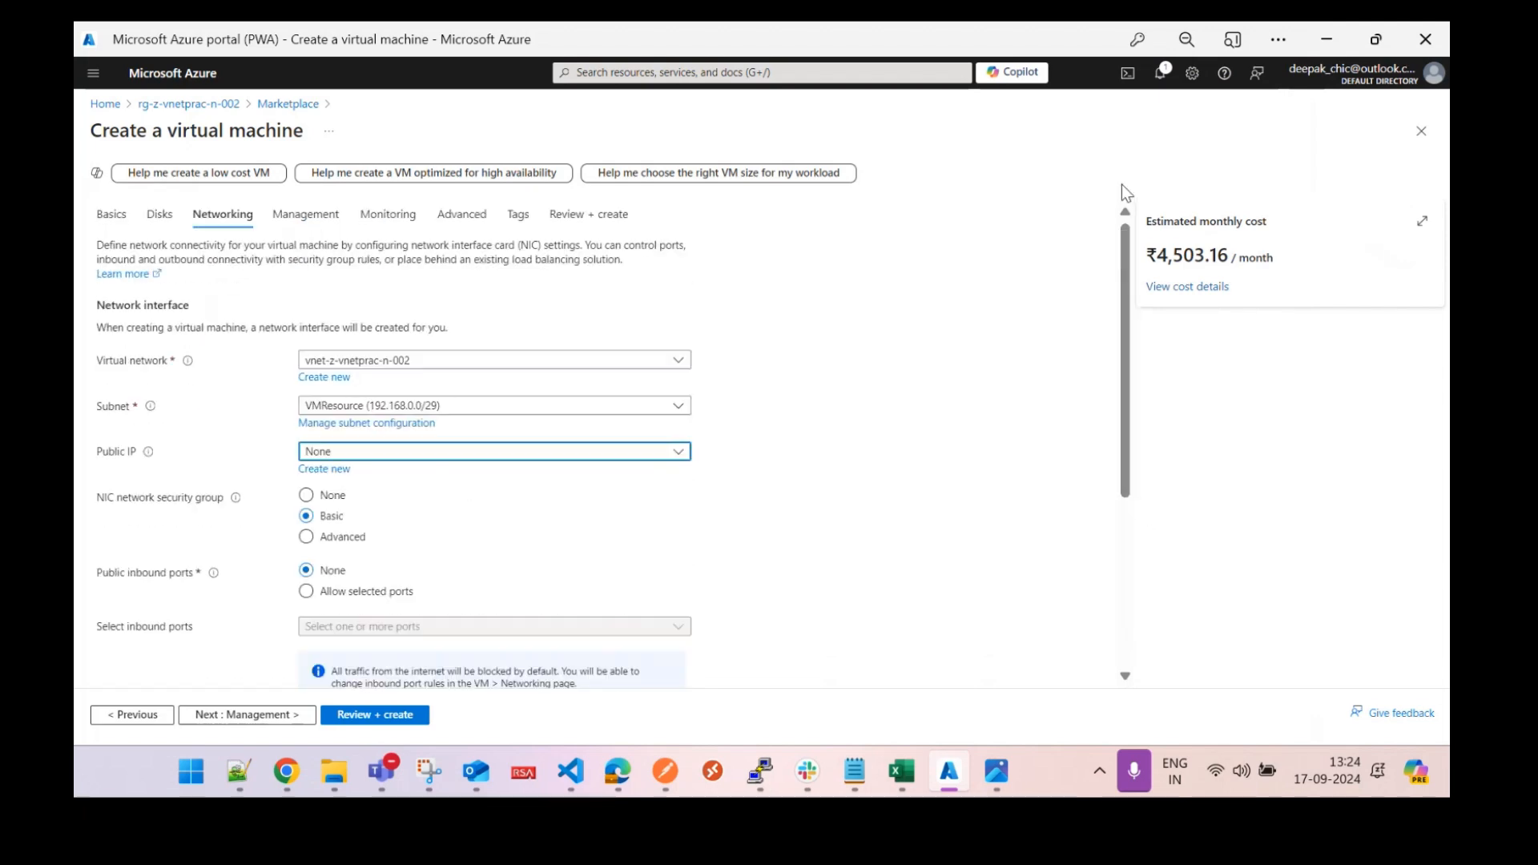
pyautogui.click(321, 223)
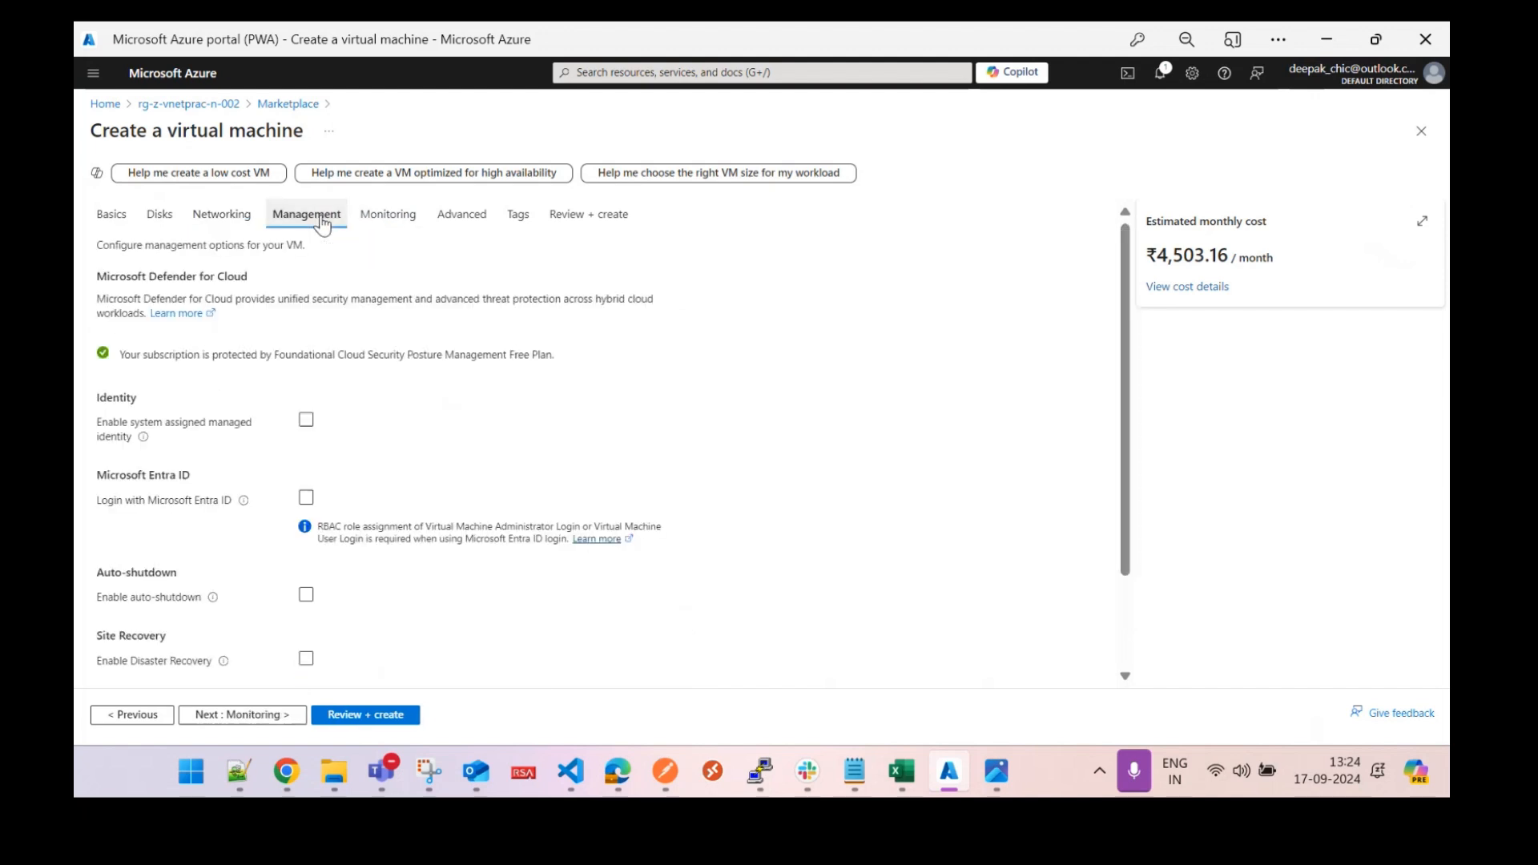
# Disable boot diagnostics, create the second VM from Review + create, and check deployment progress.
pyautogui.click(386, 214)
pyautogui.click(306, 404)
pyautogui.click(468, 215)
pyautogui.click(565, 214)
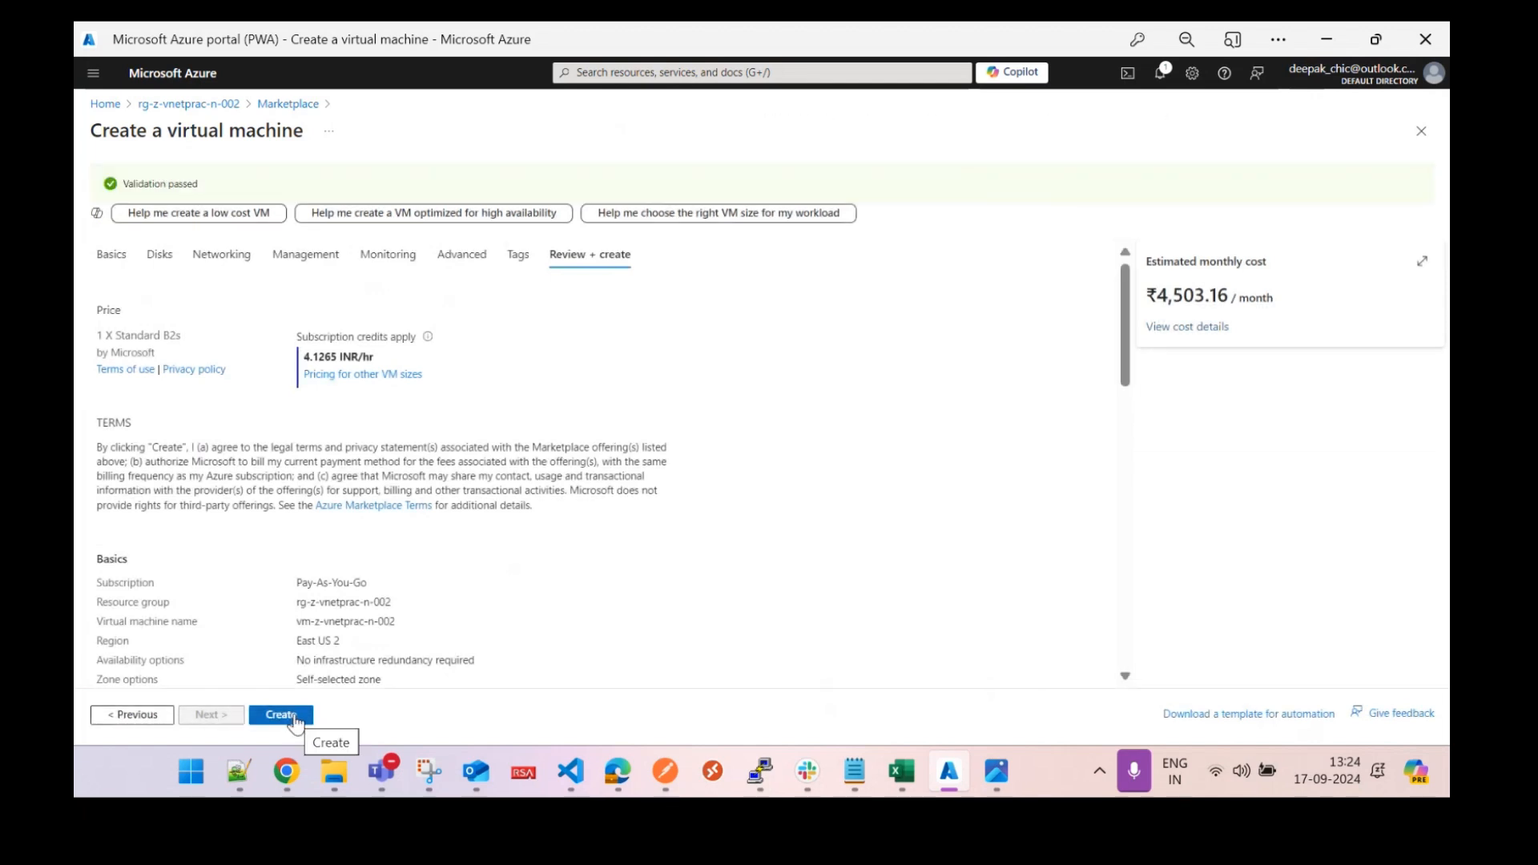
pyautogui.click(295, 716)
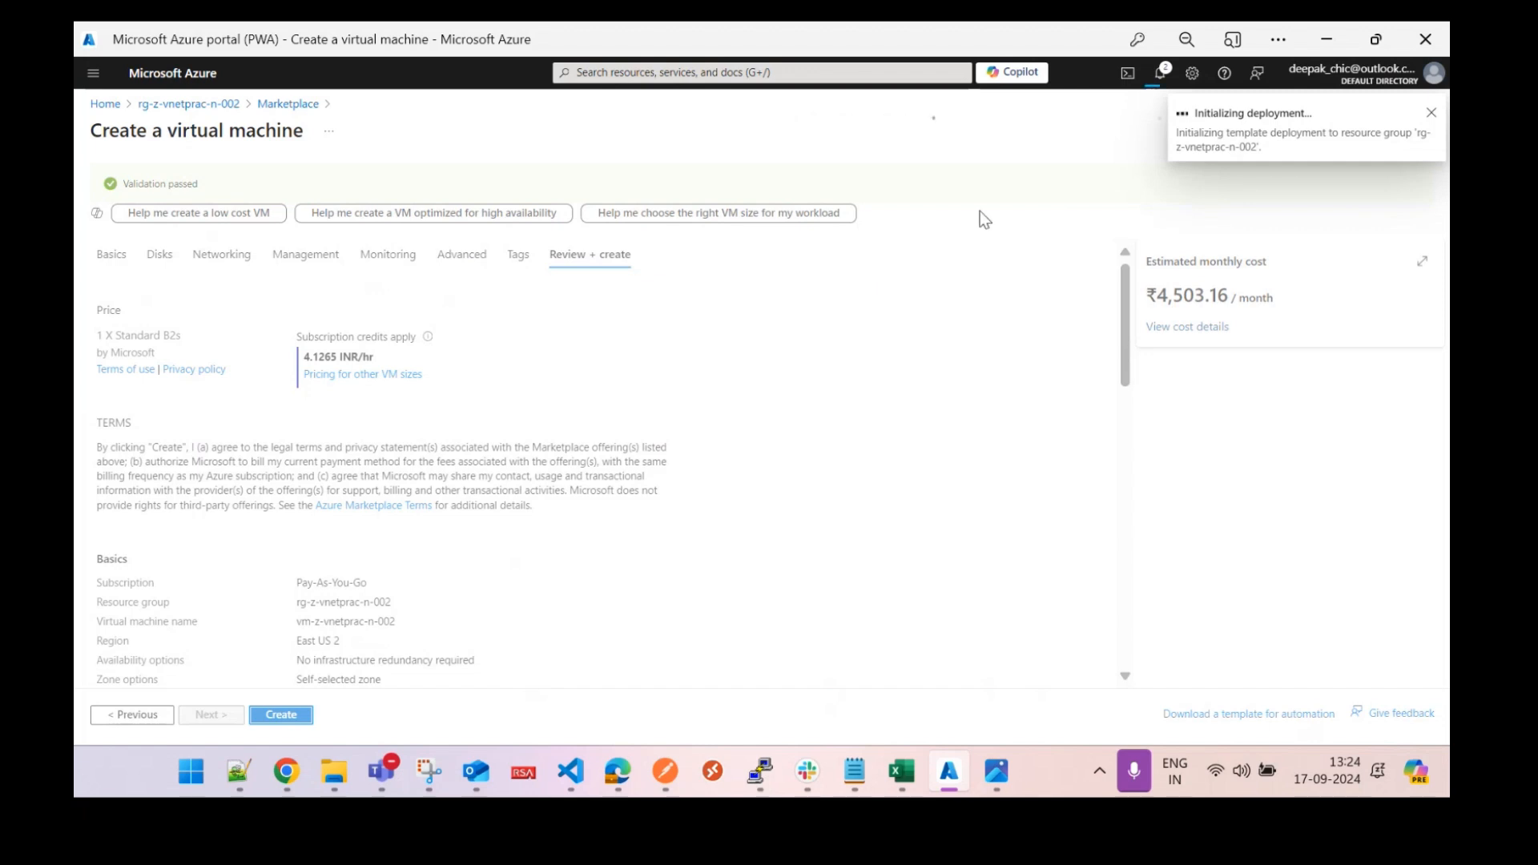
pyautogui.click(1158, 77)
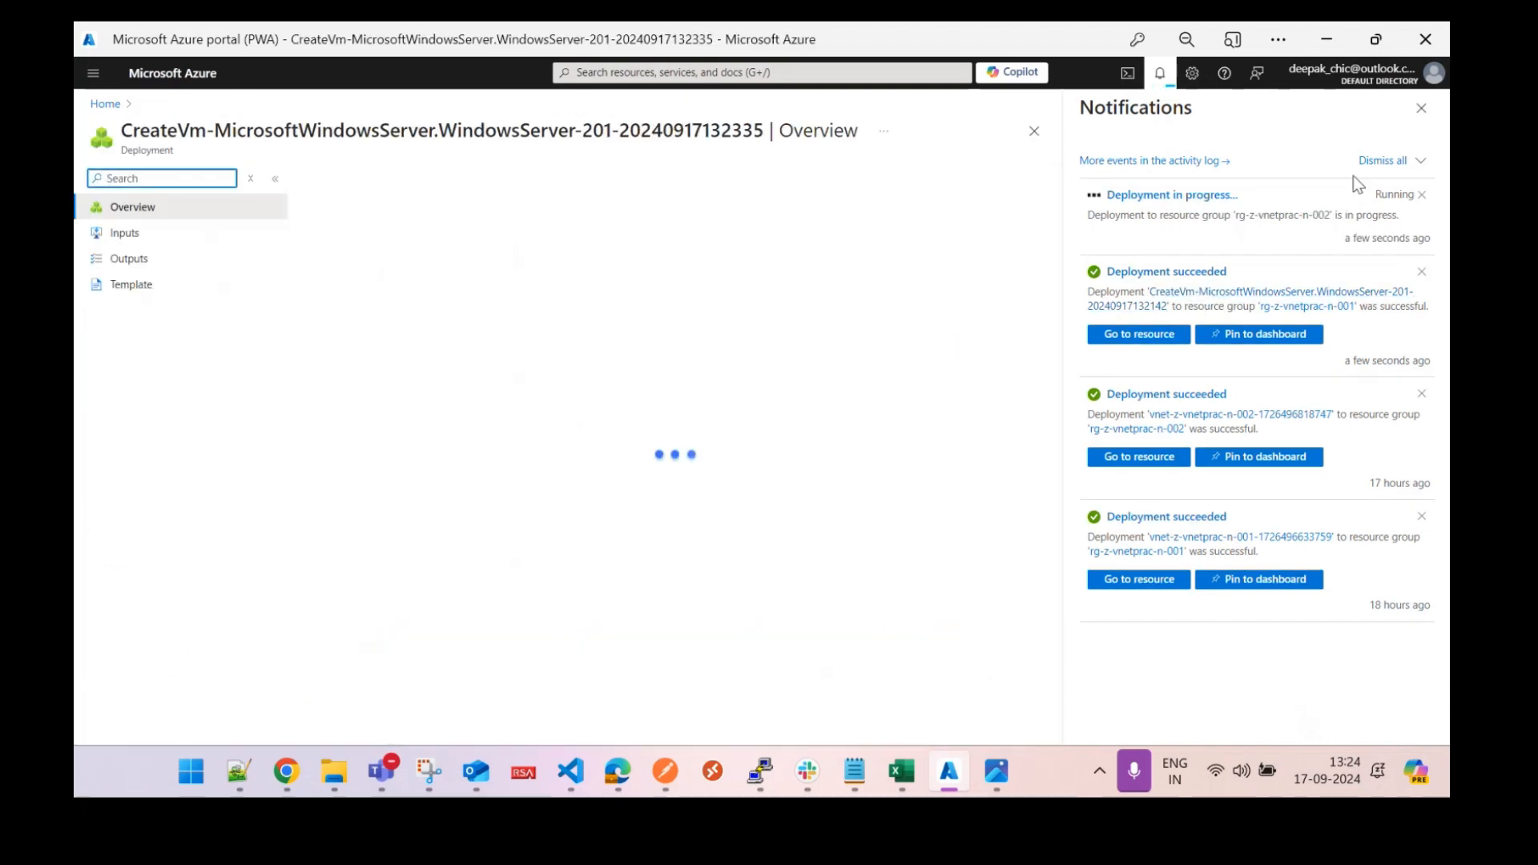
# Go from Home through rg-z-vnetprac-n-001 to vm-z-vnetprac-n-001's Bastion page and choose manual configuration.
pyautogui.click(1421, 108)
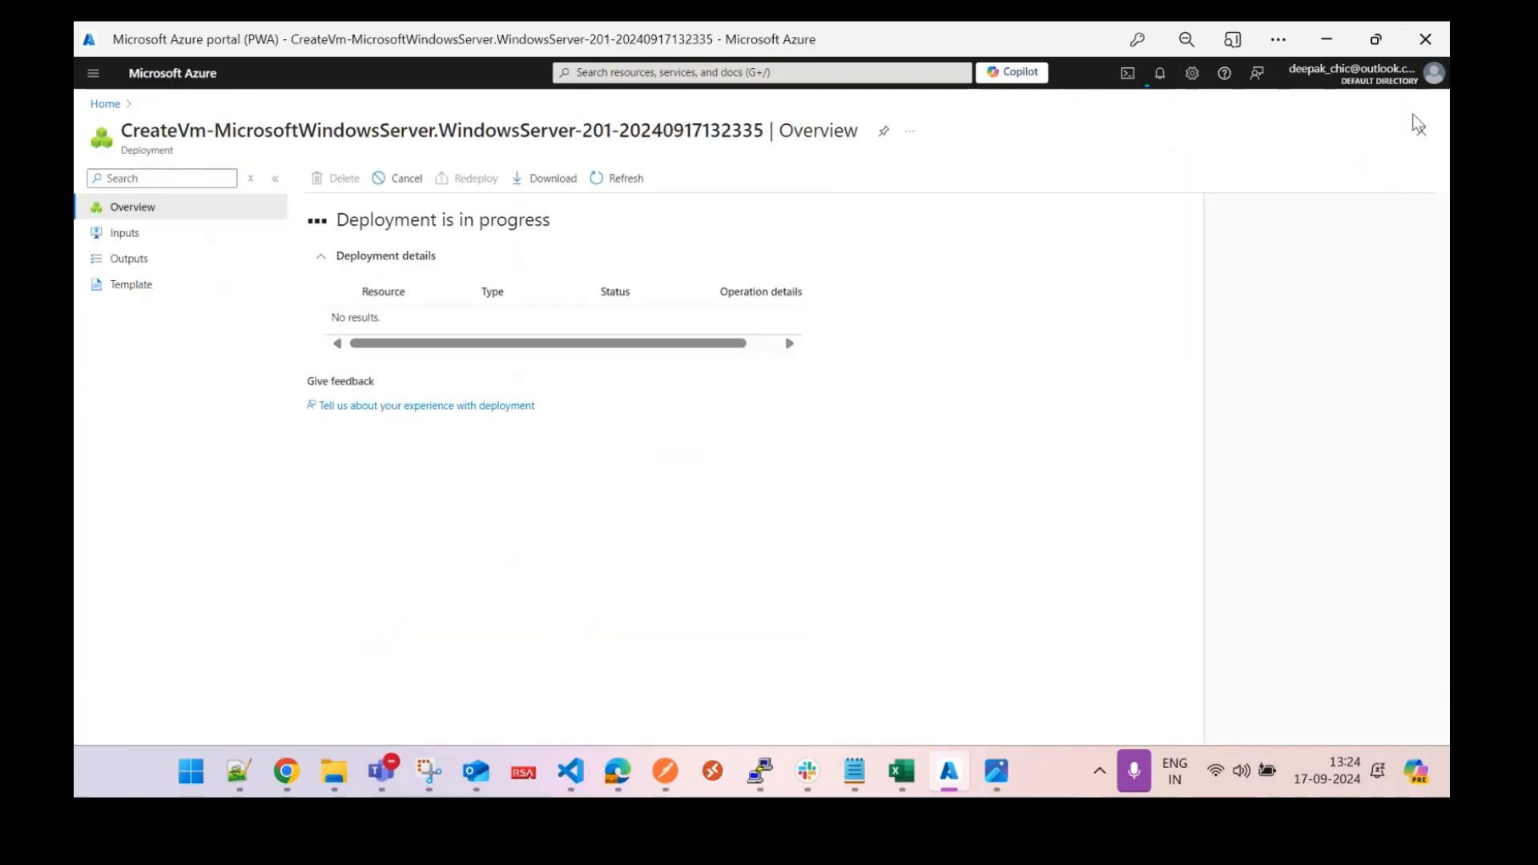
pyautogui.click(105, 103)
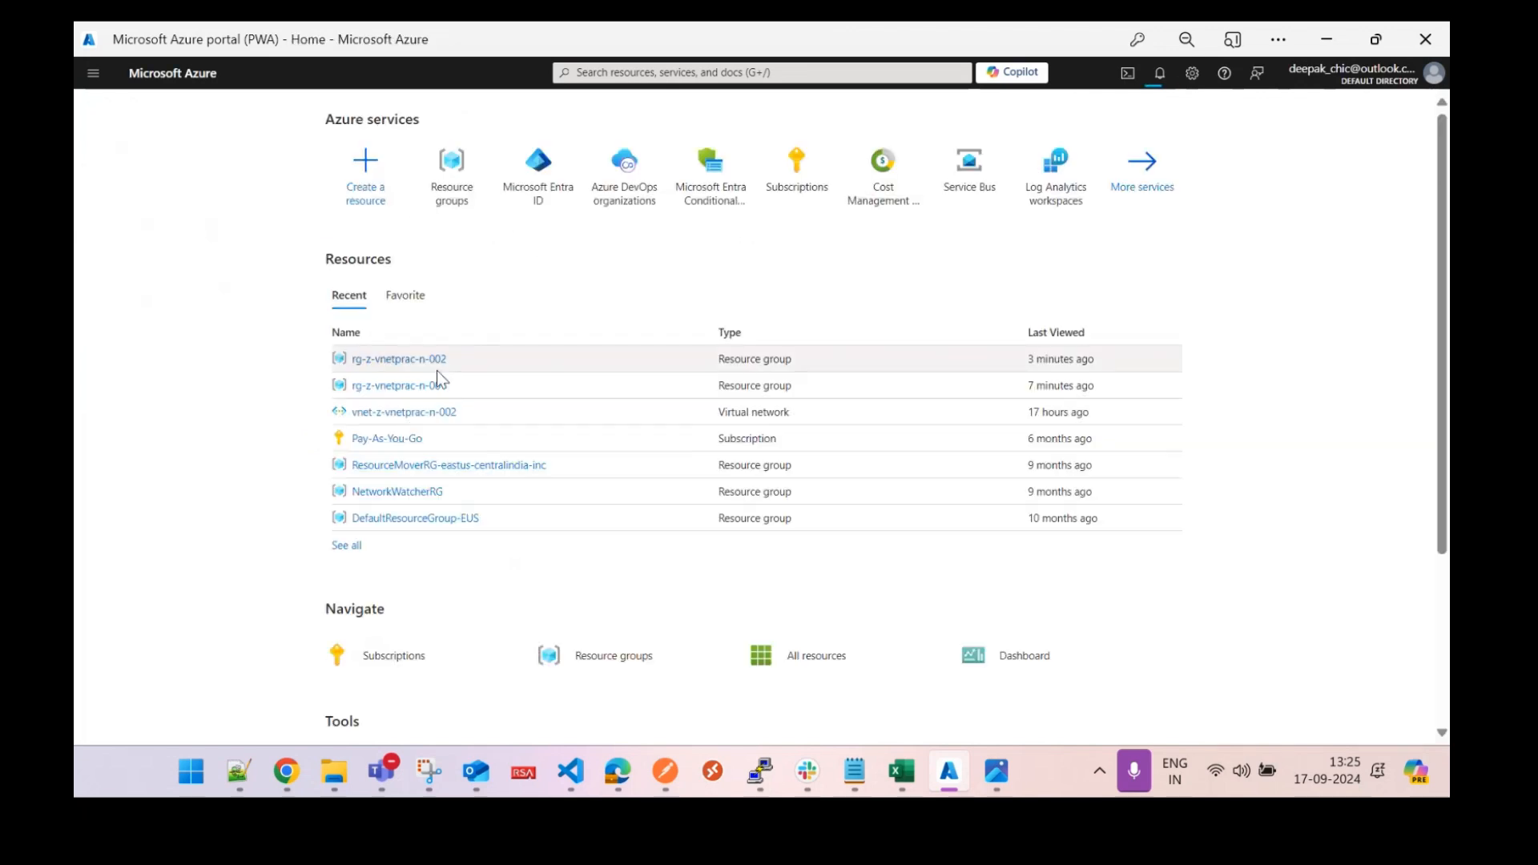
pyautogui.click(425, 386)
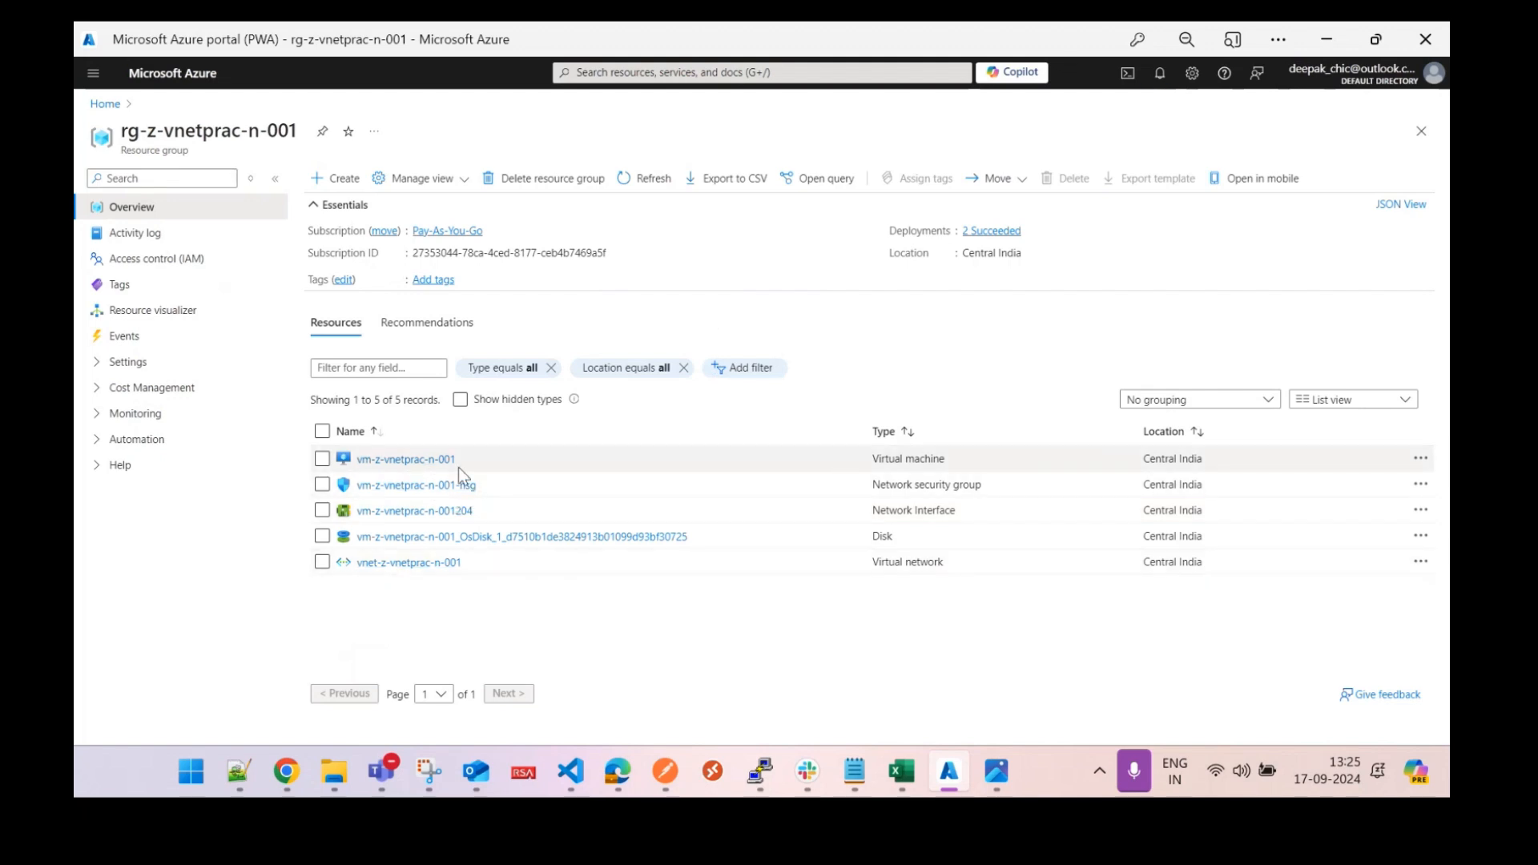
pyautogui.click(416, 459)
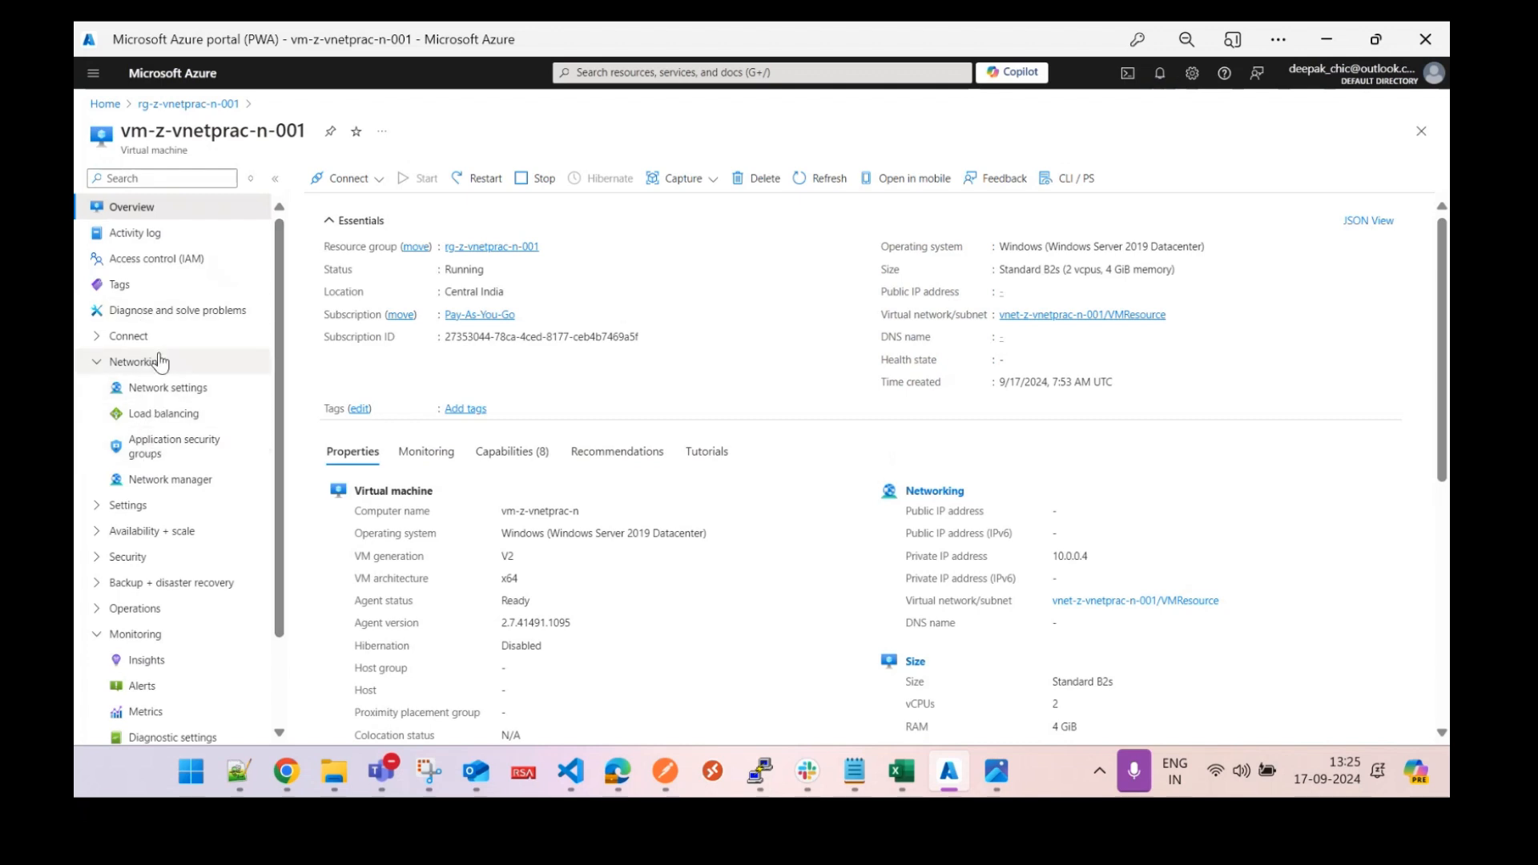
pyautogui.click(99, 336)
pyautogui.click(145, 388)
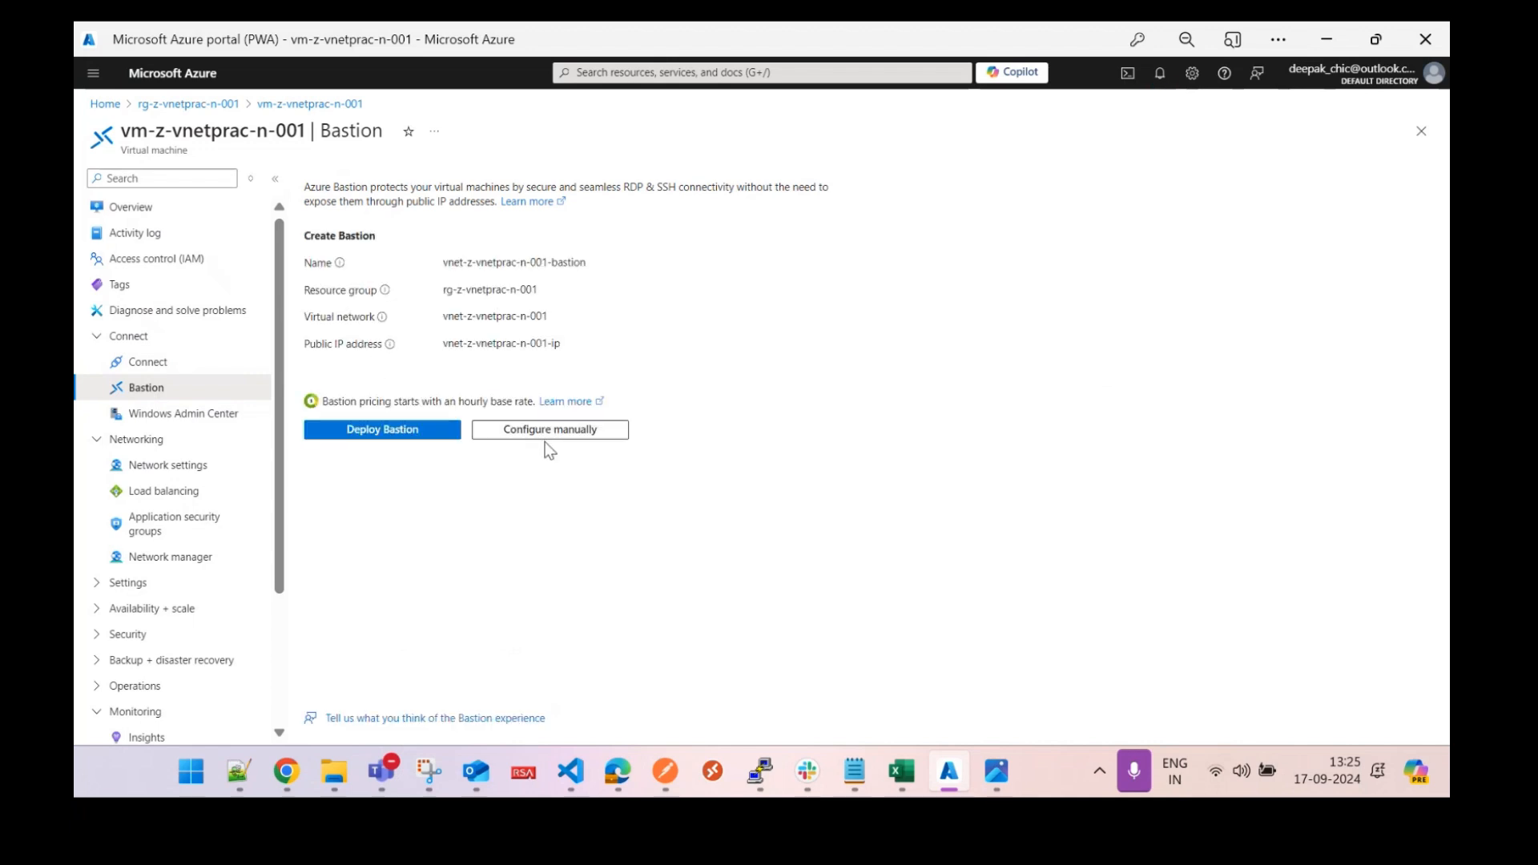
pyautogui.click(533, 434)
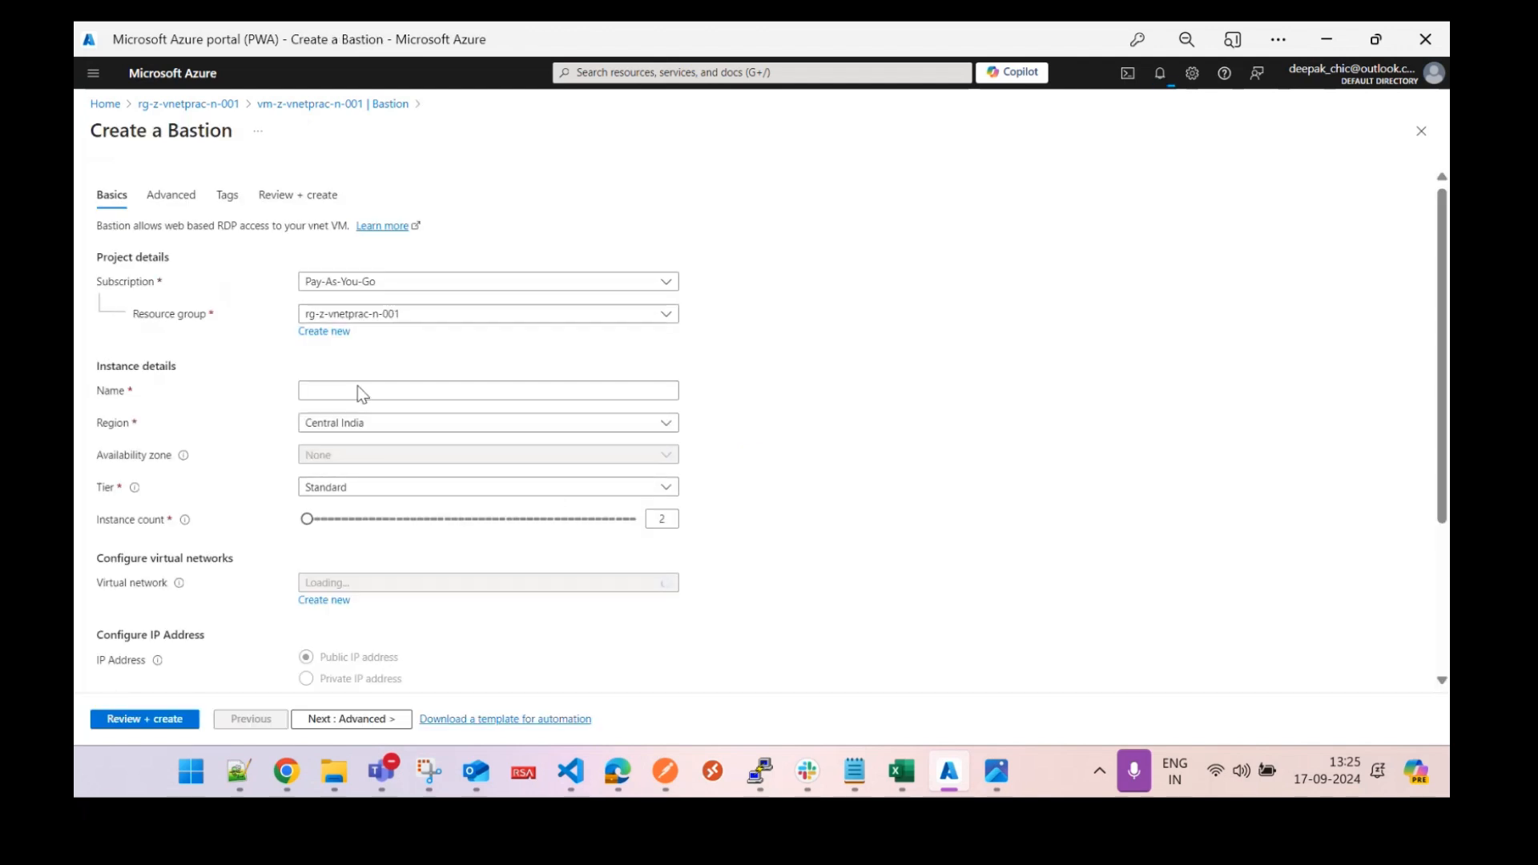
# Name the Bastion bt-z-vnetprac-n-001, pick the Basic tier, and attach it to vnet-z-vnetprac-n-001.
pyautogui.click(351, 388)
pyautogui.write('bt-')
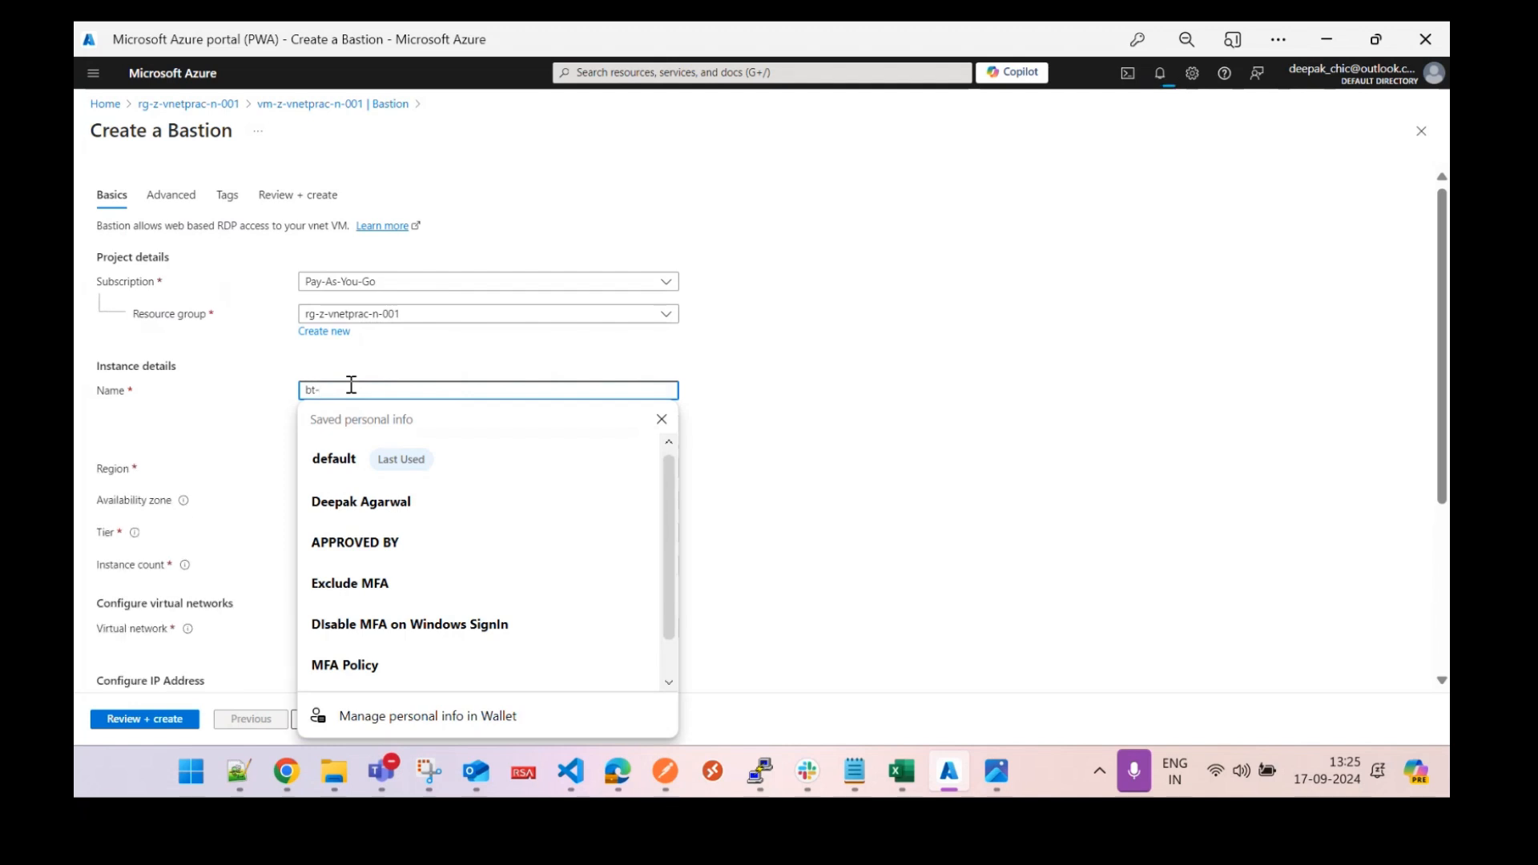
pyautogui.write('z-')
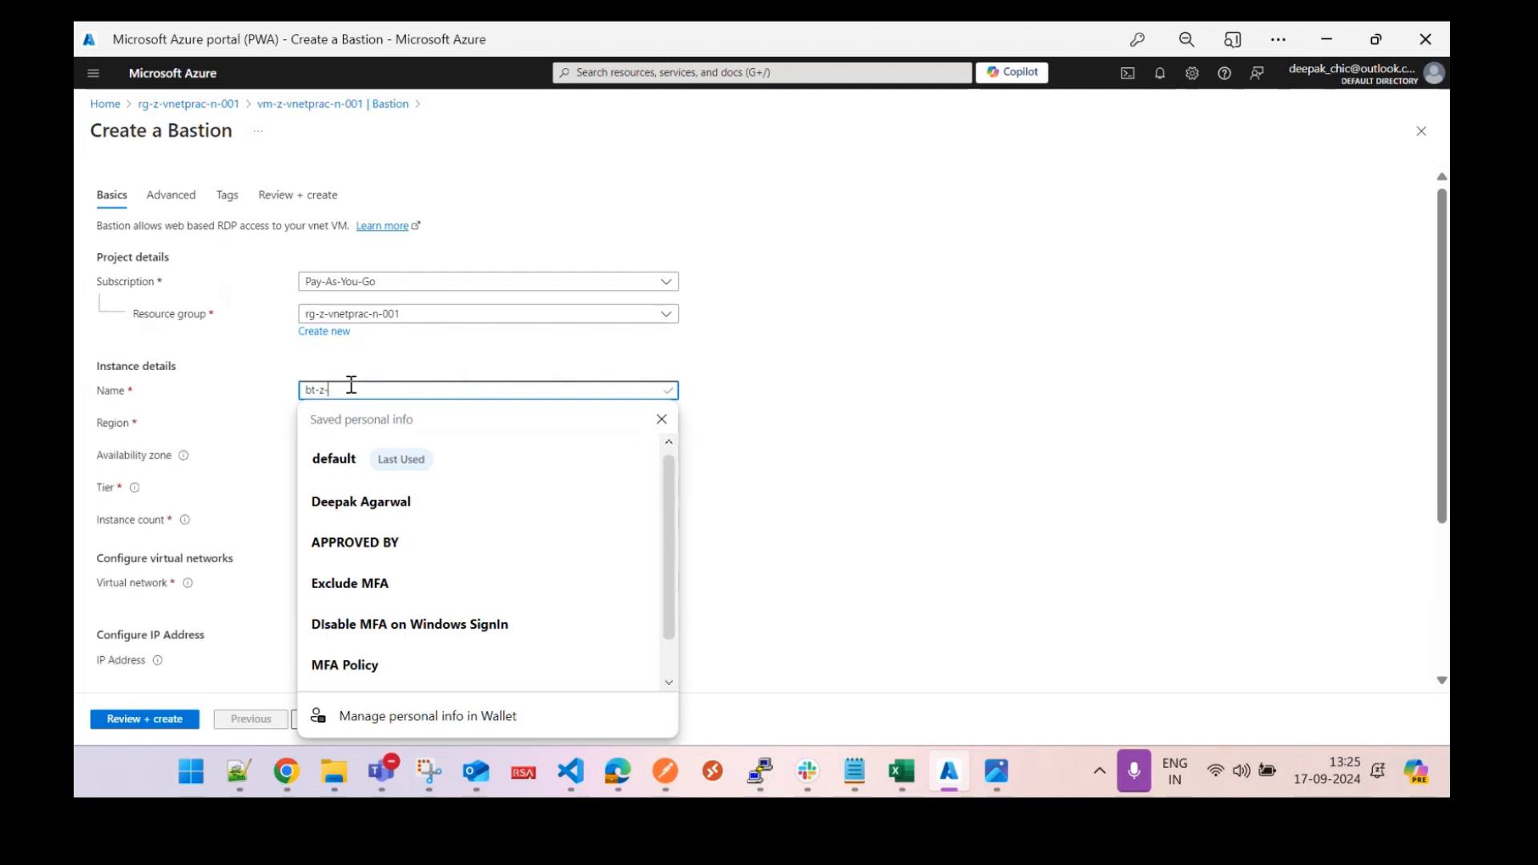
pyautogui.write('vnet')
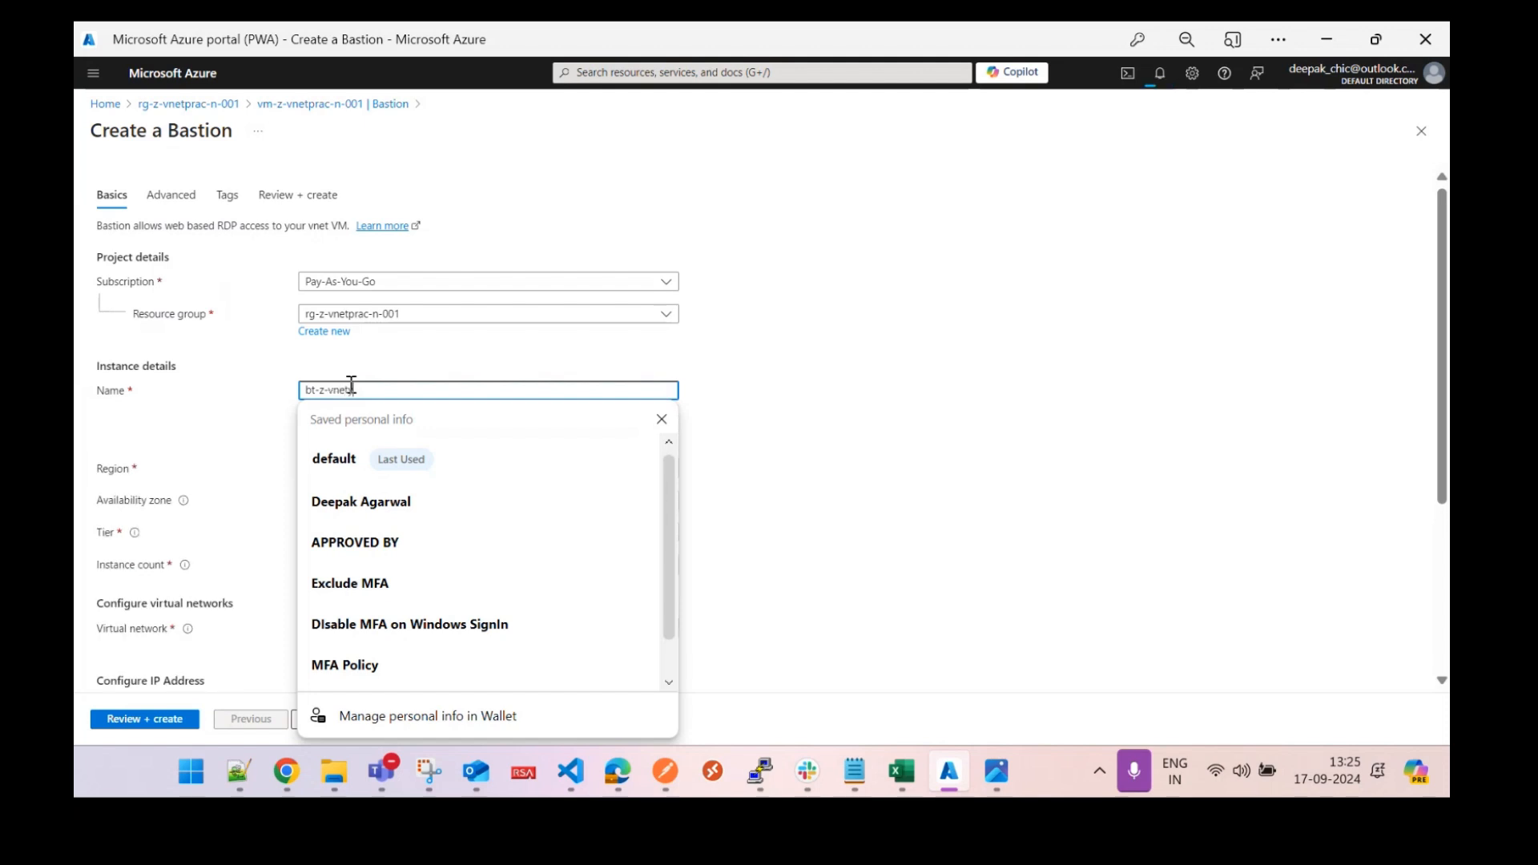
pyautogui.write('prac')
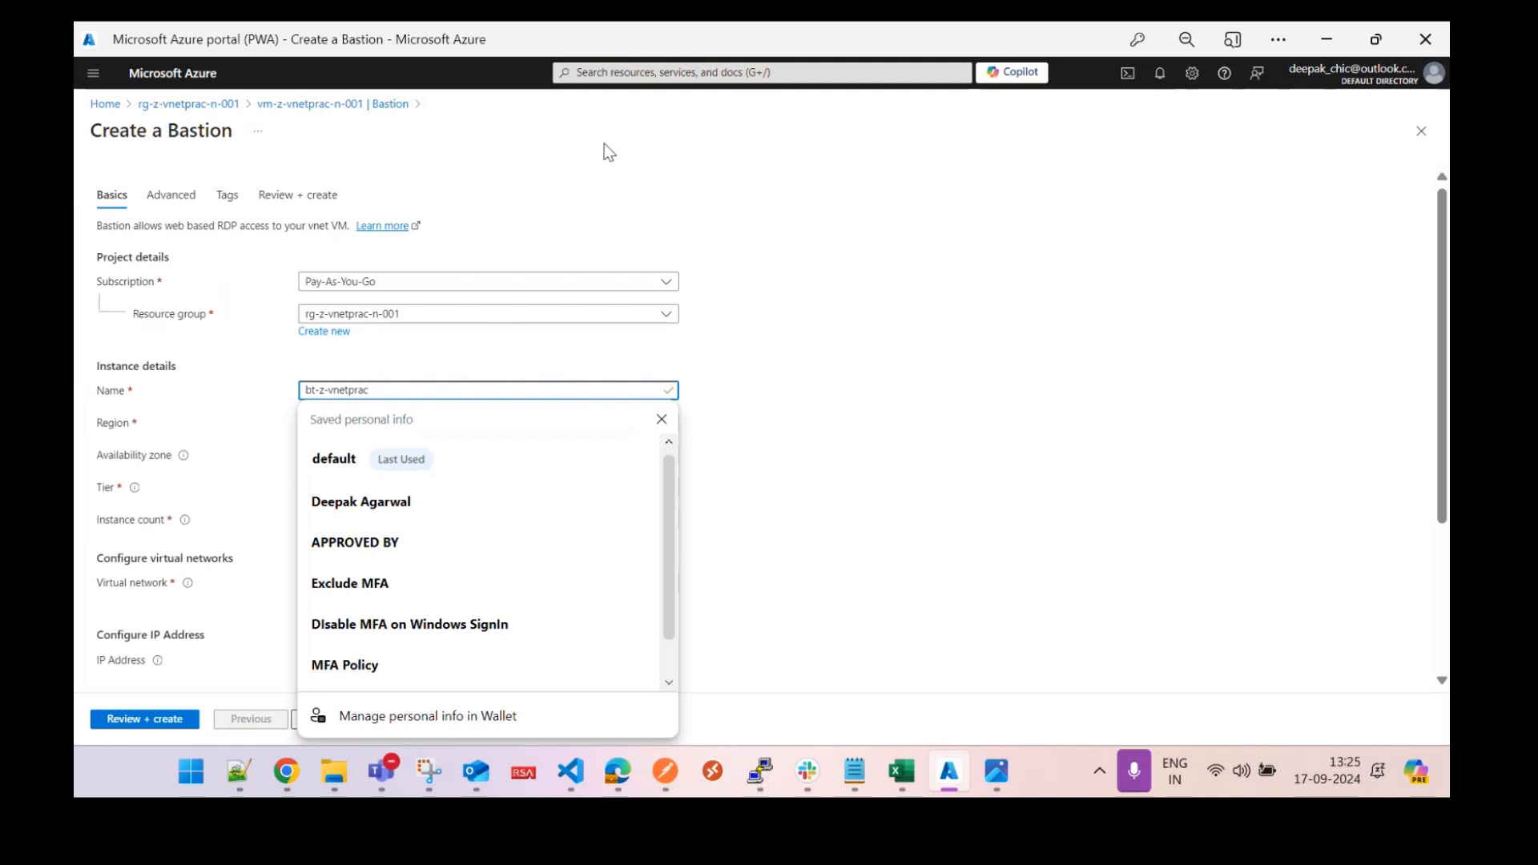
pyautogui.write('-n-001')
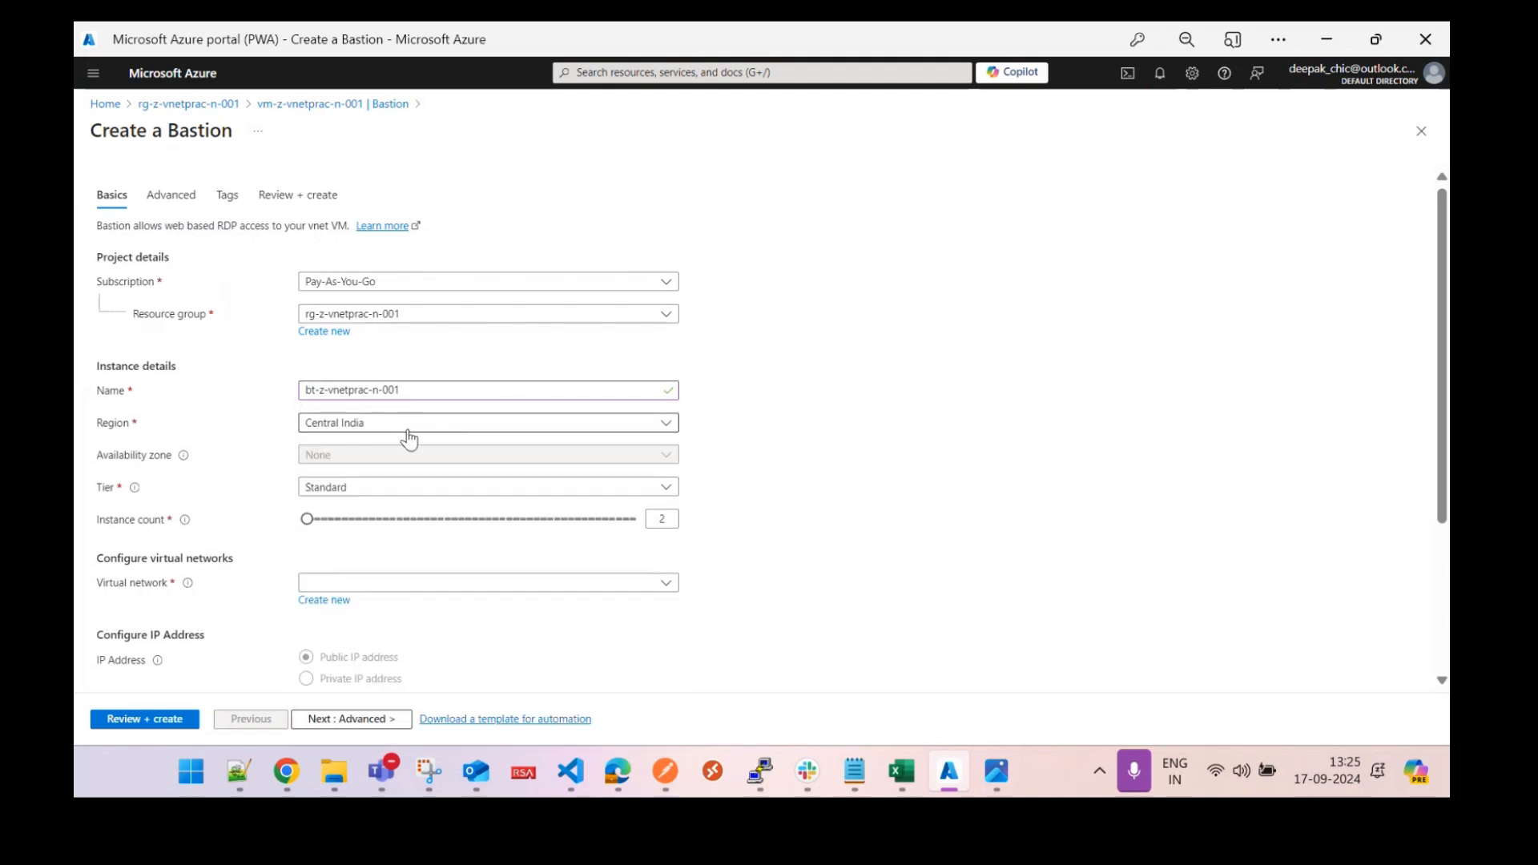
pyautogui.click(384, 489)
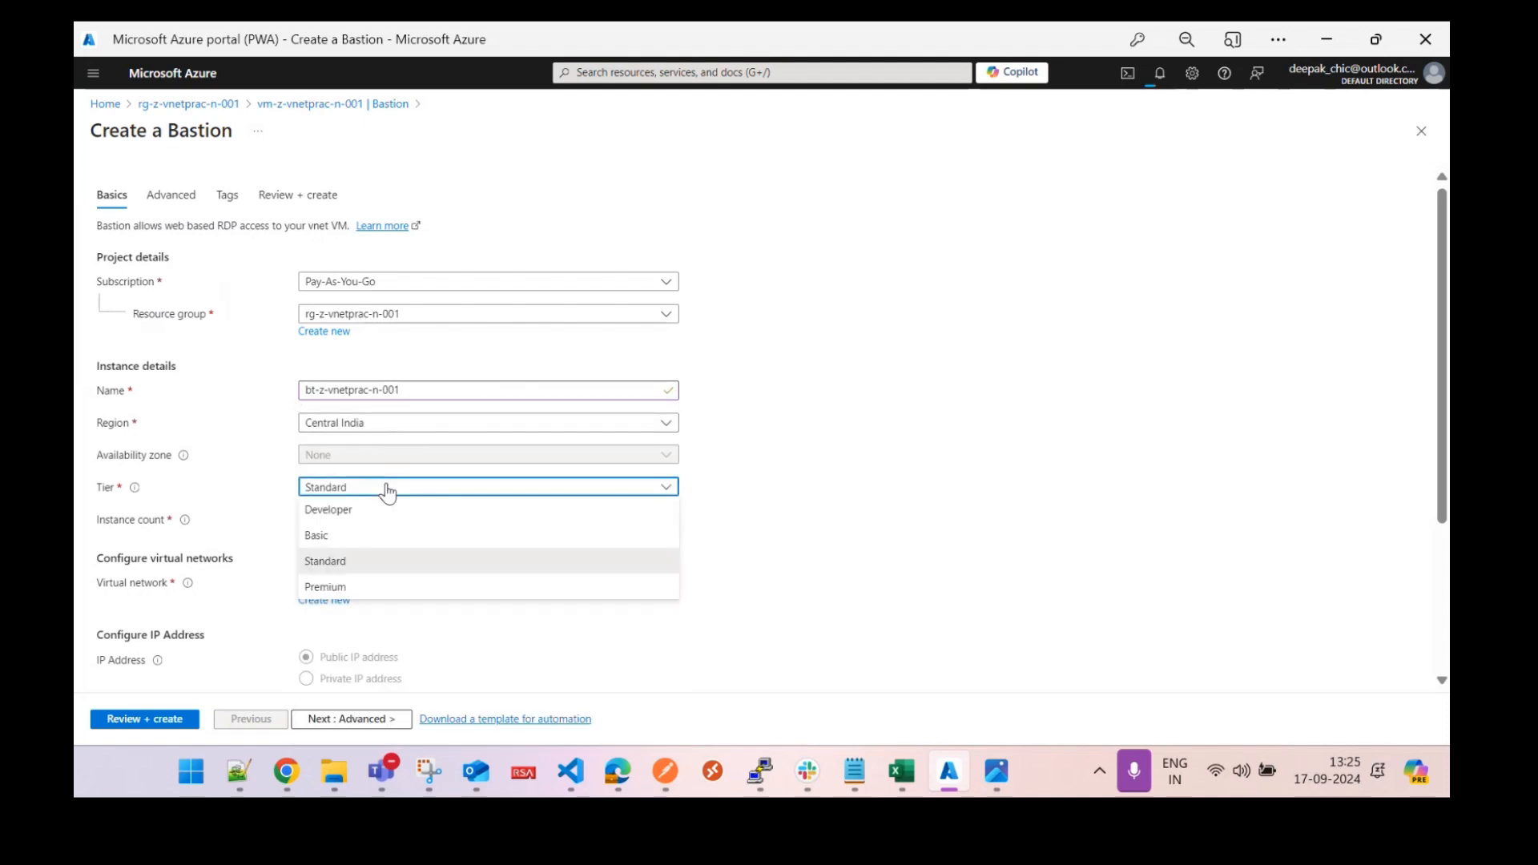
pyautogui.click(351, 538)
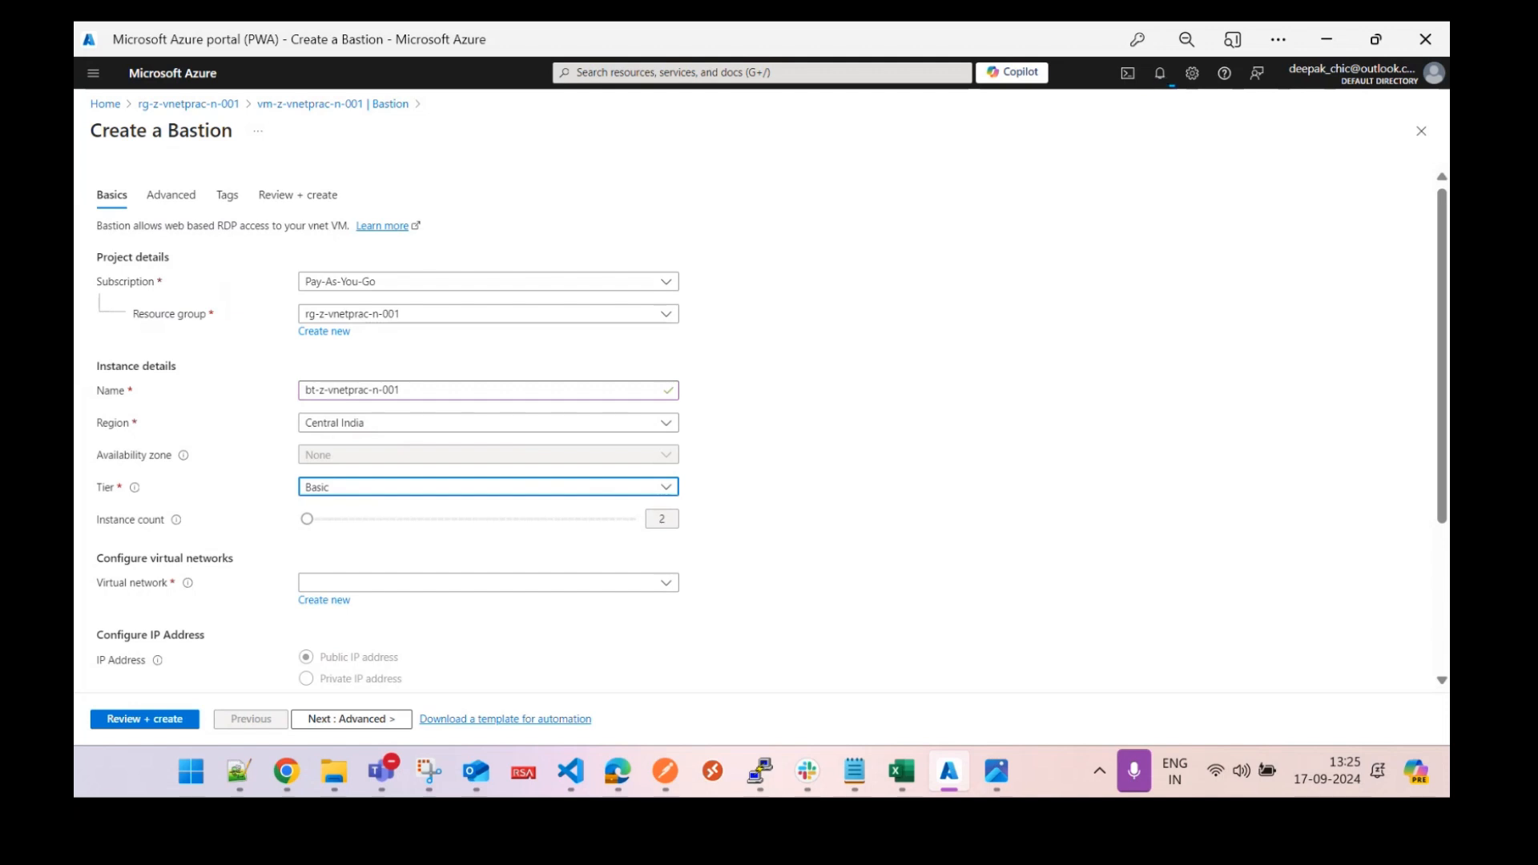
pyautogui.moveTo(1444, 367); pyautogui.dragTo(1448, 457)
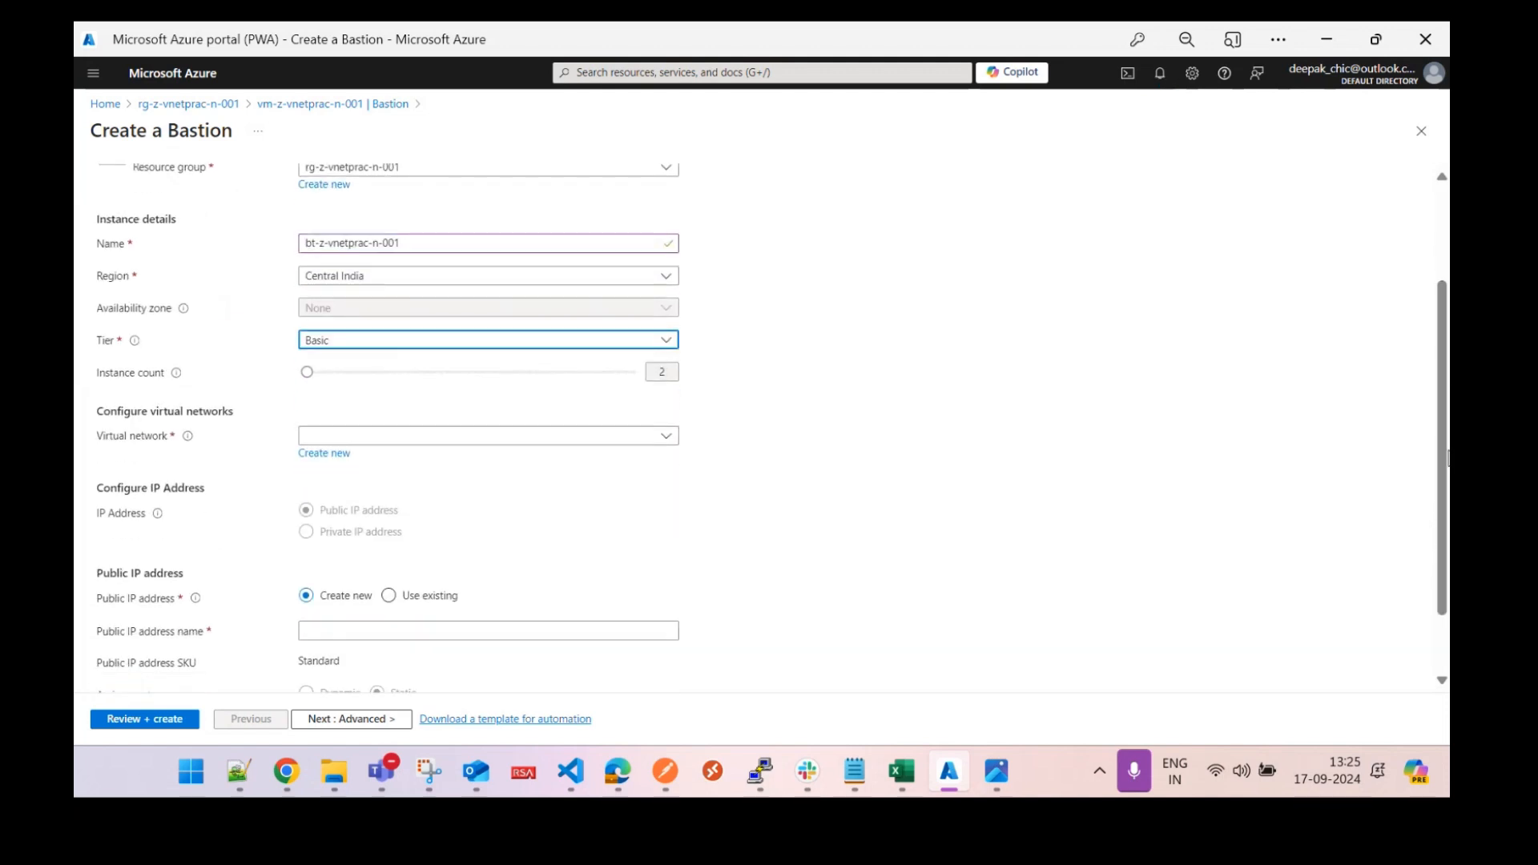
pyautogui.click(548, 438)
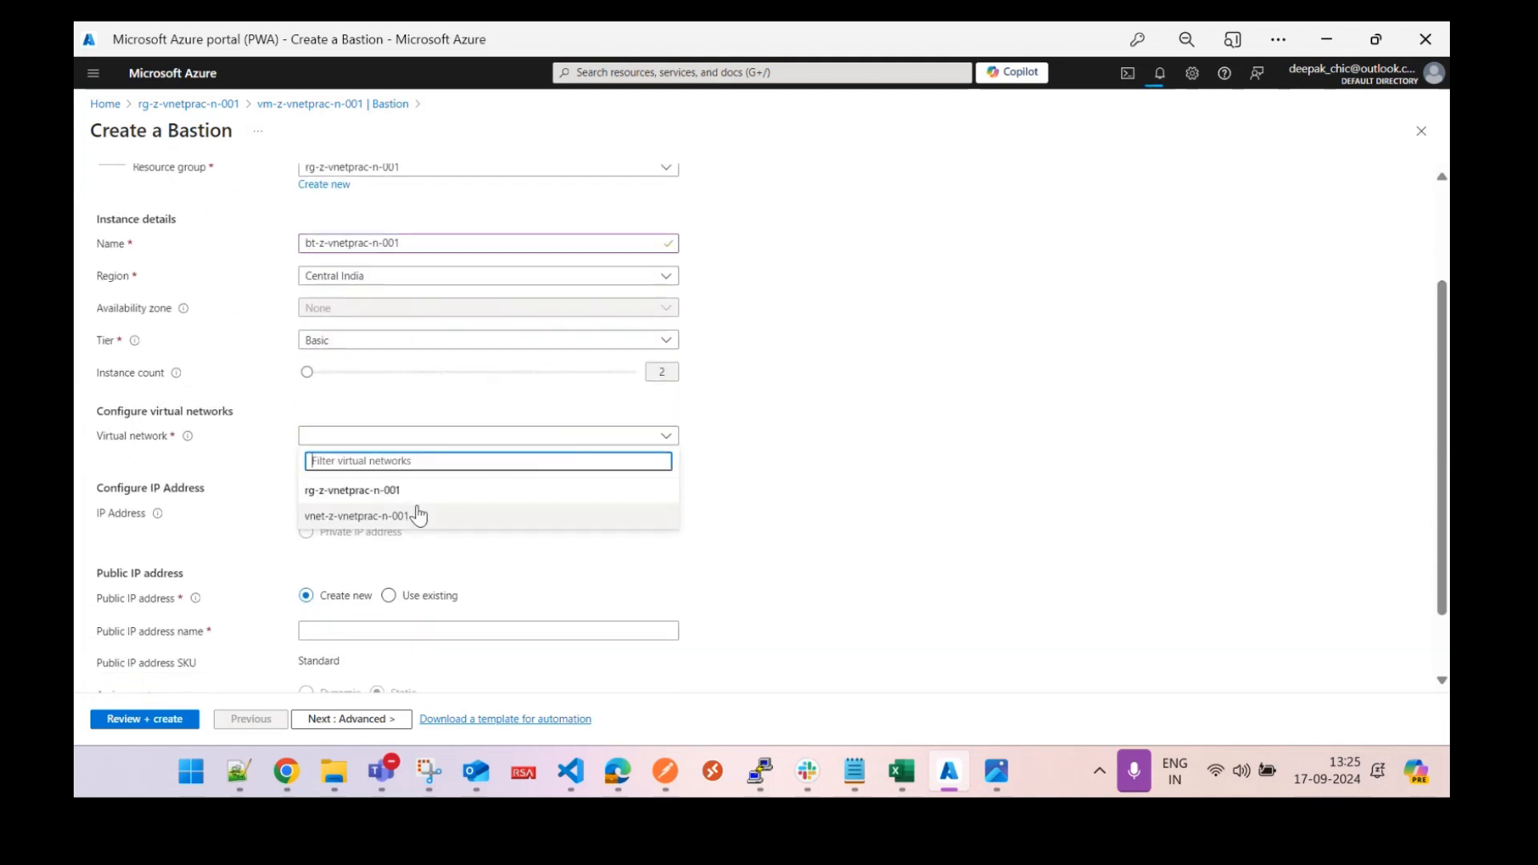
pyautogui.click(414, 517)
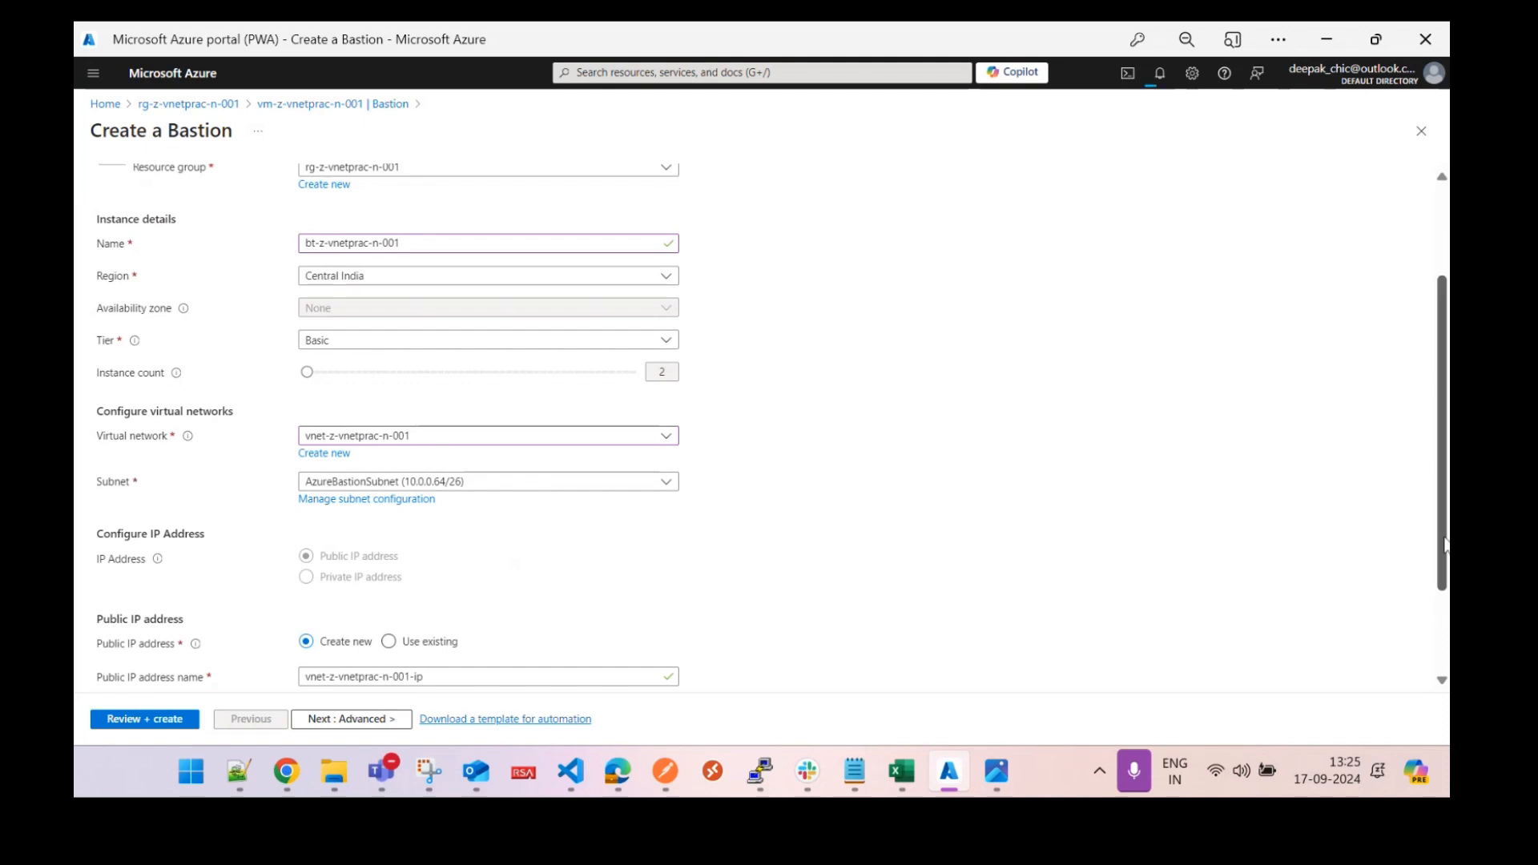
# Replace the suggested public IP name with pip-z-vnetprac-n-001 and continue to the Advanced tab.
pyautogui.scroll(-3, 1423, 567)
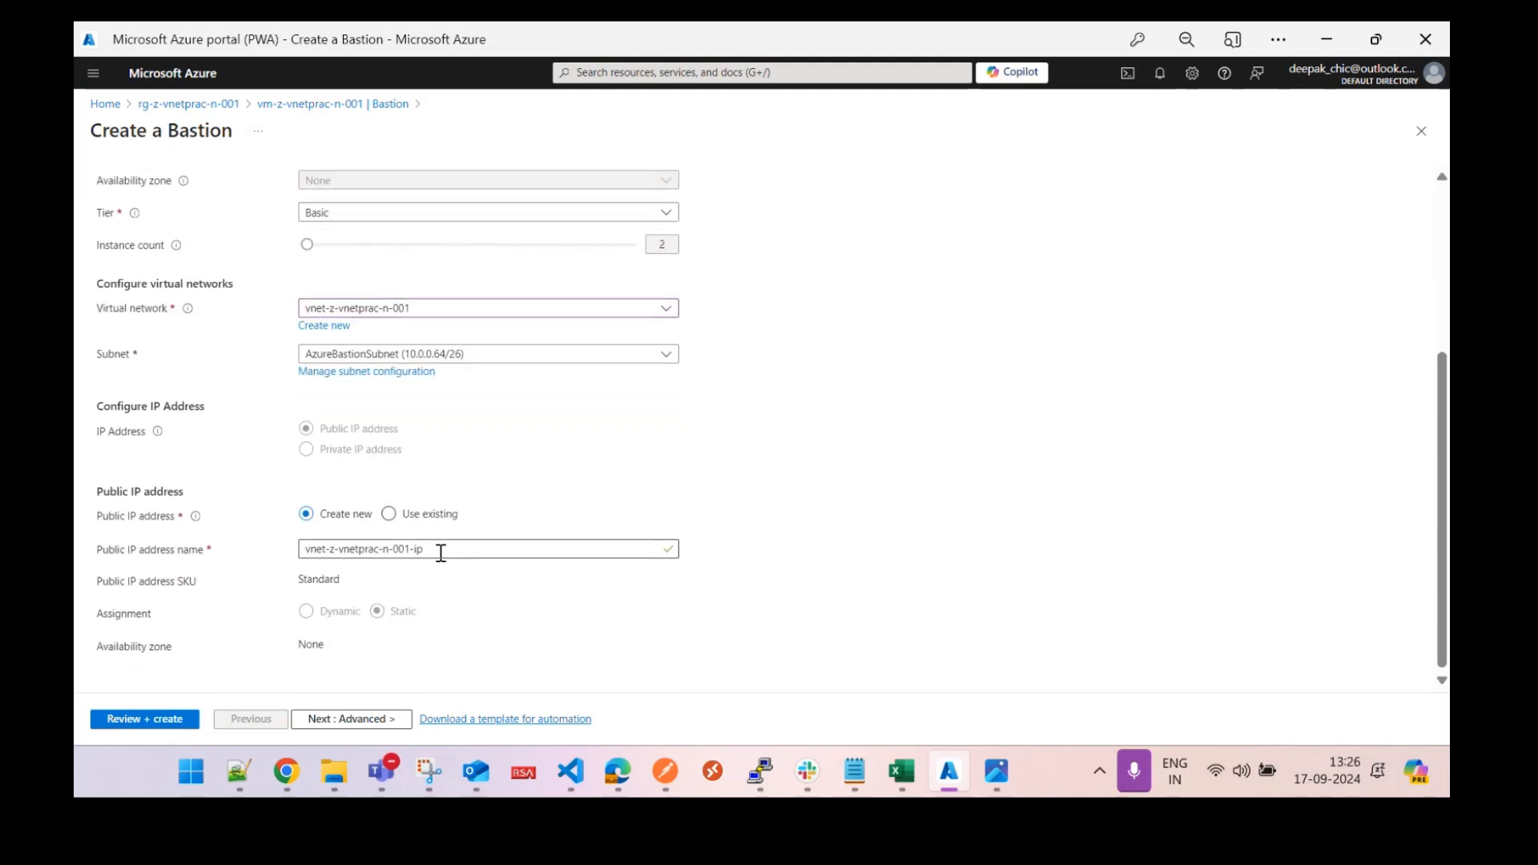
pyautogui.moveTo(446, 550); pyautogui.dragTo(272, 547)
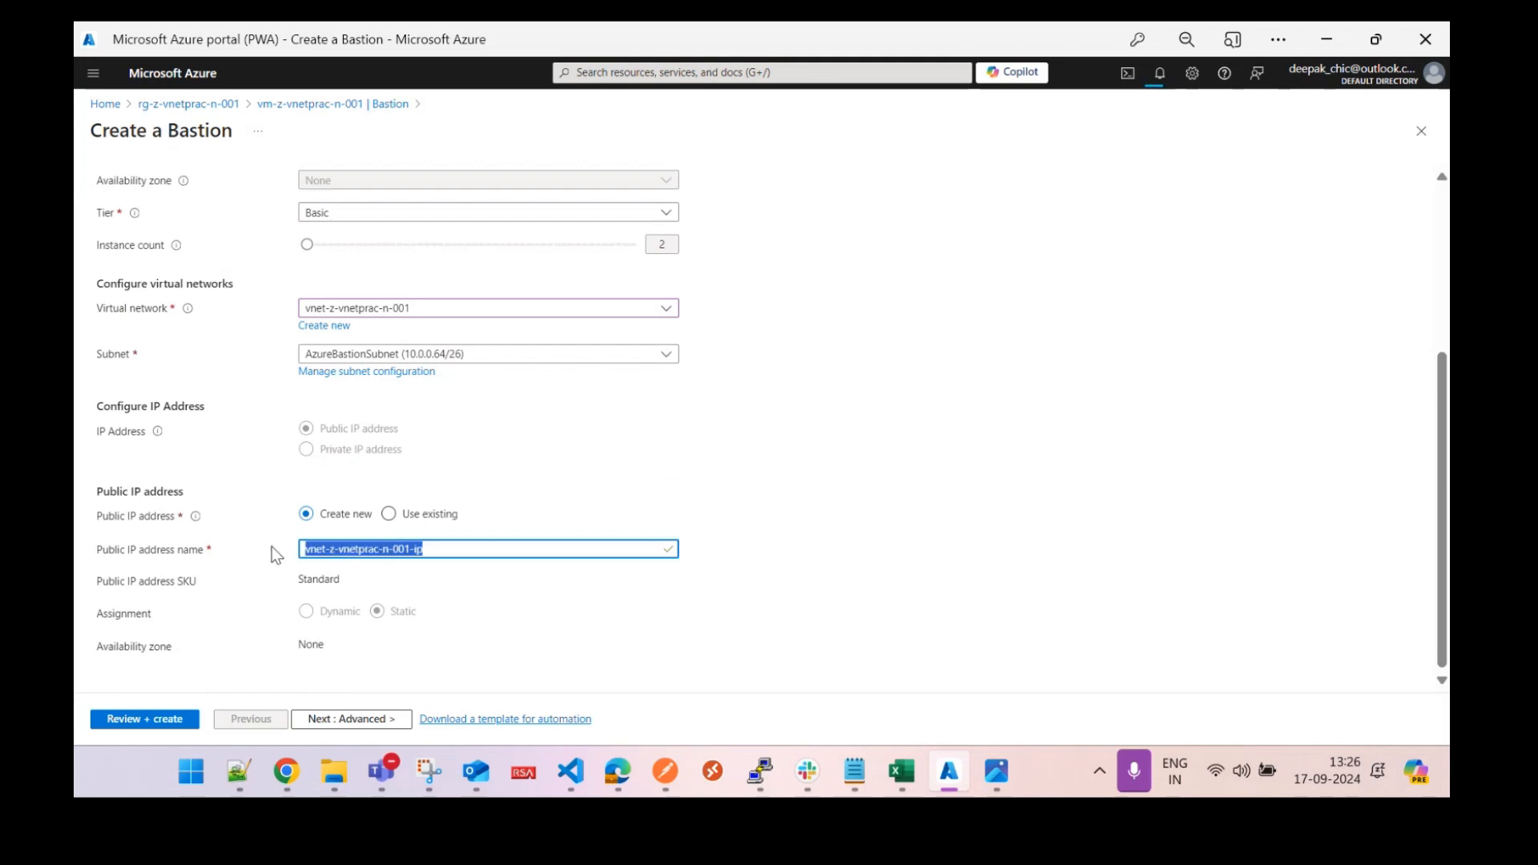
pyautogui.write('pip-')
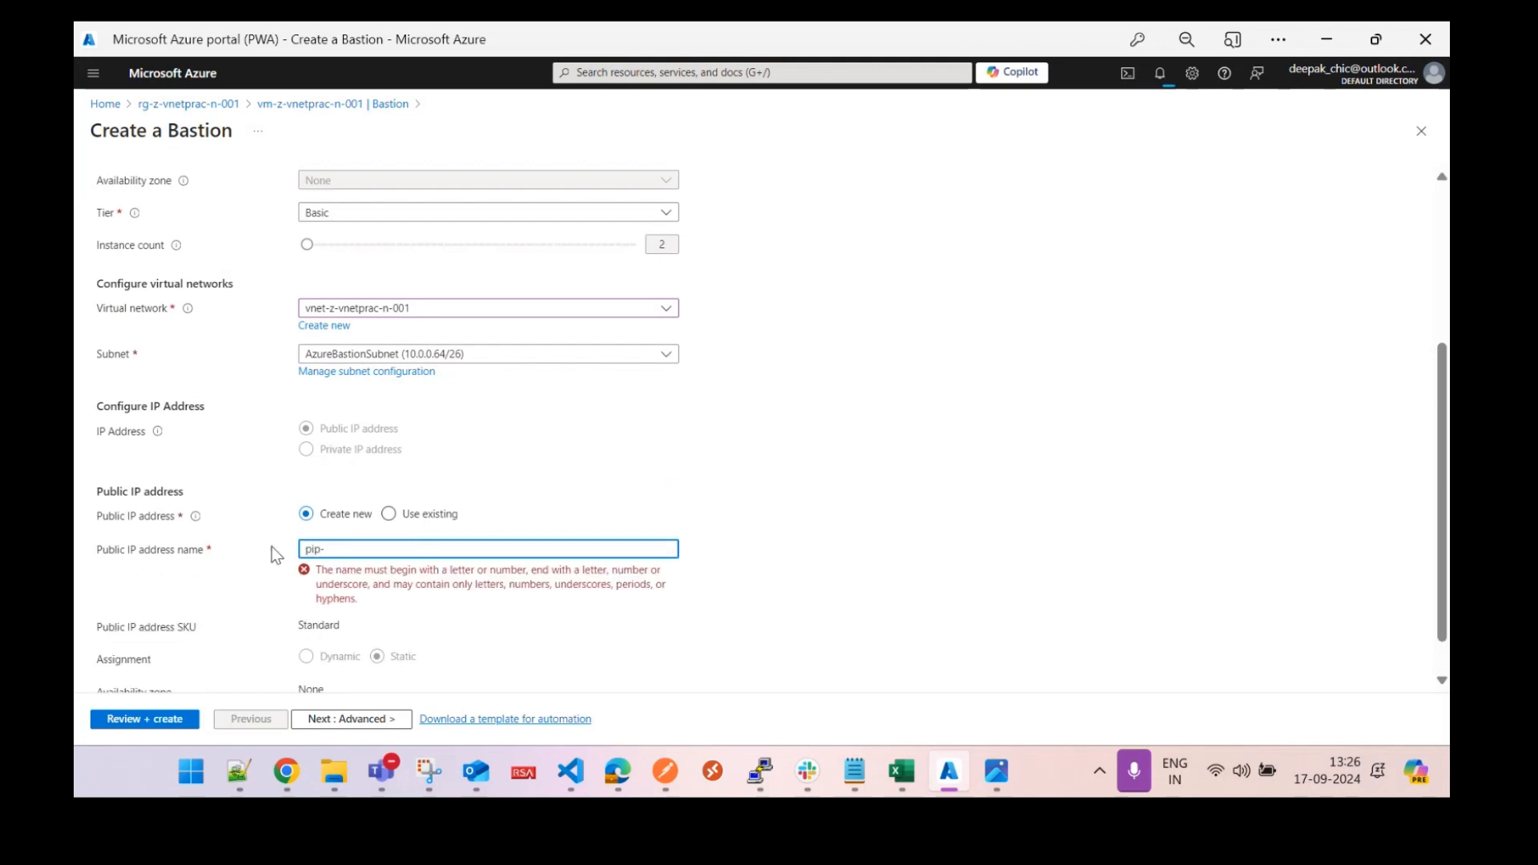
pyautogui.write('z-vnetprac-n-001')
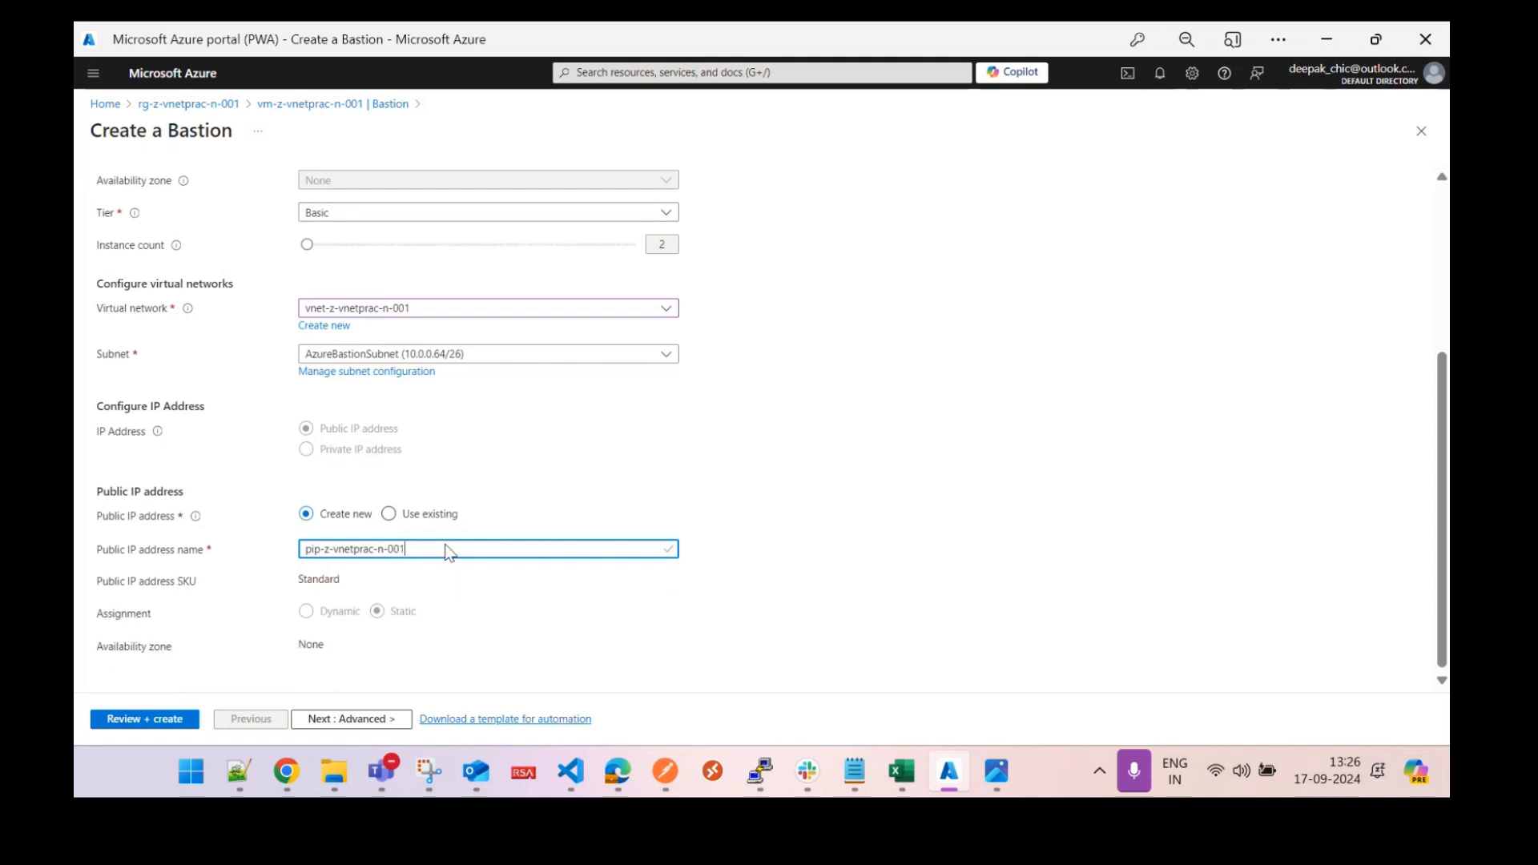
pyautogui.click(343, 718)
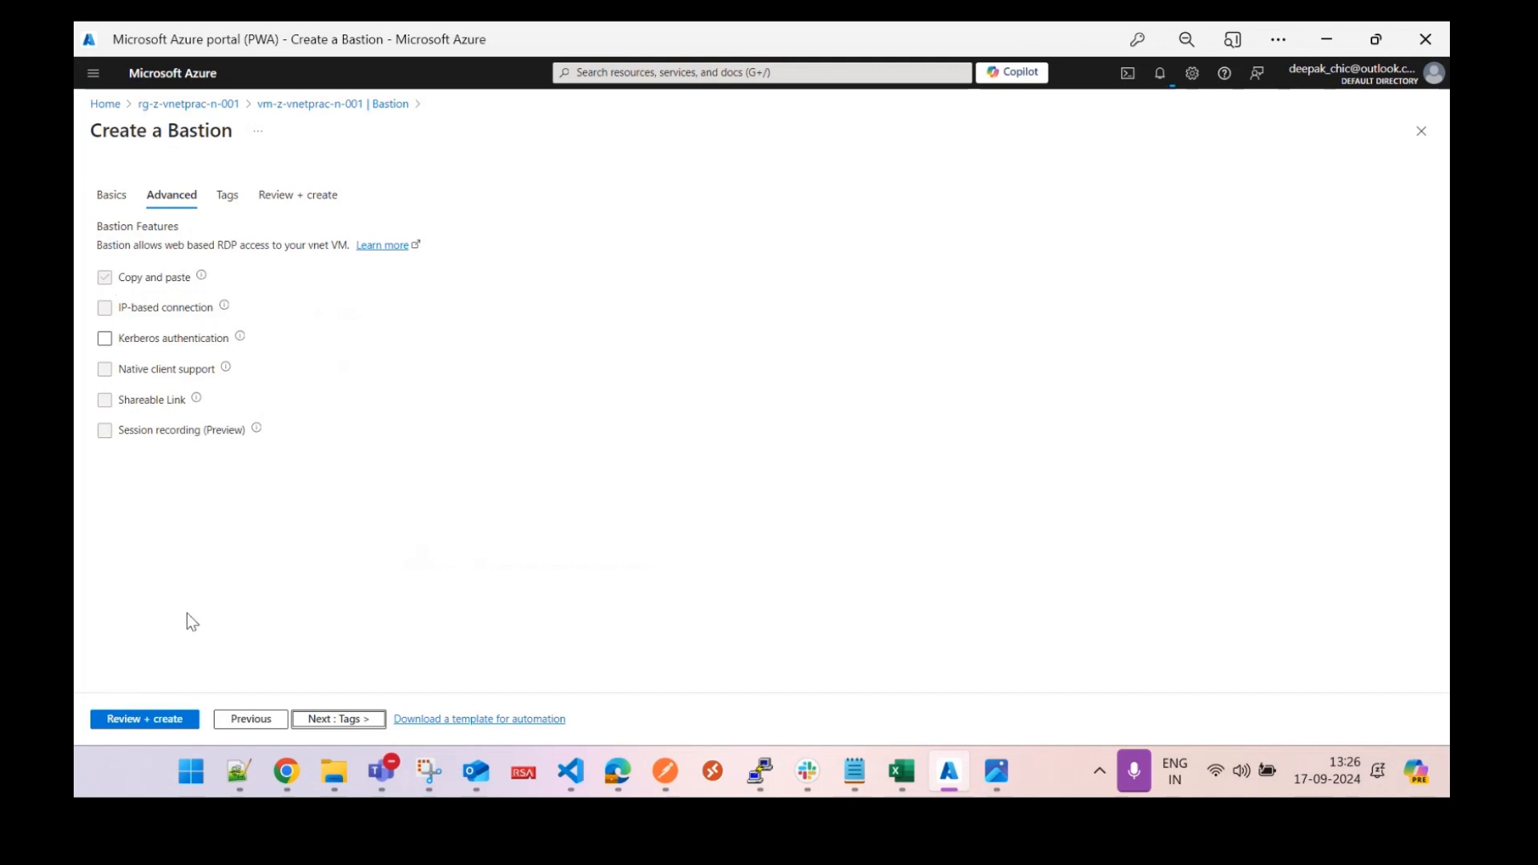
# Review bt-z-vnetprac-n-001, confirm validation passed, and create the Bastion.
pyautogui.click(142, 720)
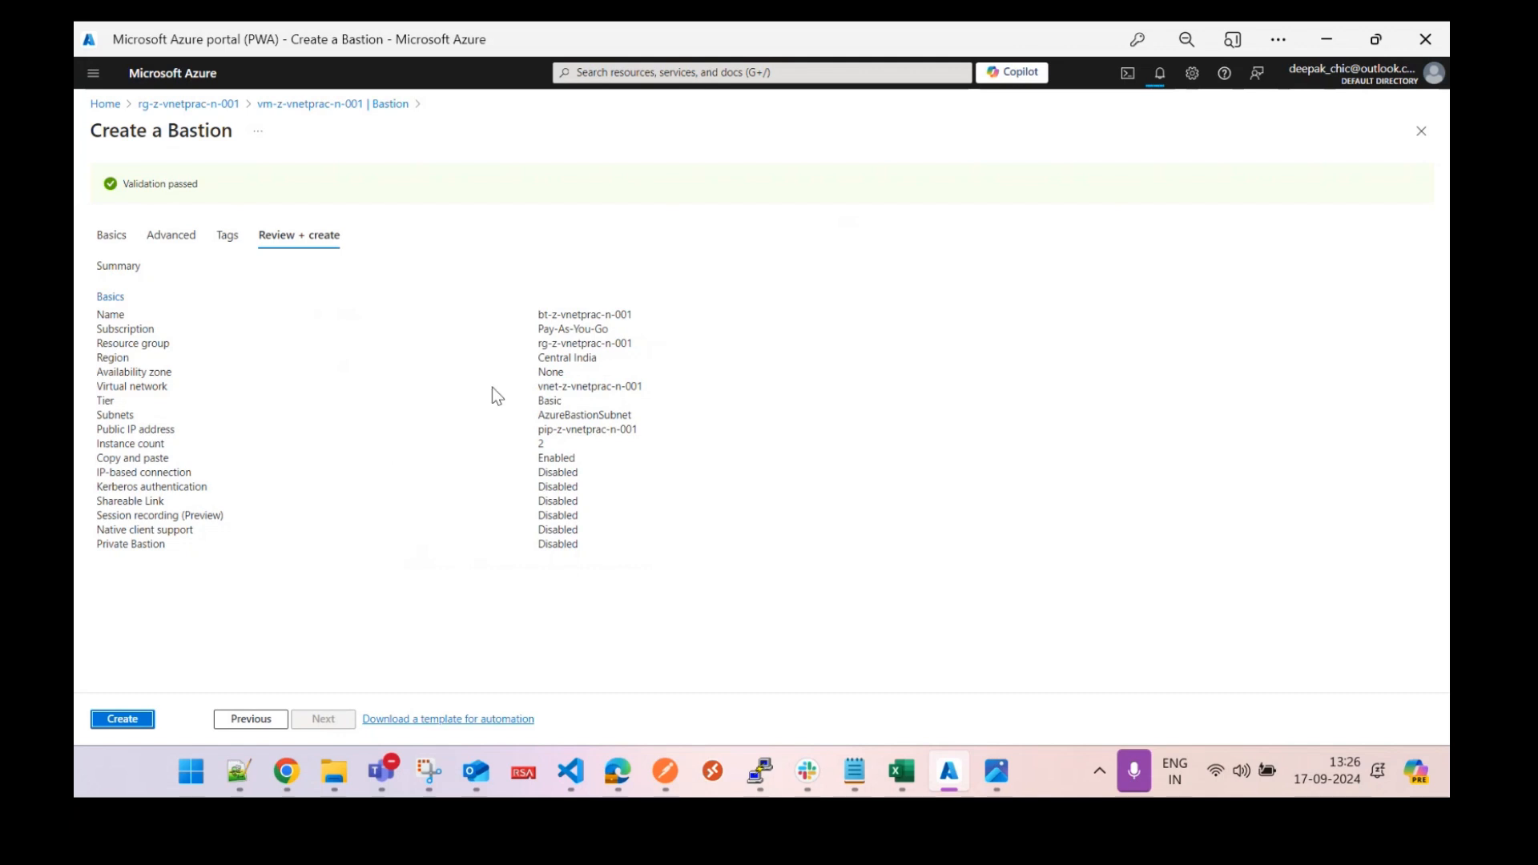
pyautogui.click(124, 721)
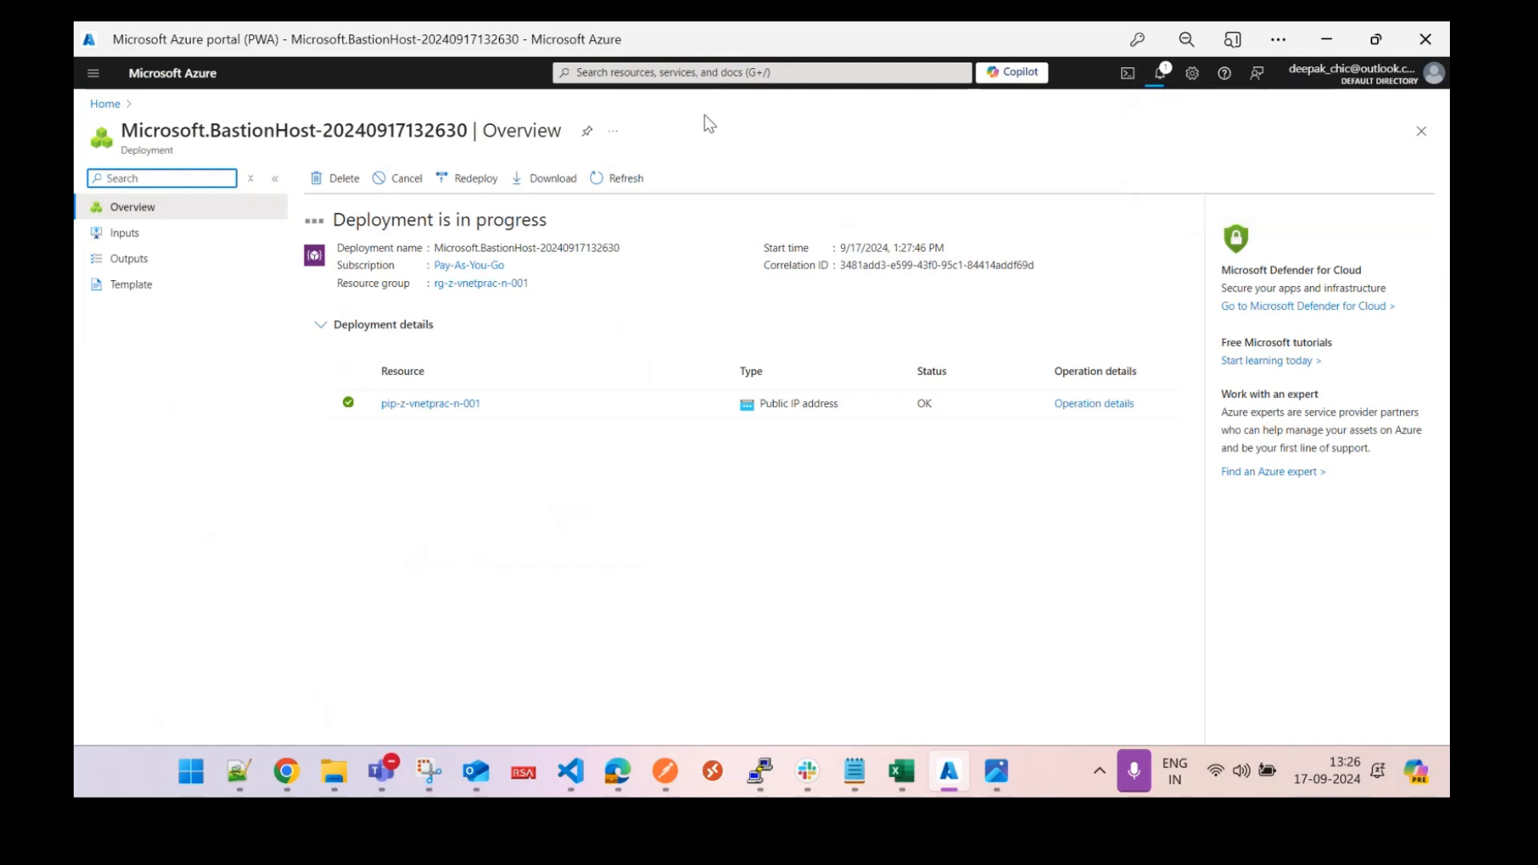
# Go from Home through rg-z-vnetprac-n-002 to vm-z-vnetprac-n-002's Bastion page.
pyautogui.click(104, 105)
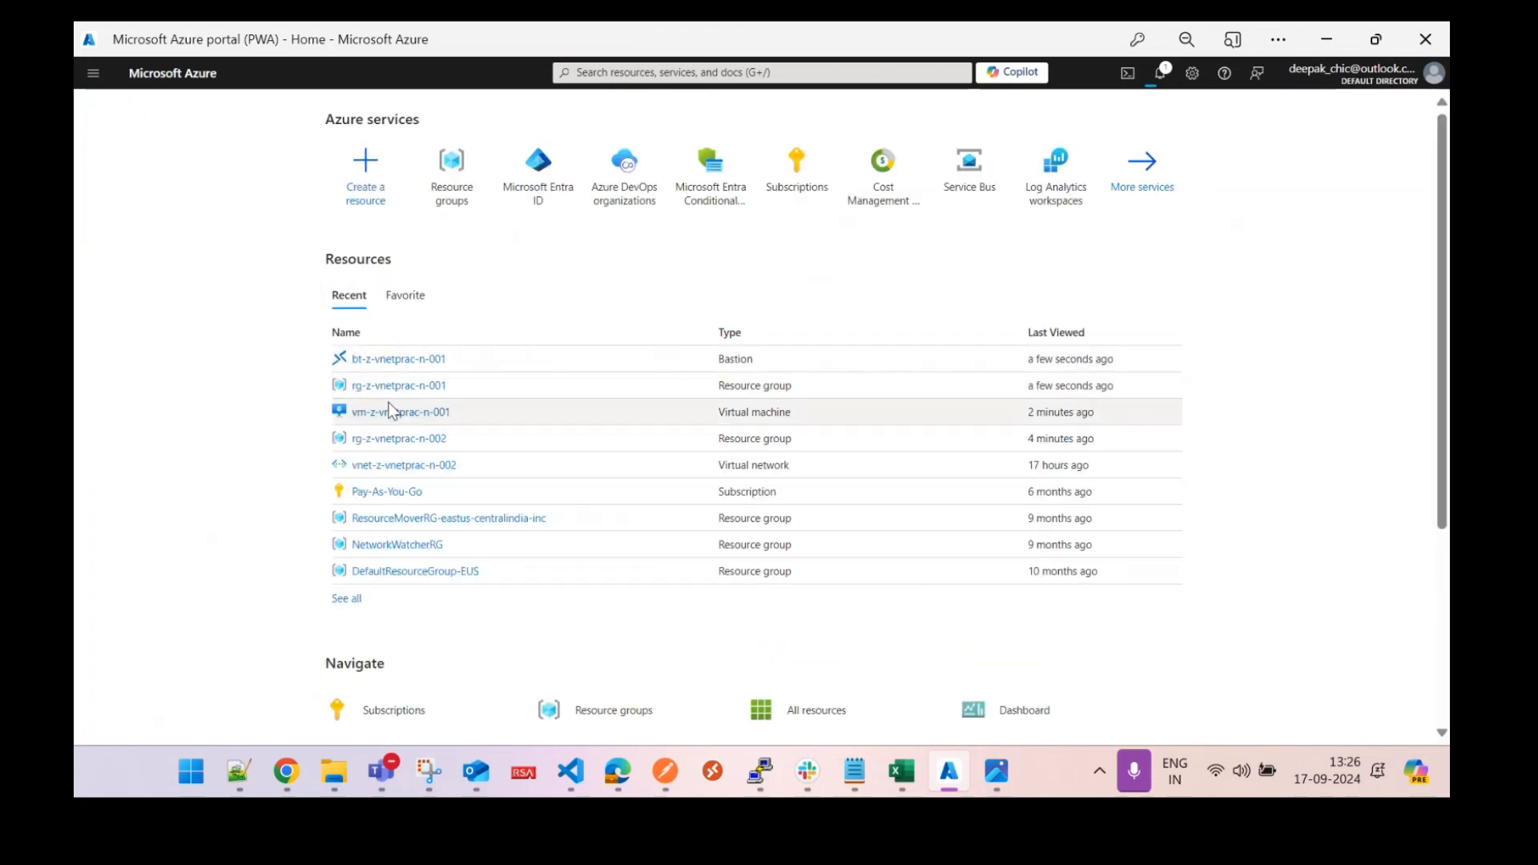
pyautogui.click(409, 439)
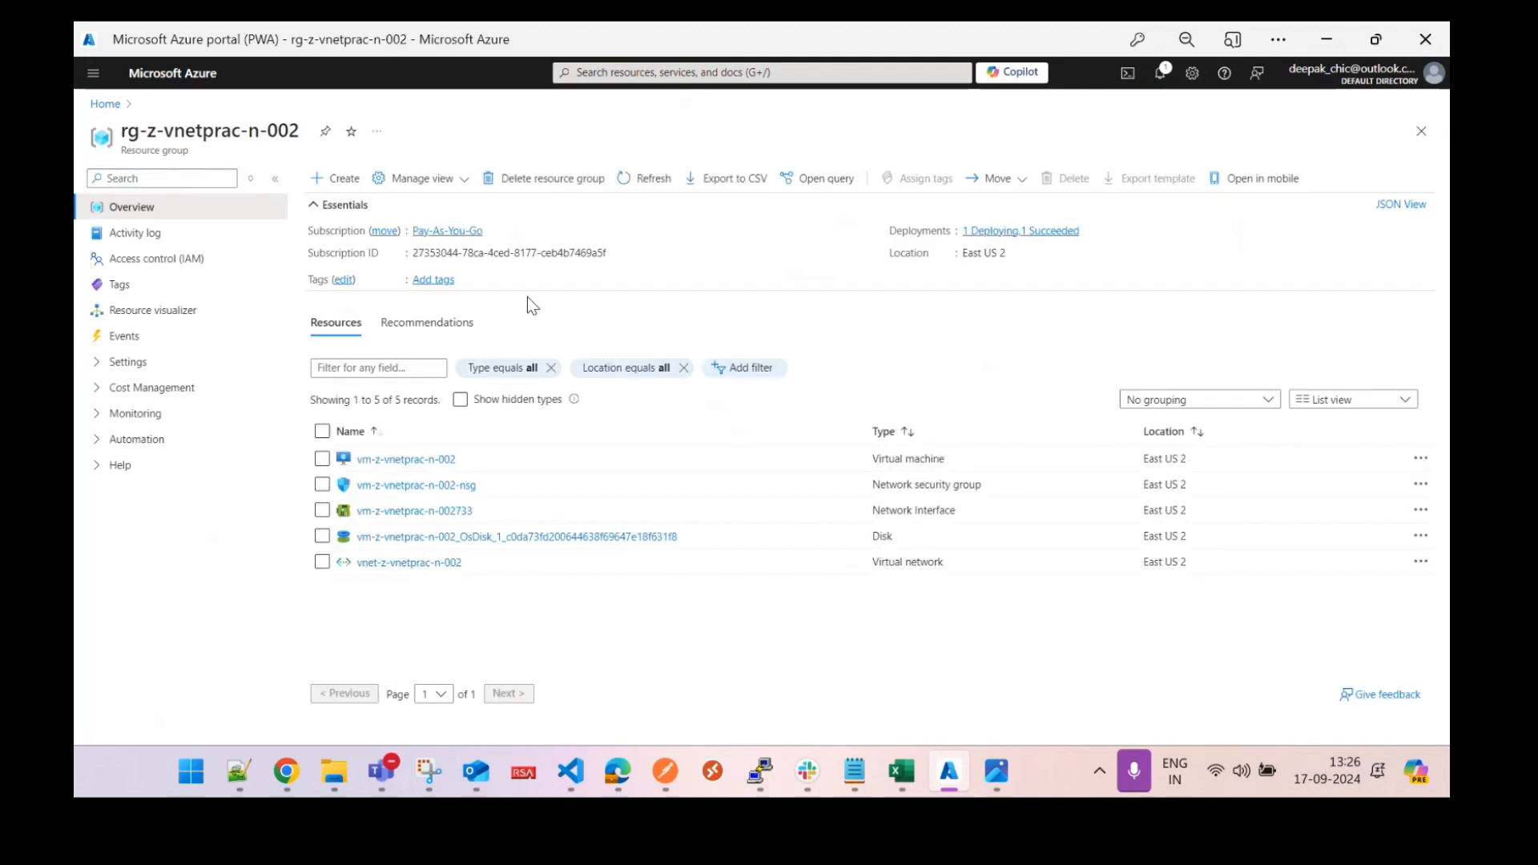
pyautogui.click(415, 463)
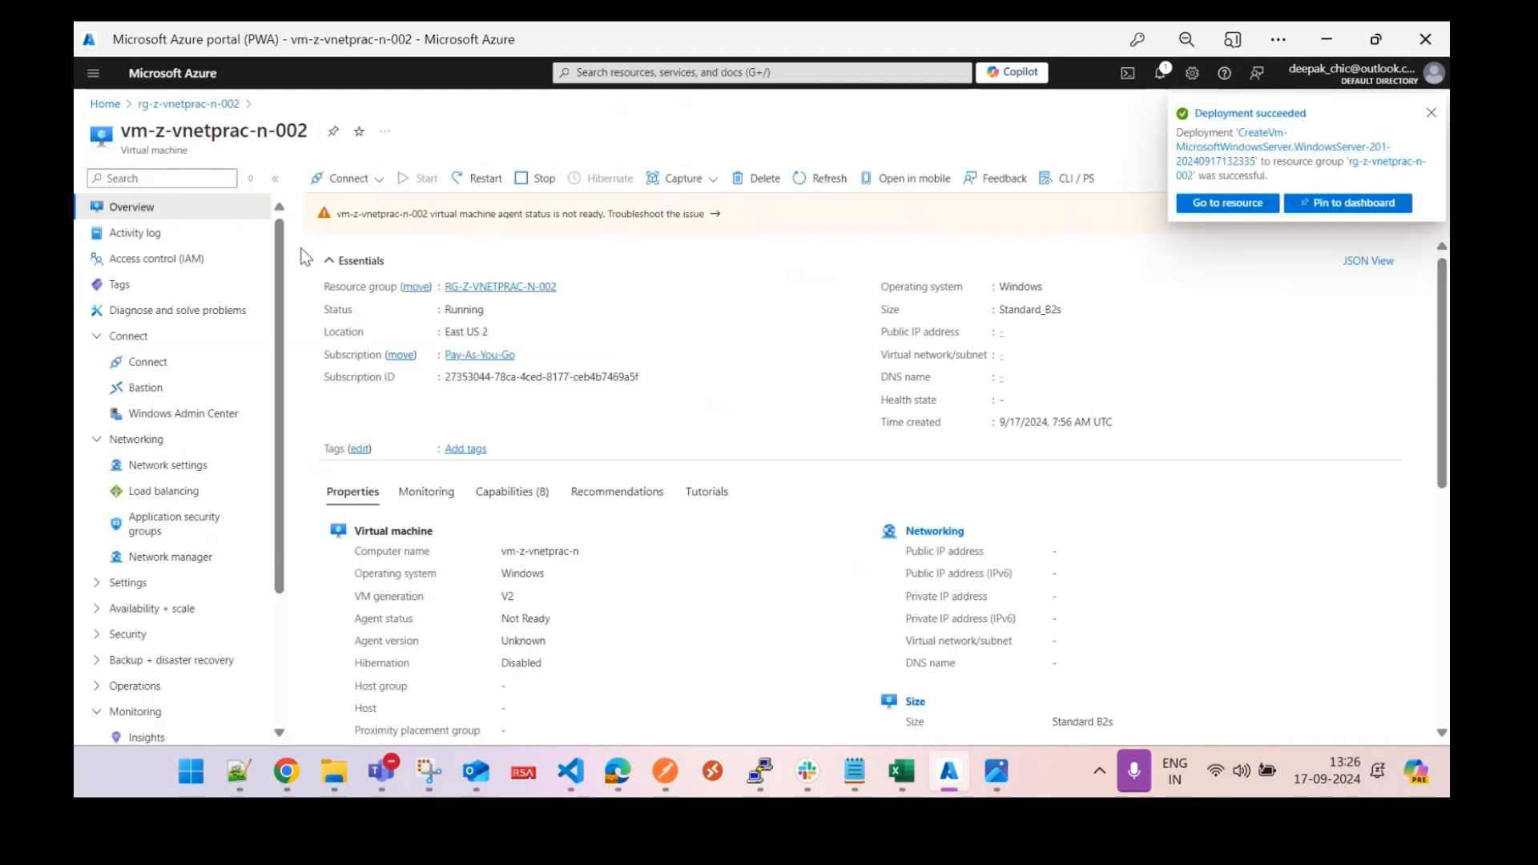
pyautogui.click(148, 389)
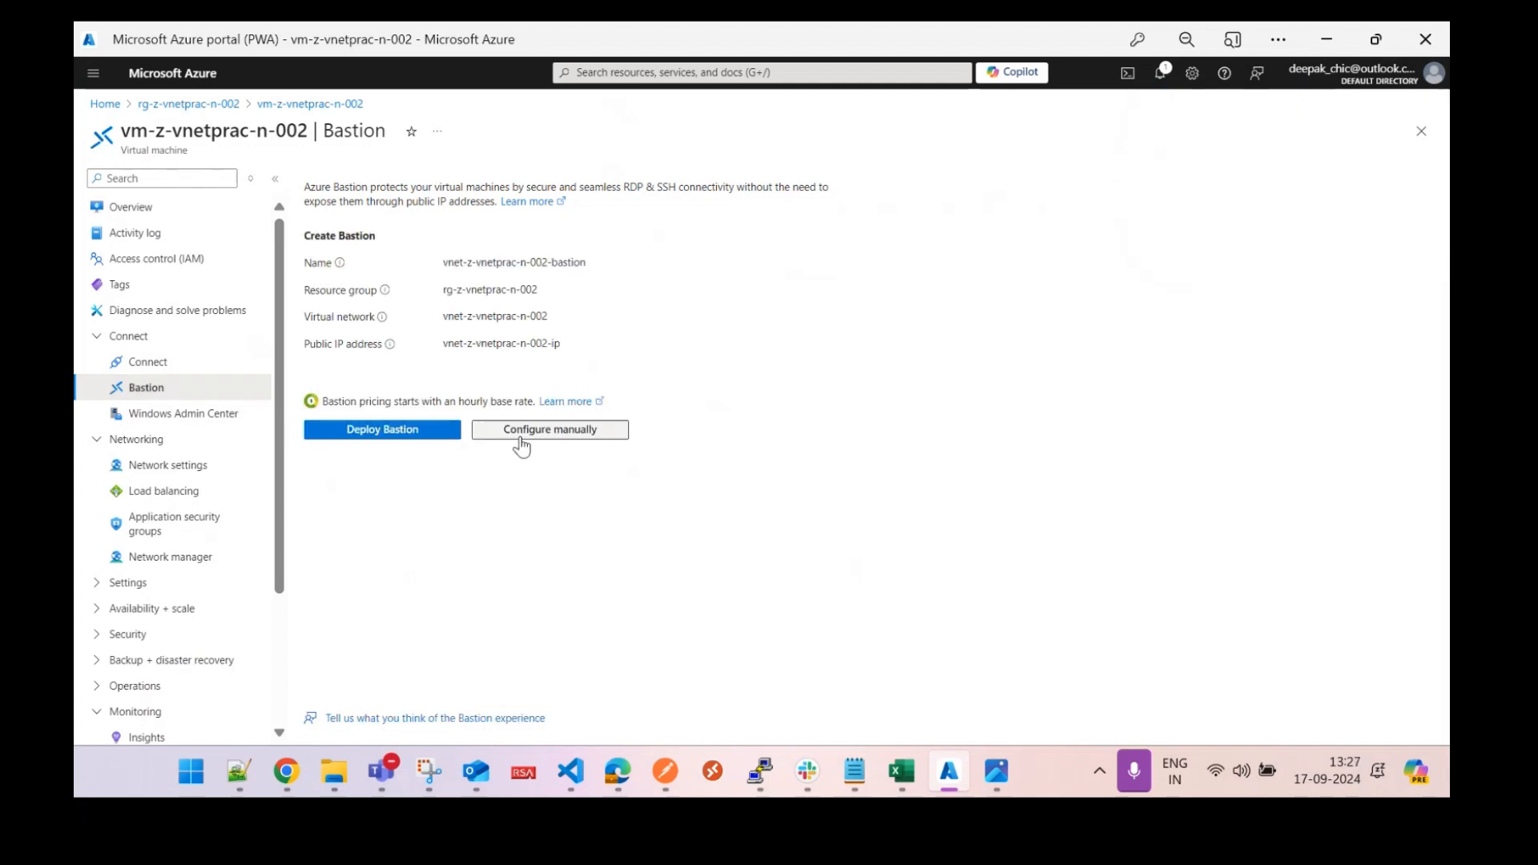
# Manually configure a Bastion named bt-z-vnetprac-n-002, Basic tier, on vnet-z-vnetprac-n-002.
pyautogui.click(521, 436)
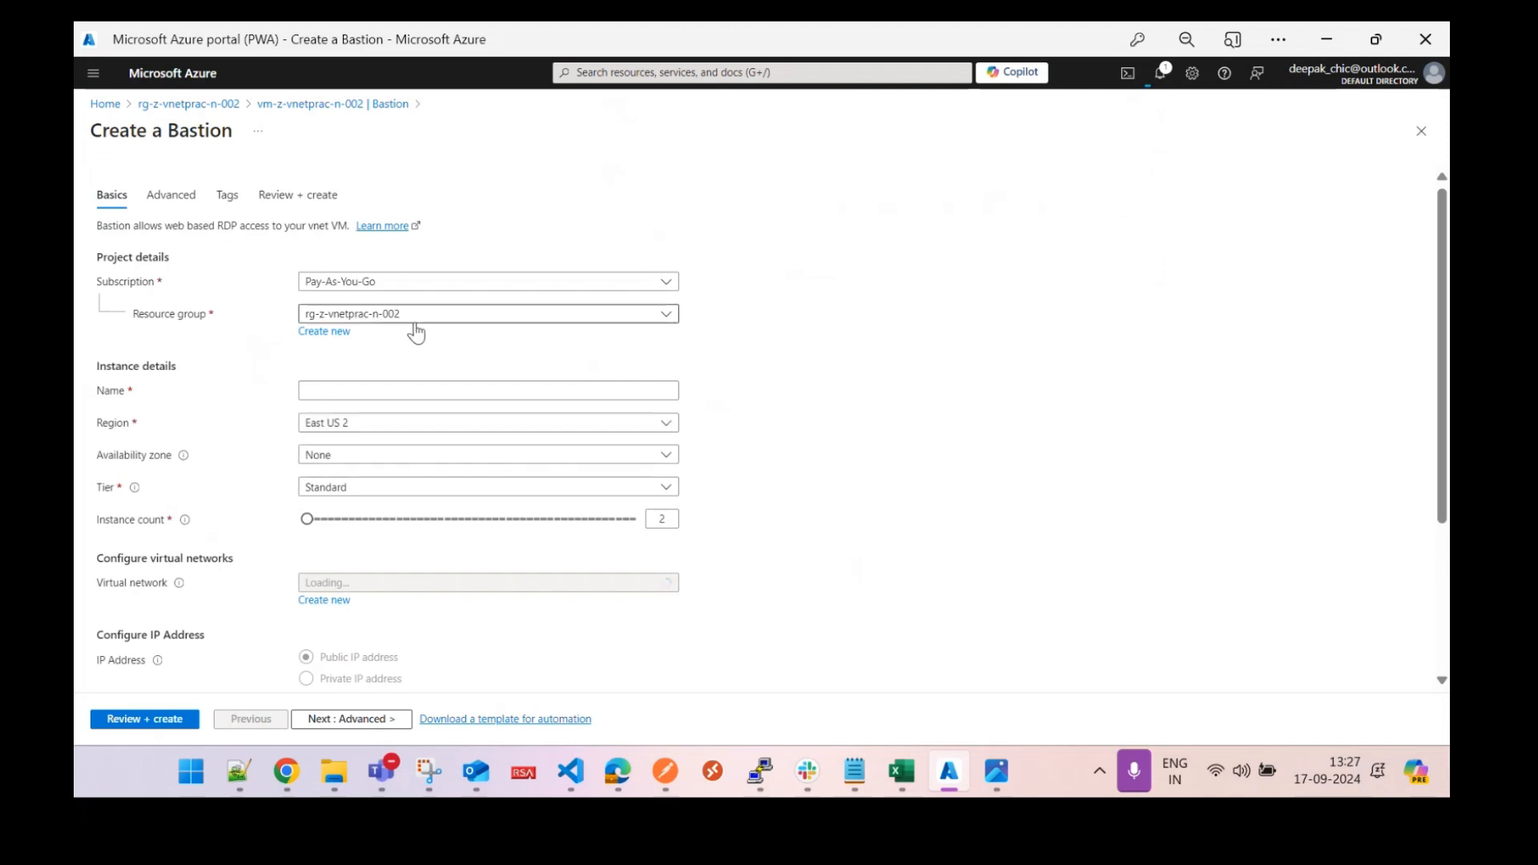
pyautogui.click(379, 390)
pyautogui.press('Escape')
pyautogui.write('bt')
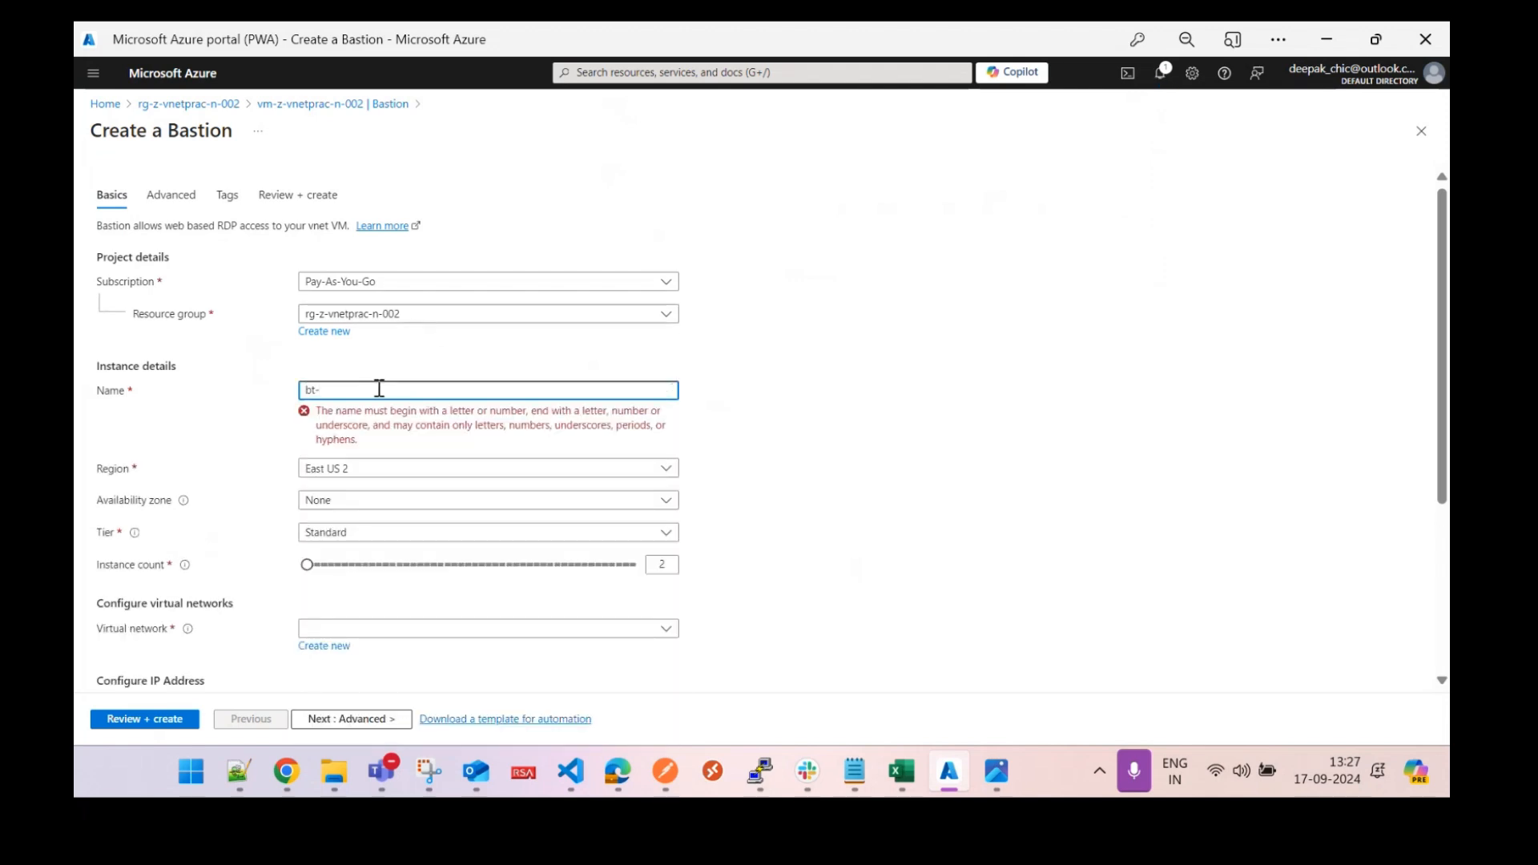
pyautogui.write('-z-vnetprac-n')
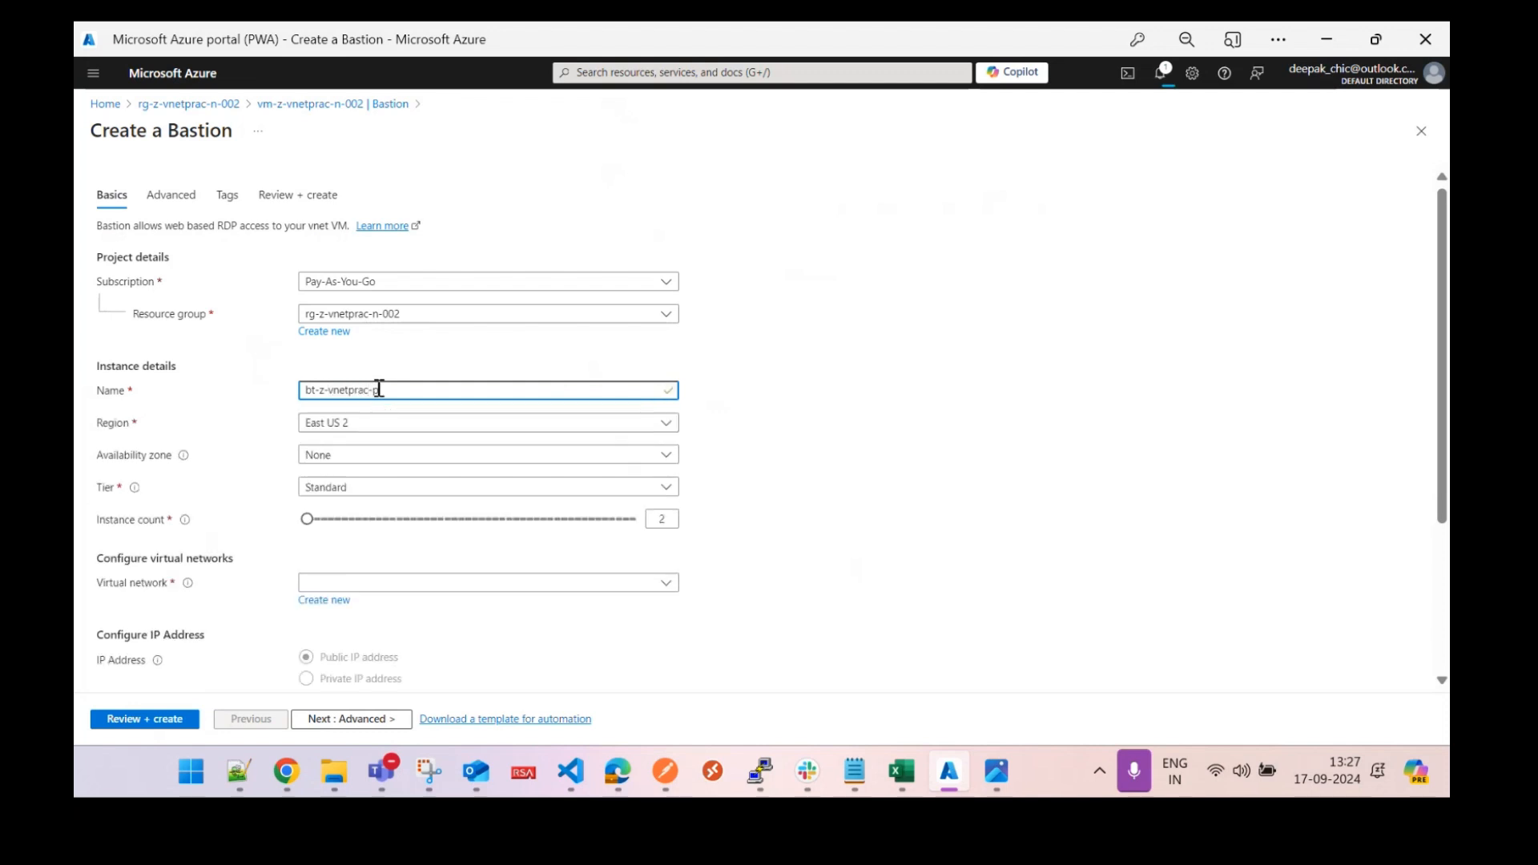
pyautogui.write('n-002')
pyautogui.click(387, 487)
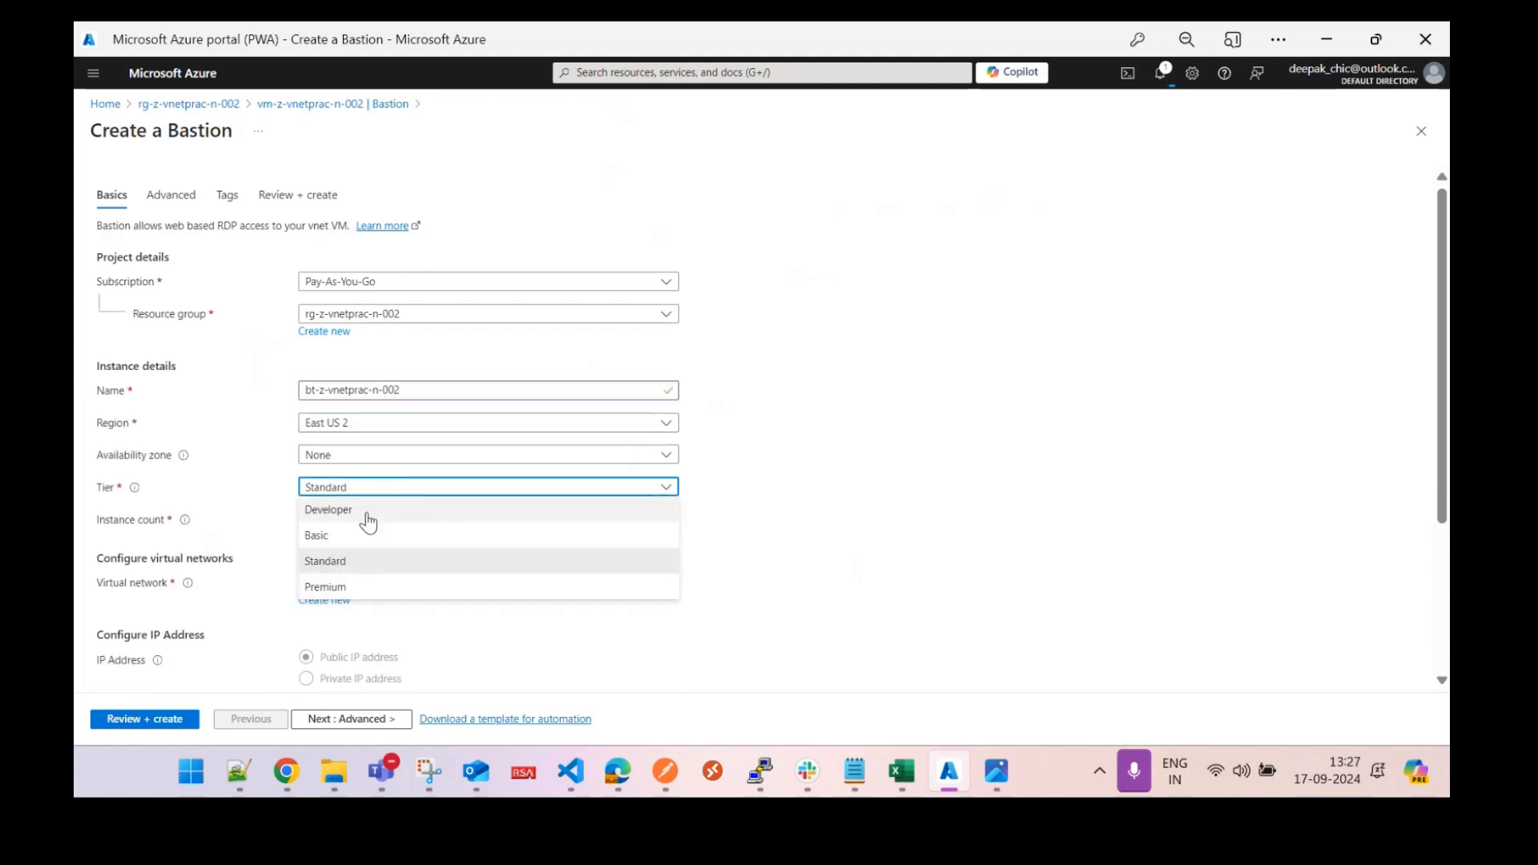
pyautogui.click(353, 535)
pyautogui.click(366, 584)
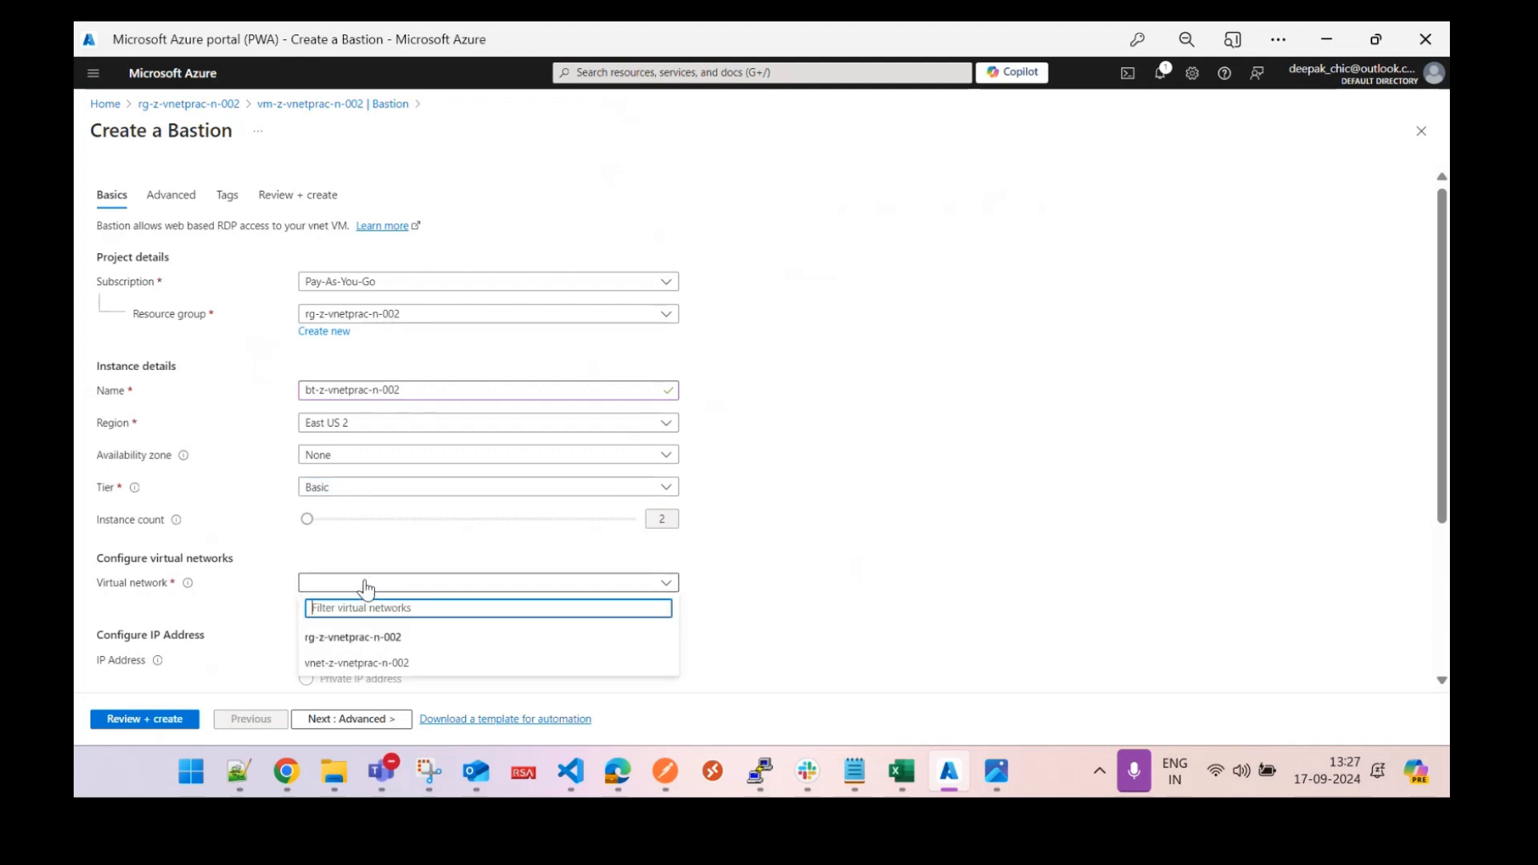
pyautogui.click(373, 664)
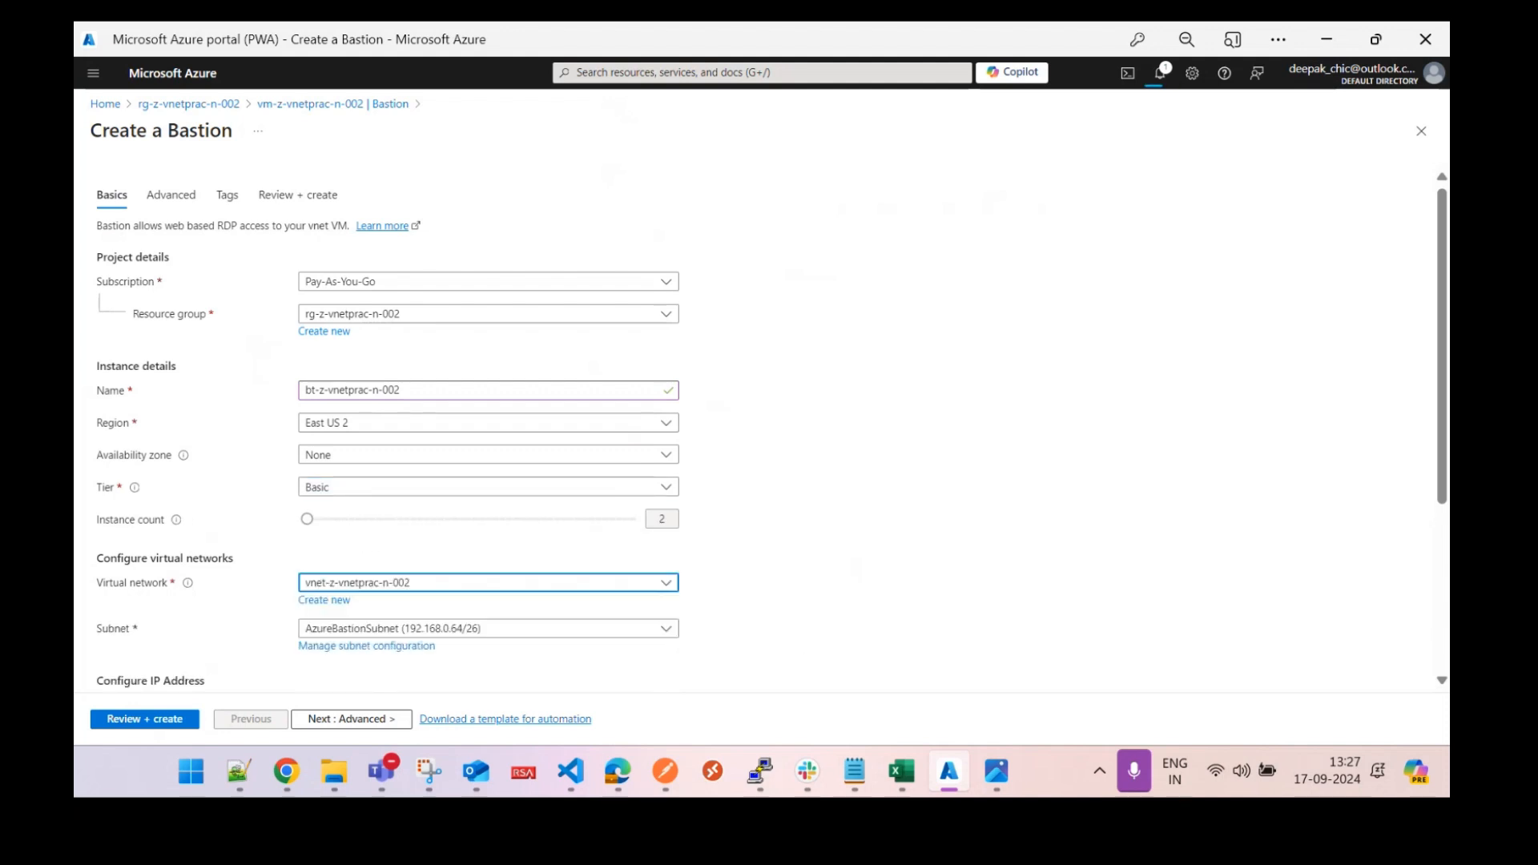
pyautogui.moveTo(1429, 502); pyautogui.dragTo(1447, 659)
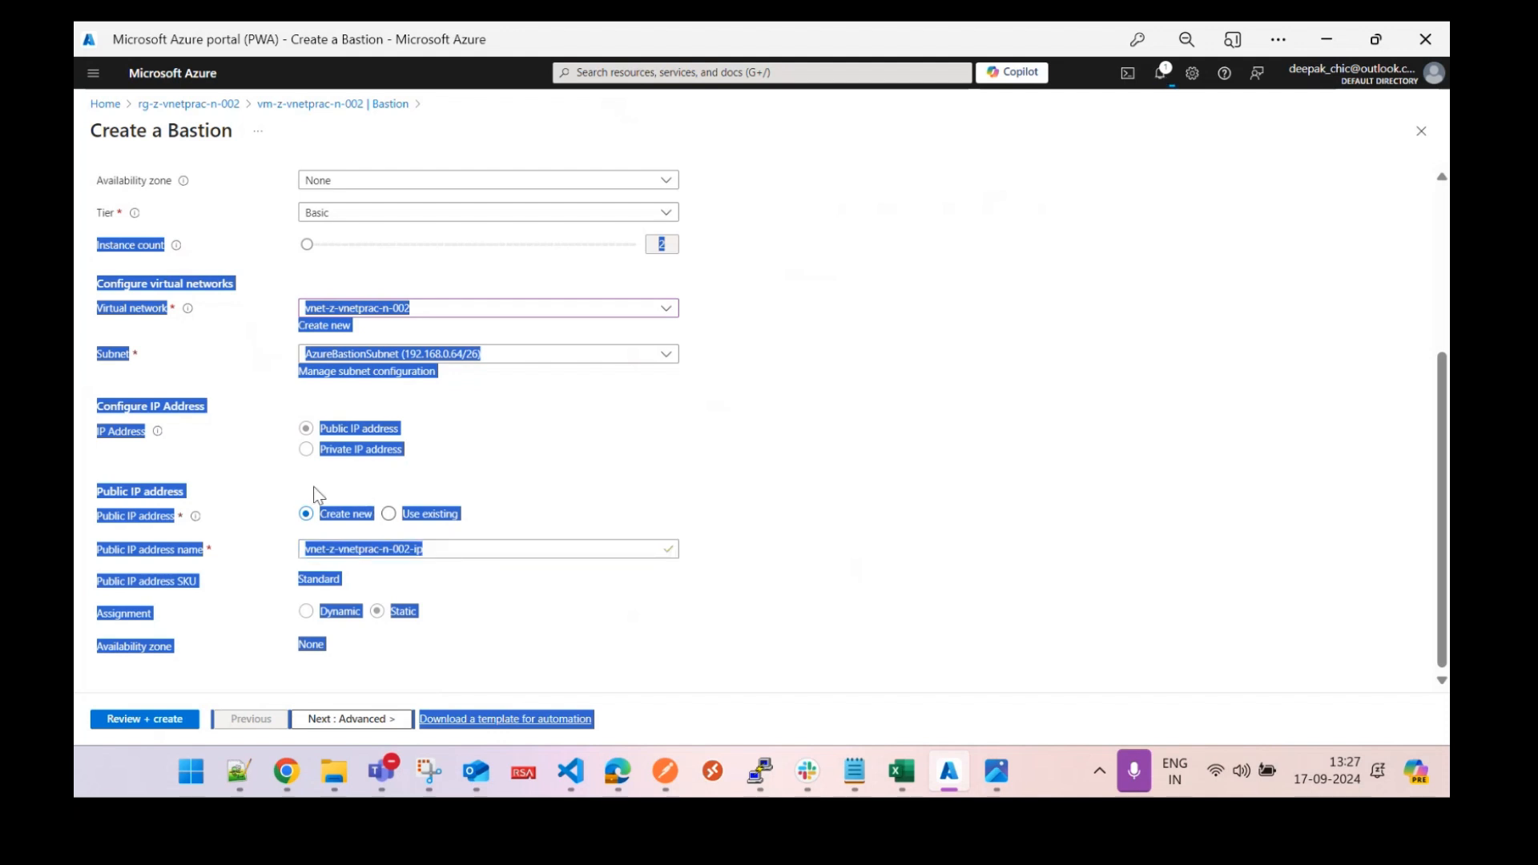
# Keep the Basic tier, rename the public IP to pip-z-vnetprac-n-002, and run Review + create.
pyautogui.click(339, 212)
pyautogui.click(339, 212)
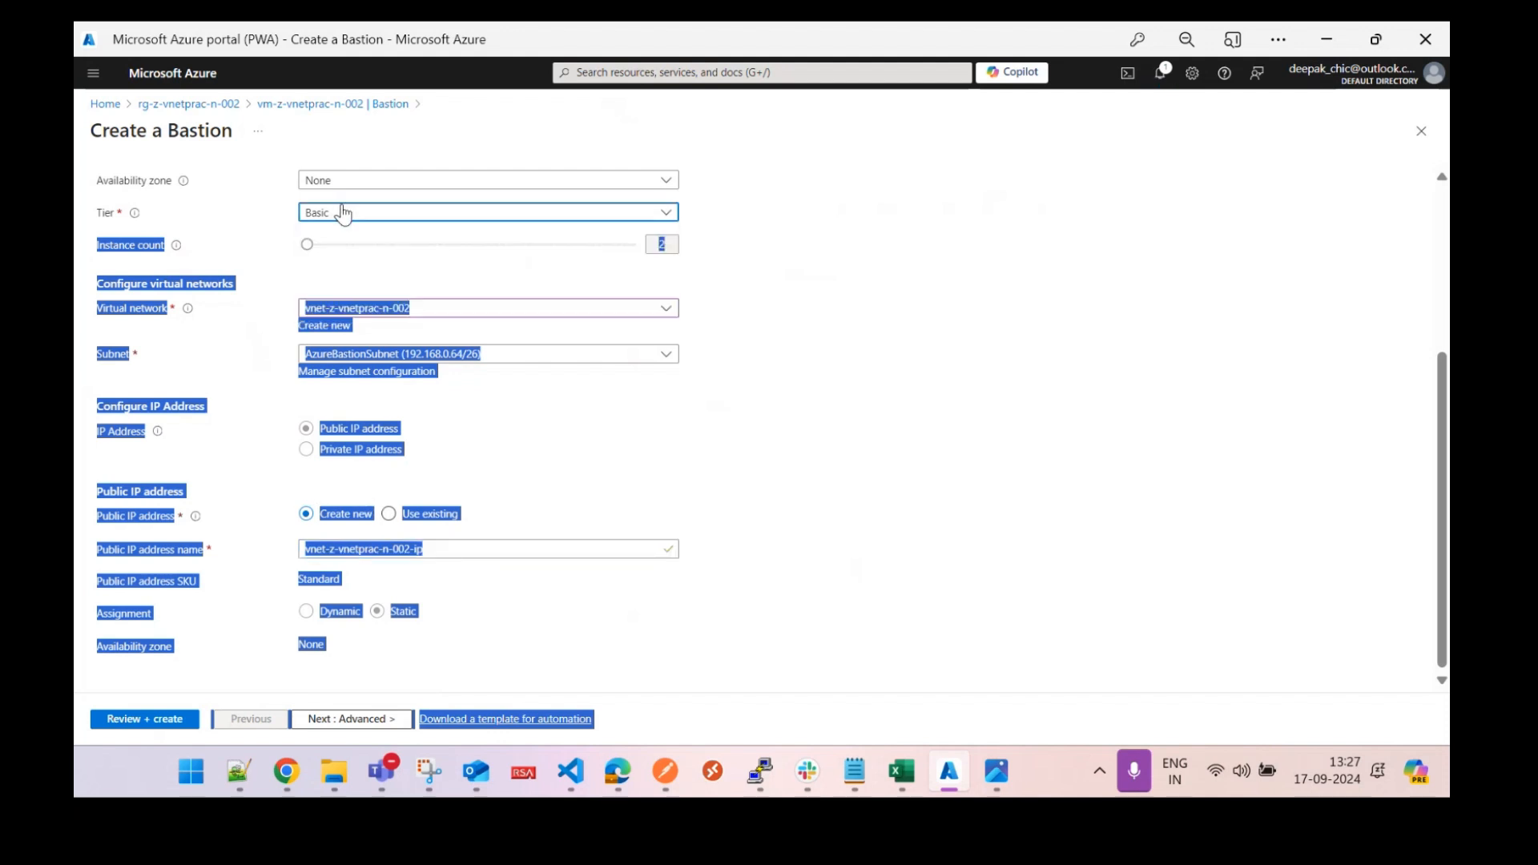
pyautogui.click(237, 242)
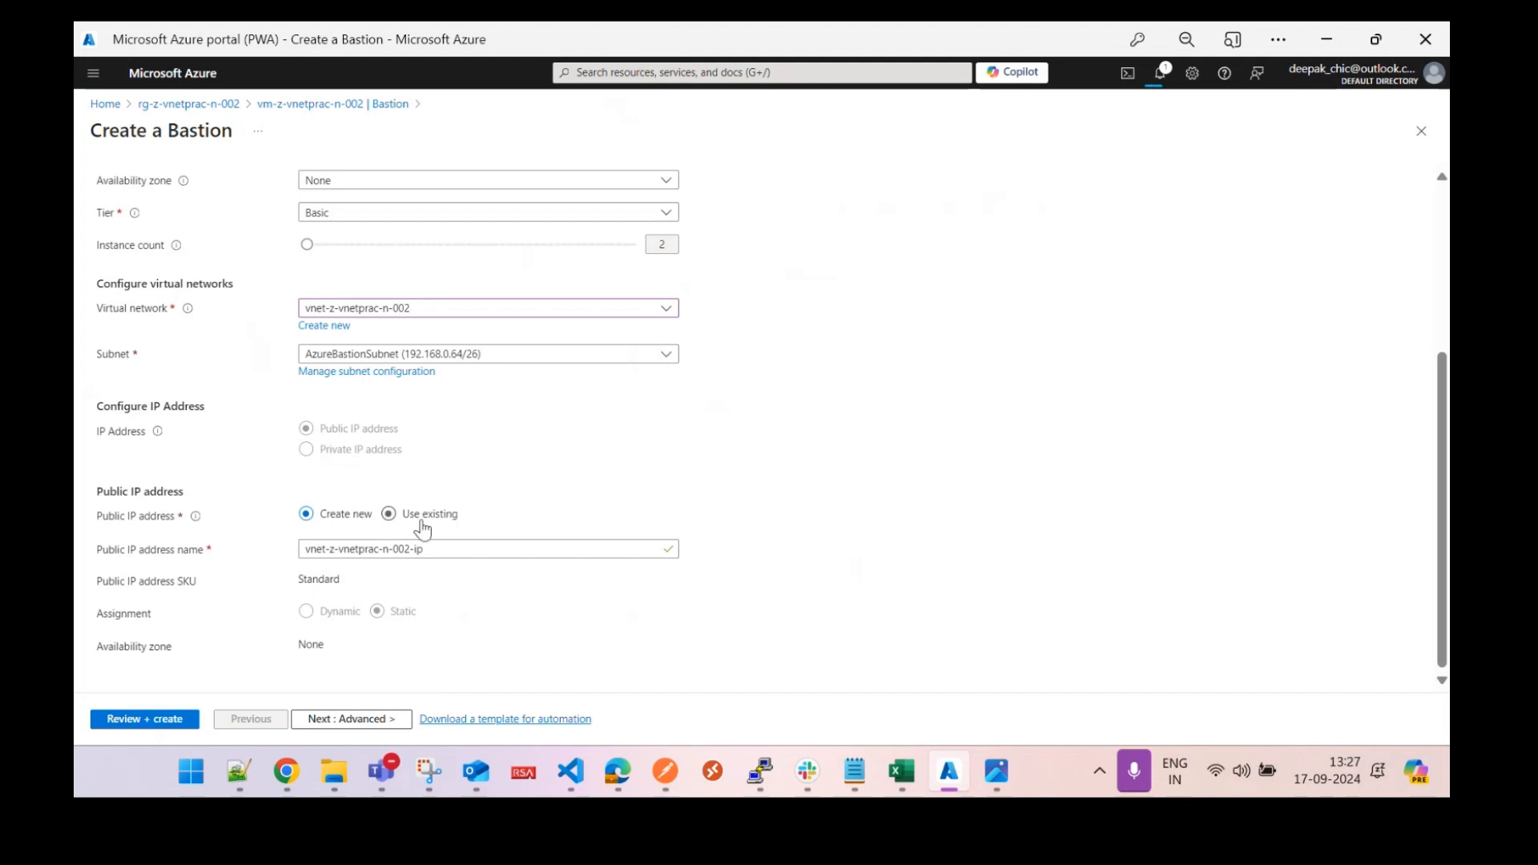
pyautogui.click(452, 549)
pyautogui.moveTo(453, 549); pyautogui.dragTo(179, 546)
pyautogui.write('pip-')
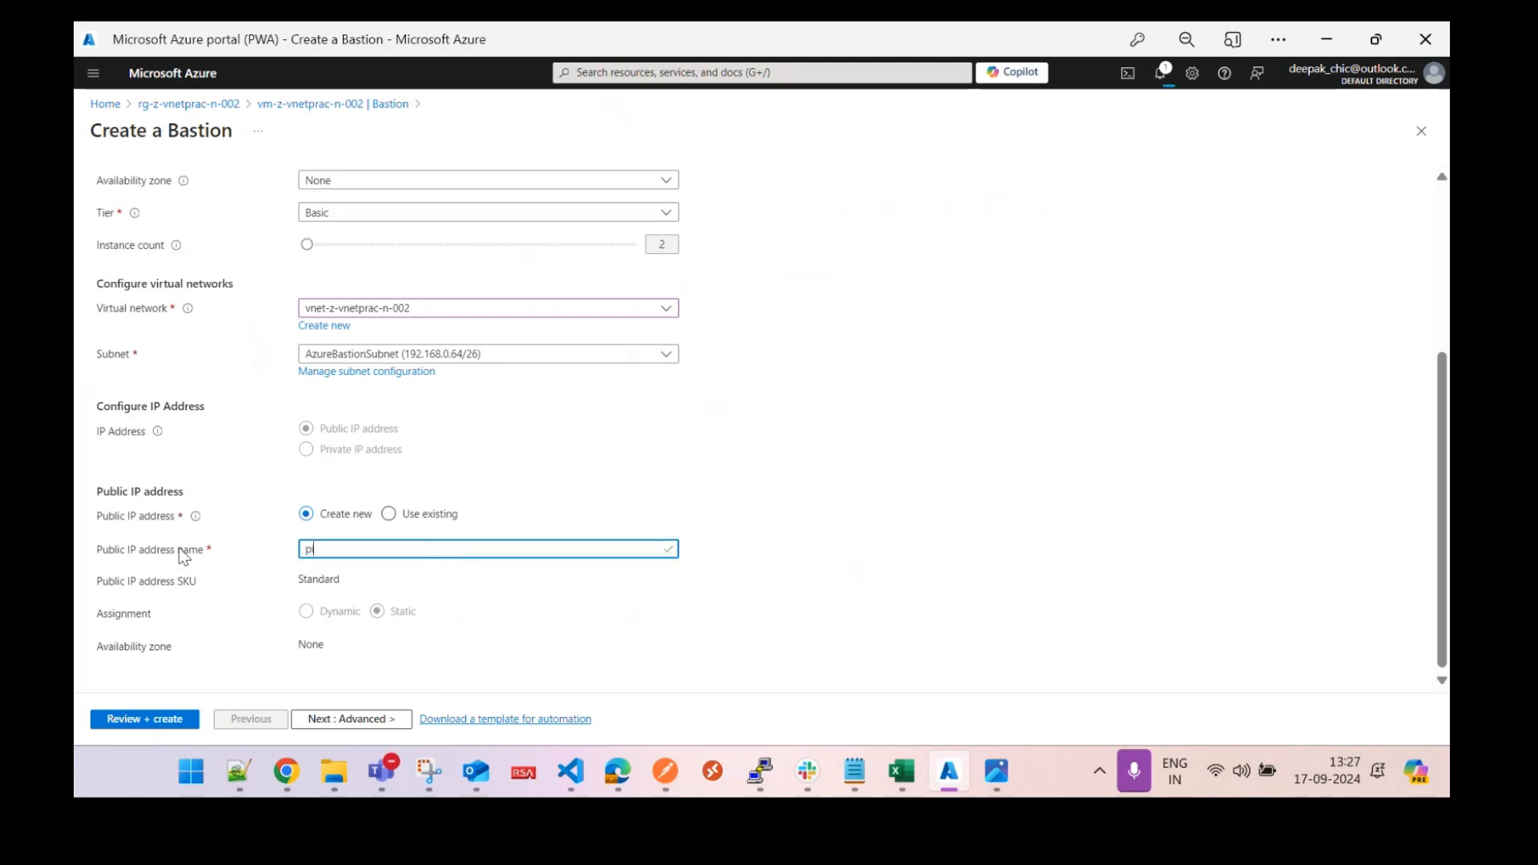
pyautogui.write('z-v')
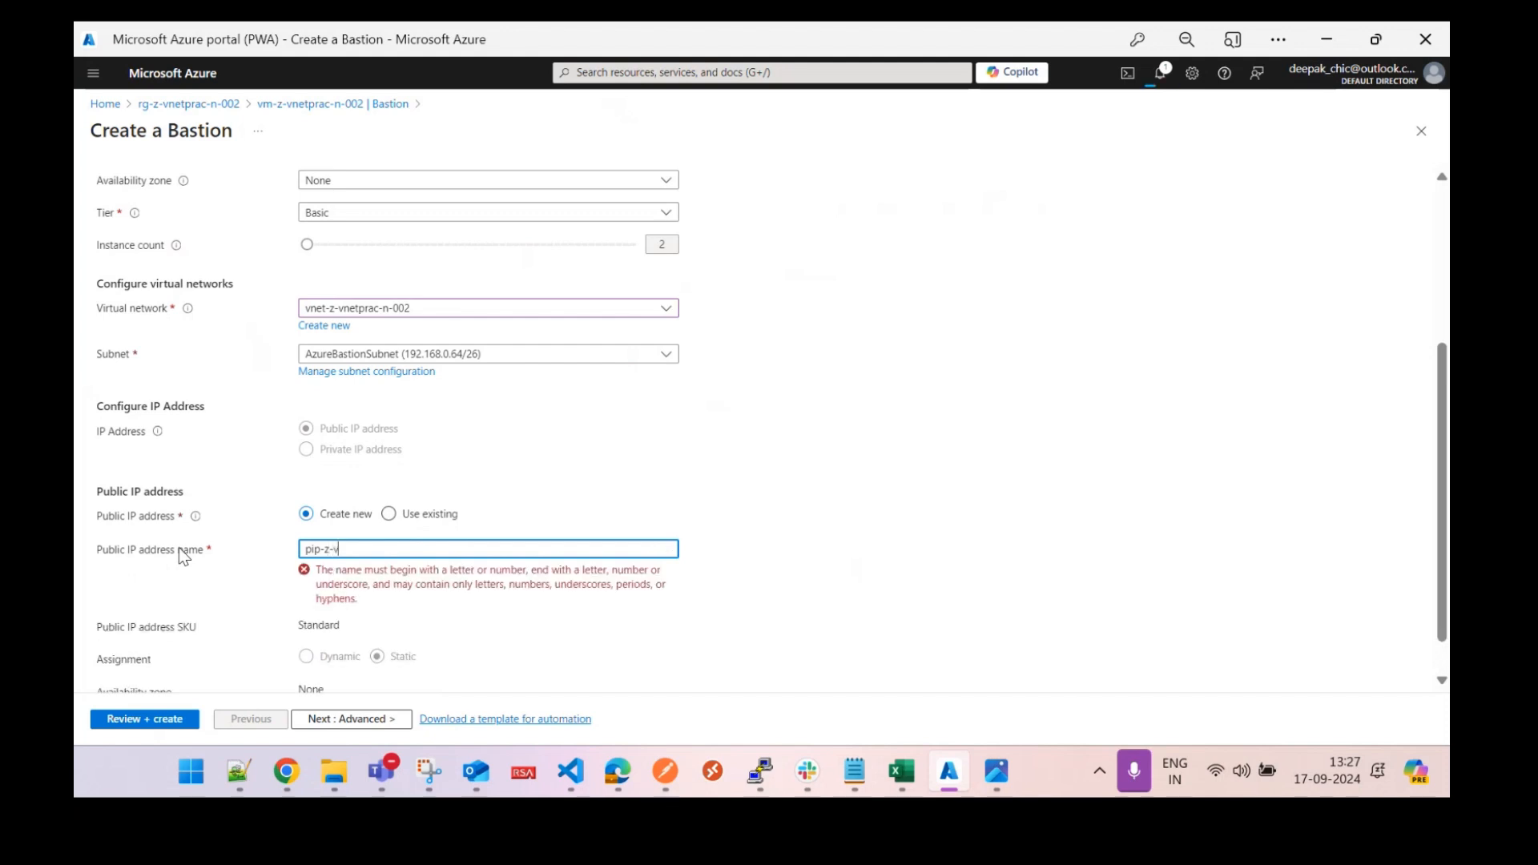
pyautogui.write('netprac-002')
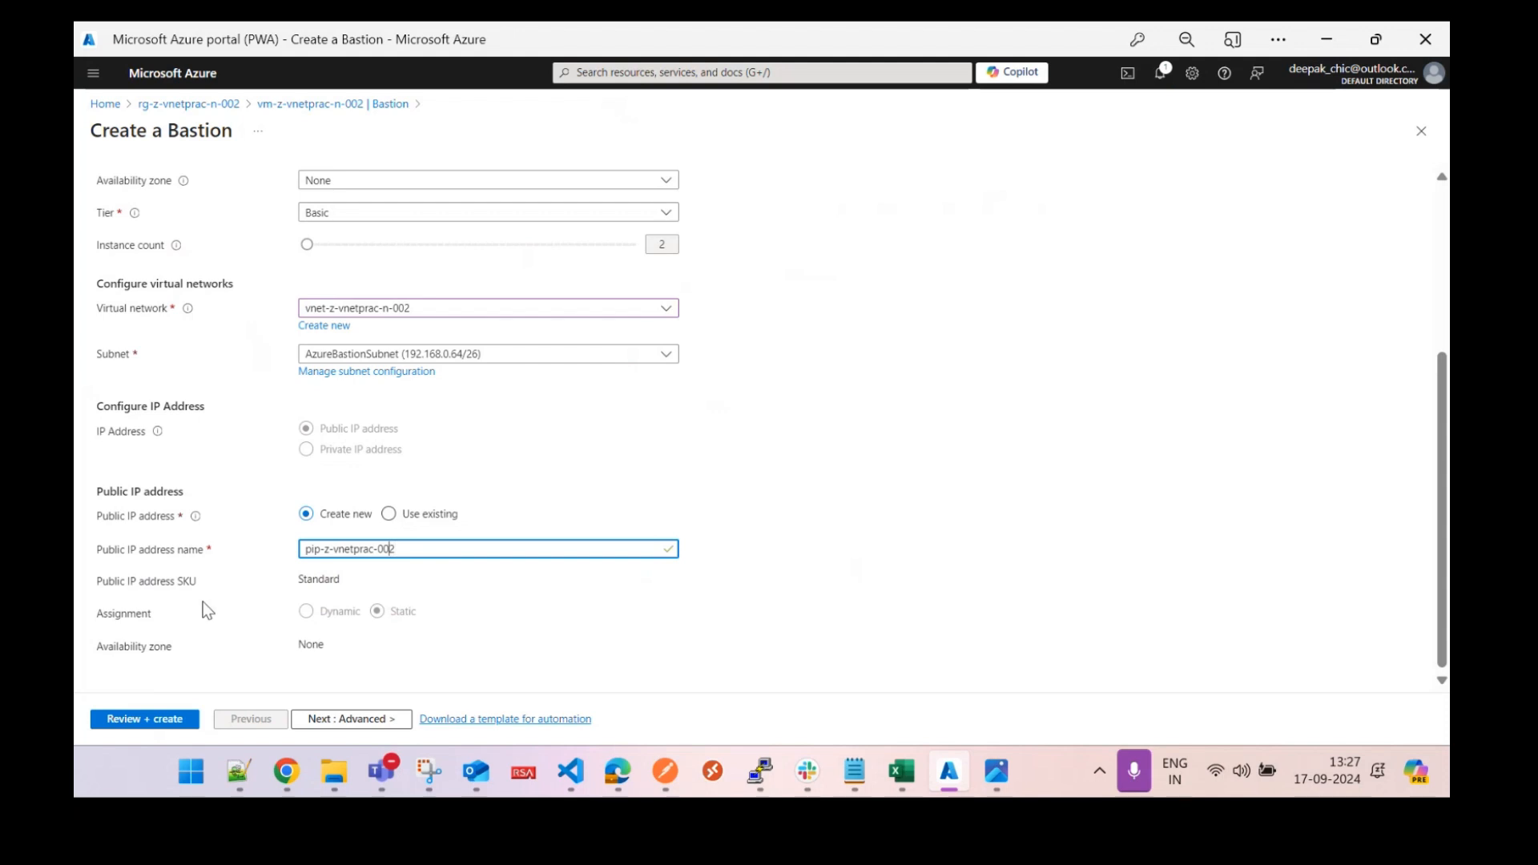
pyautogui.write('n-')
pyautogui.click(155, 721)
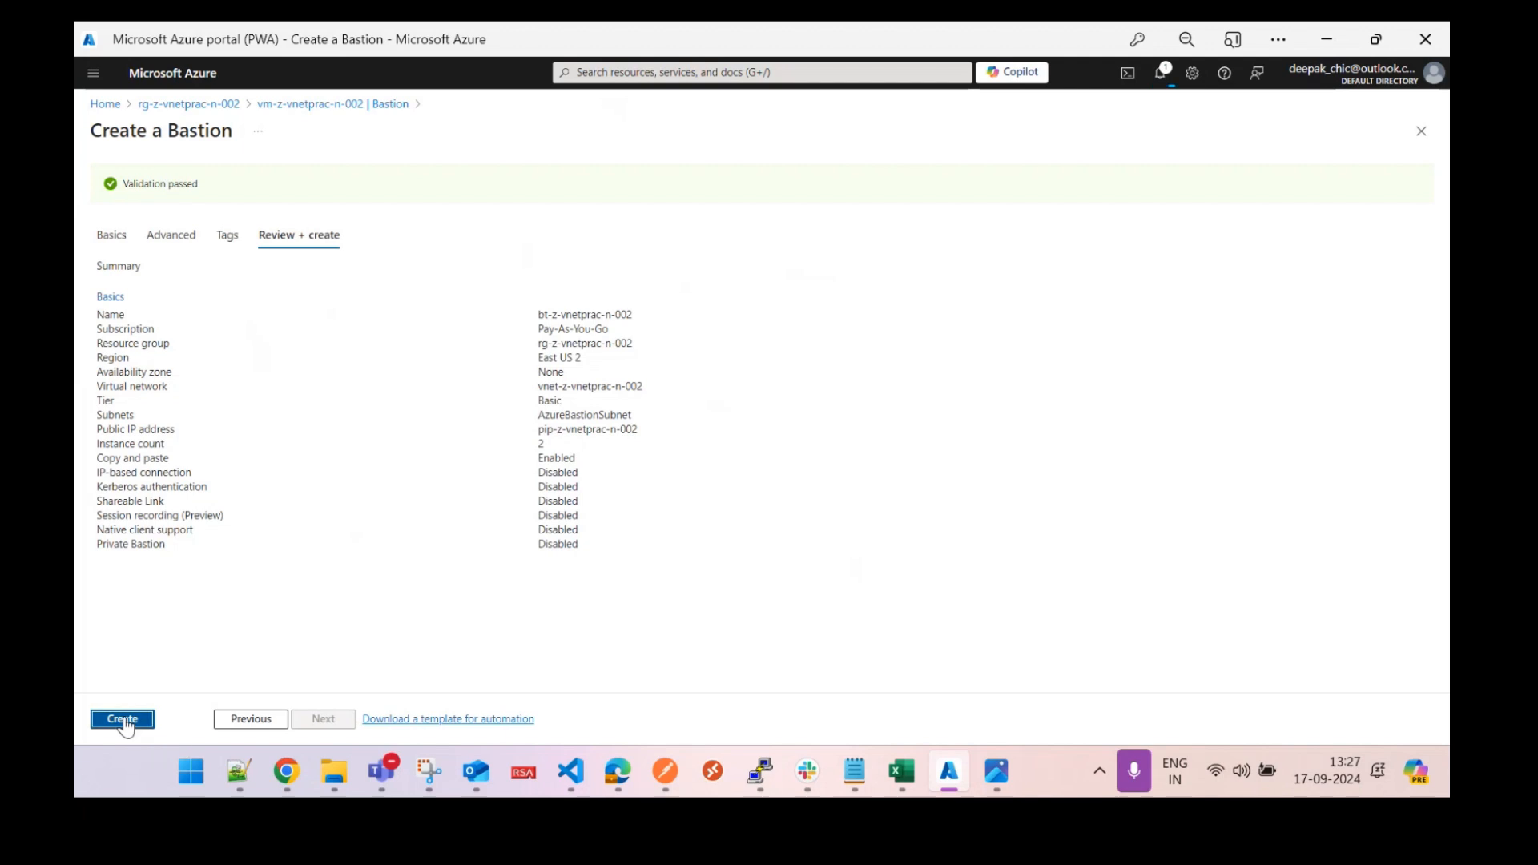
# Create the Bastion host bt-z-vnetprac-n-002 and confirm its deployment succeeded in Notifications.
pyautogui.click(121, 718)
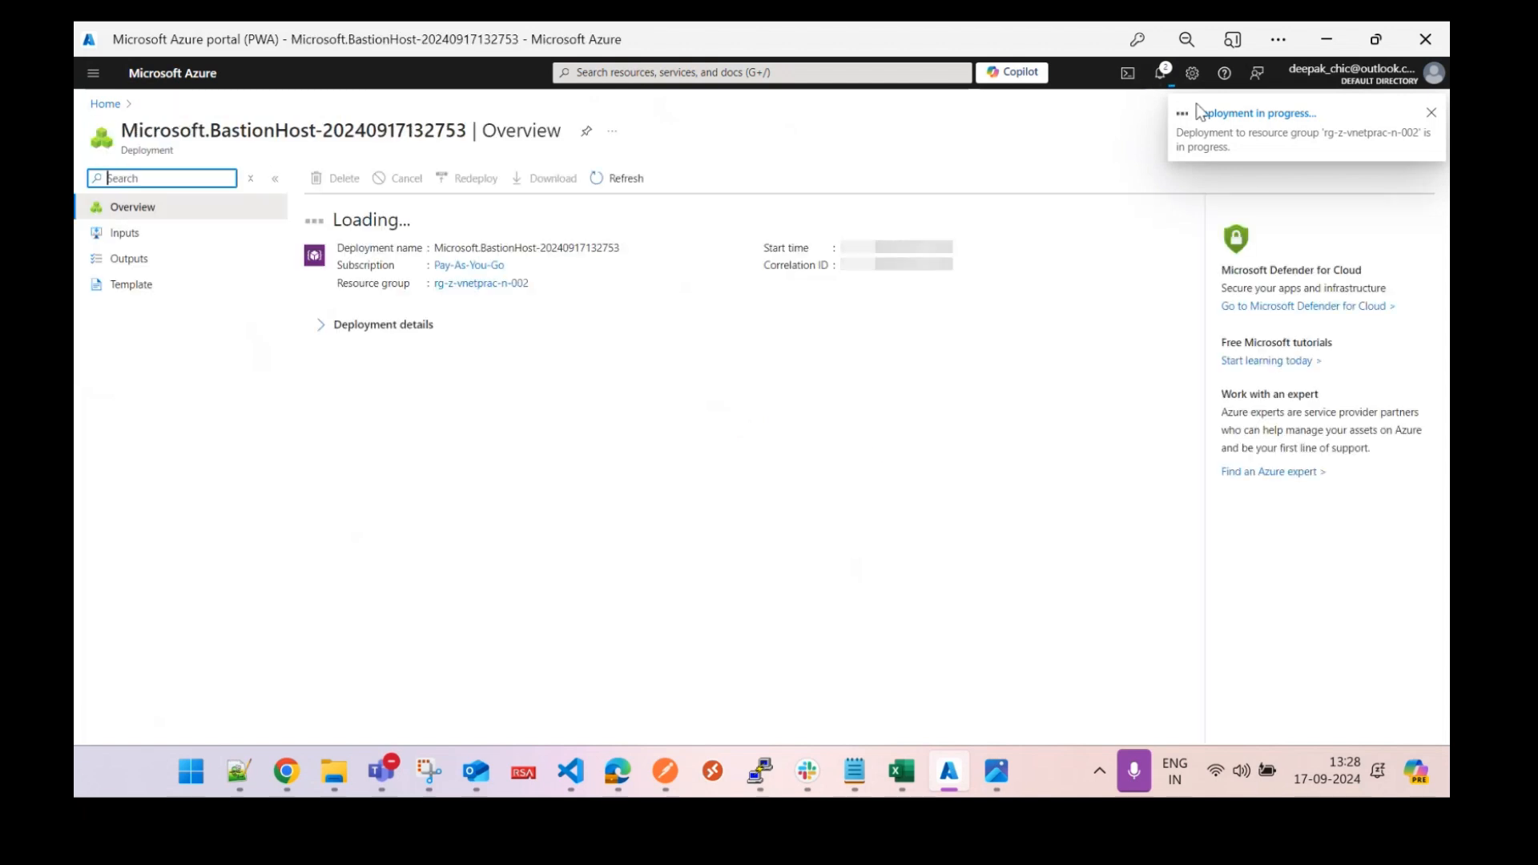
pyautogui.click(1160, 73)
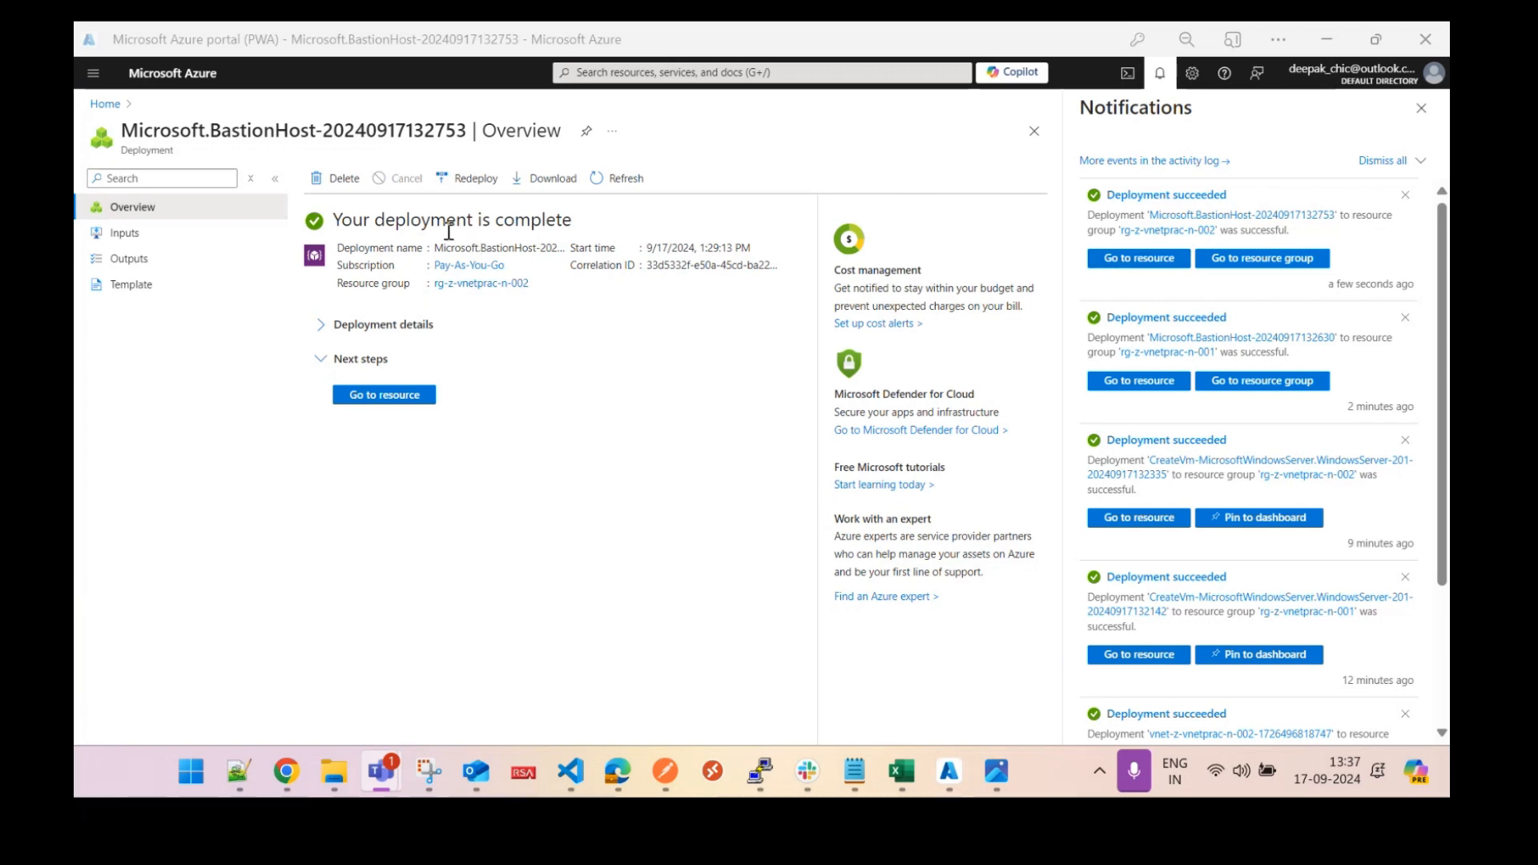
# Check the bt-z-vnetprac-n-001 Bastion, then open vm-z-vnetprac-n-001 from Home's recent resources.
pyautogui.click(105, 104)
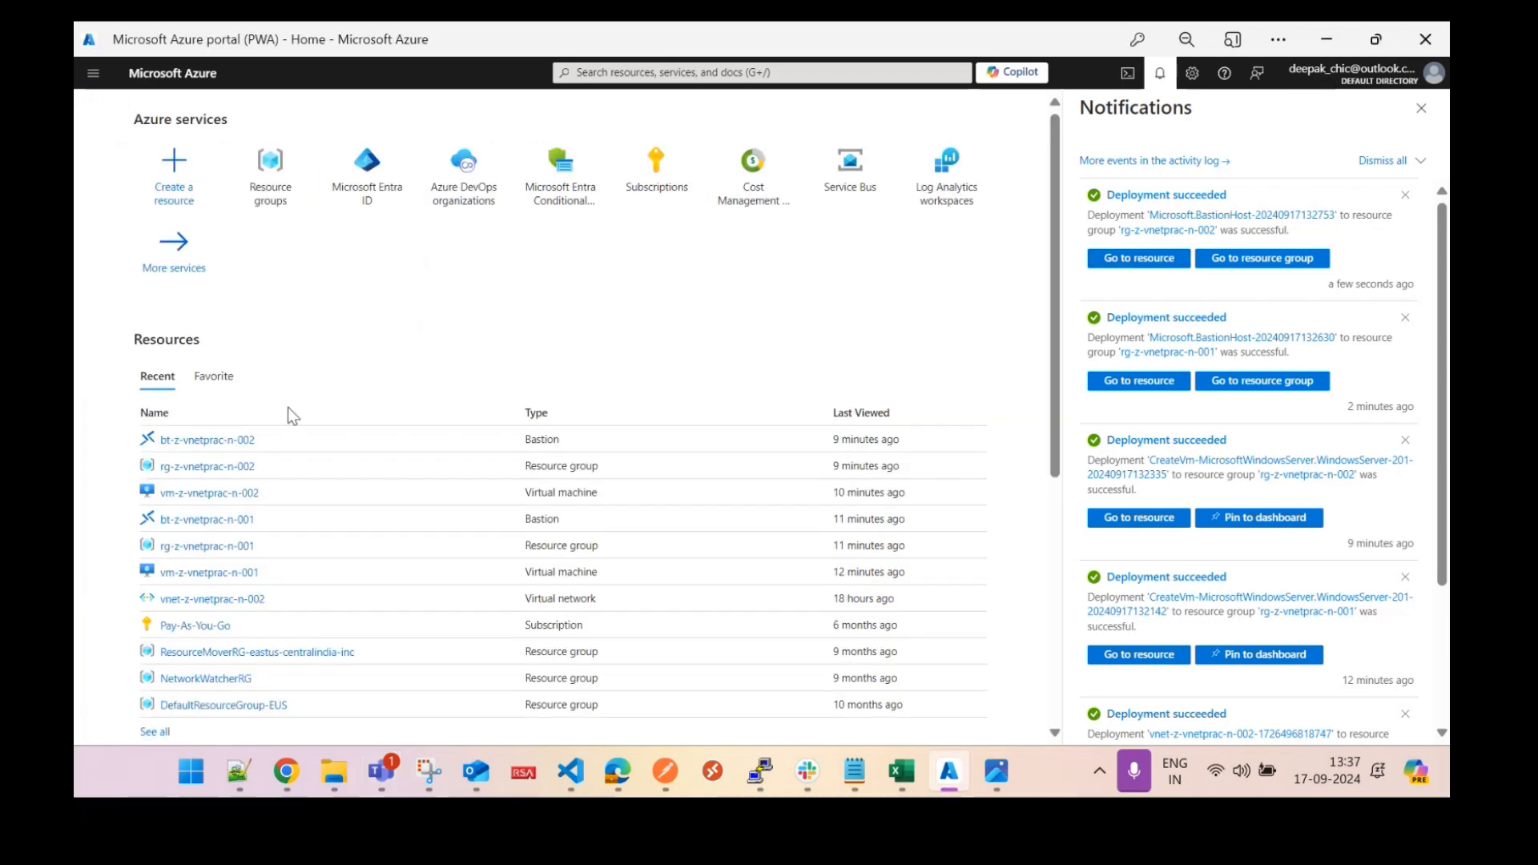
pyautogui.click(207, 520)
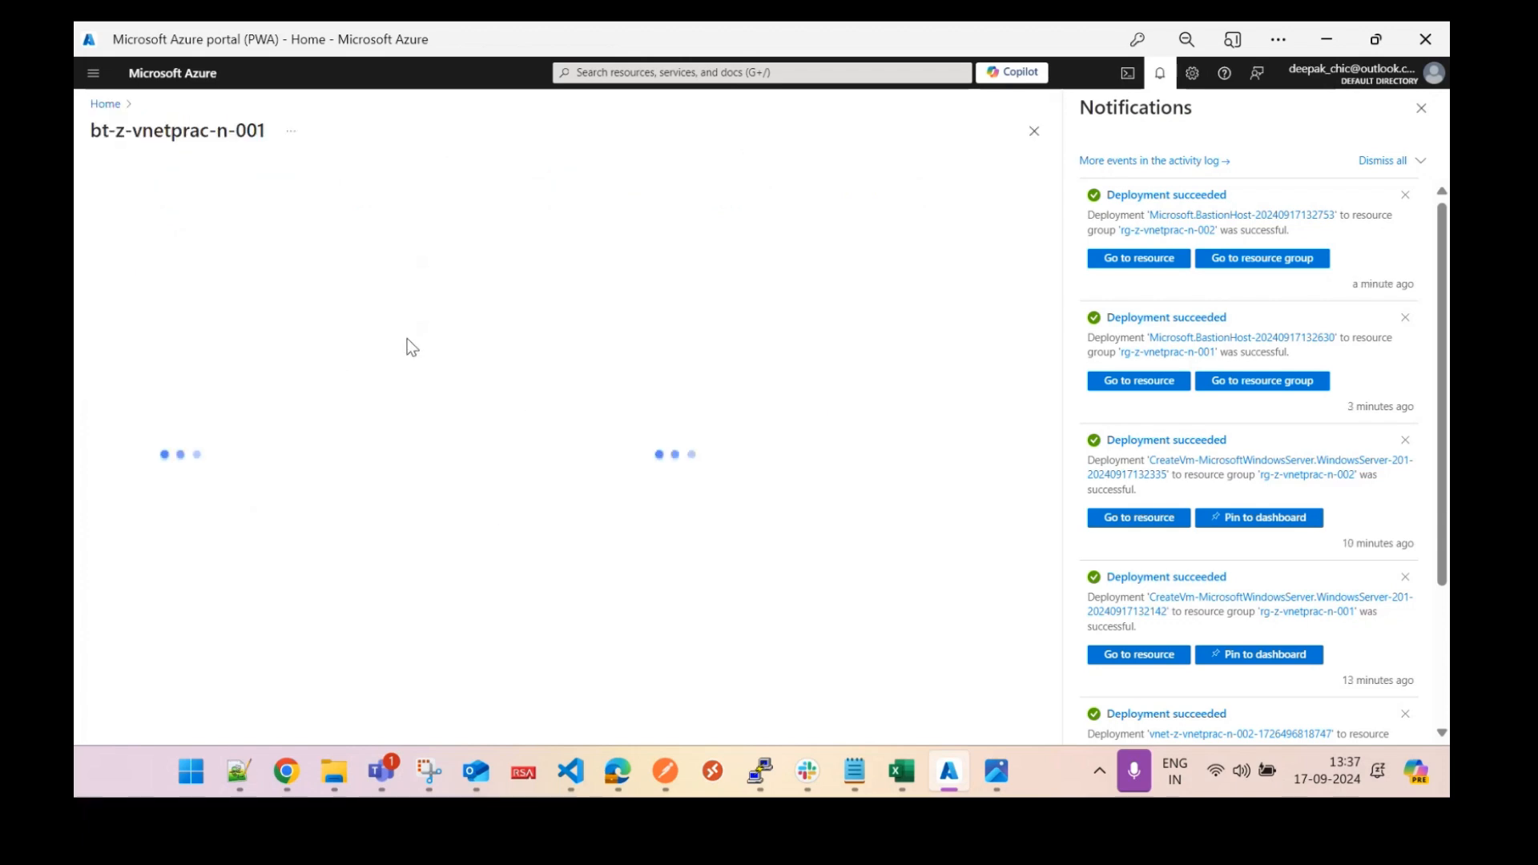
pyautogui.click(105, 105)
pyautogui.click(410, 495)
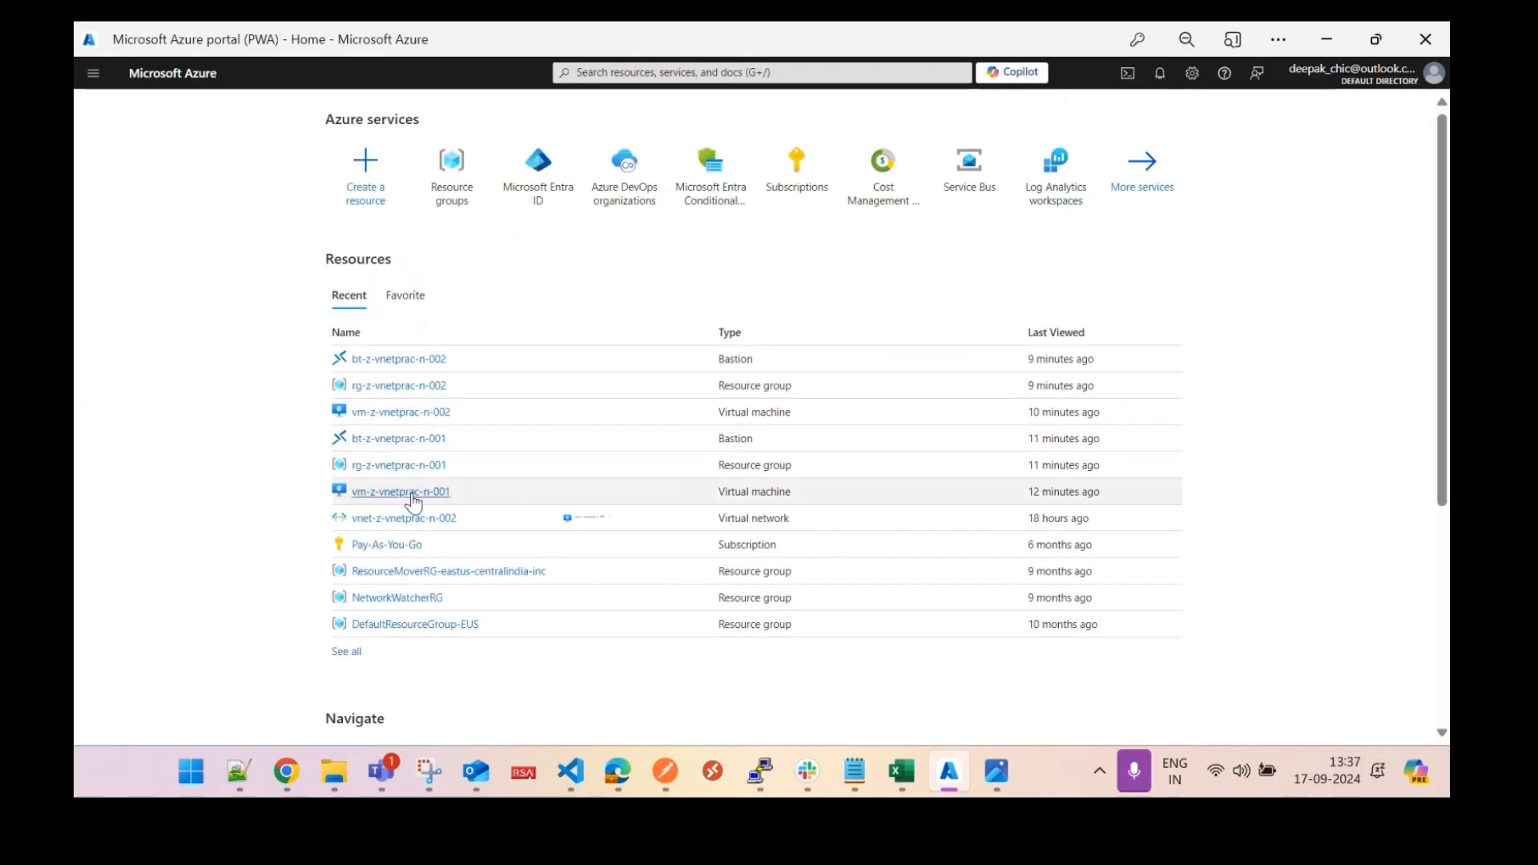
# Connect to vm-z-vnetprac-n-001 via Bastion using the VM's admin username and password.
pyautogui.click(341, 177)
pyautogui.click(373, 229)
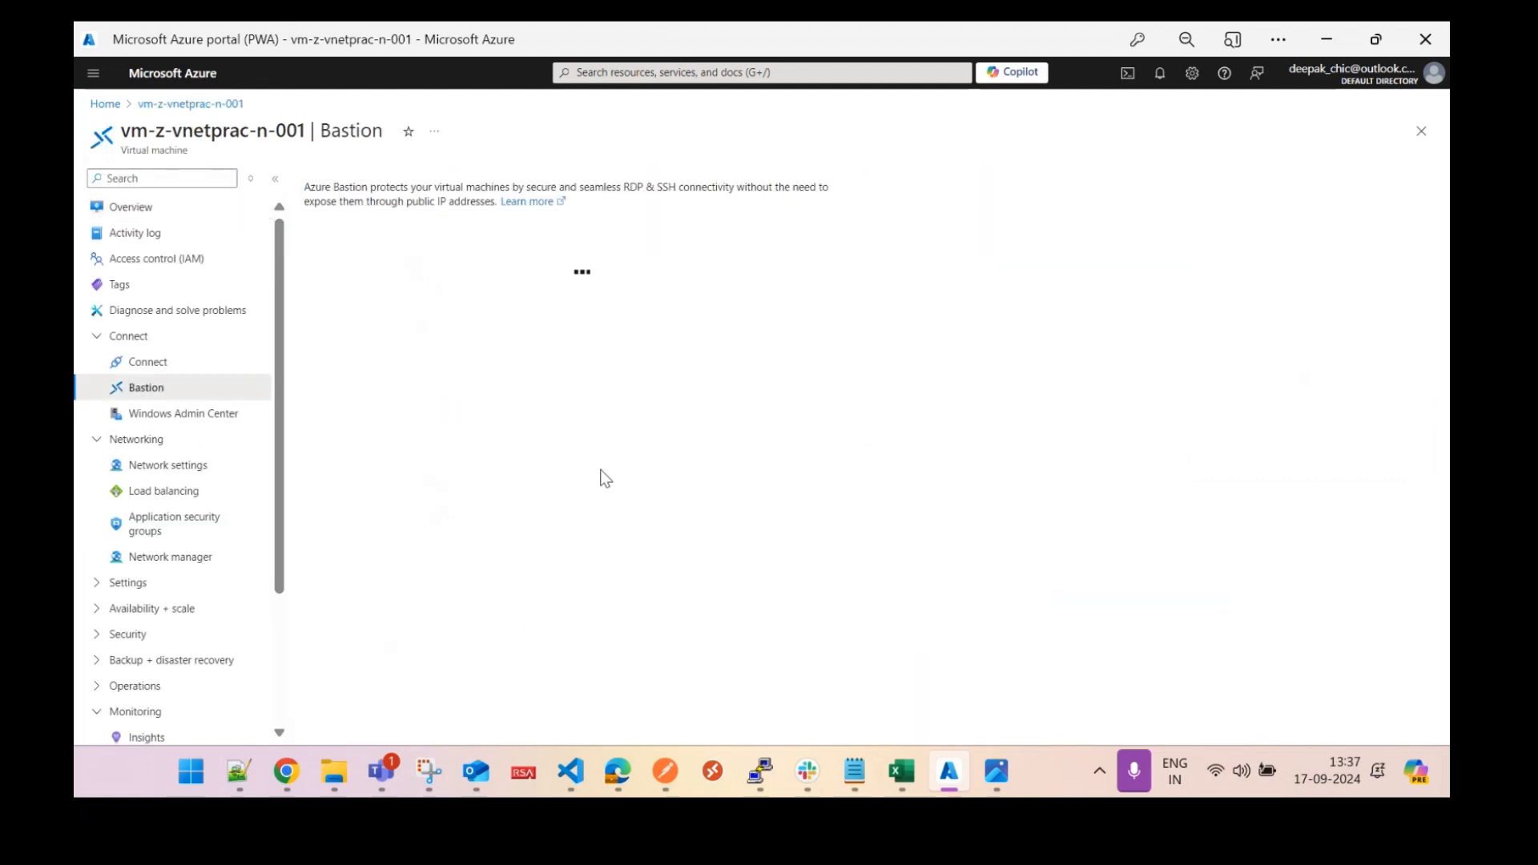
pyautogui.click(637, 446)
pyautogui.write('ure')
pyautogui.write('ure')
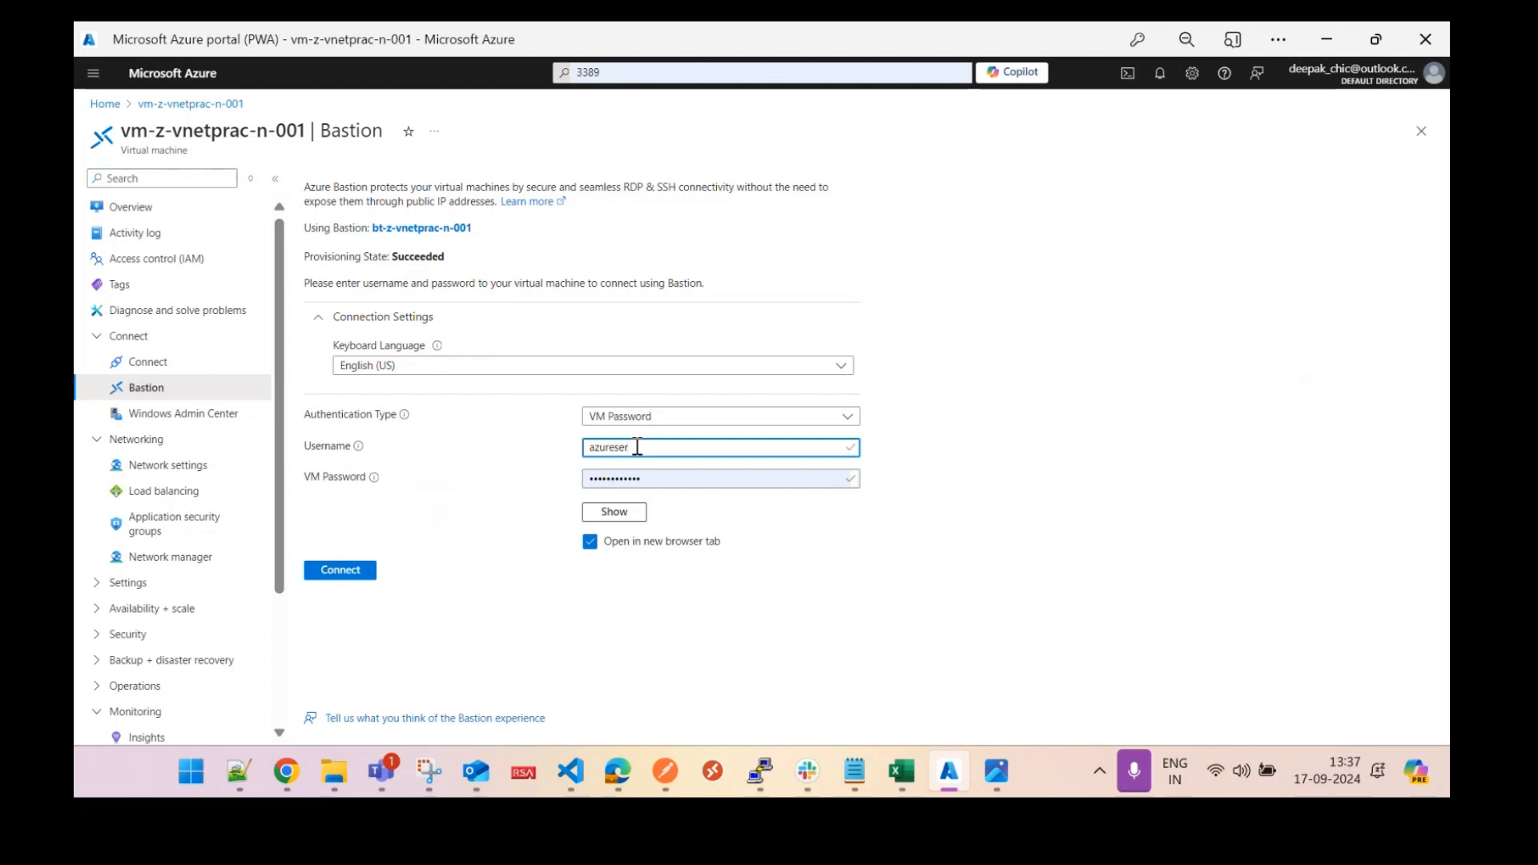
pyautogui.write('user')
pyautogui.press('Tab')
pyautogui.write('*')
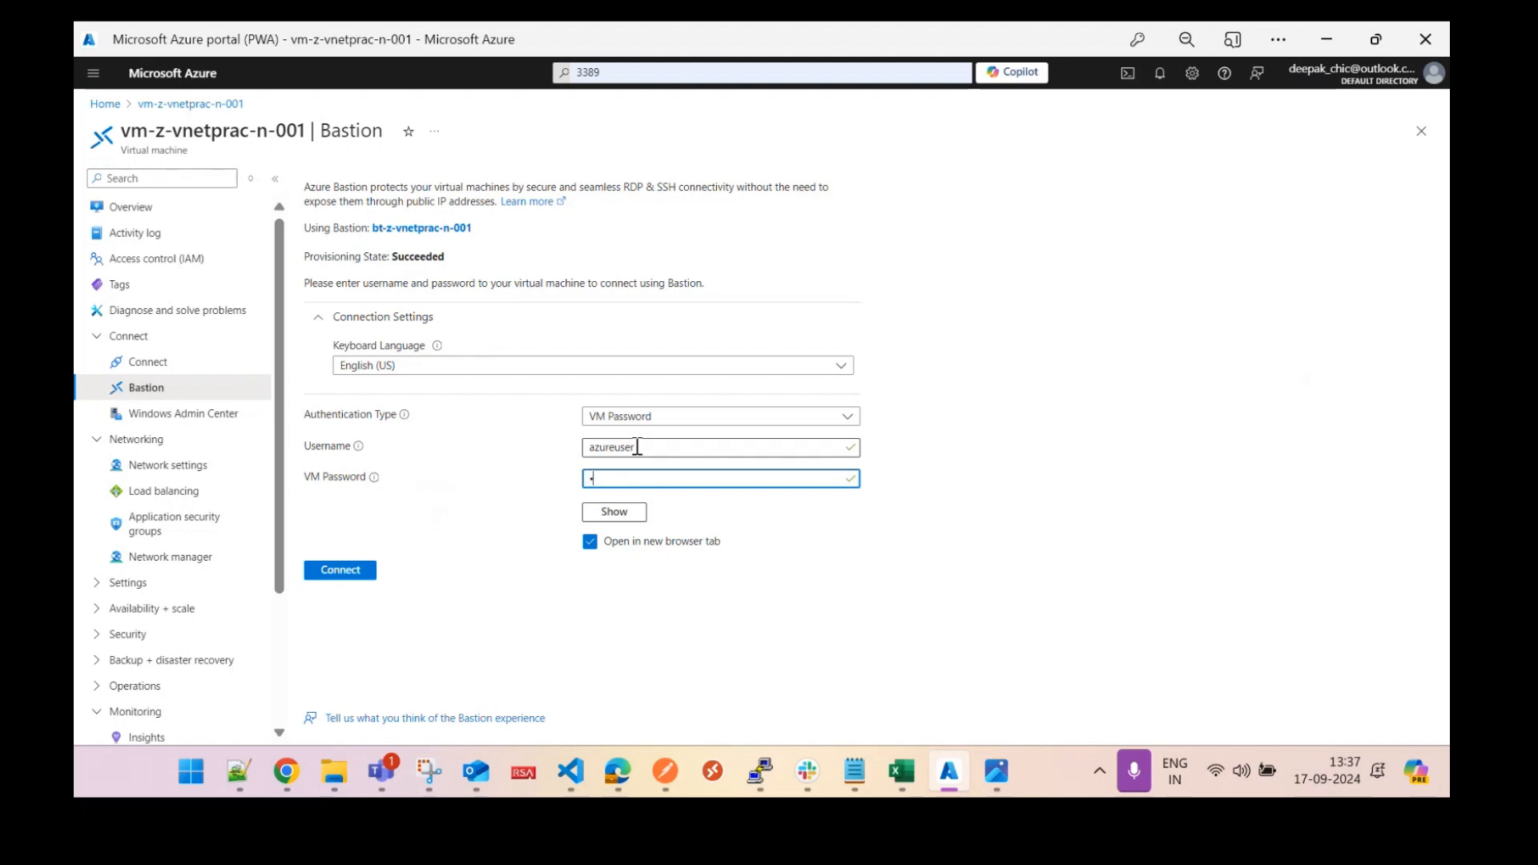
pyautogui.write('**********')
pyautogui.press('Return')
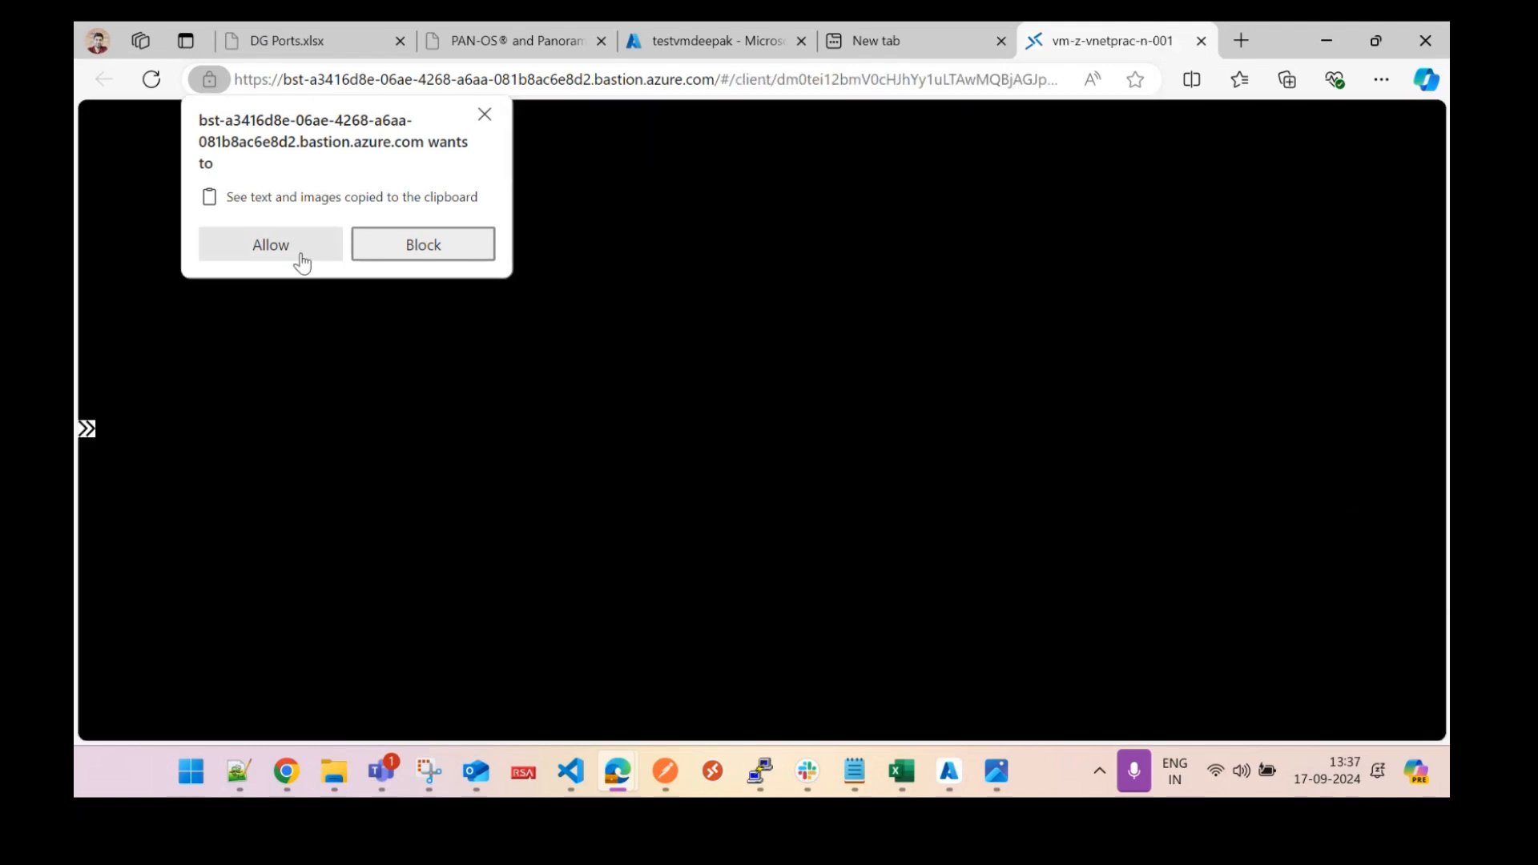
# Allow clipboard access for the vm-z-vnetprac-n-001 session and go back to the portal Home page.
pyautogui.click(296, 251)
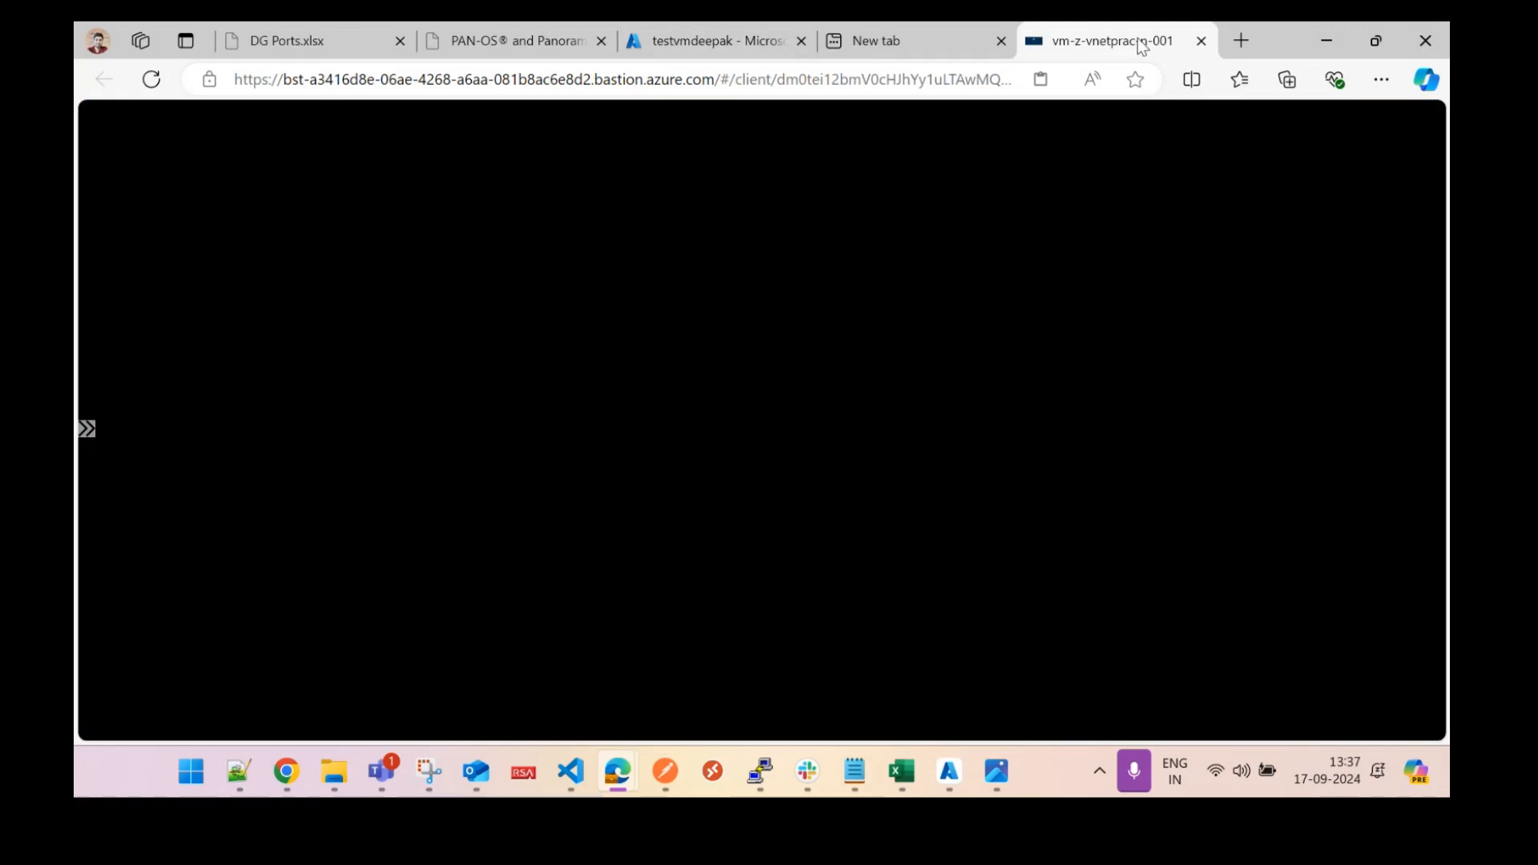
pyautogui.click(951, 765)
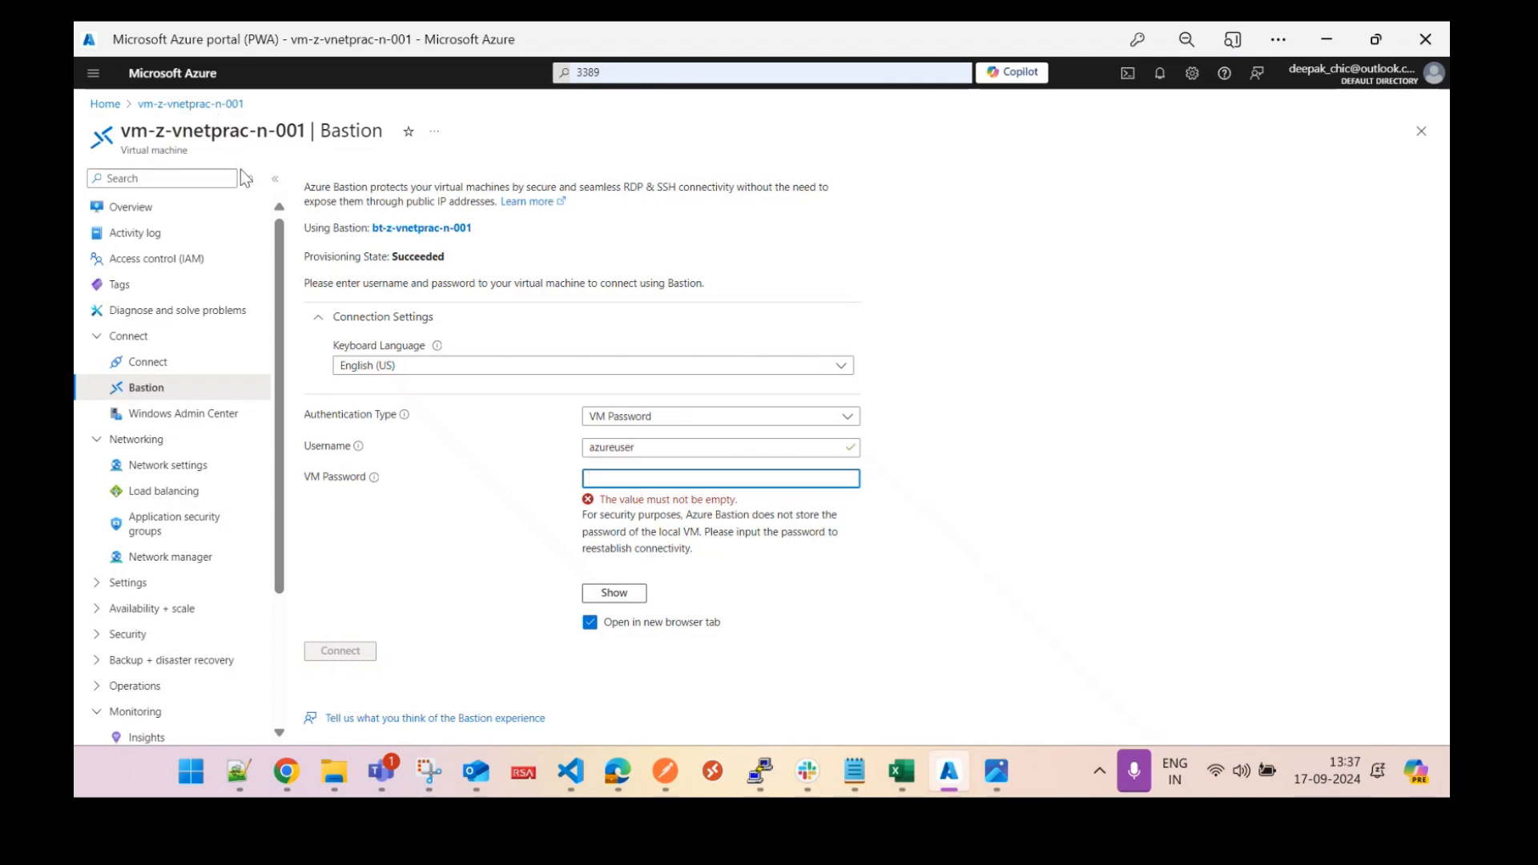
pyautogui.click(105, 104)
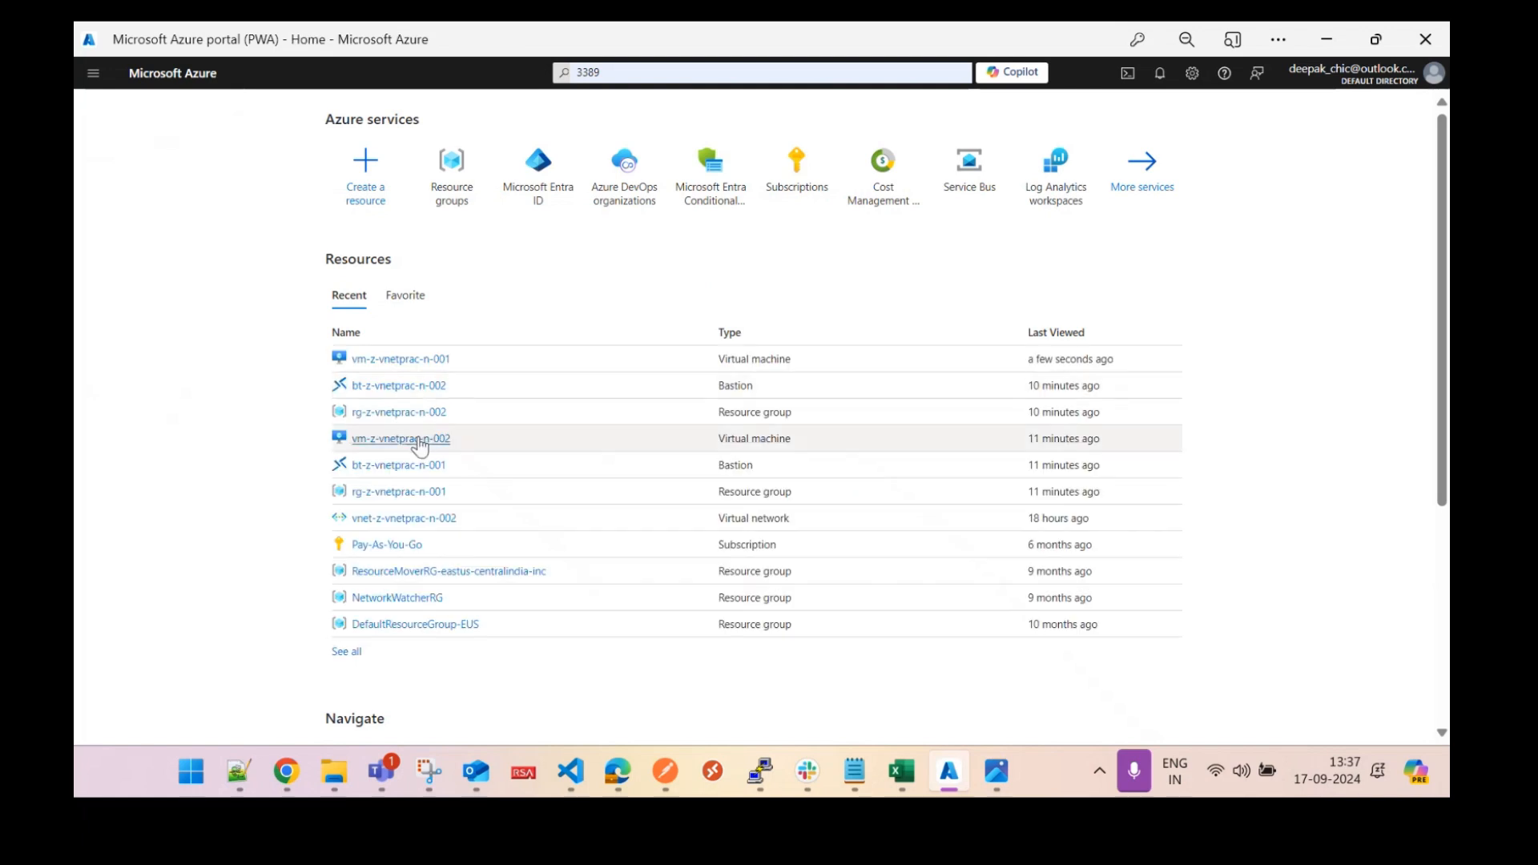
# Open vm-z-vnetprac-n-002 and connect through its Bastion blade with the admin username and password.
pyautogui.click(418, 440)
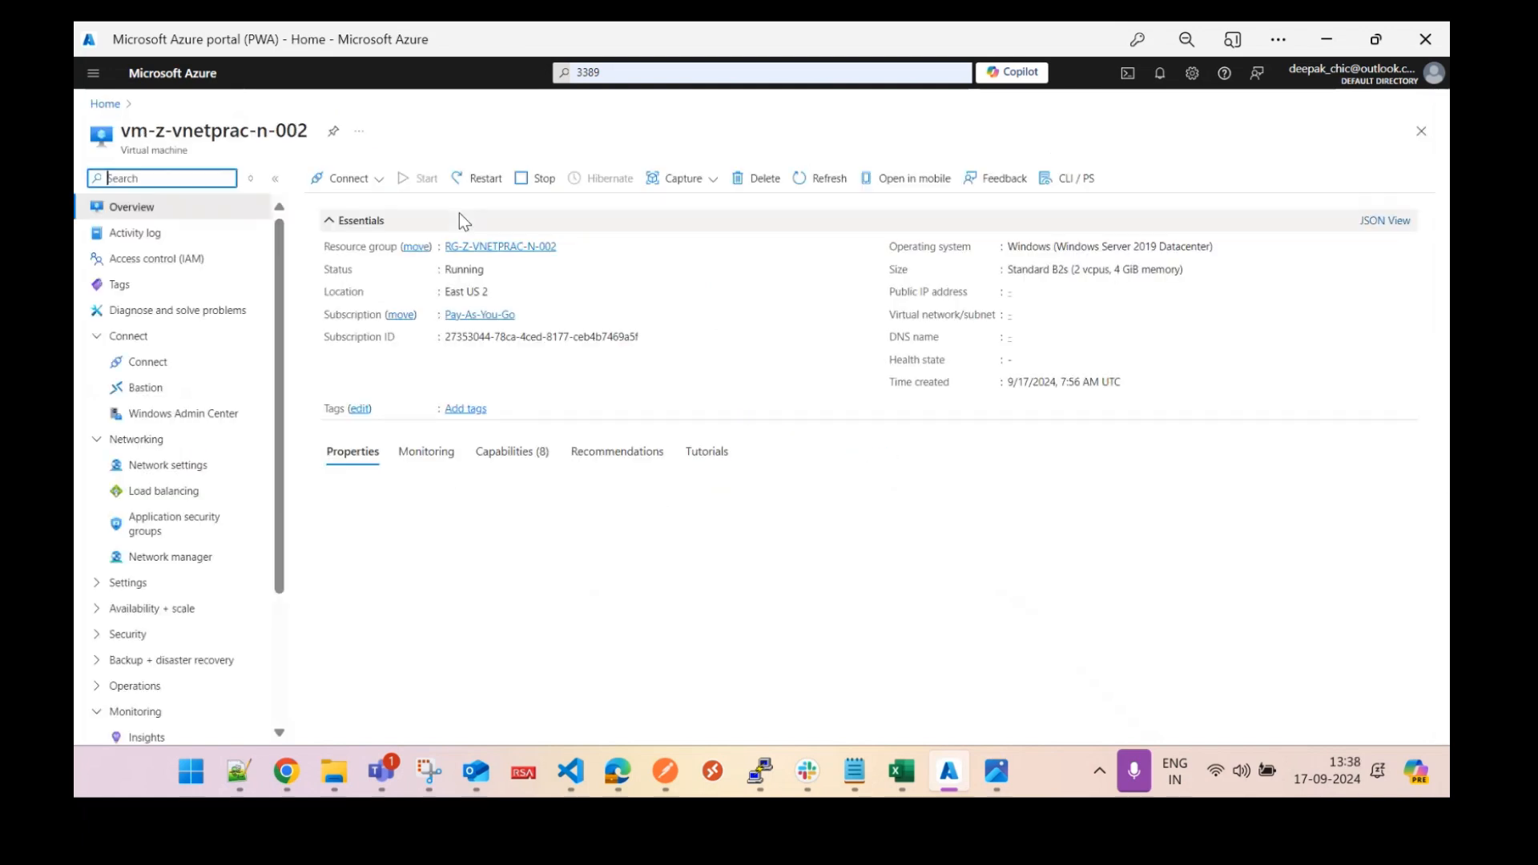
pyautogui.click(154, 390)
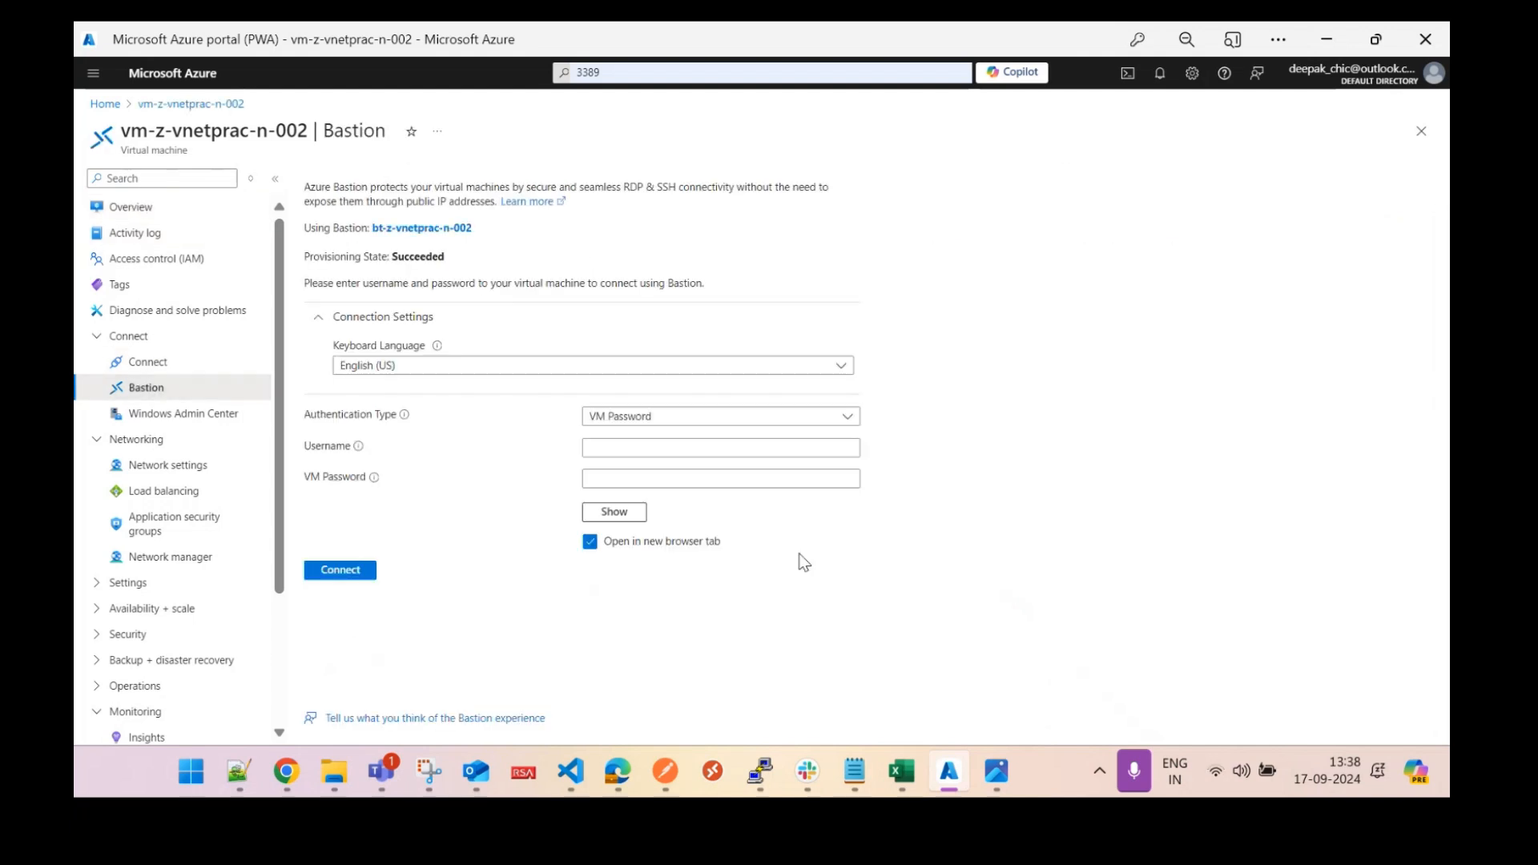
pyautogui.click(641, 449)
pyautogui.write('azureuser')
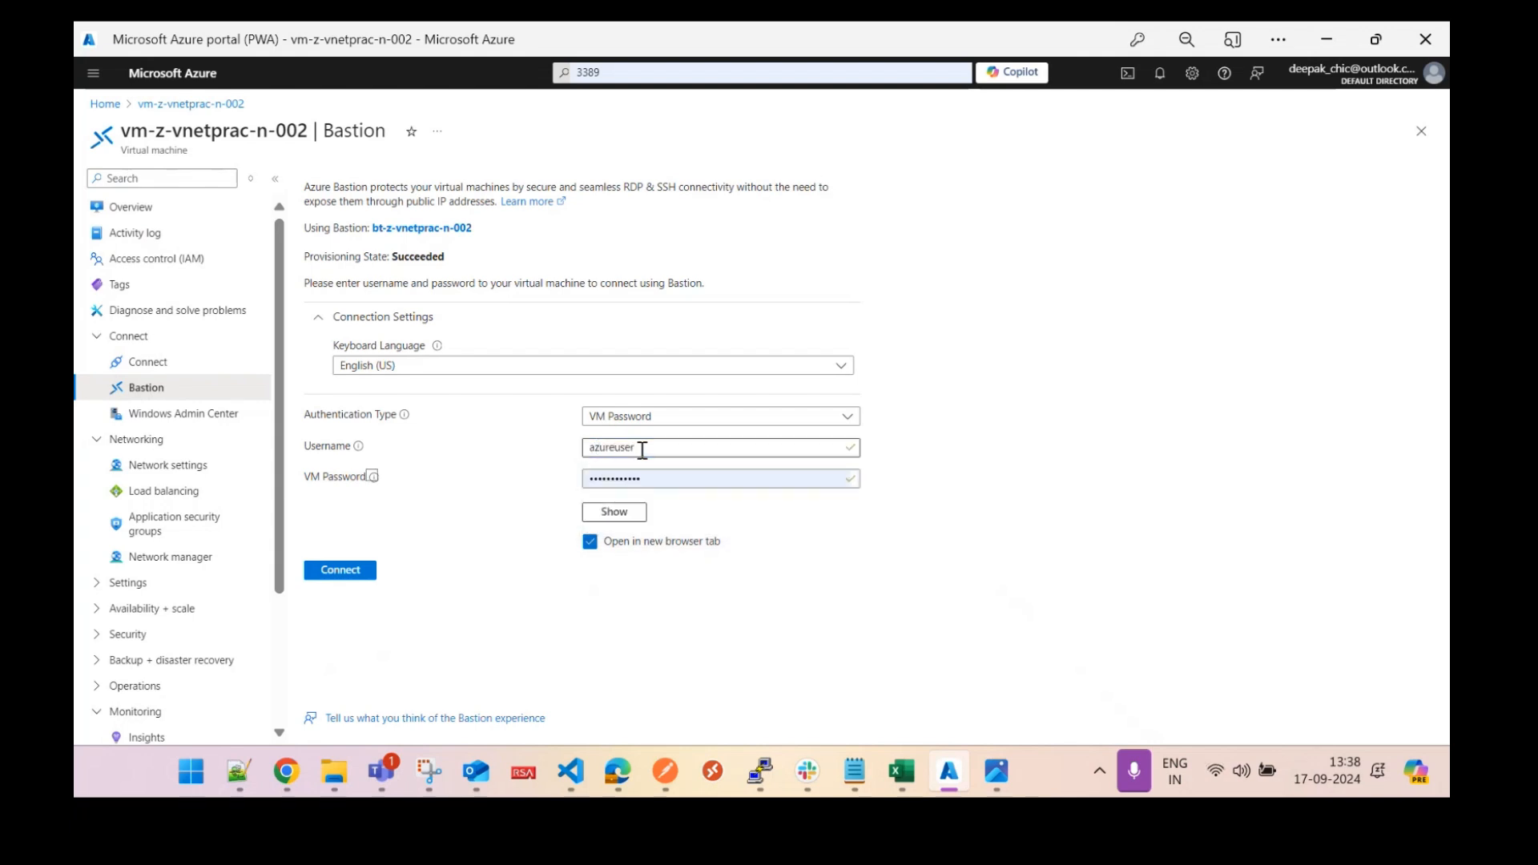
pyautogui.press('Tab')
pyautogui.write('••••••••')
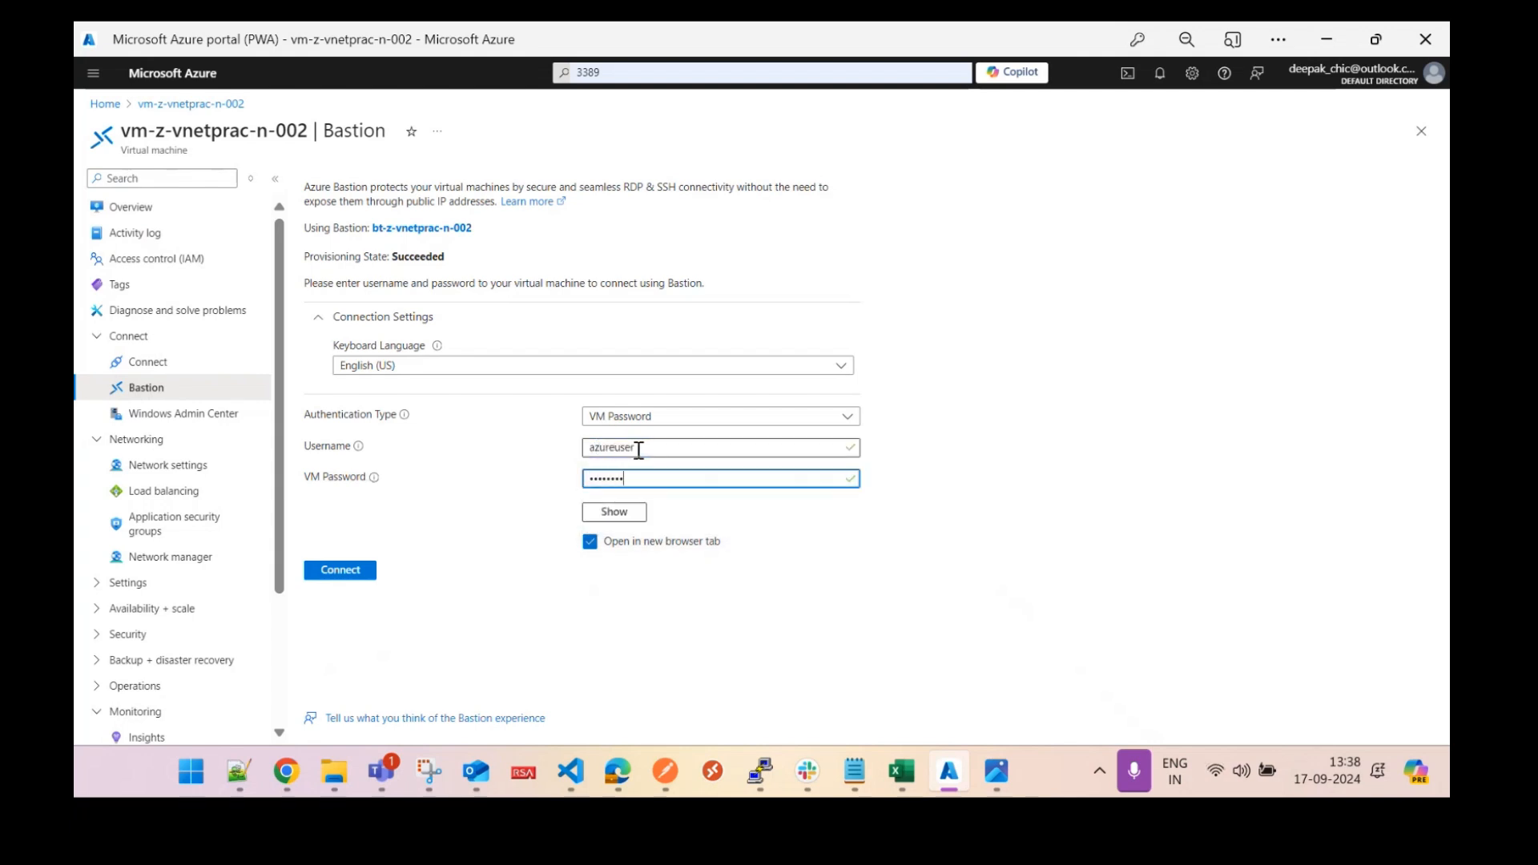
pyautogui.press('Return')
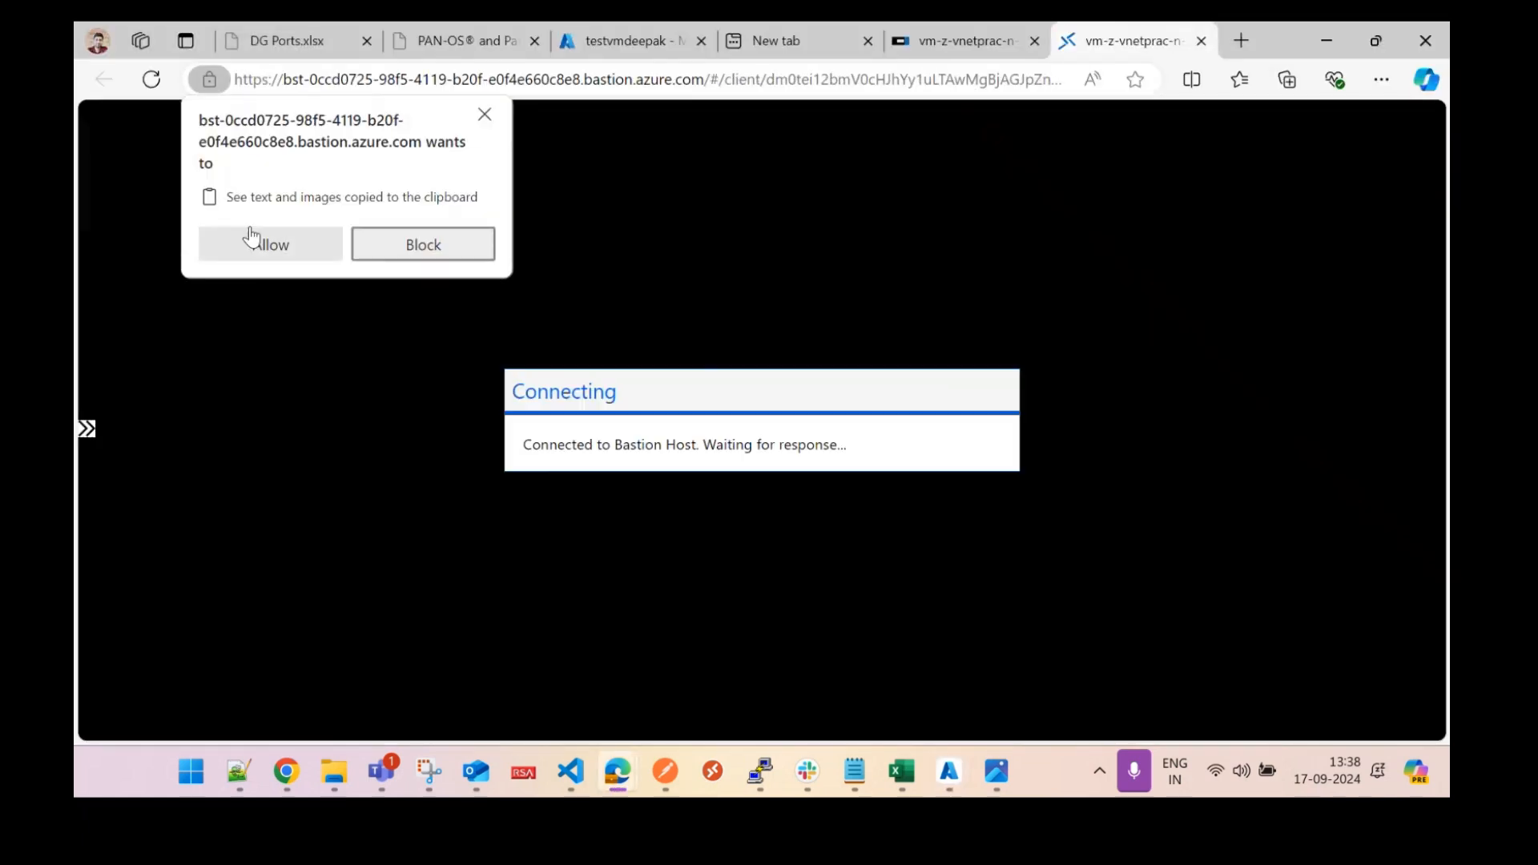
# Allow clipboard access, return to the first VM's session, and dismiss the Windows Admin Center and Server Manager windows.
pyautogui.click(249, 241)
pyautogui.click(960, 42)
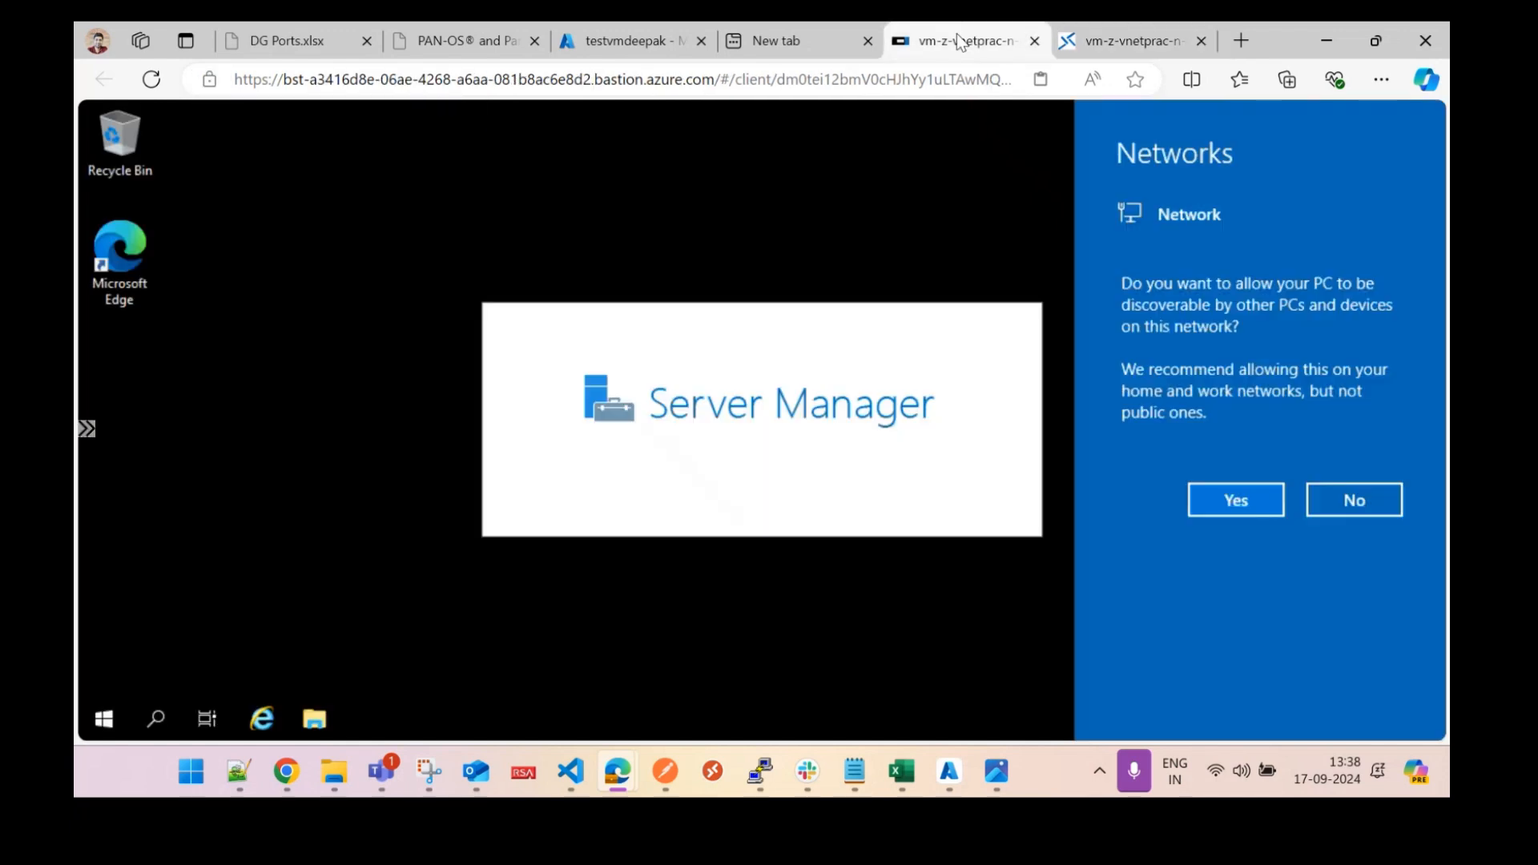
pyautogui.click(1094, 47)
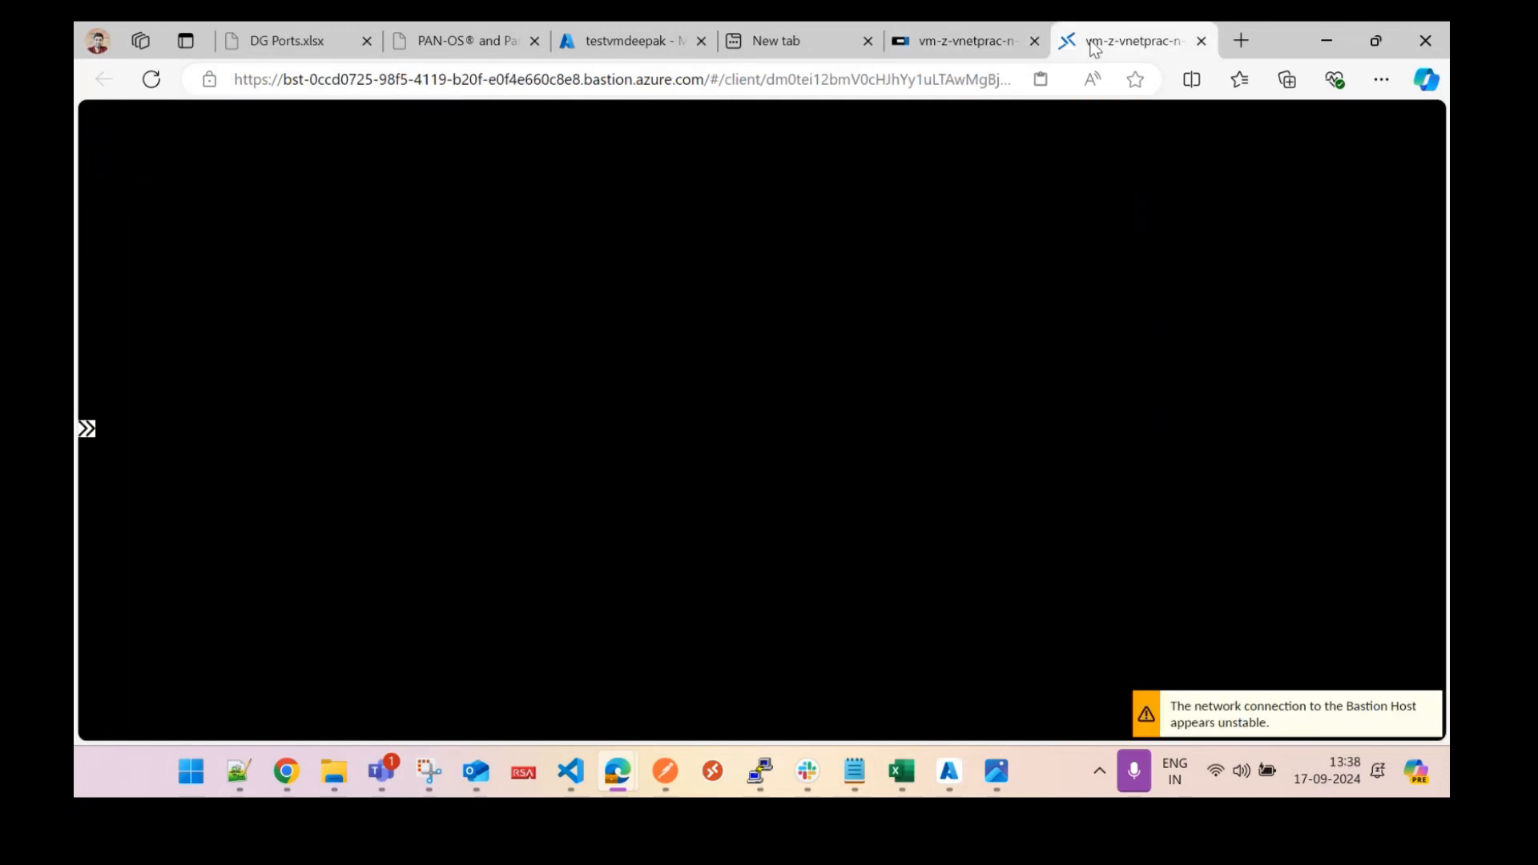
pyautogui.click(950, 41)
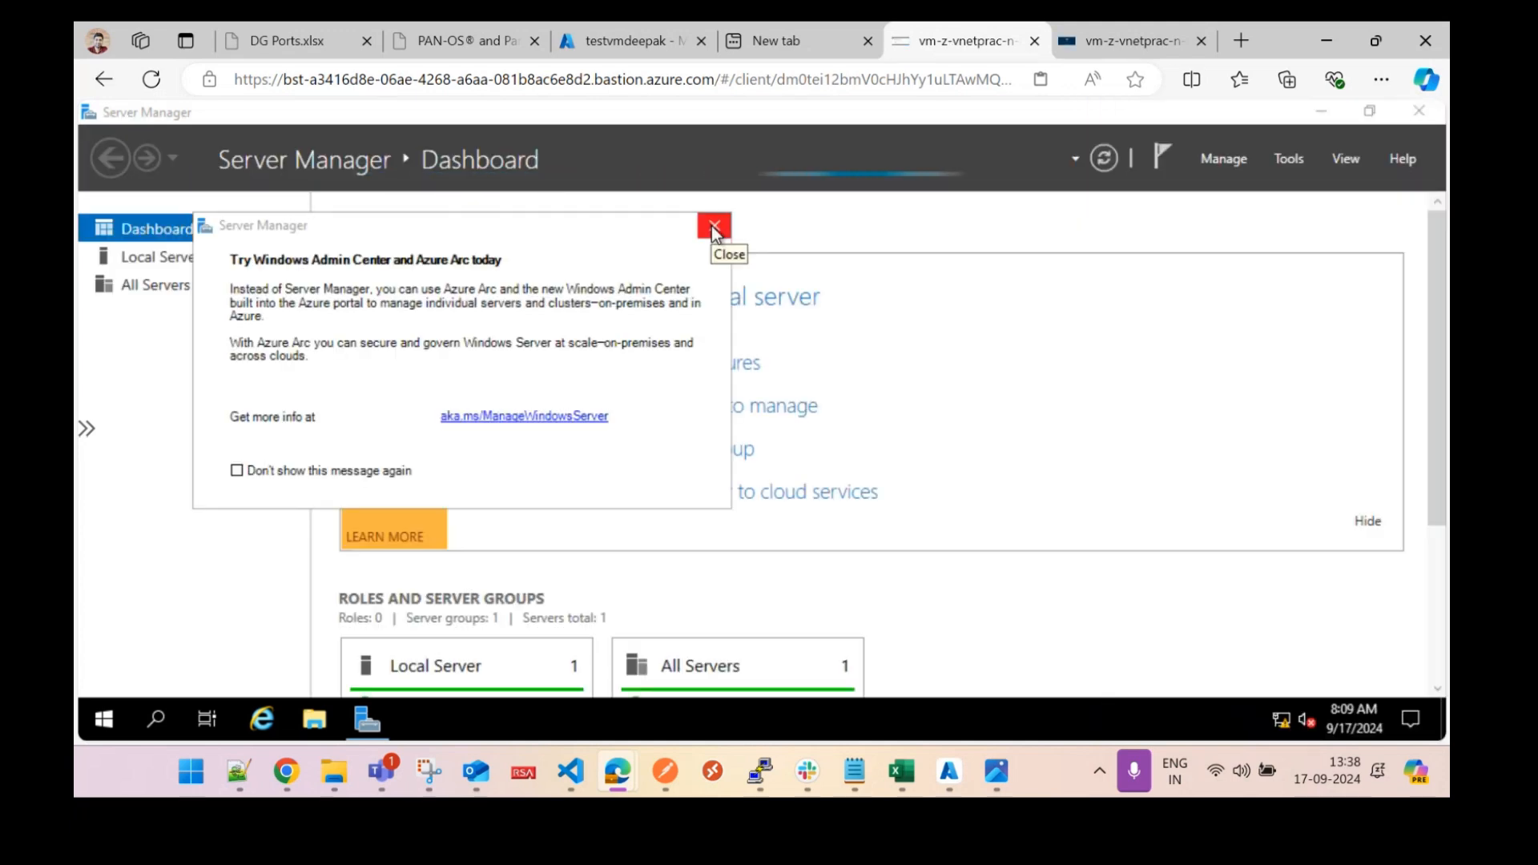
pyautogui.click(711, 226)
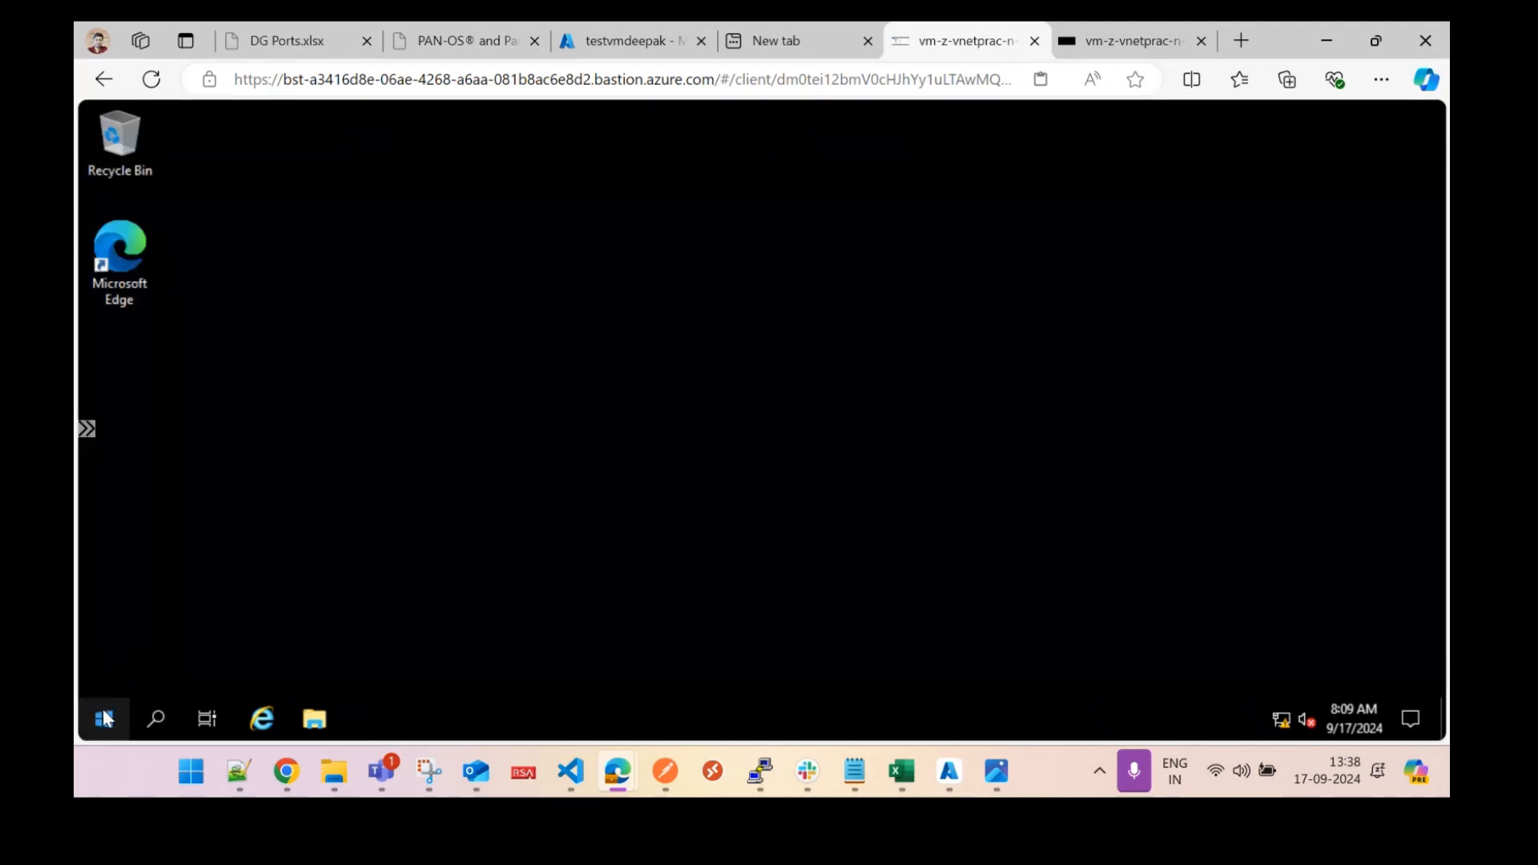
pyautogui.click(104, 718)
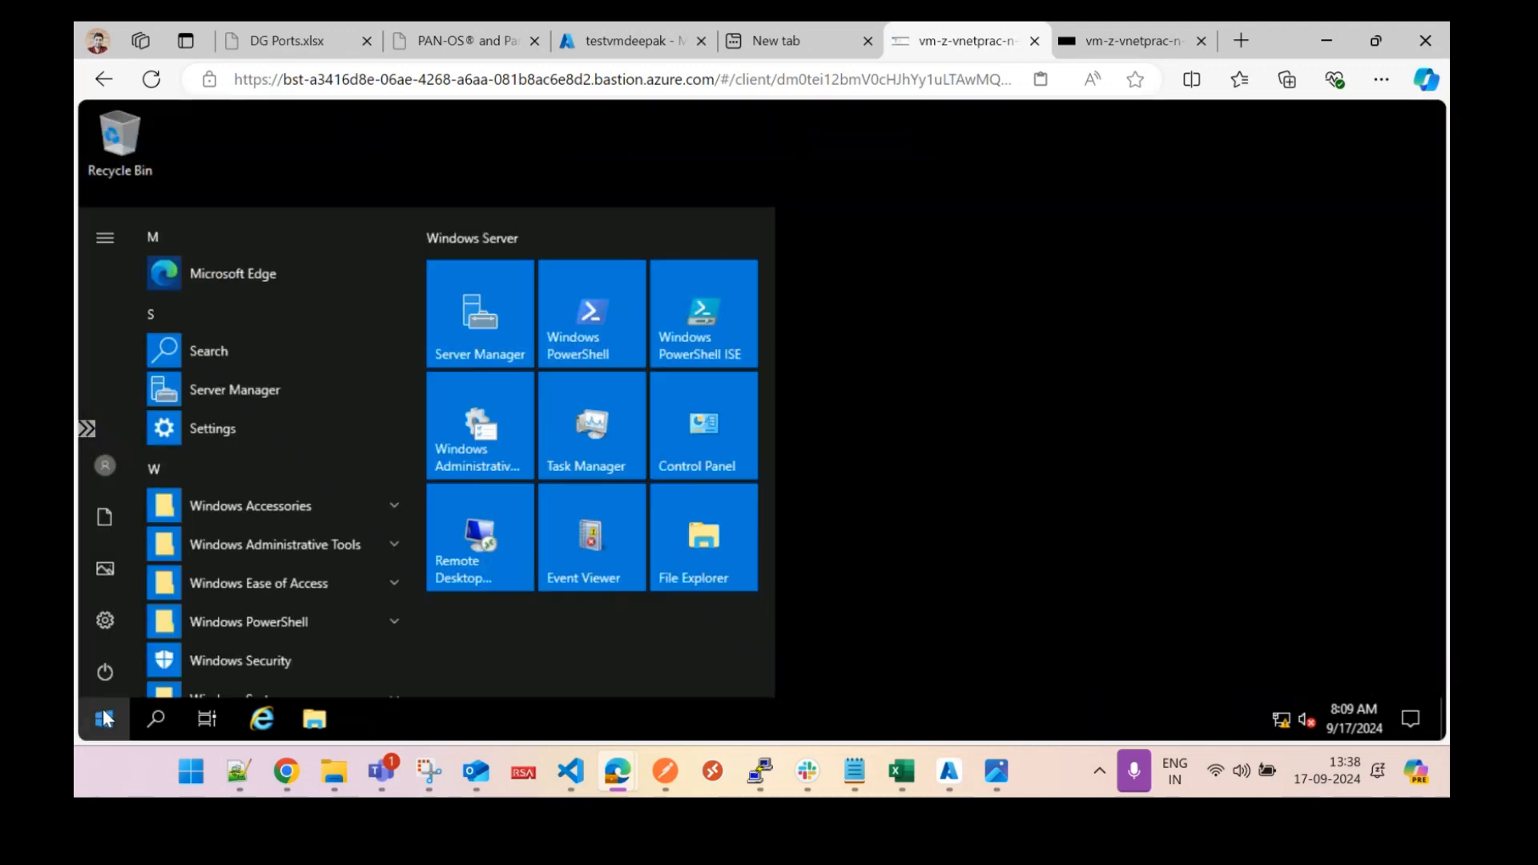
pyautogui.click(104, 718)
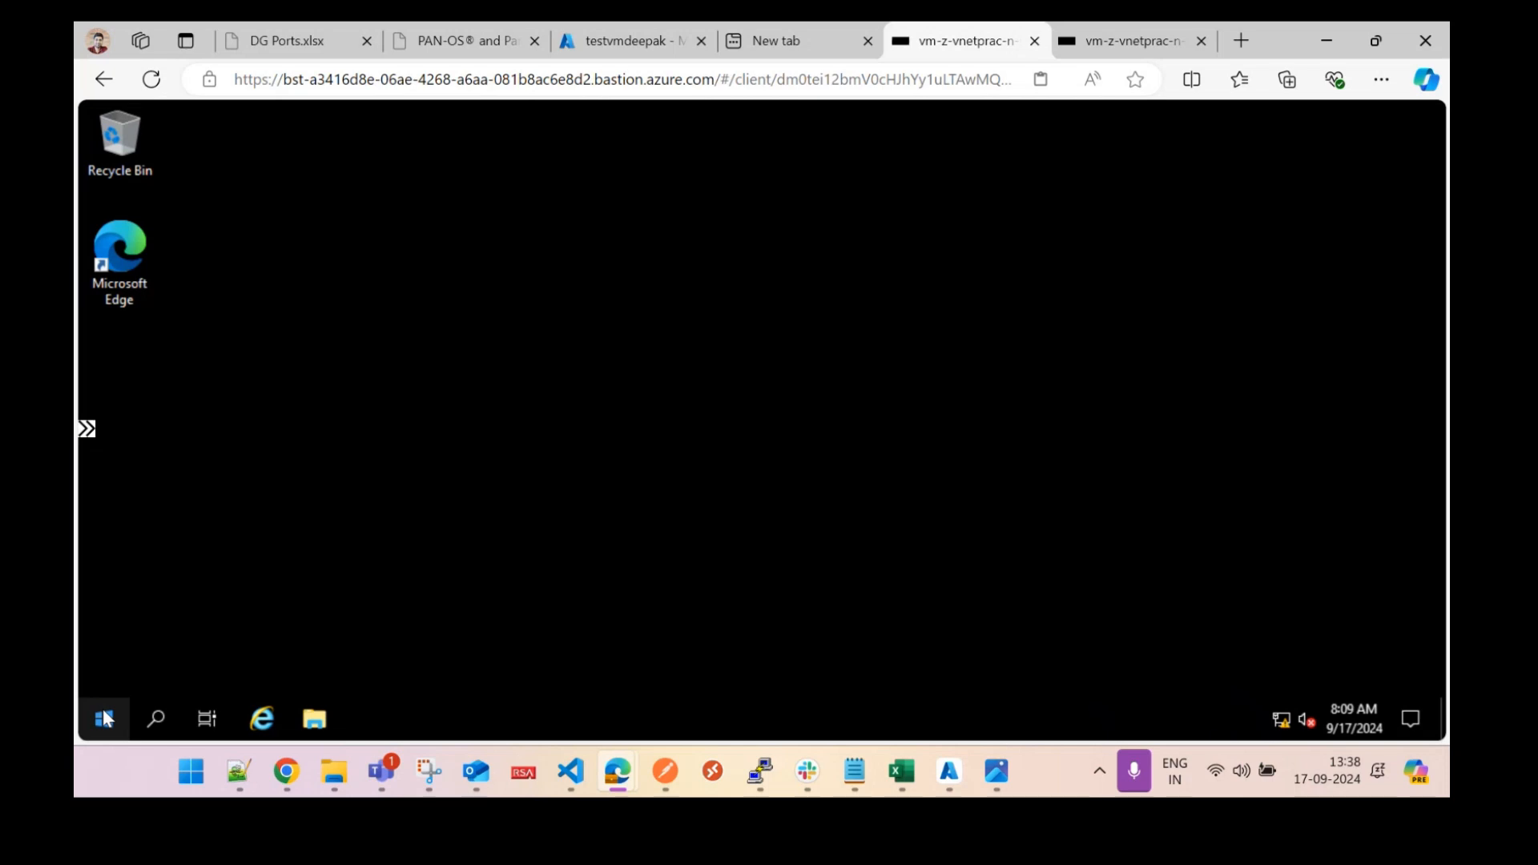
# Search 'firewall' and open Windows Defender Firewall's advanced settings at Inbound Rules.
pyautogui.click(92, 724)
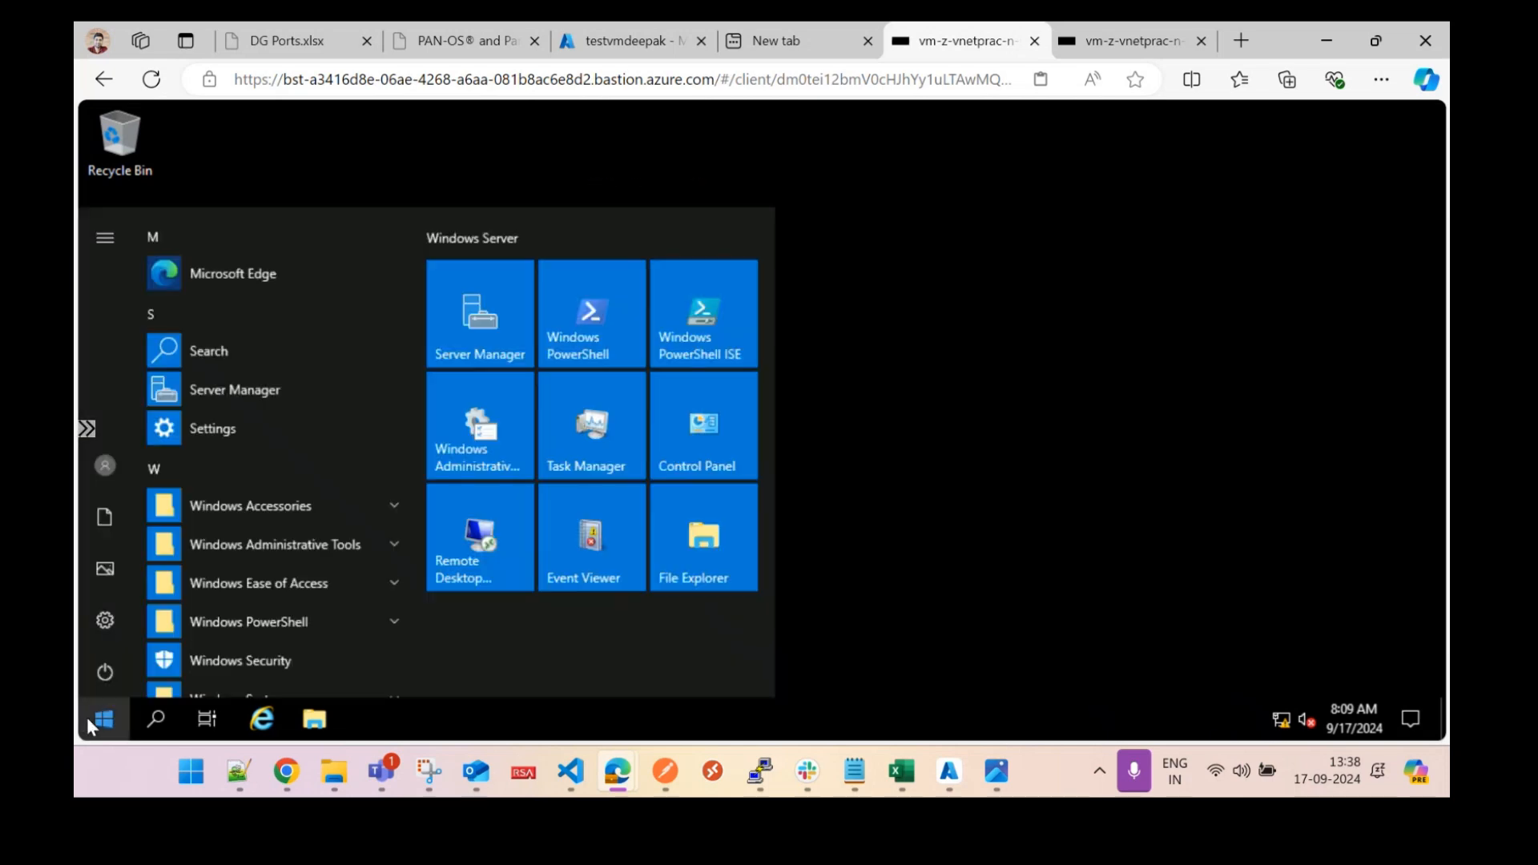
pyautogui.write('firewall')
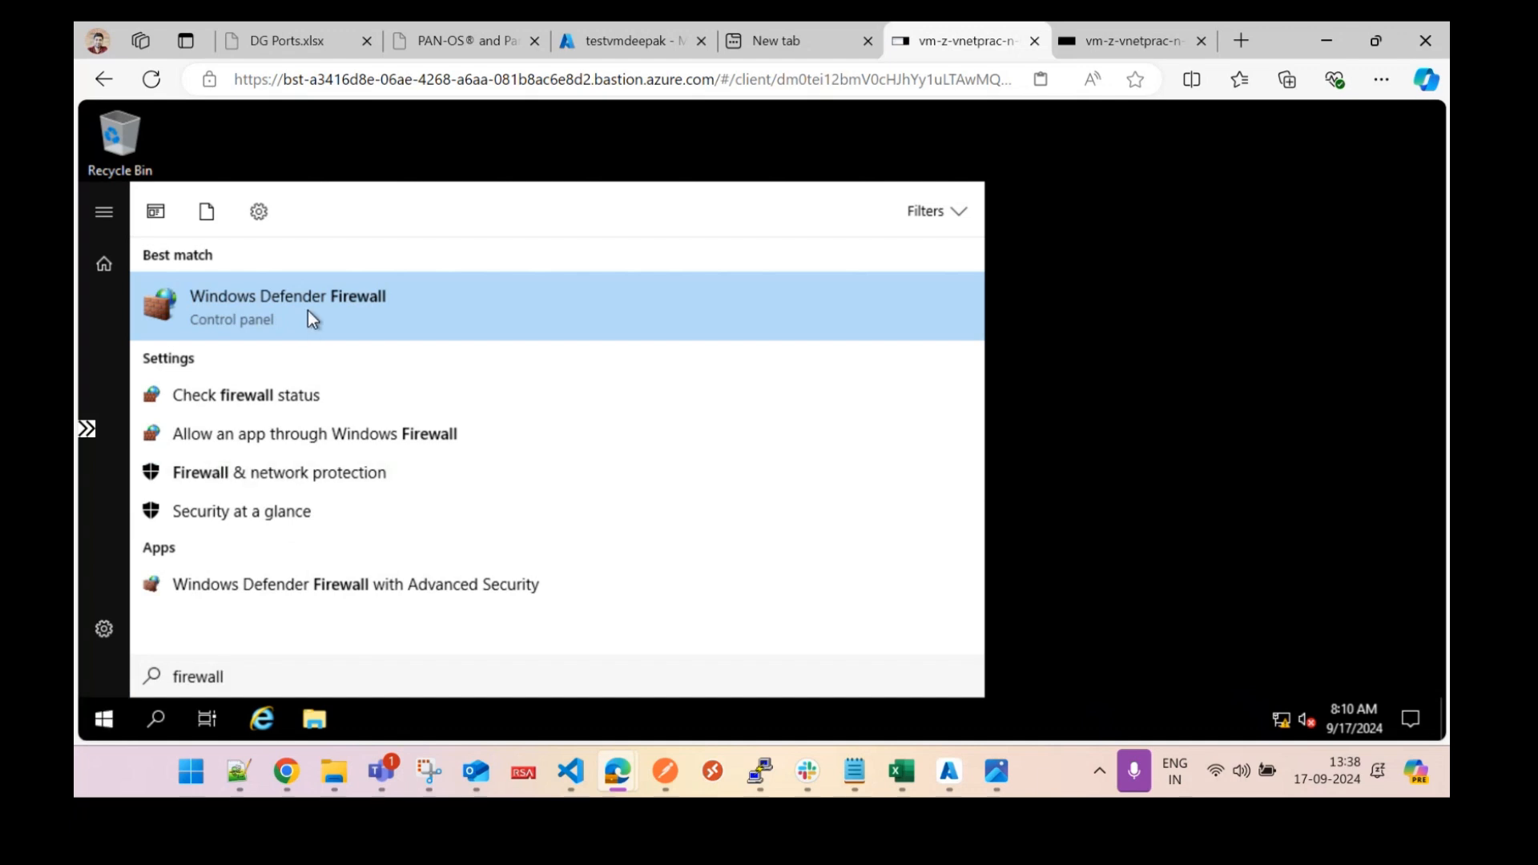
pyautogui.click(377, 298)
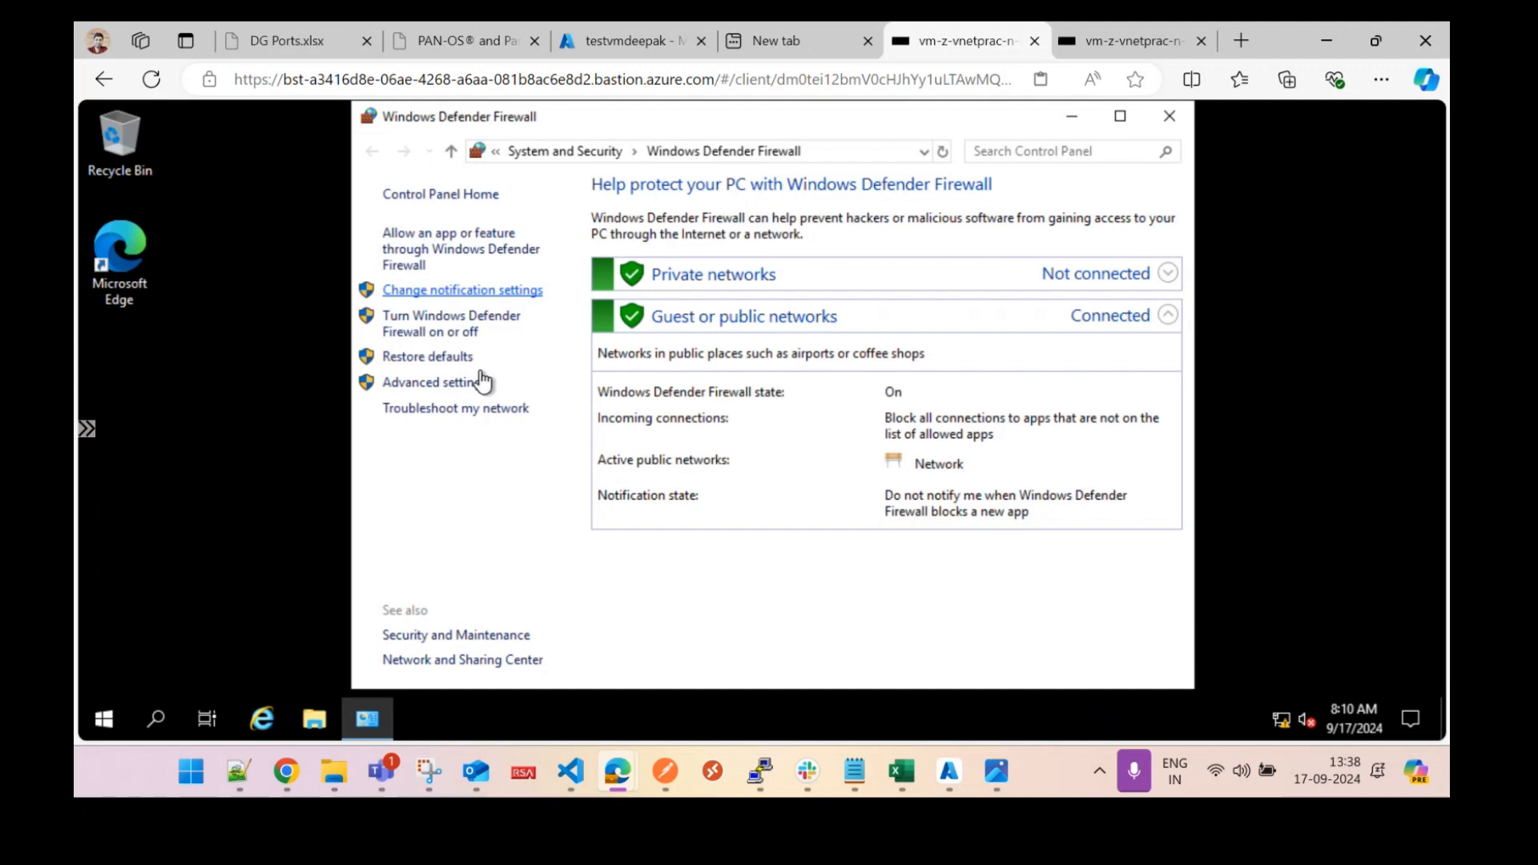
pyautogui.click(456, 384)
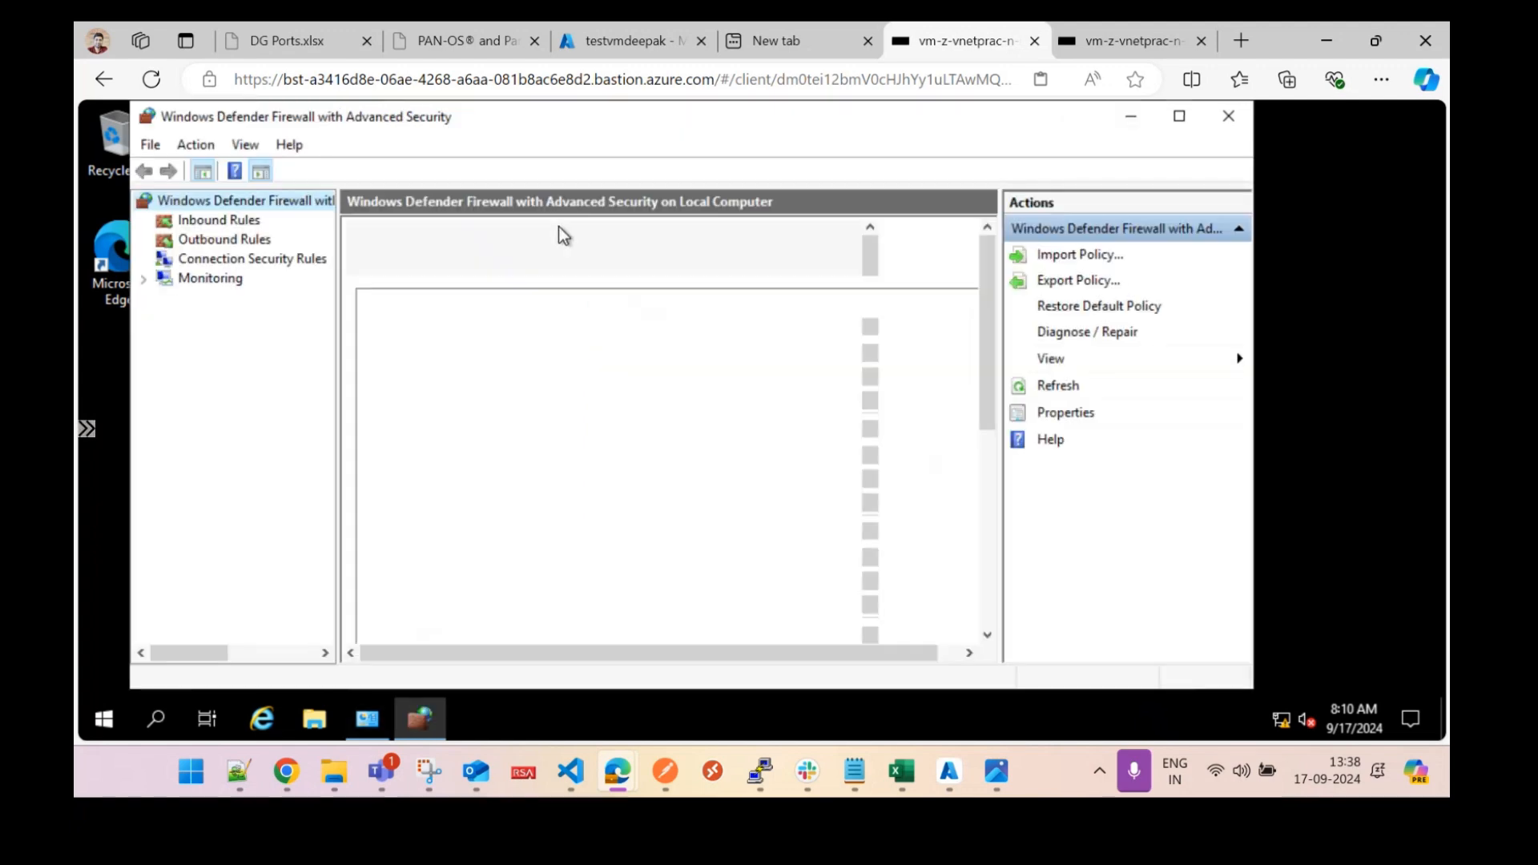
pyautogui.click(246, 224)
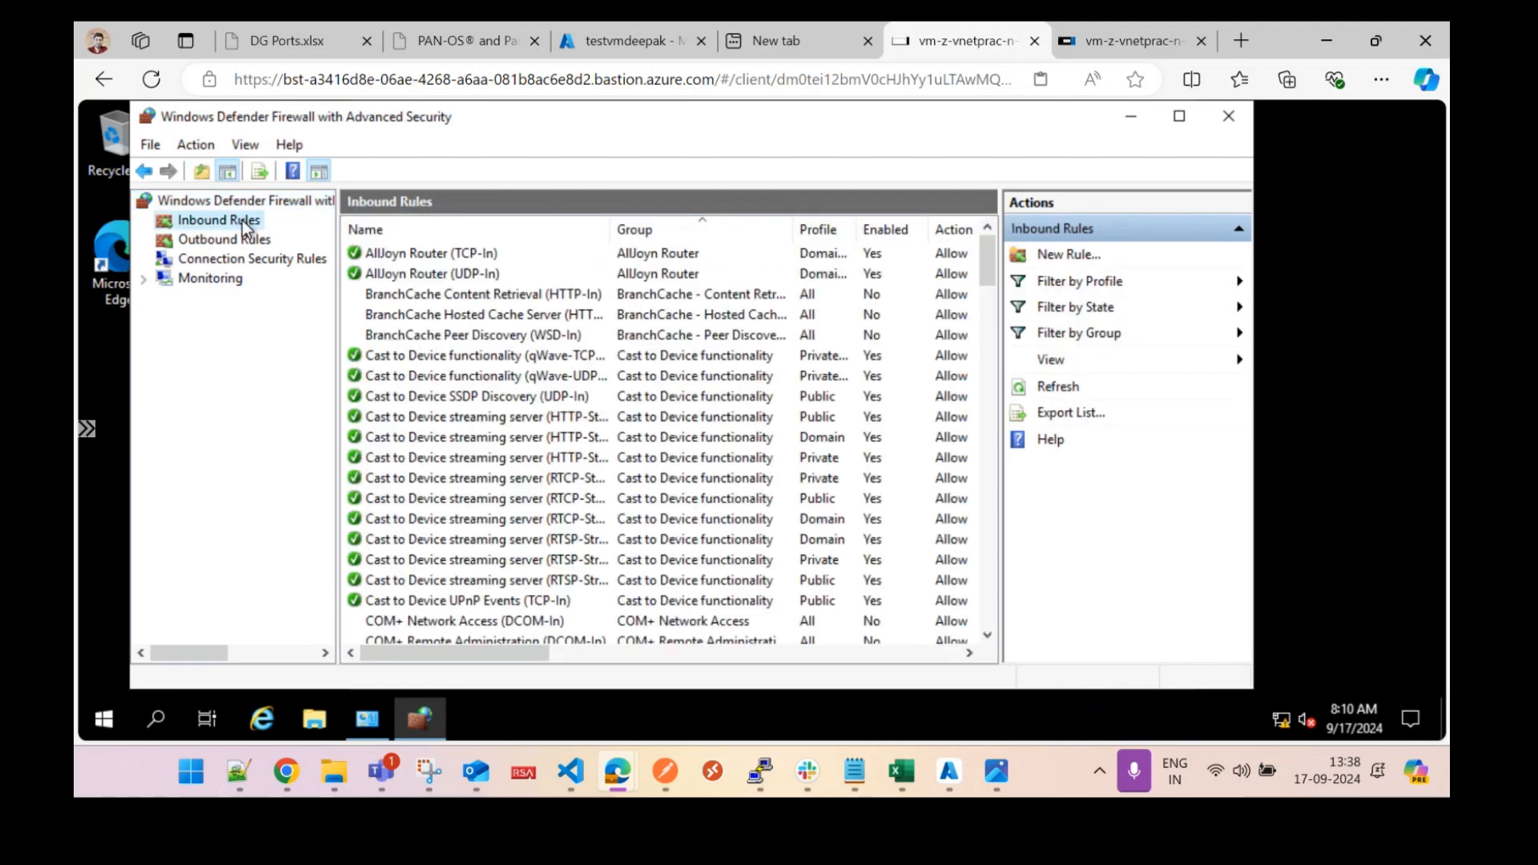
# Enable the File and Printer Sharing (Echo Request - ICMPv4-In) inbound rule, then close the firewall console.
pyautogui.click(442, 255)
pyautogui.press('f')
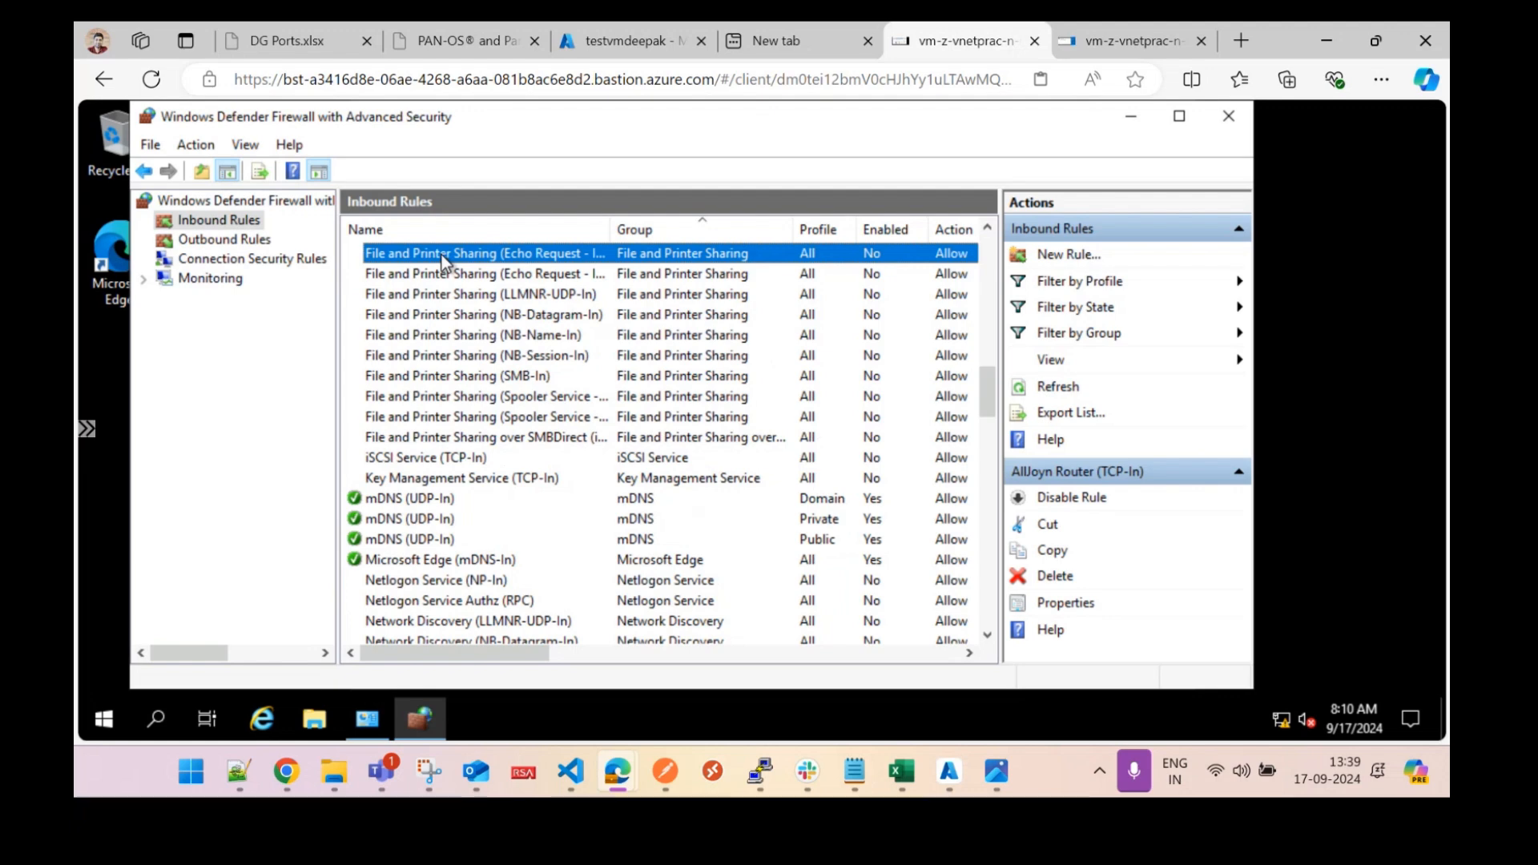
pyautogui.rightClick(440, 255)
pyautogui.click(505, 267)
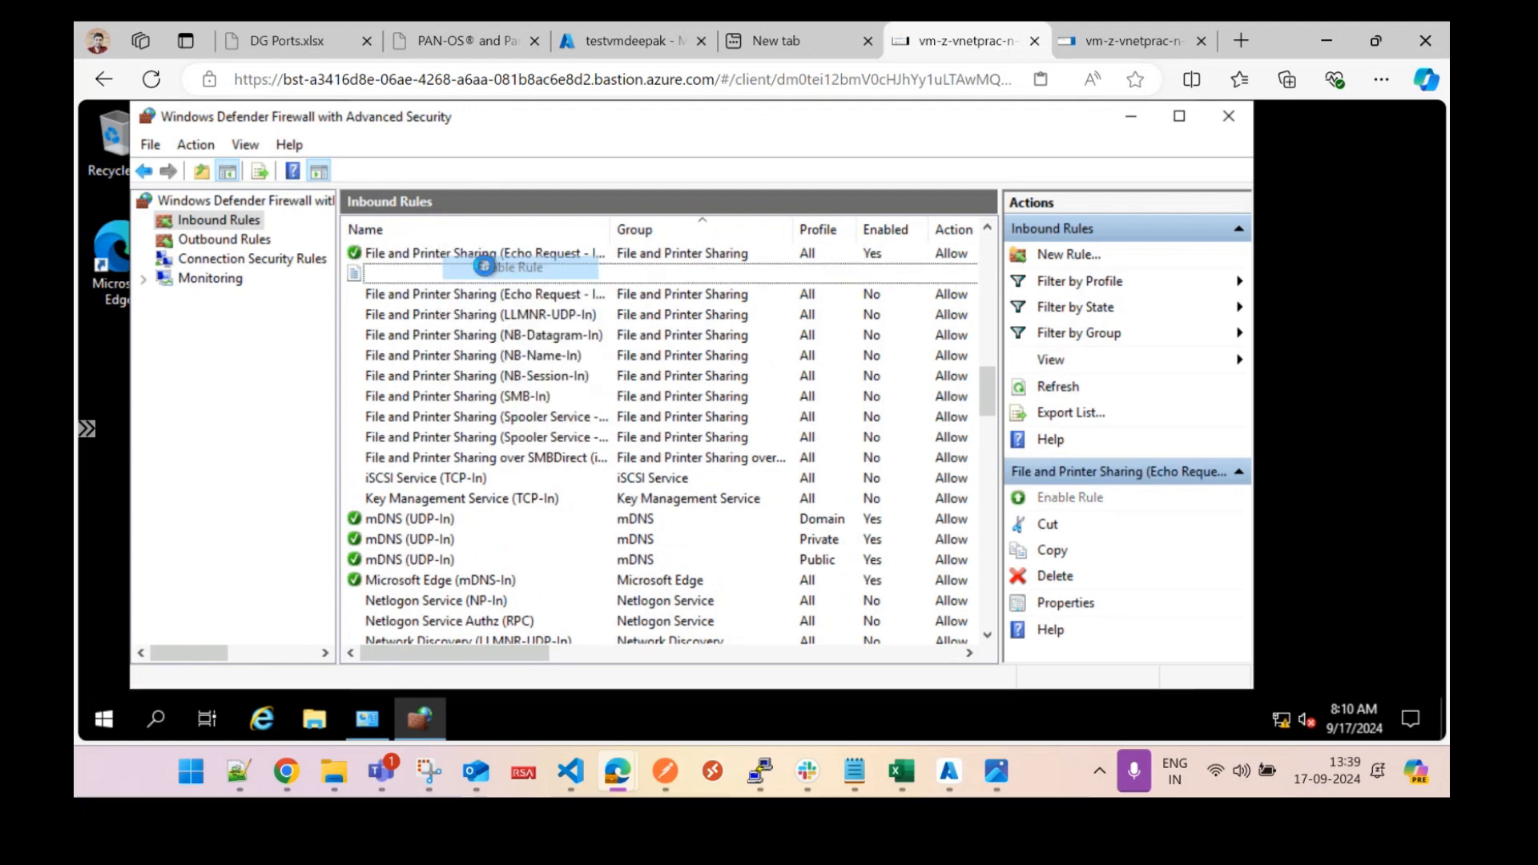
pyautogui.moveTo(614, 233); pyautogui.dragTo(796, 230)
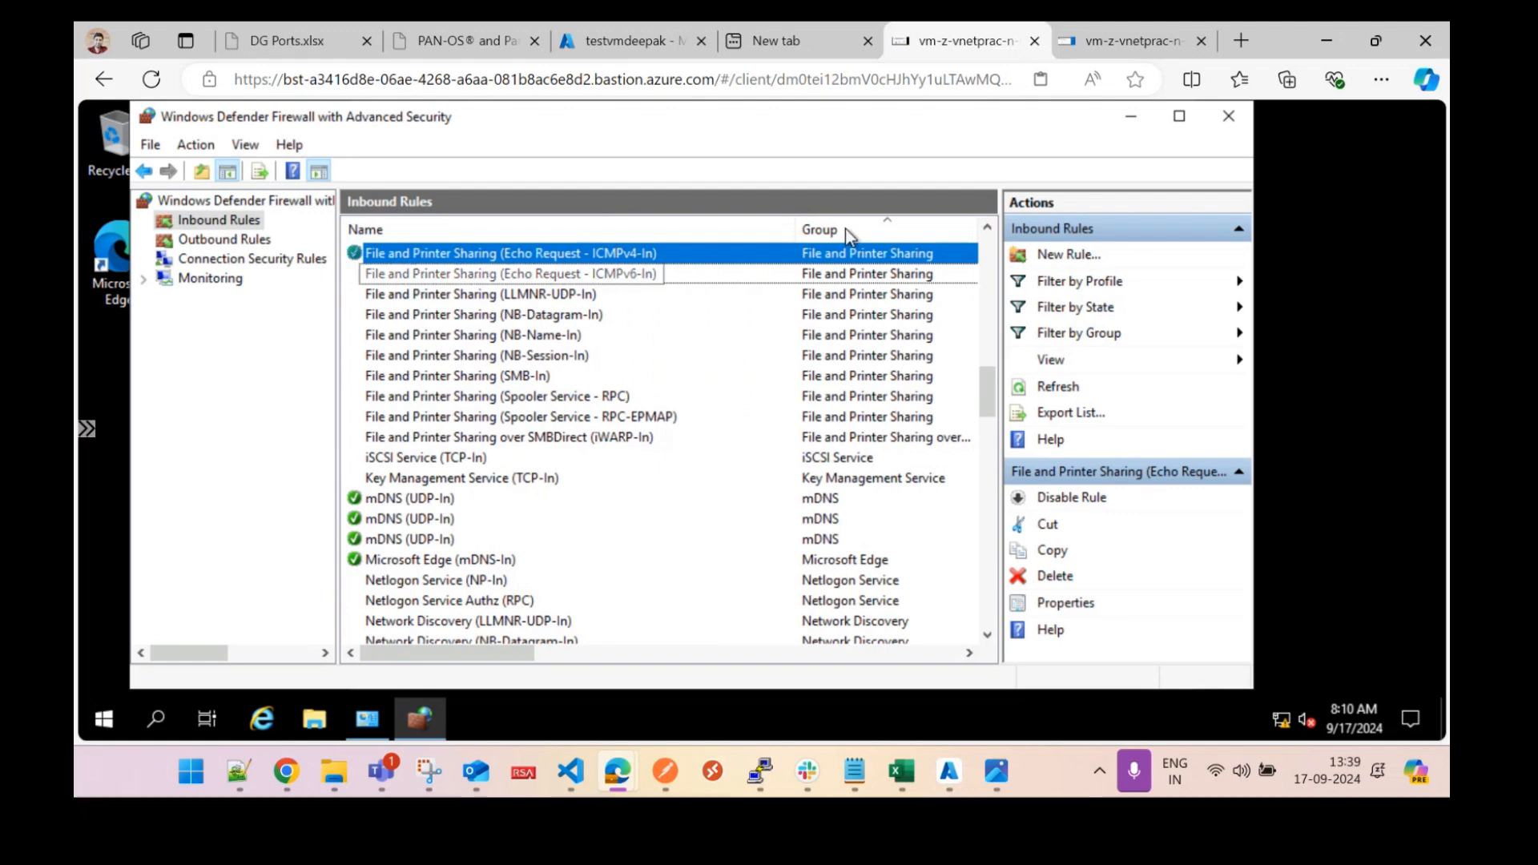
pyautogui.click(1230, 118)
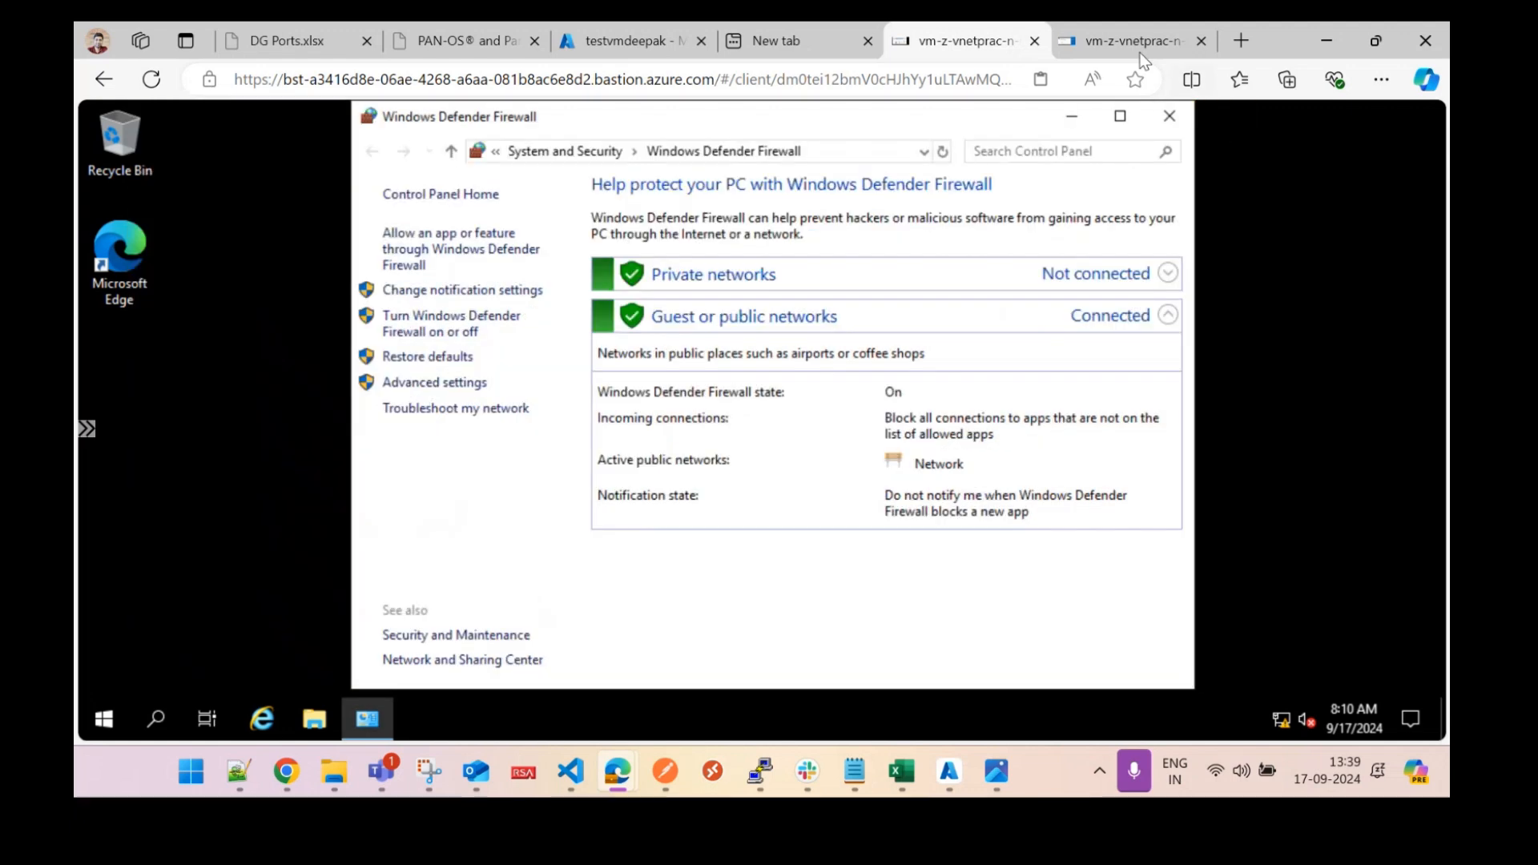
pyautogui.click(1130, 44)
# Dismiss the Networks prompt, the Windows Admin Center notice and Server Manager on the second VM.
pyautogui.click(1353, 500)
pyautogui.click(716, 229)
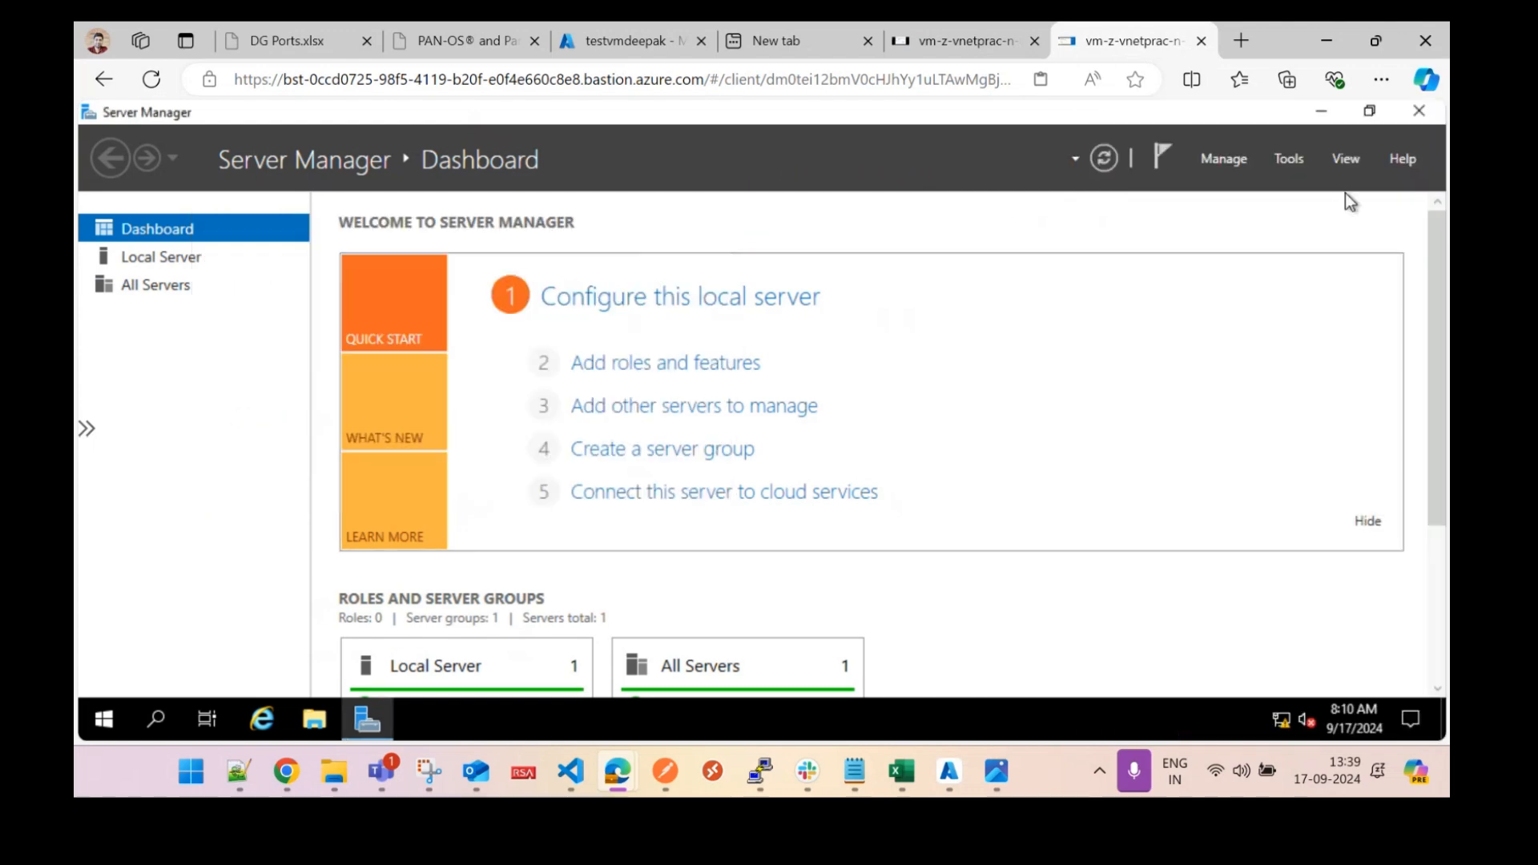
pyautogui.click(1421, 111)
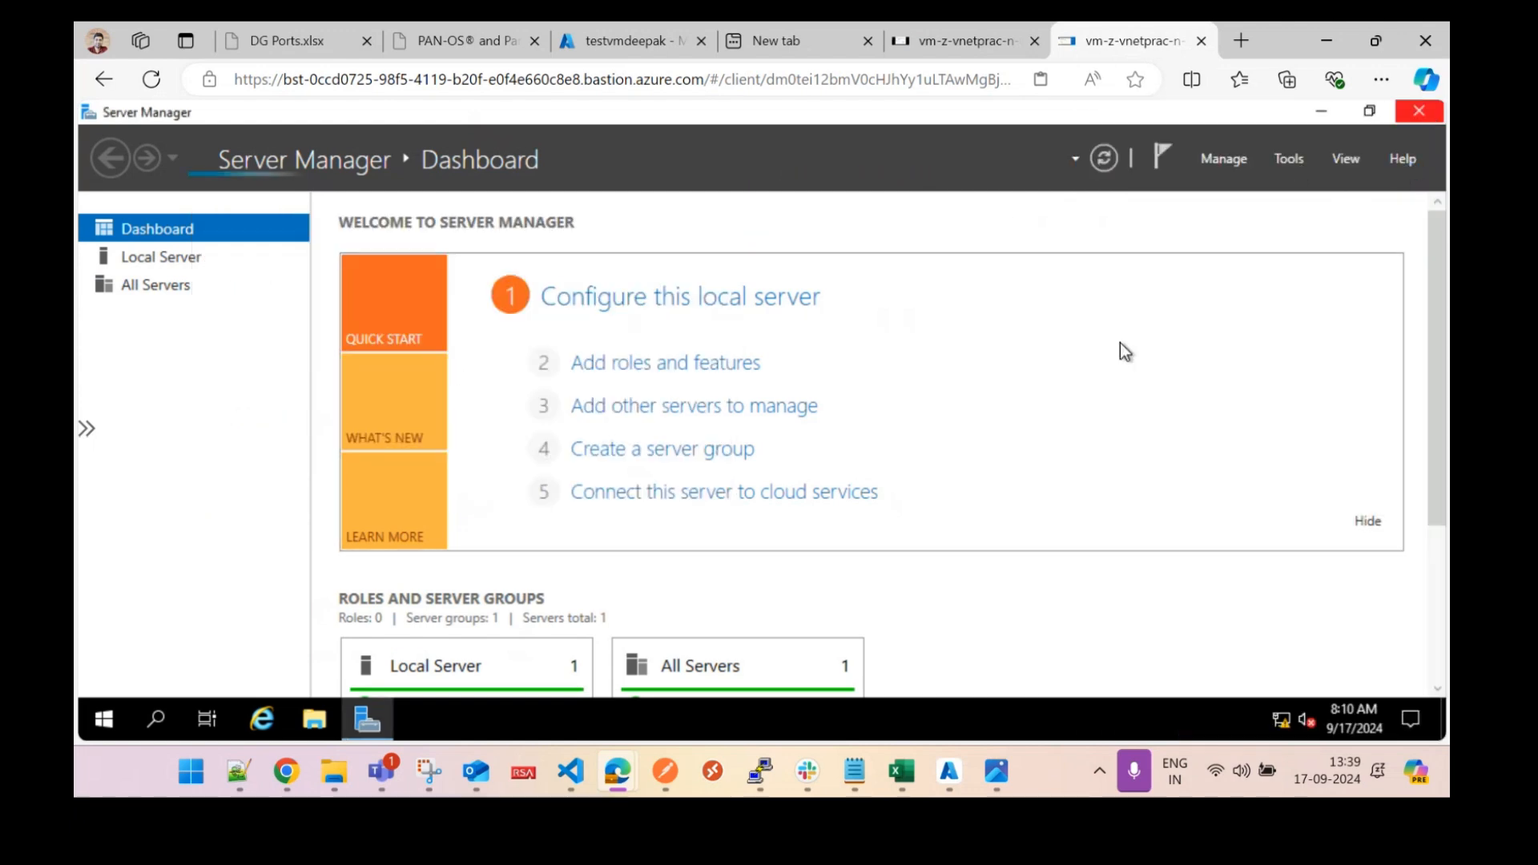
# Search 'firewall' and open Windows Defender Firewall's advanced settings at Inbound Rules.
pyautogui.click(109, 718)
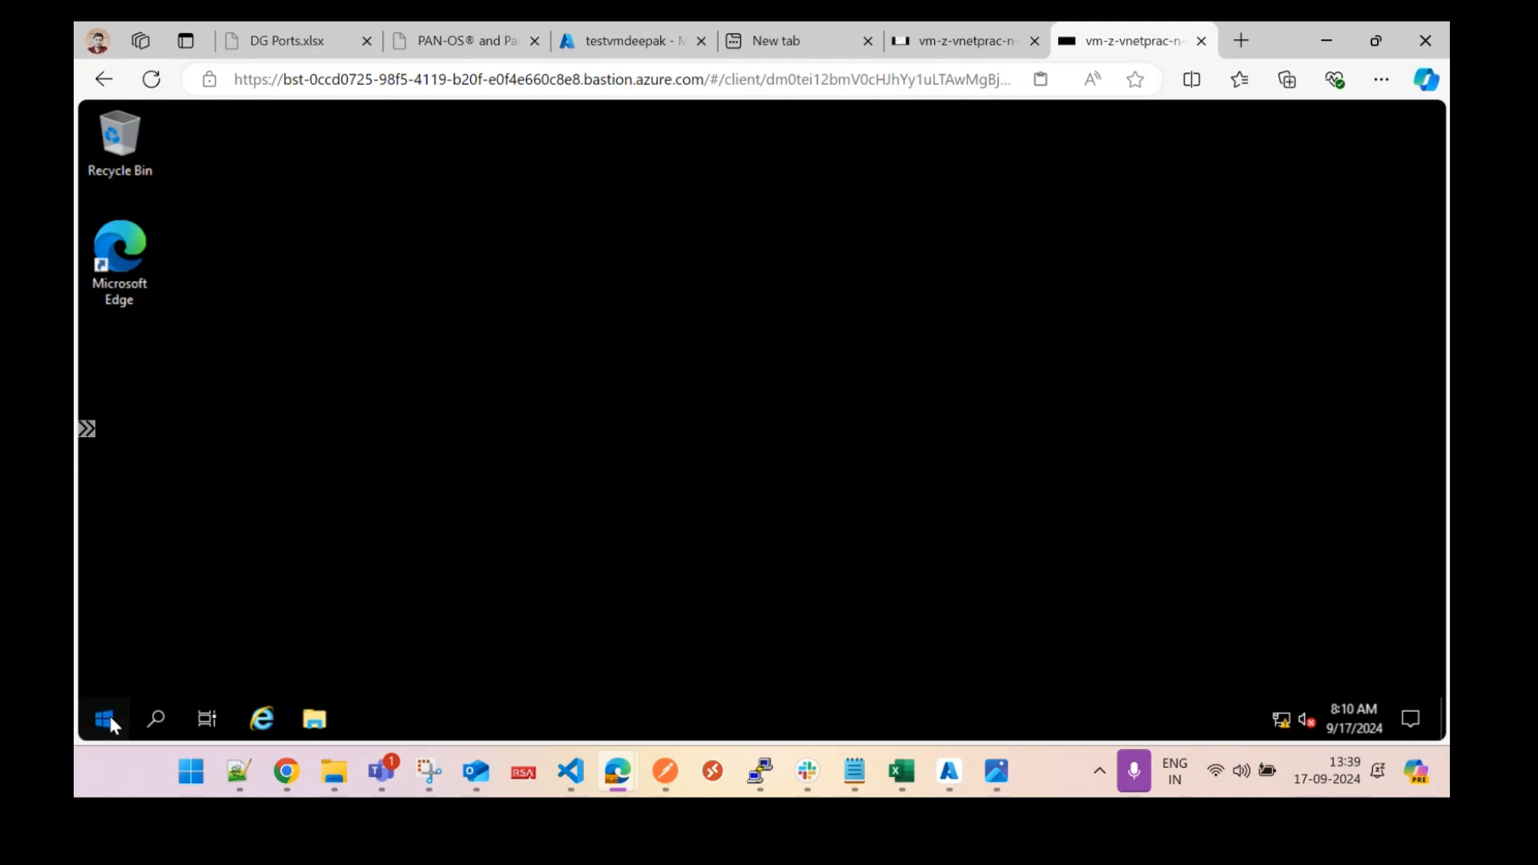
pyautogui.click(110, 719)
pyautogui.write('firewall')
pyautogui.click(110, 721)
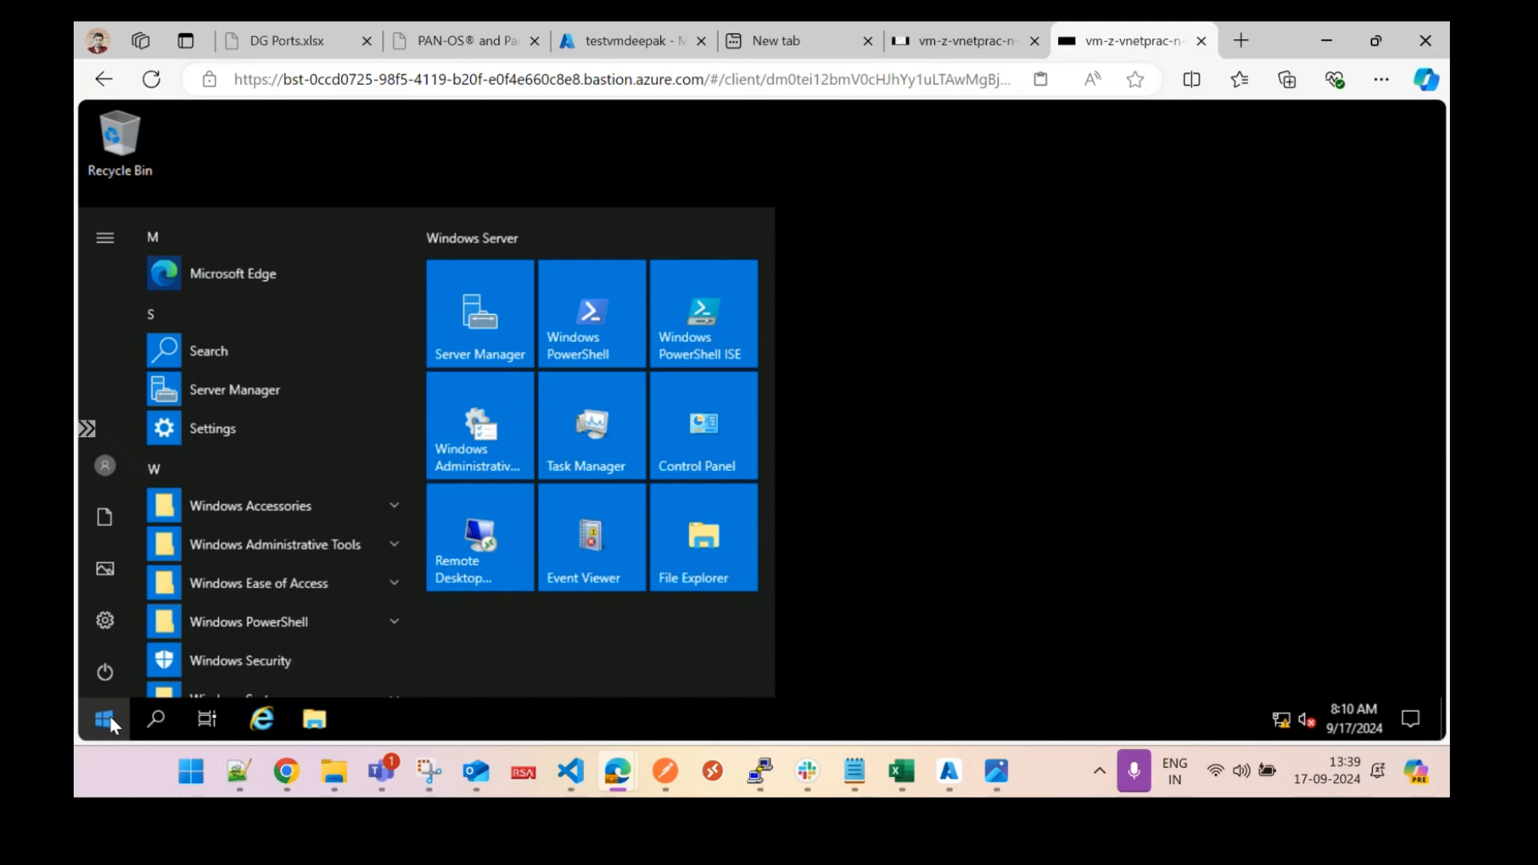
pyautogui.write('fi')
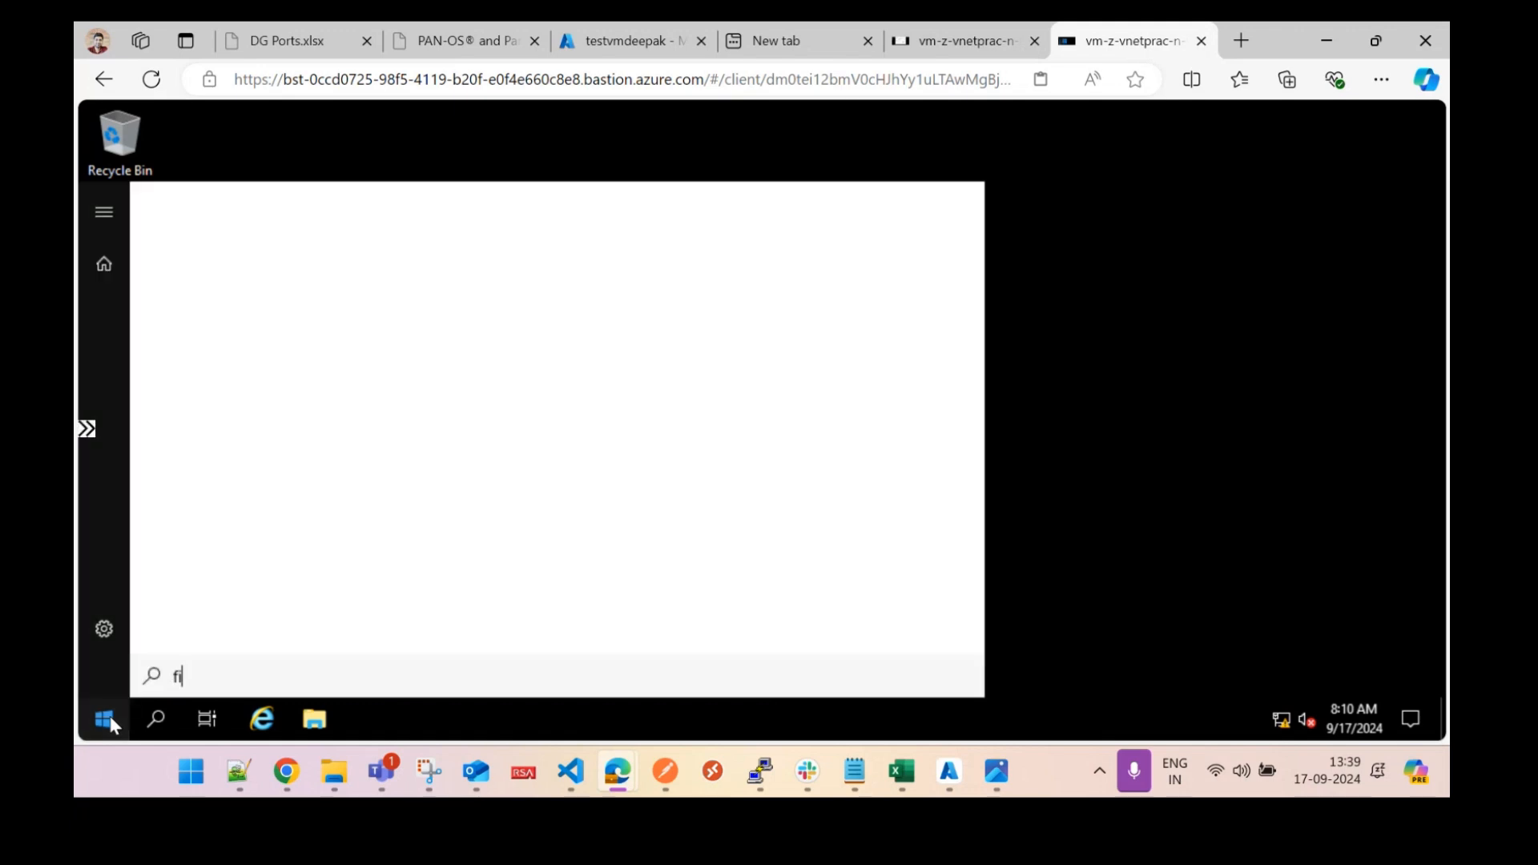
pyautogui.write('rewall')
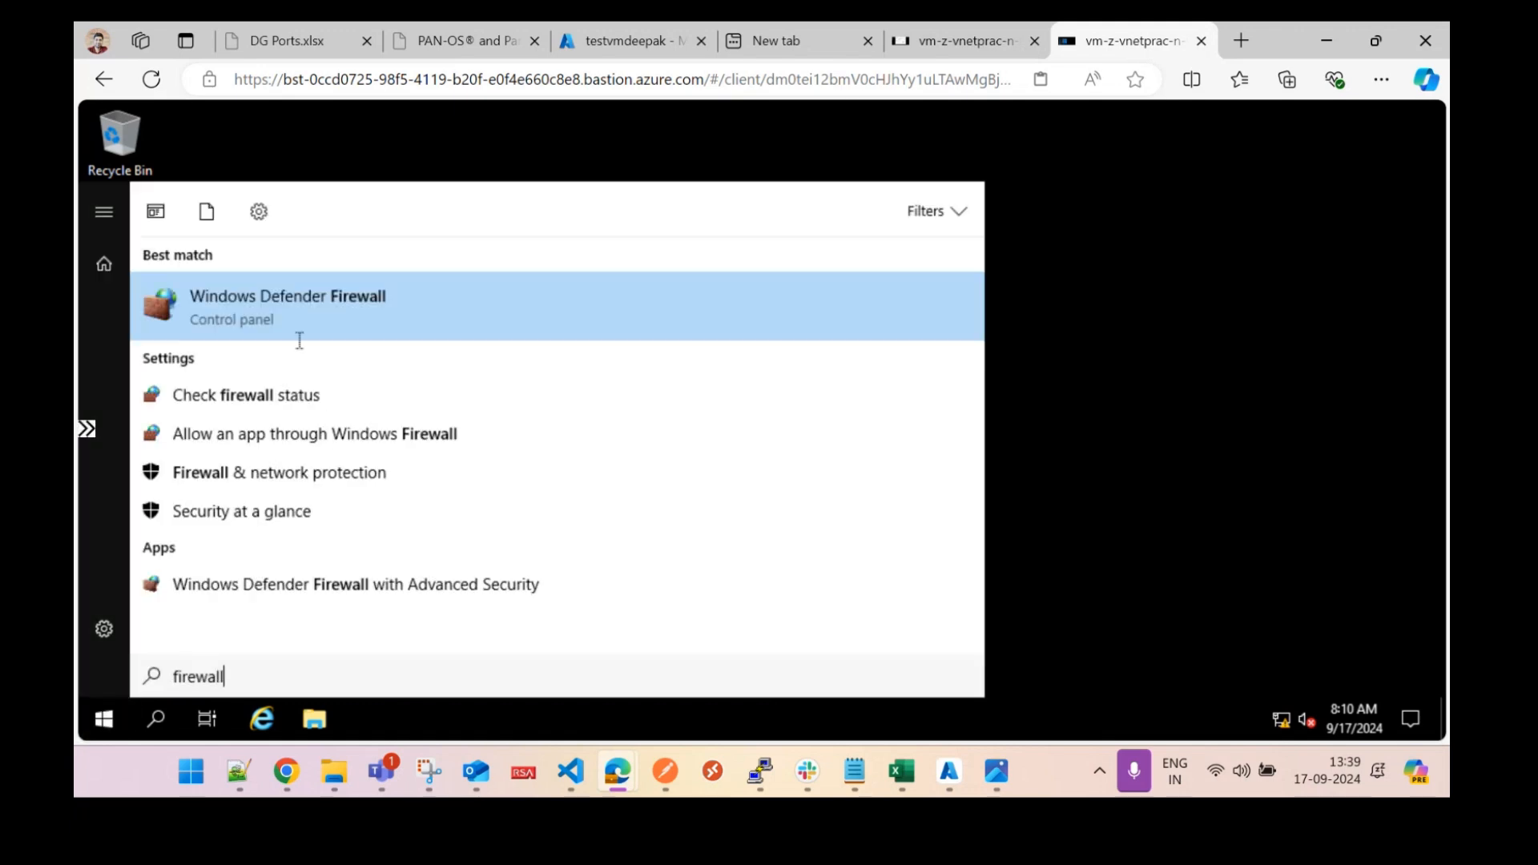
pyautogui.click(294, 311)
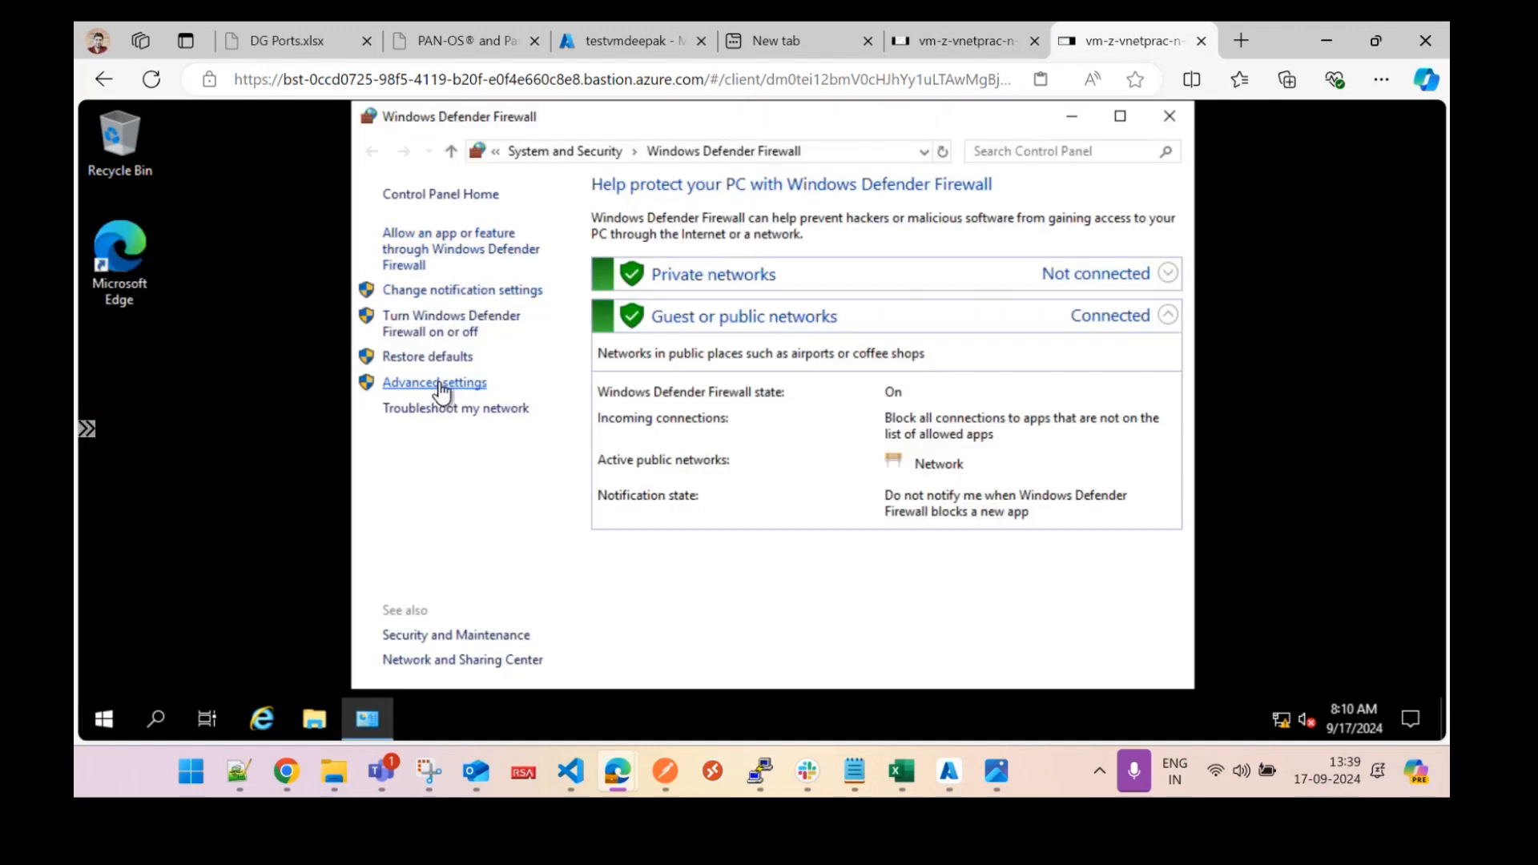
pyautogui.click(439, 385)
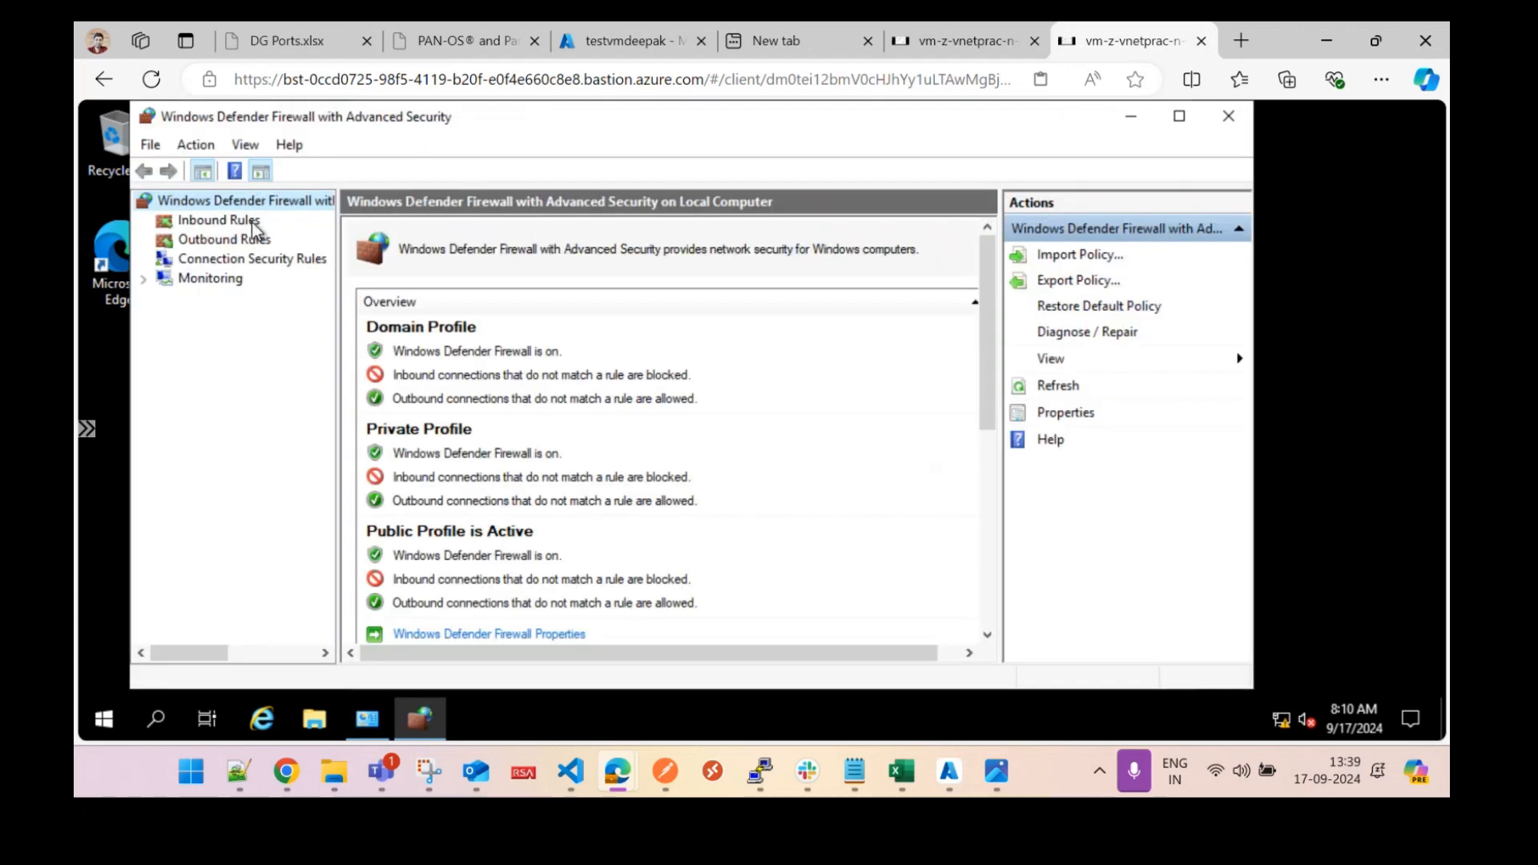
pyautogui.click(253, 222)
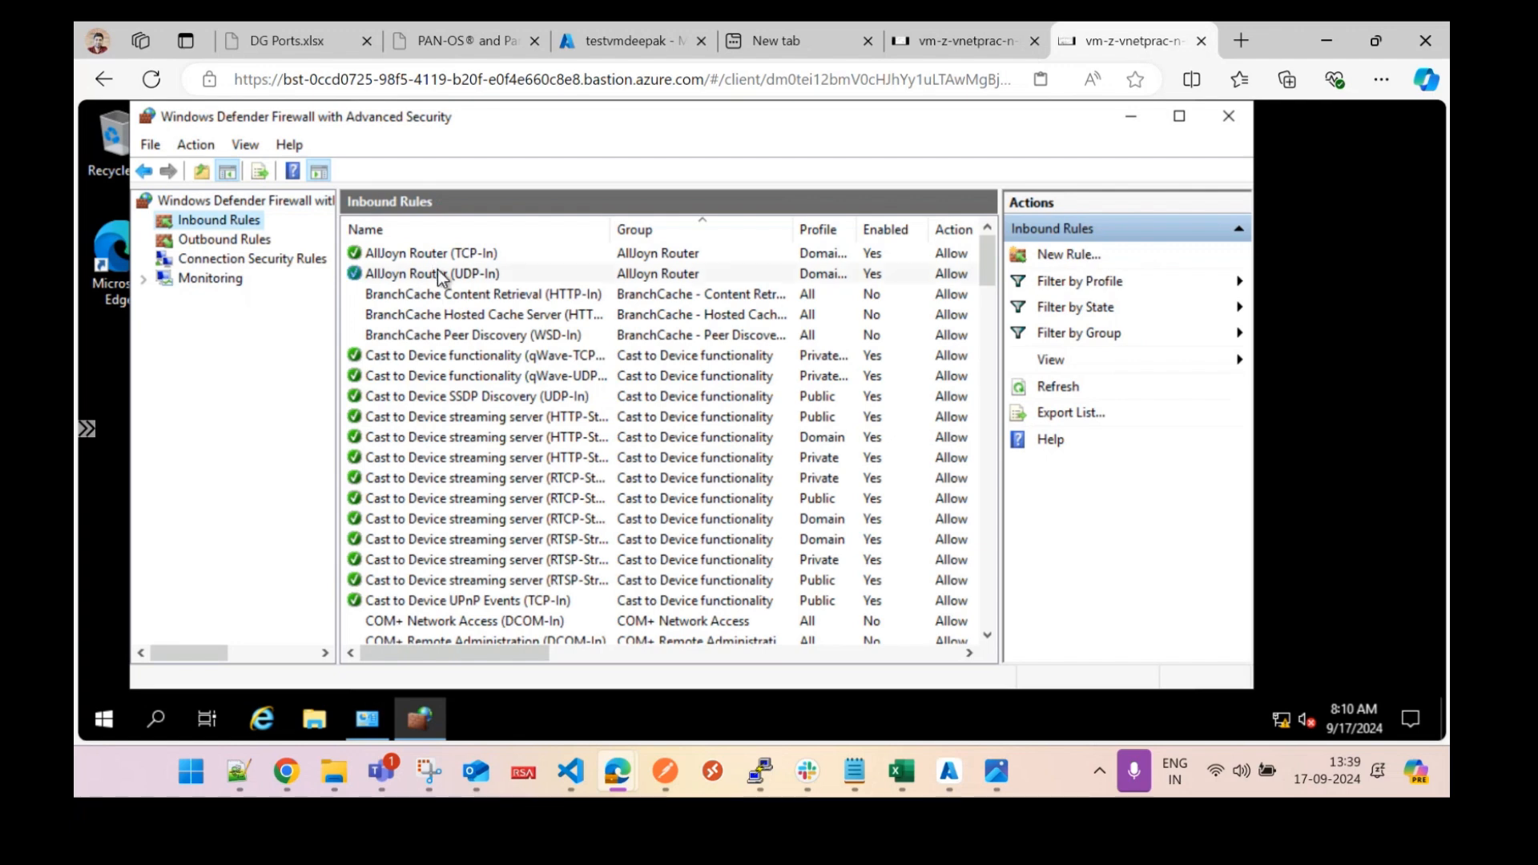
# Enable the Echo Request ICMPv4-In inbound rule on the second VM, then return to the first session.
pyautogui.click(440, 275)
pyautogui.press('i')
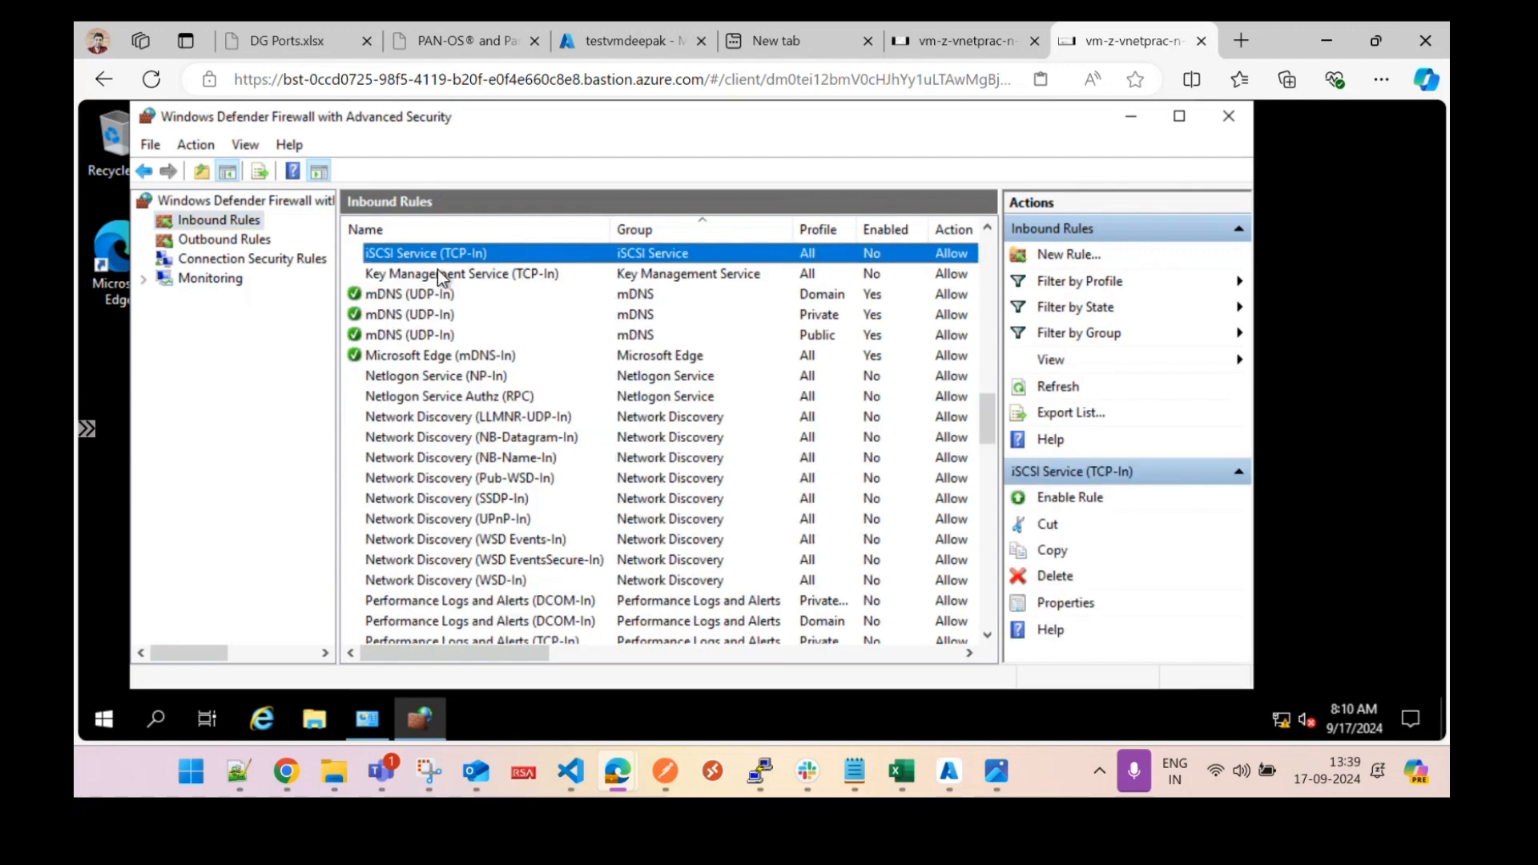
pyautogui.press('f')
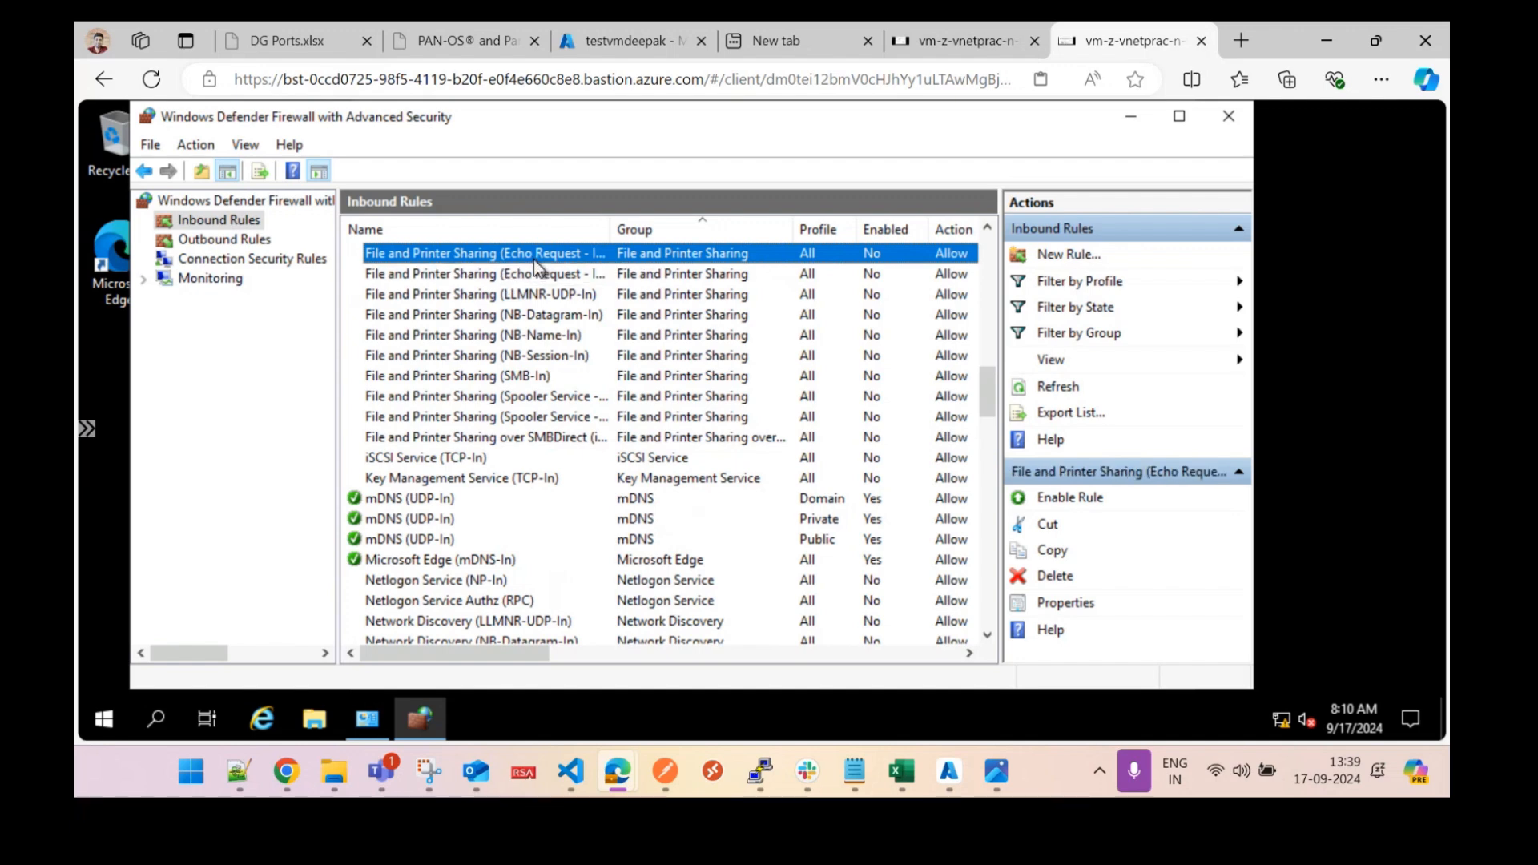
pyautogui.rightClick(524, 255)
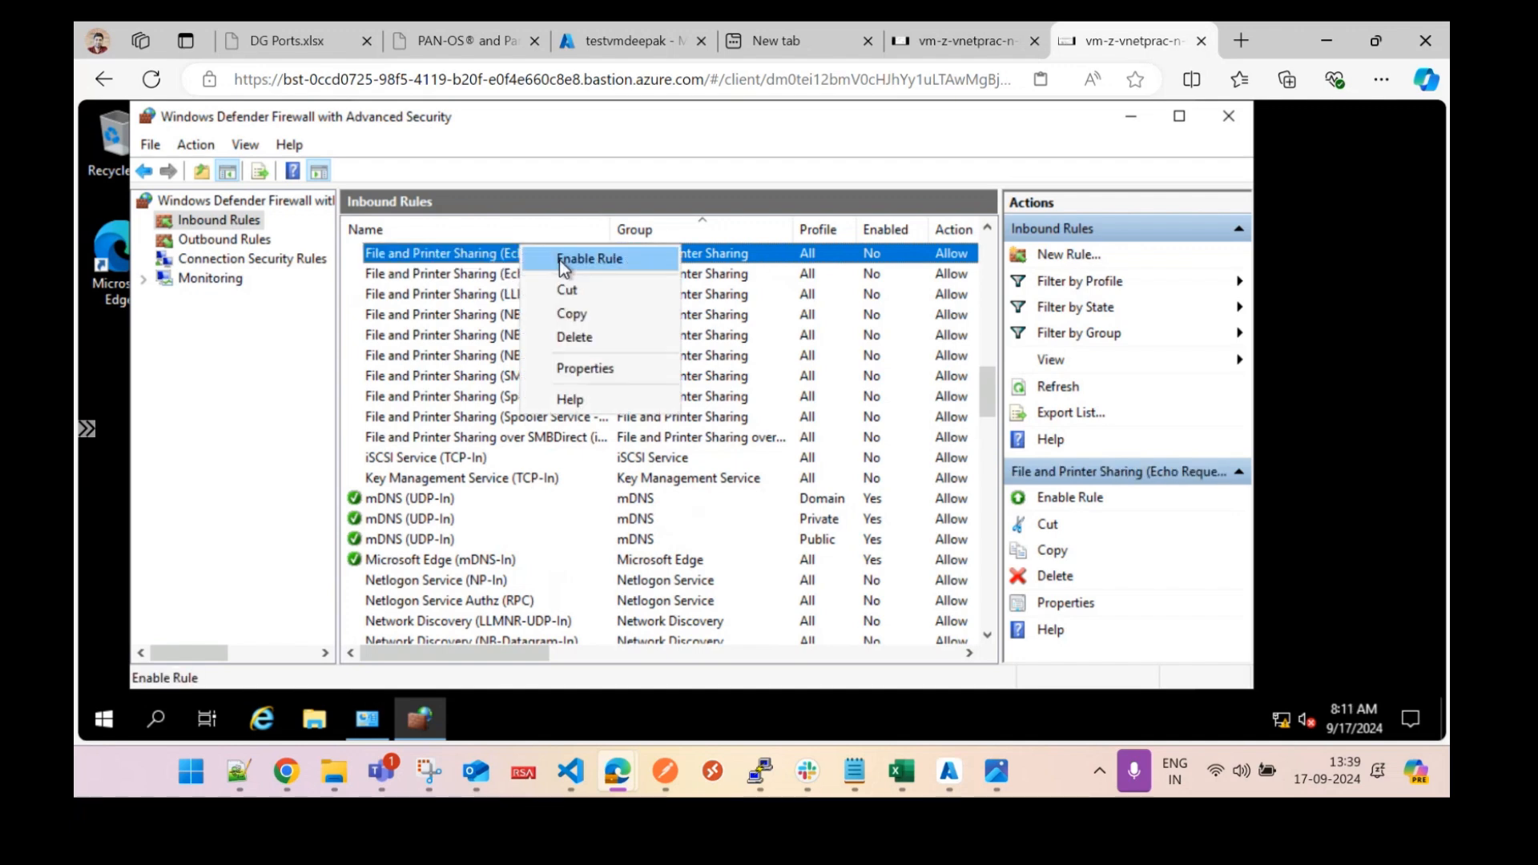
pyautogui.click(559, 259)
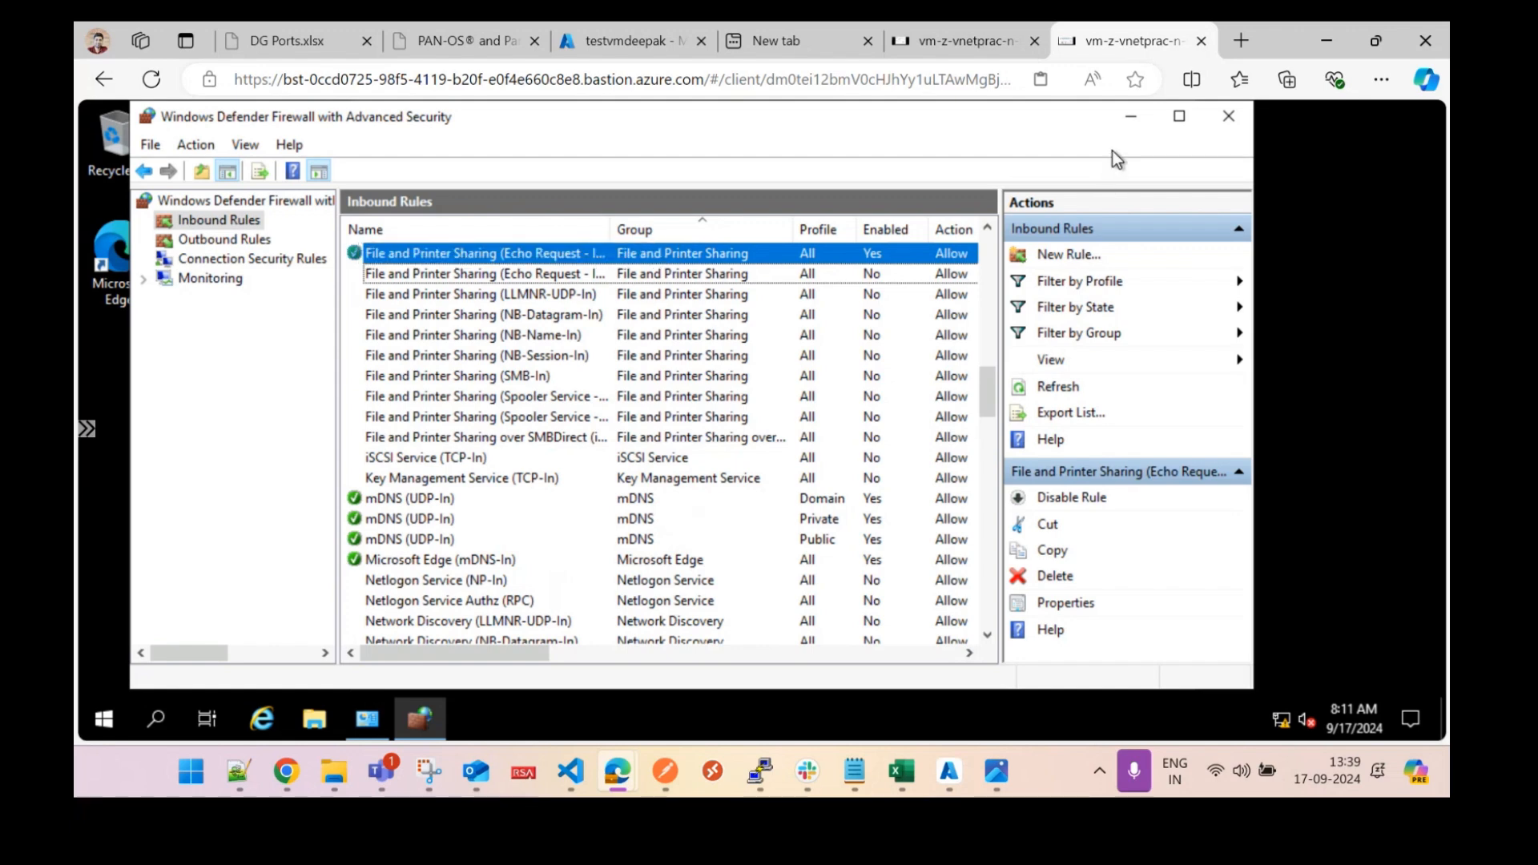
pyautogui.click(959, 43)
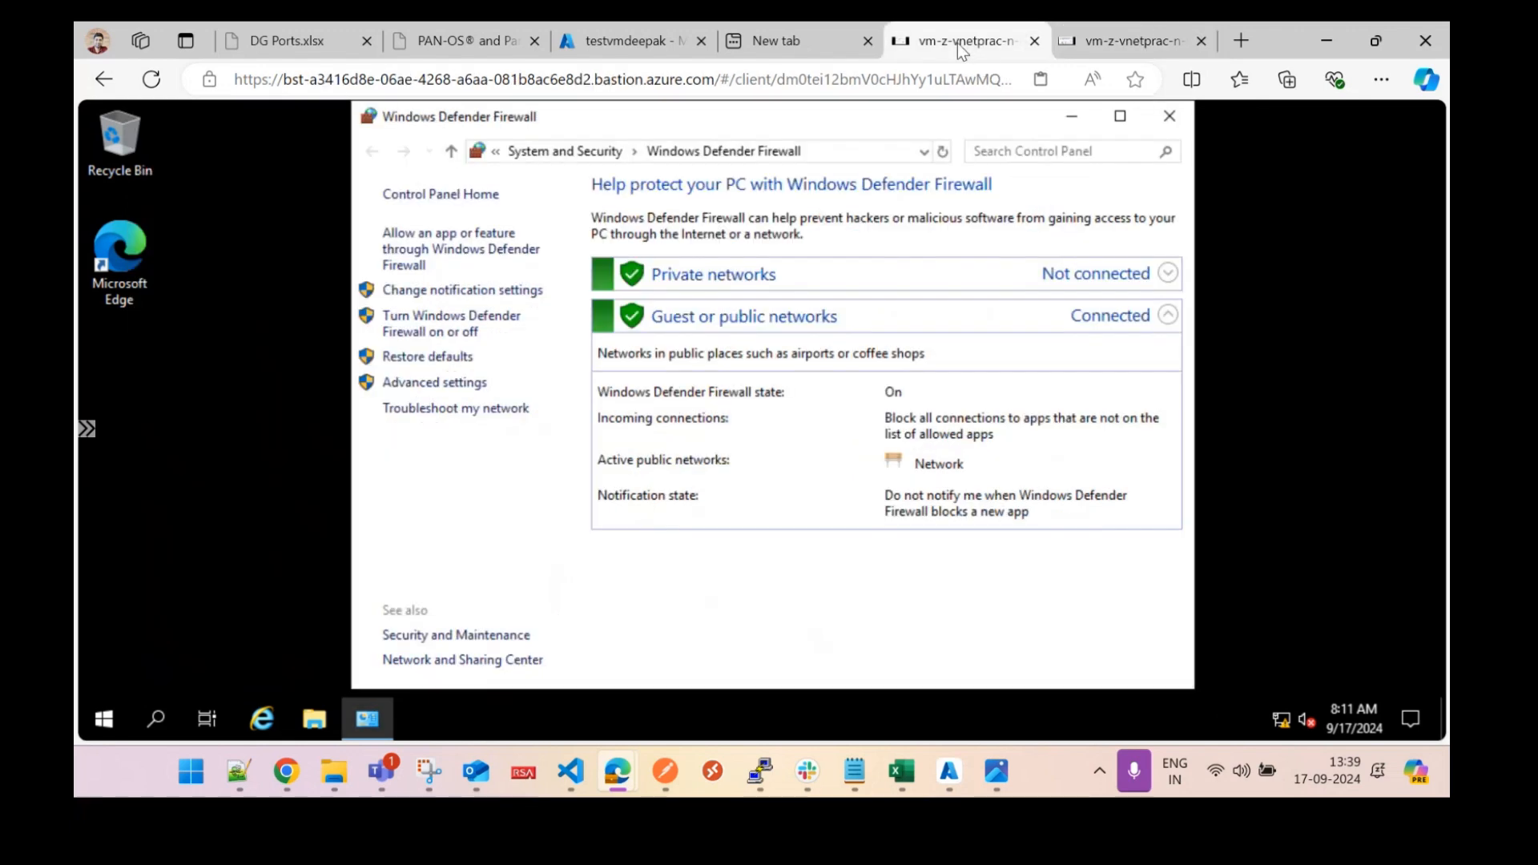